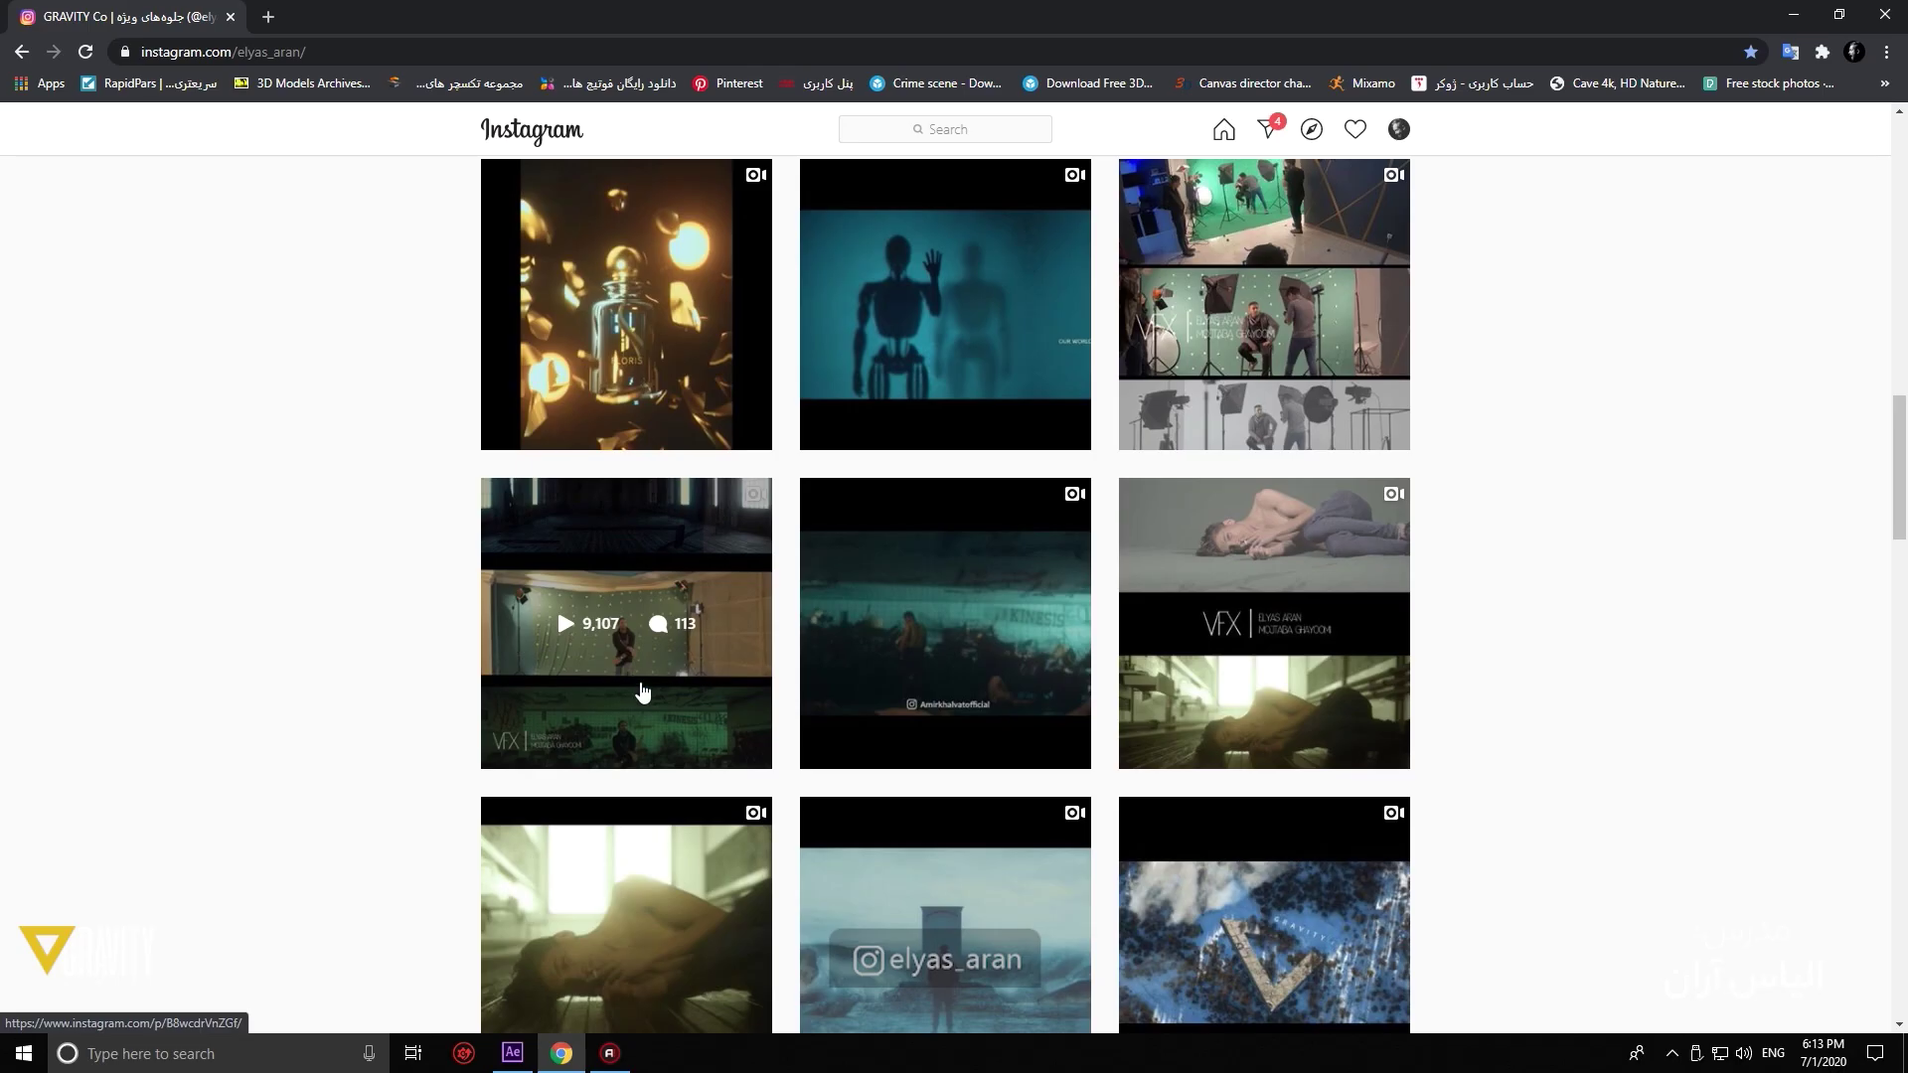
Watch part of the green-screen breakdown video post, then close it and return to the grid
click(639, 686)
click(812, 677)
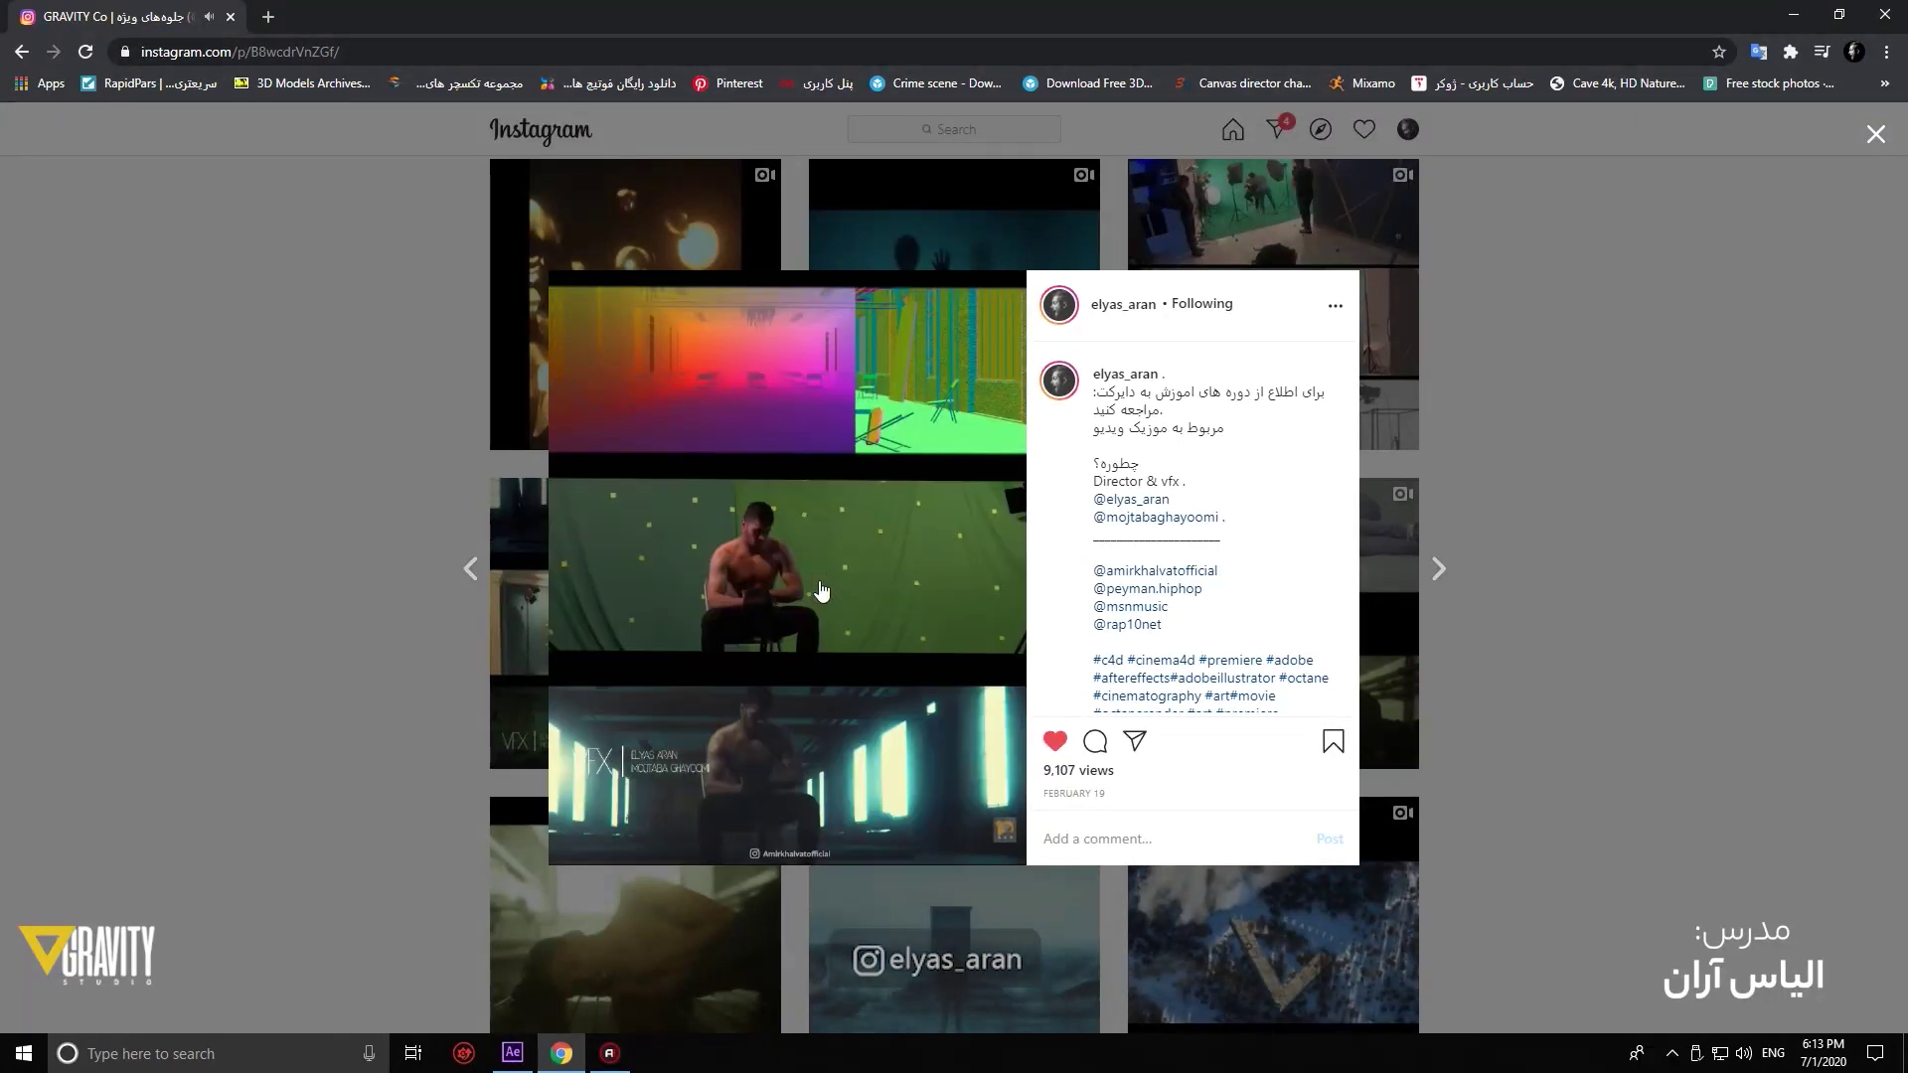
click(821, 592)
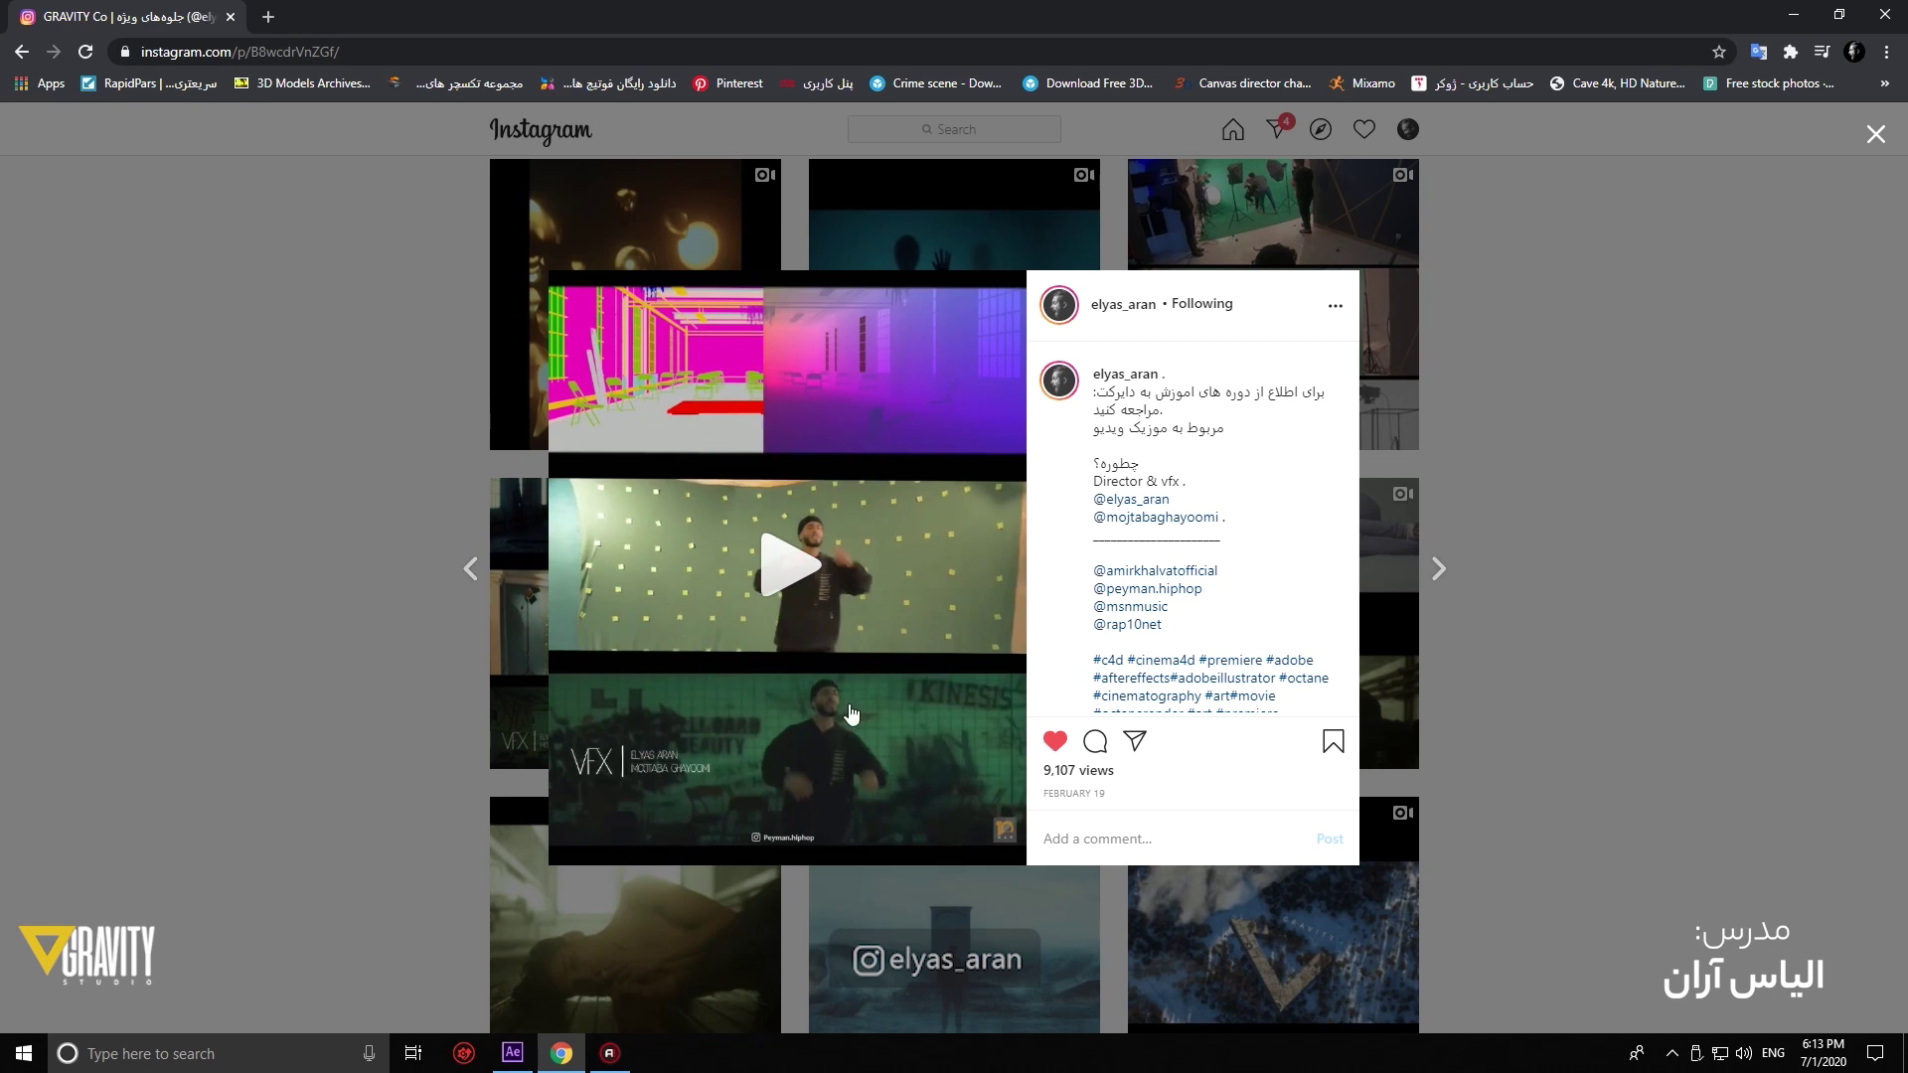
click(1599, 441)
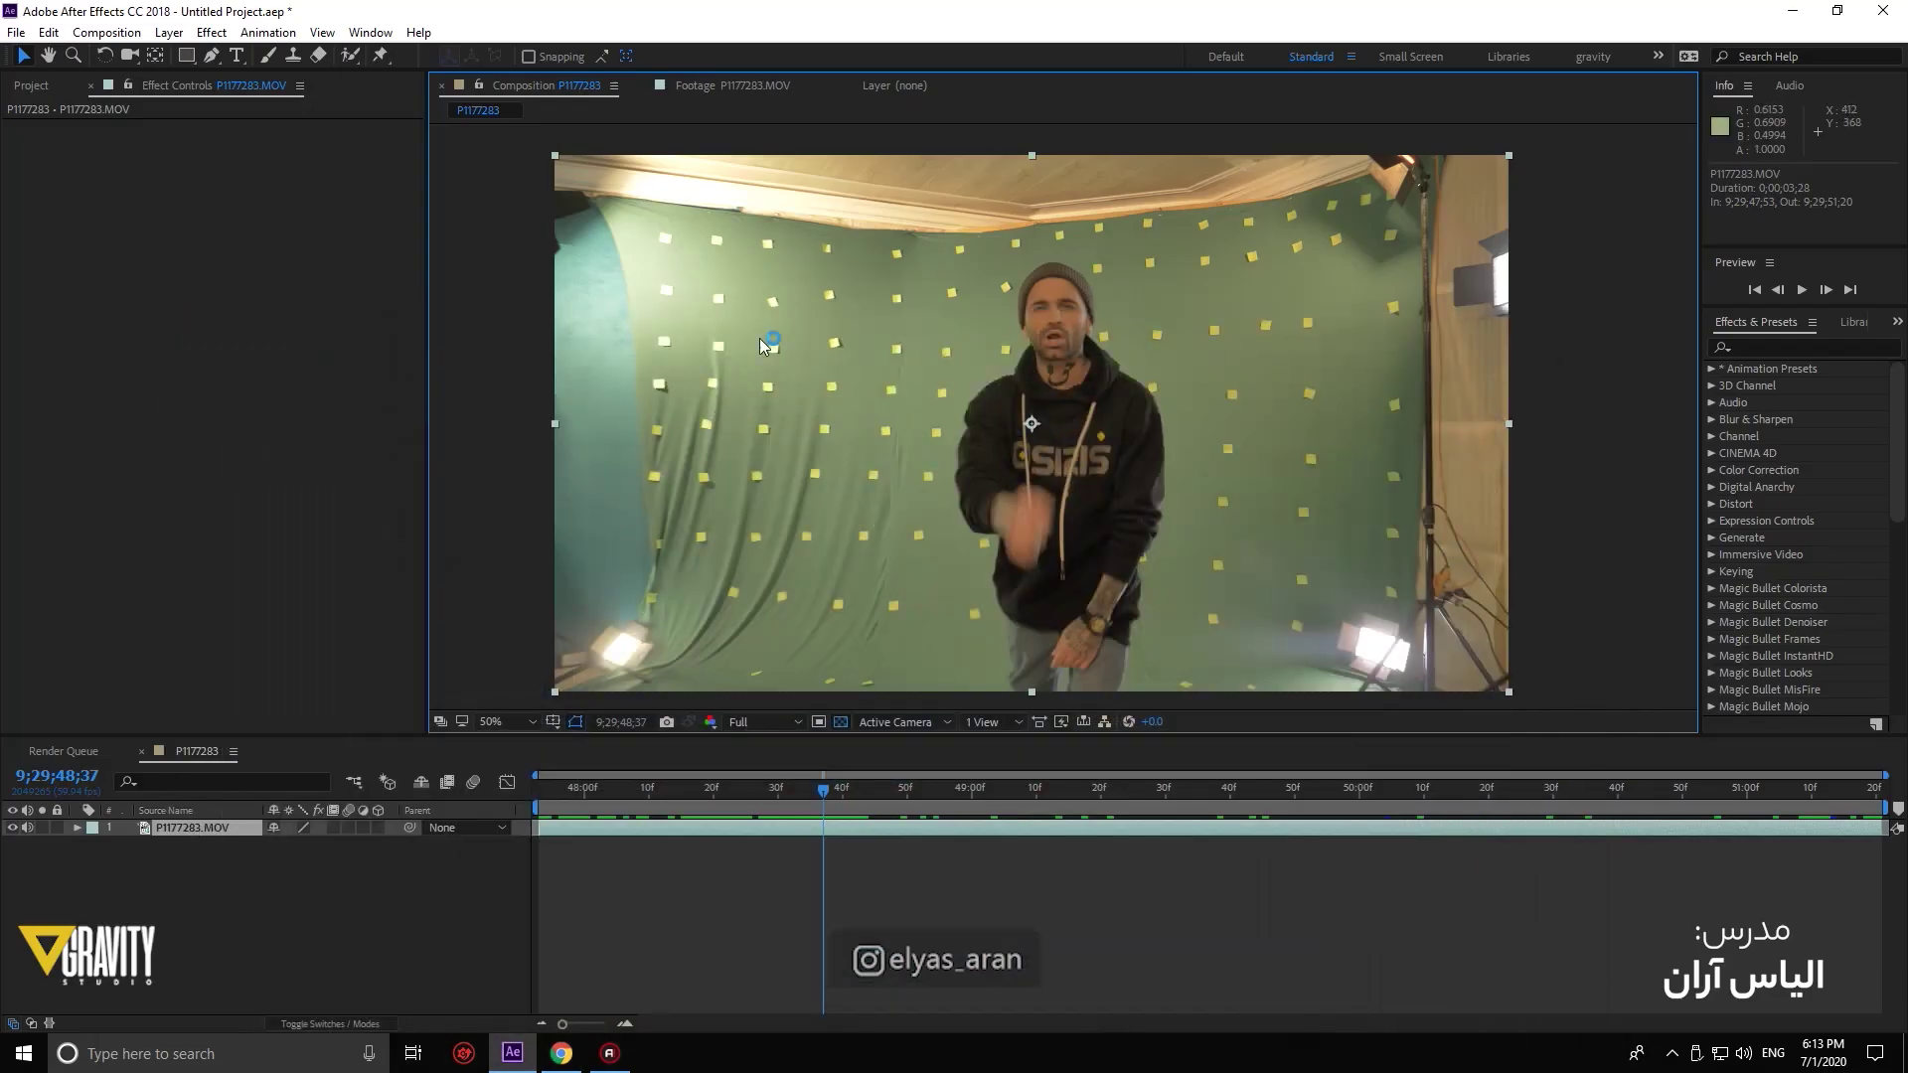
Draw a closed Pen-tool mask around the man on the green screen
key(g)
click(834, 568)
click(828, 469)
click(846, 402)
click(1167, 362)
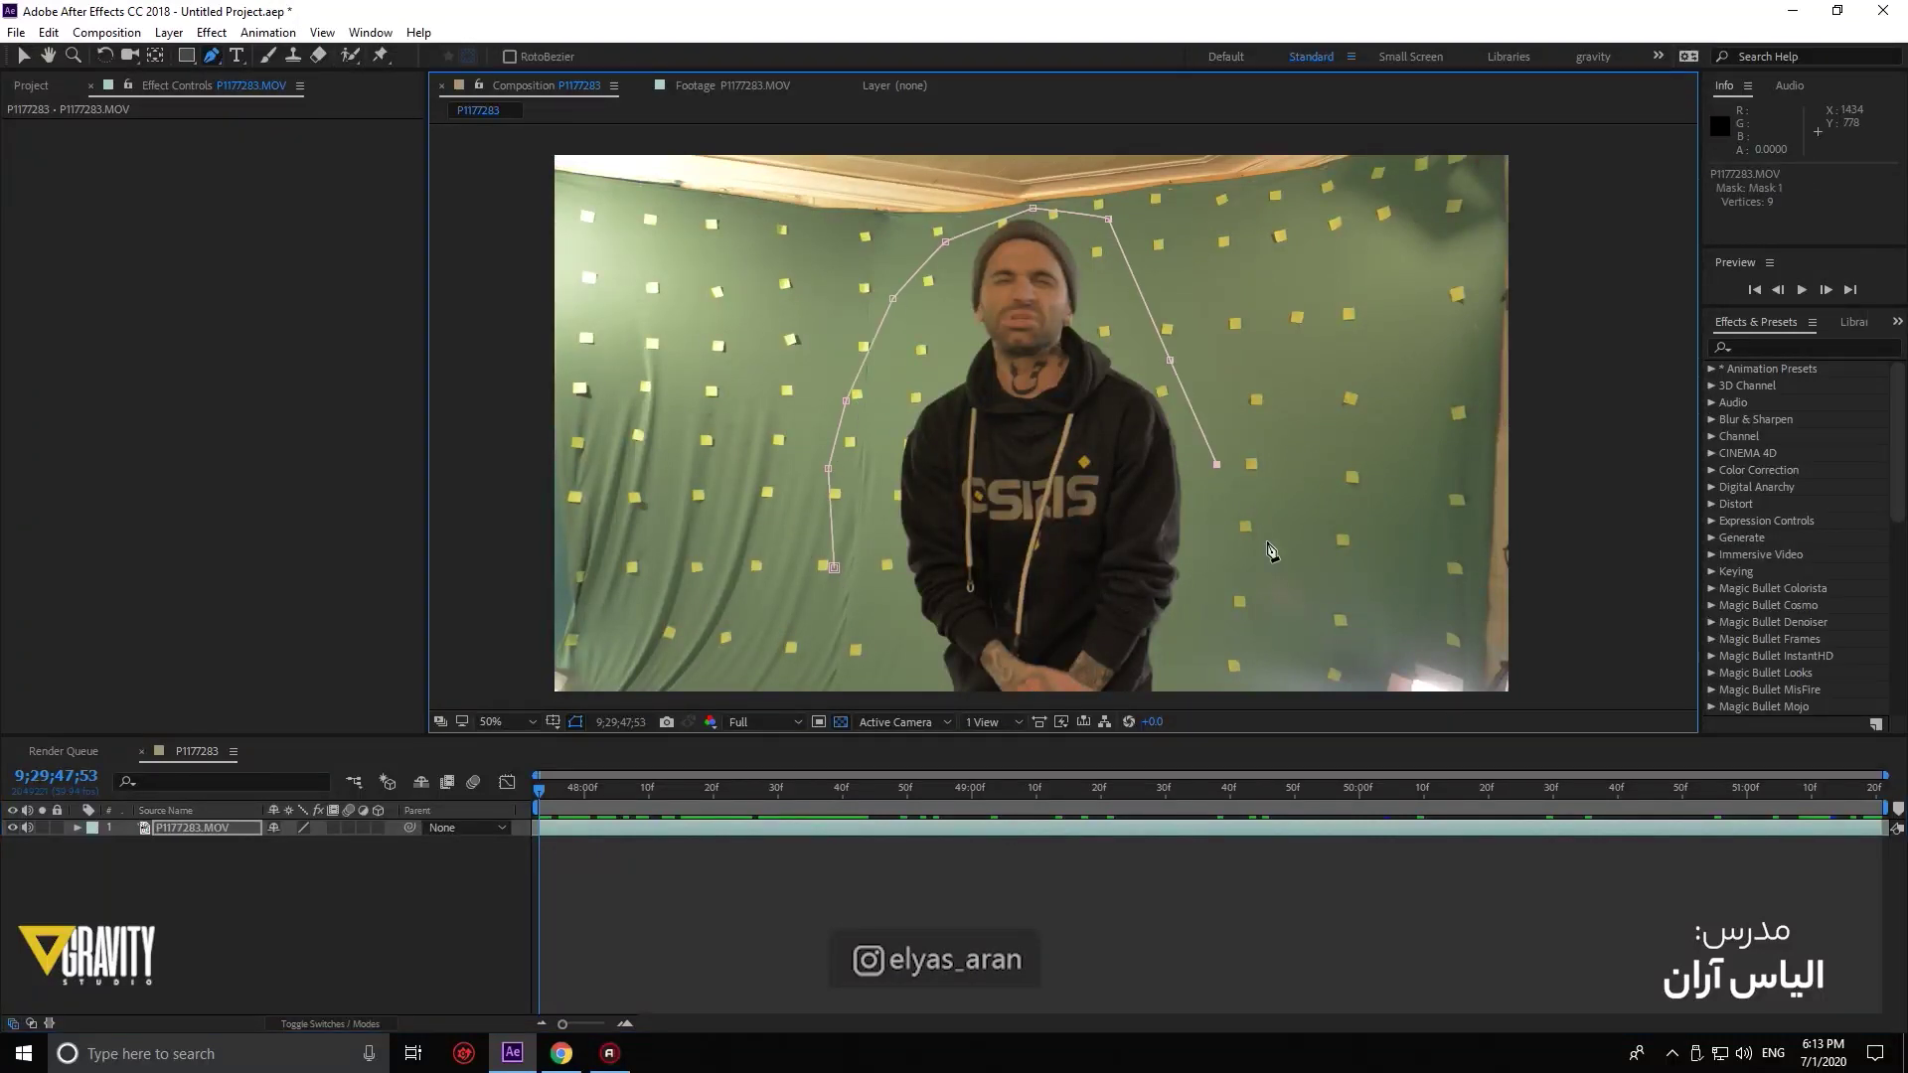
click(1266, 565)
key(comma)
key(comma)
key(comma)
click(1116, 527)
click(1012, 528)
click(1006, 455)
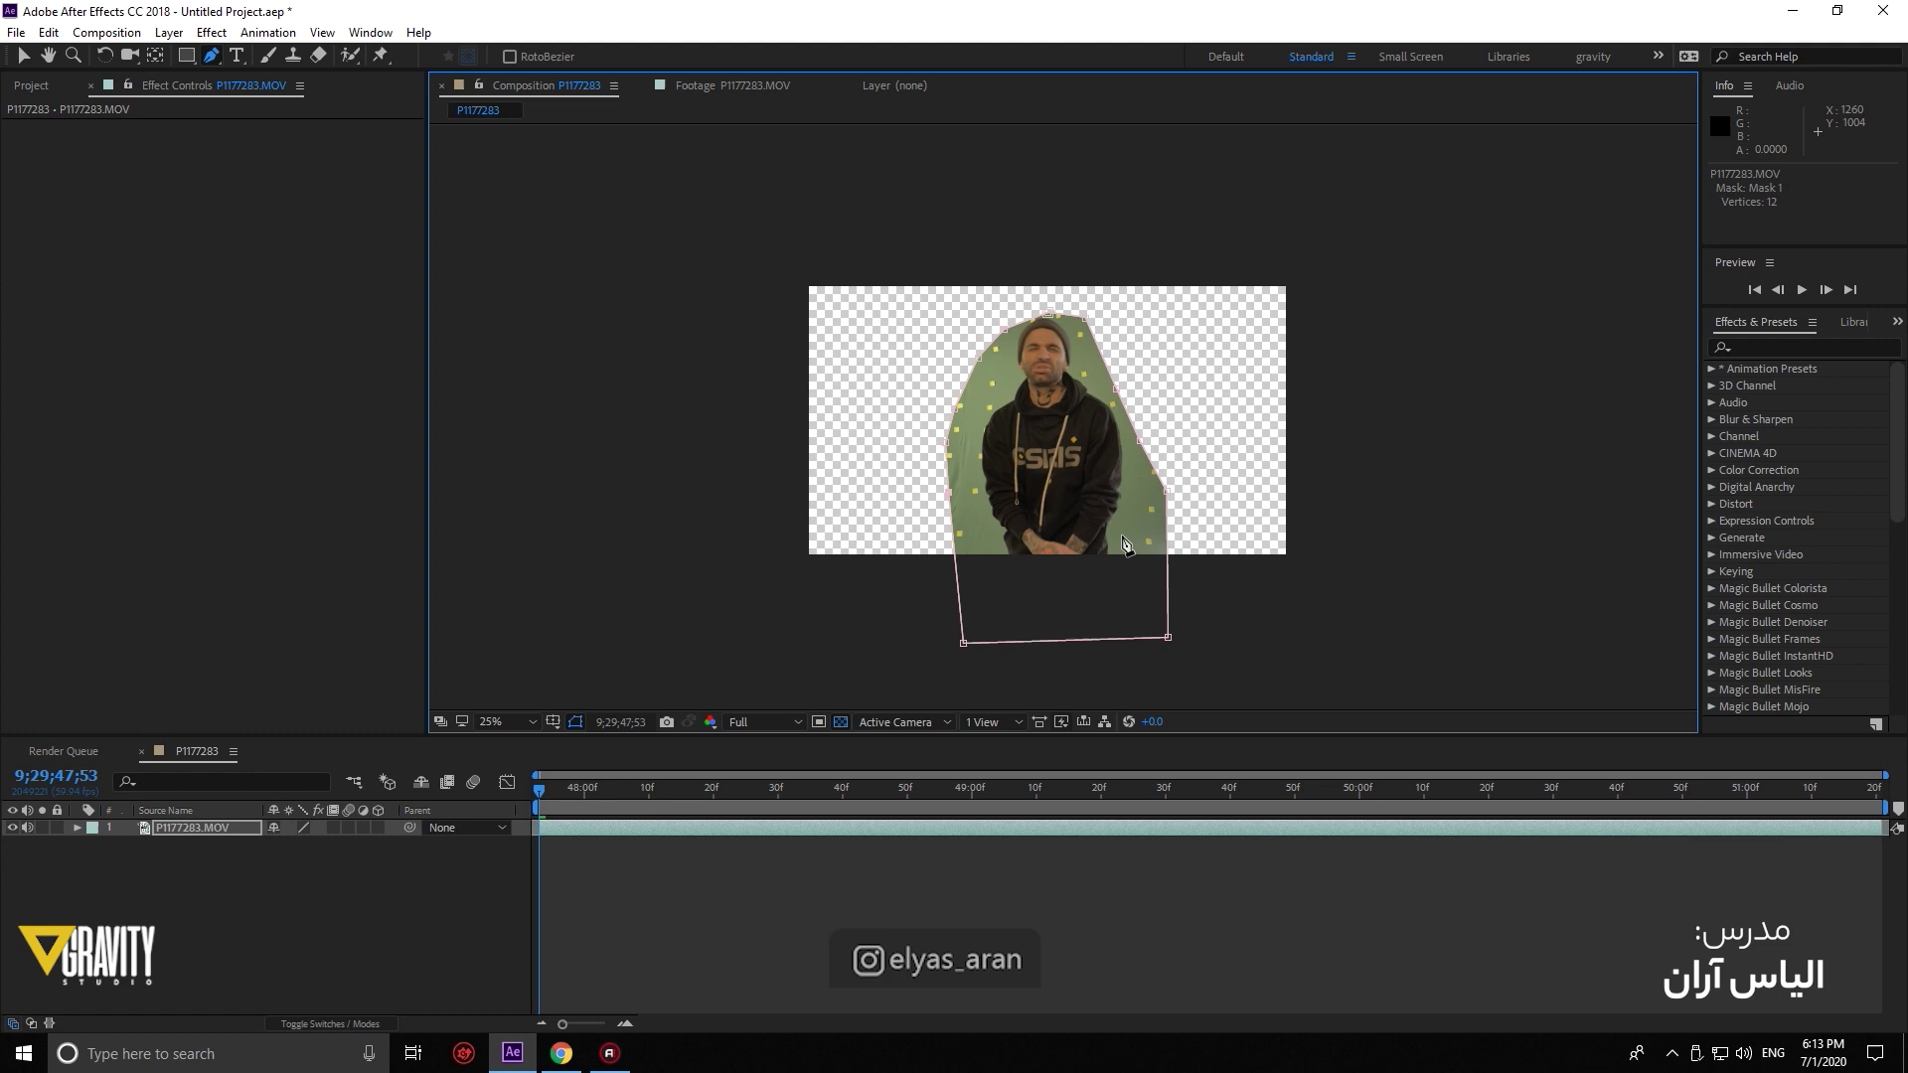
key(period)
key(period)
Preview the mask across the clip, then expand the footage layer down to Mask 1's properties
drag(554, 797, 1874, 795)
drag(884, 791, 473, 823)
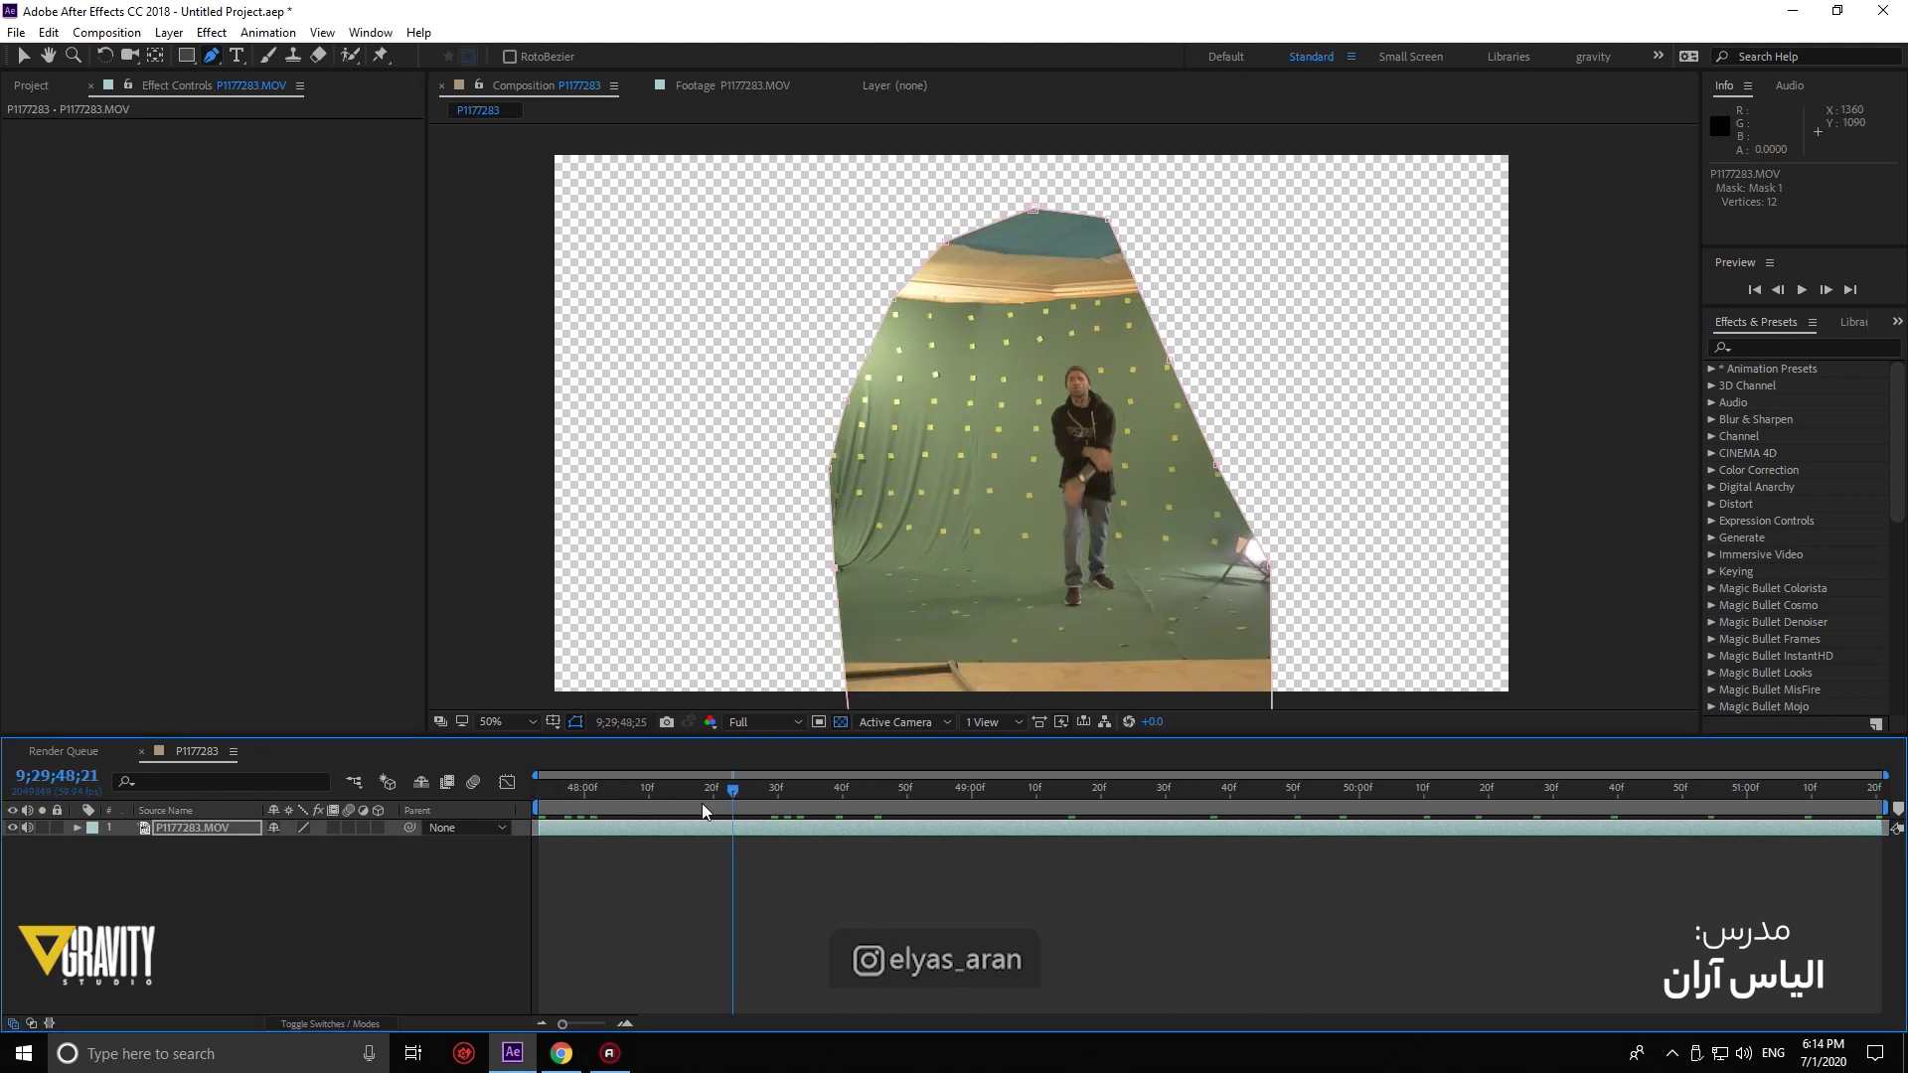
click(233, 841)
click(76, 827)
click(111, 862)
Enable Mask Path and Mask Feather keyframing, then scale and move the mask onto the man at a later frame
click(144, 879)
click(144, 896)
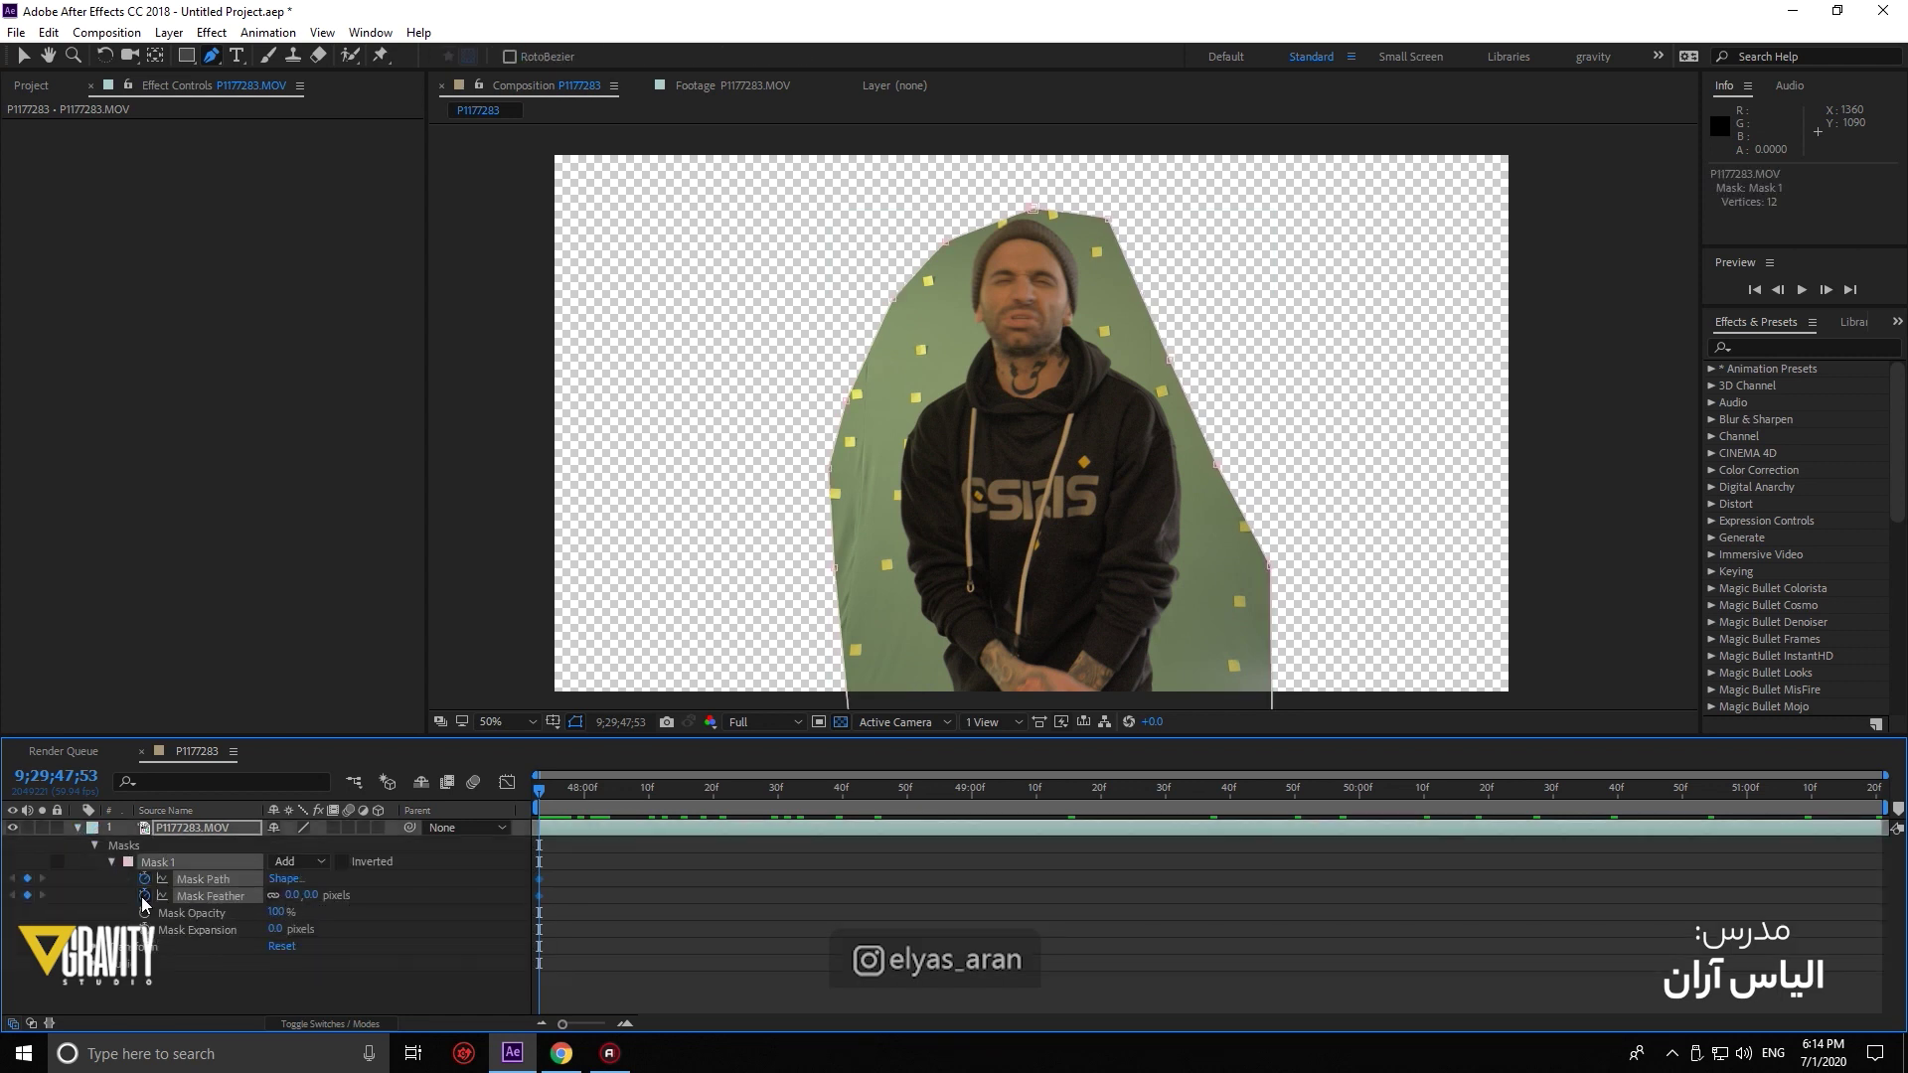
drag(578, 801, 891, 801)
key(v)
double_click(1273, 567)
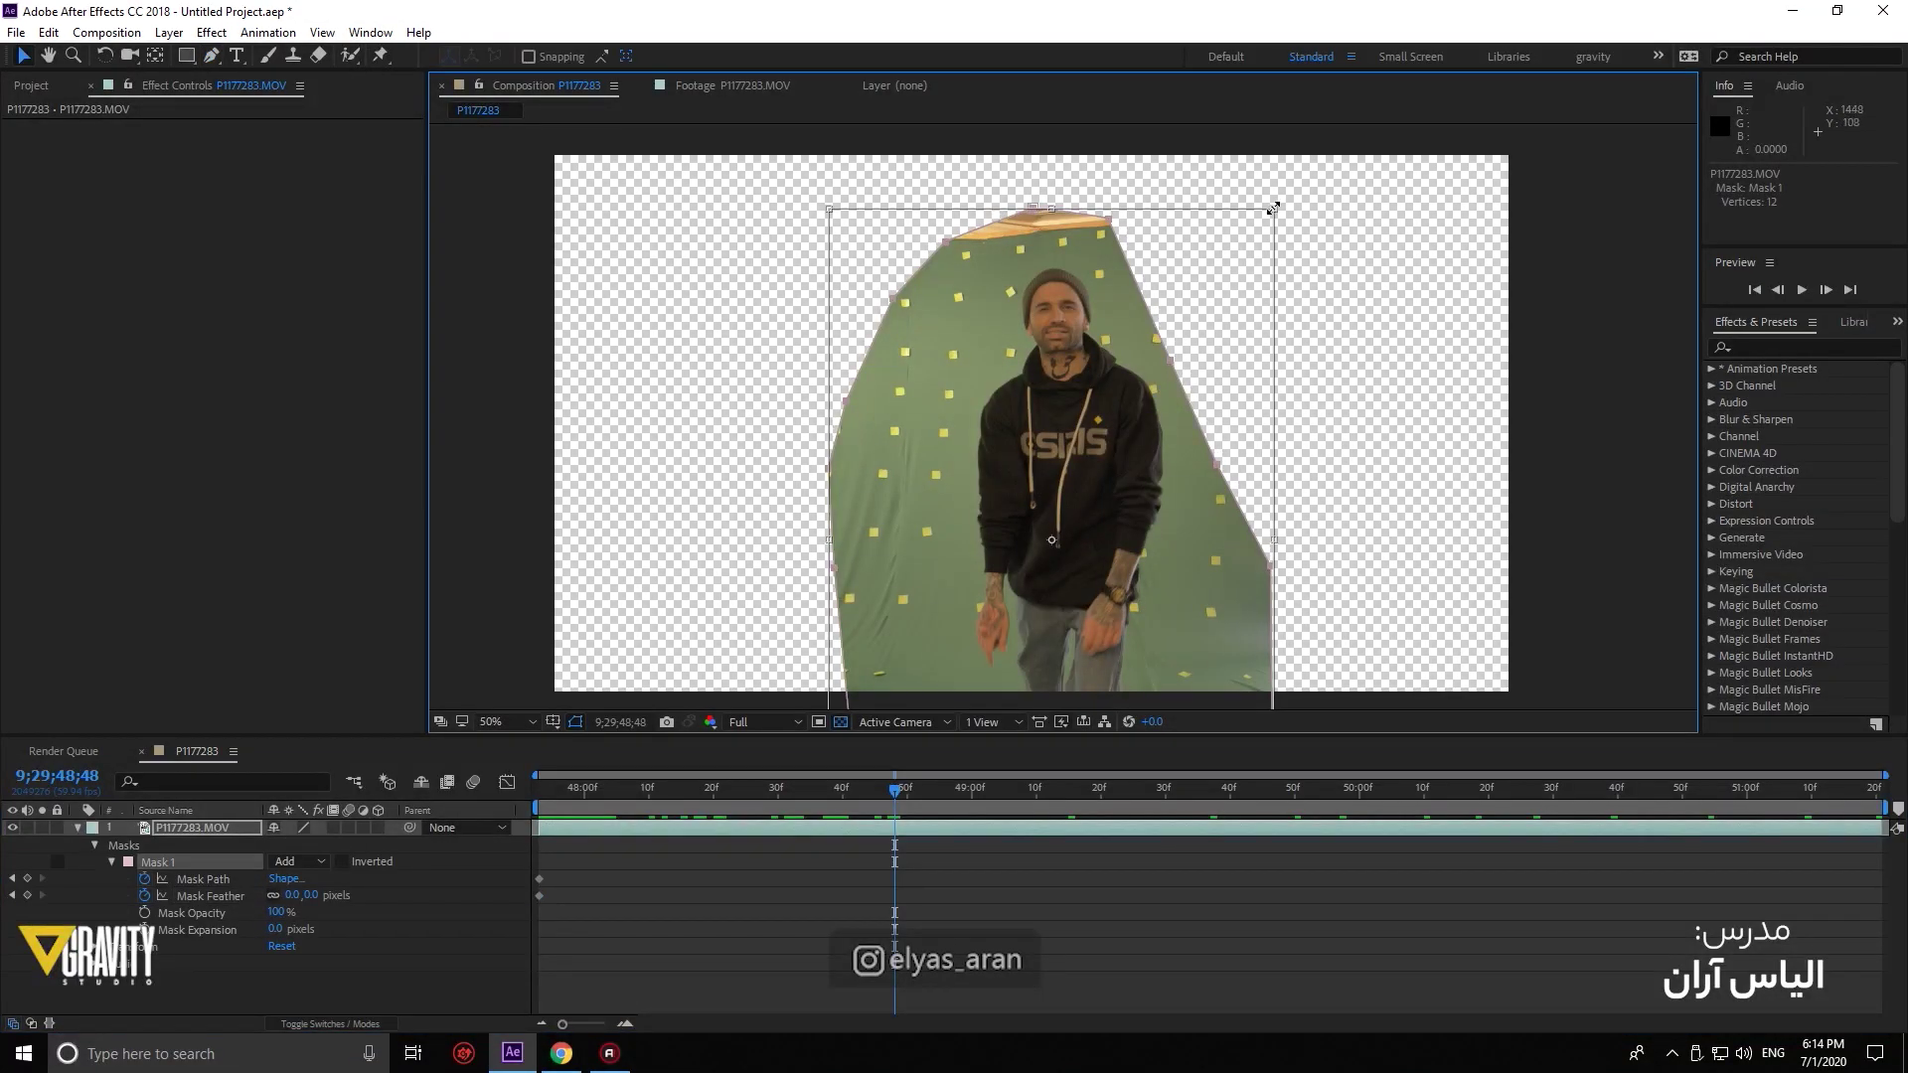
drag(1273, 209, 1237, 258)
drag(1193, 318, 1244, 314)
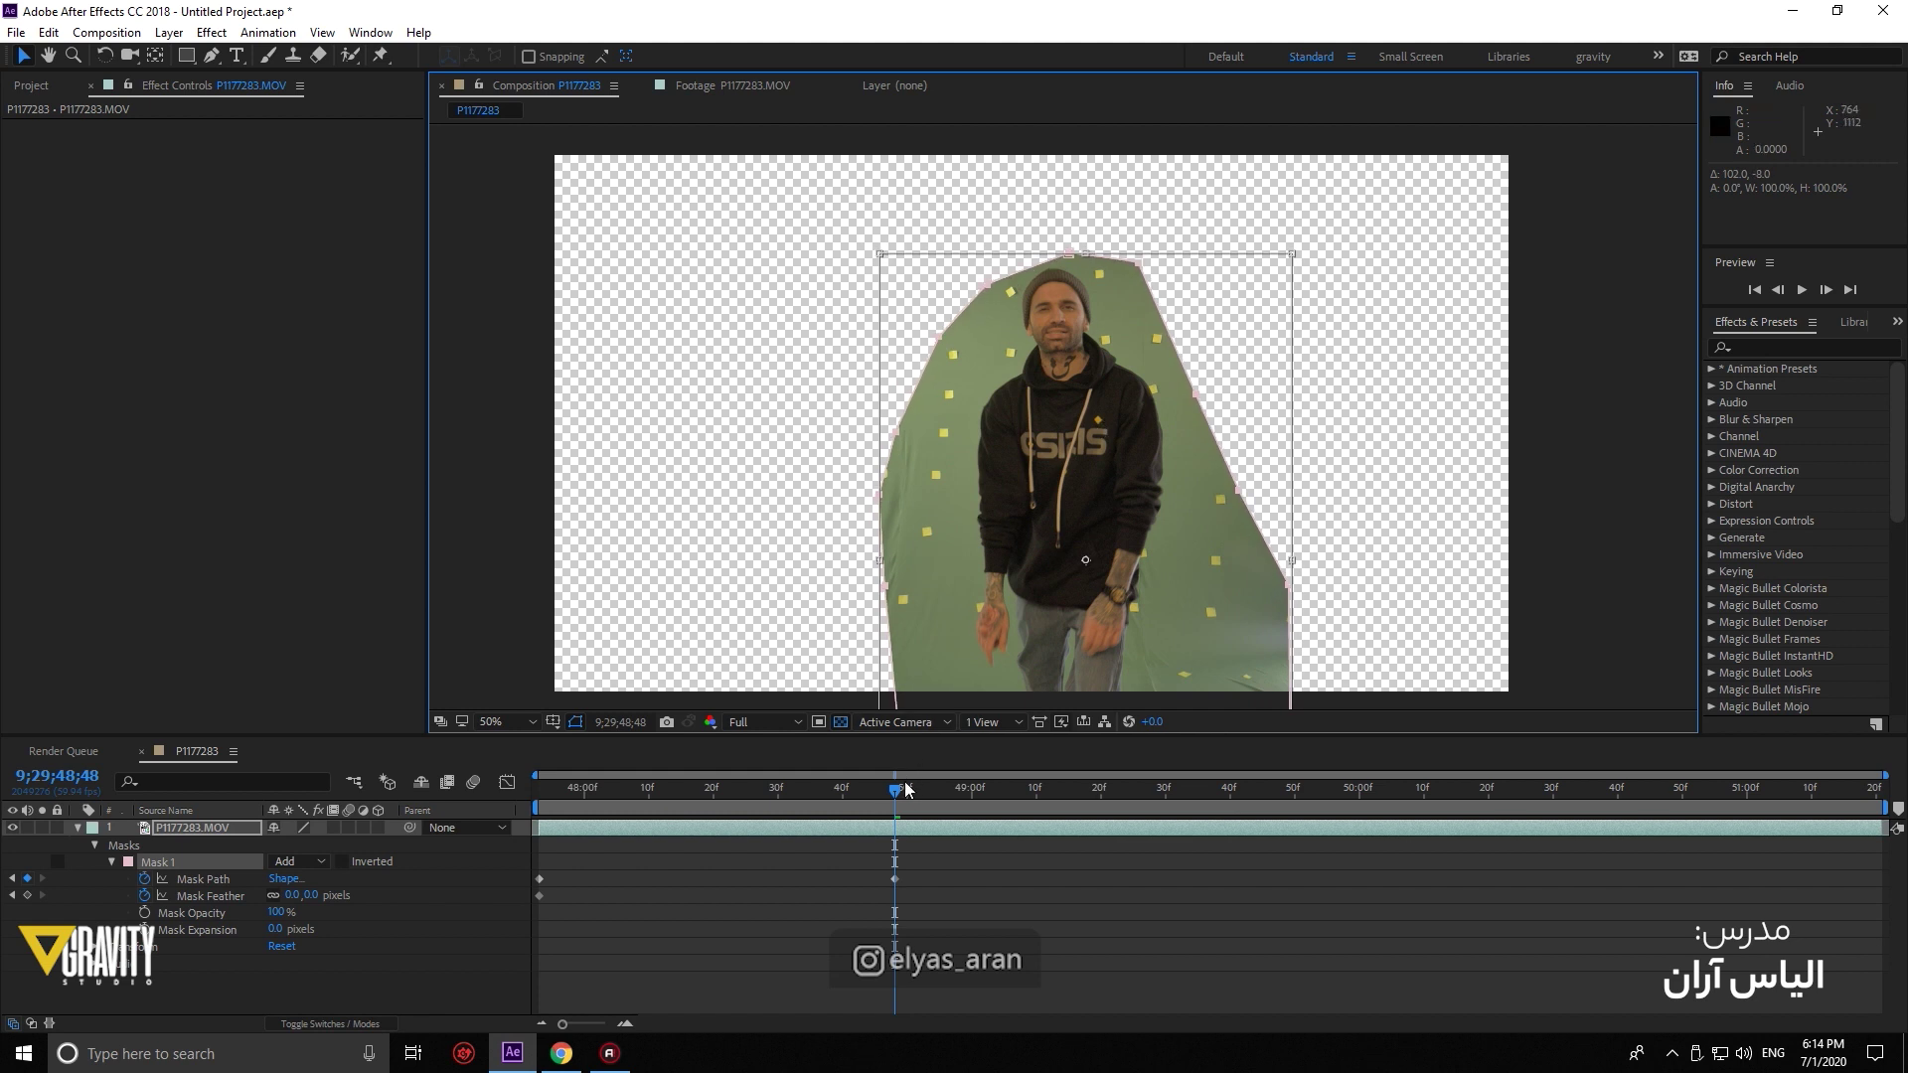
Further along, shrink the mask and pull its right and bottom points in around the man
drag(906, 791, 1373, 796)
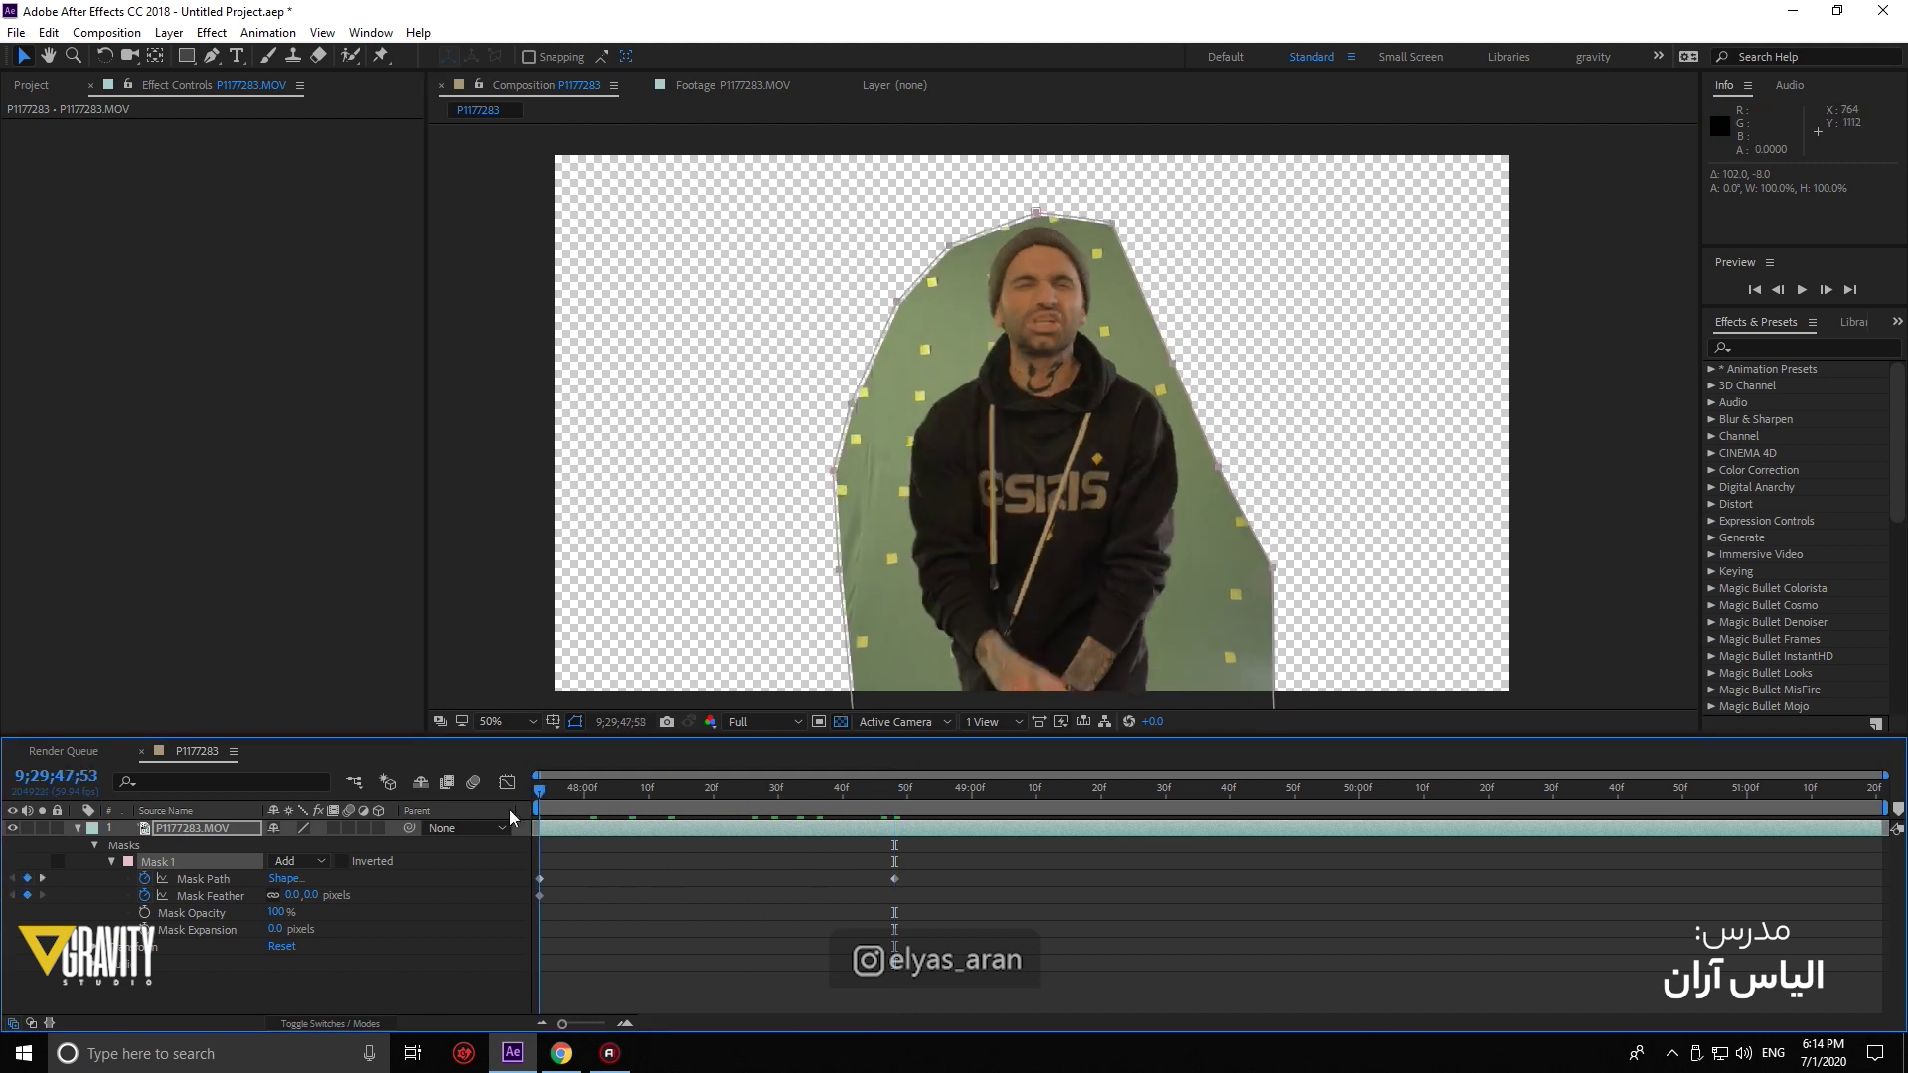
double_click(1249, 457)
mouse_move(1292, 252)
mouse_down()
mouse_move(1236, 328)
mouse_move(1263, 326)
mouse_up()
scroll(1113, 491, down, 1)
scroll(1113, 491, up, 1)
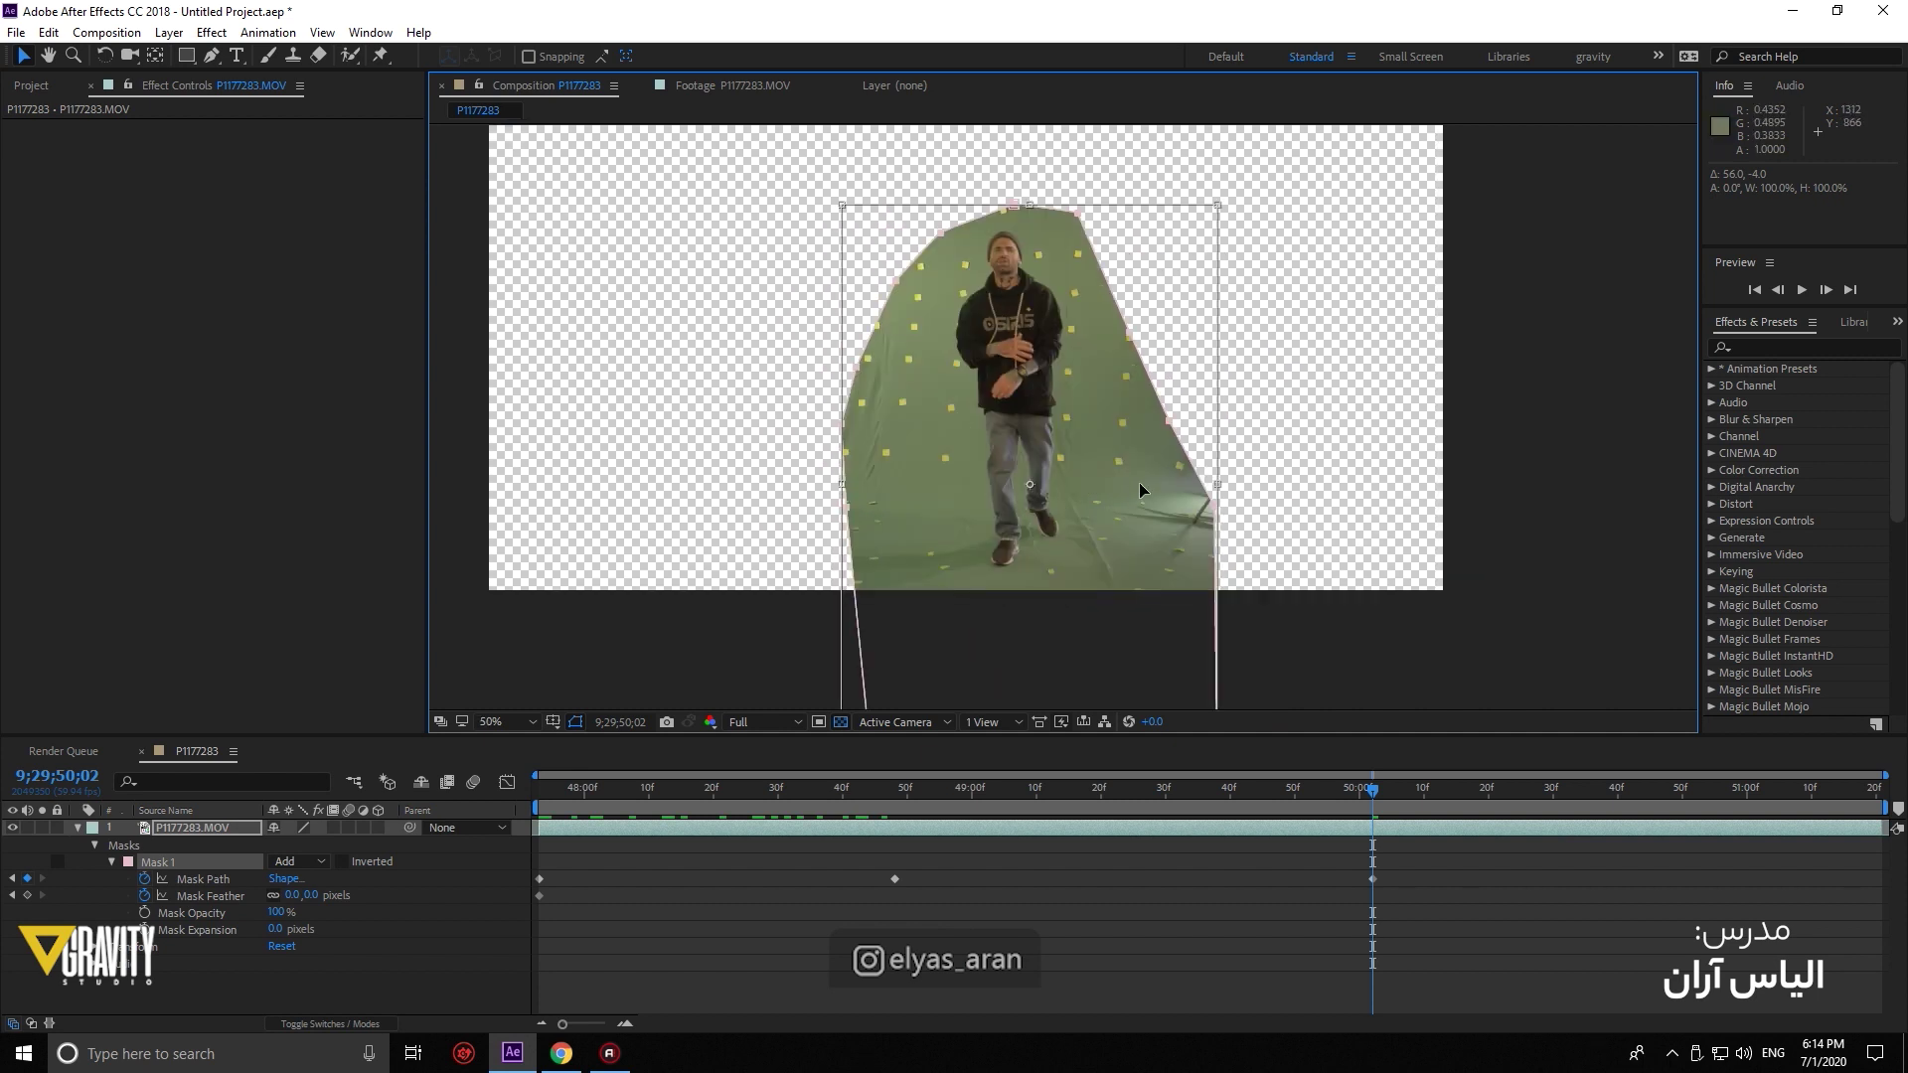
click(189, 897)
mouse_move(1208, 533)
mouse_down()
mouse_move(1105, 537)
mouse_move(1084, 408)
mouse_up()
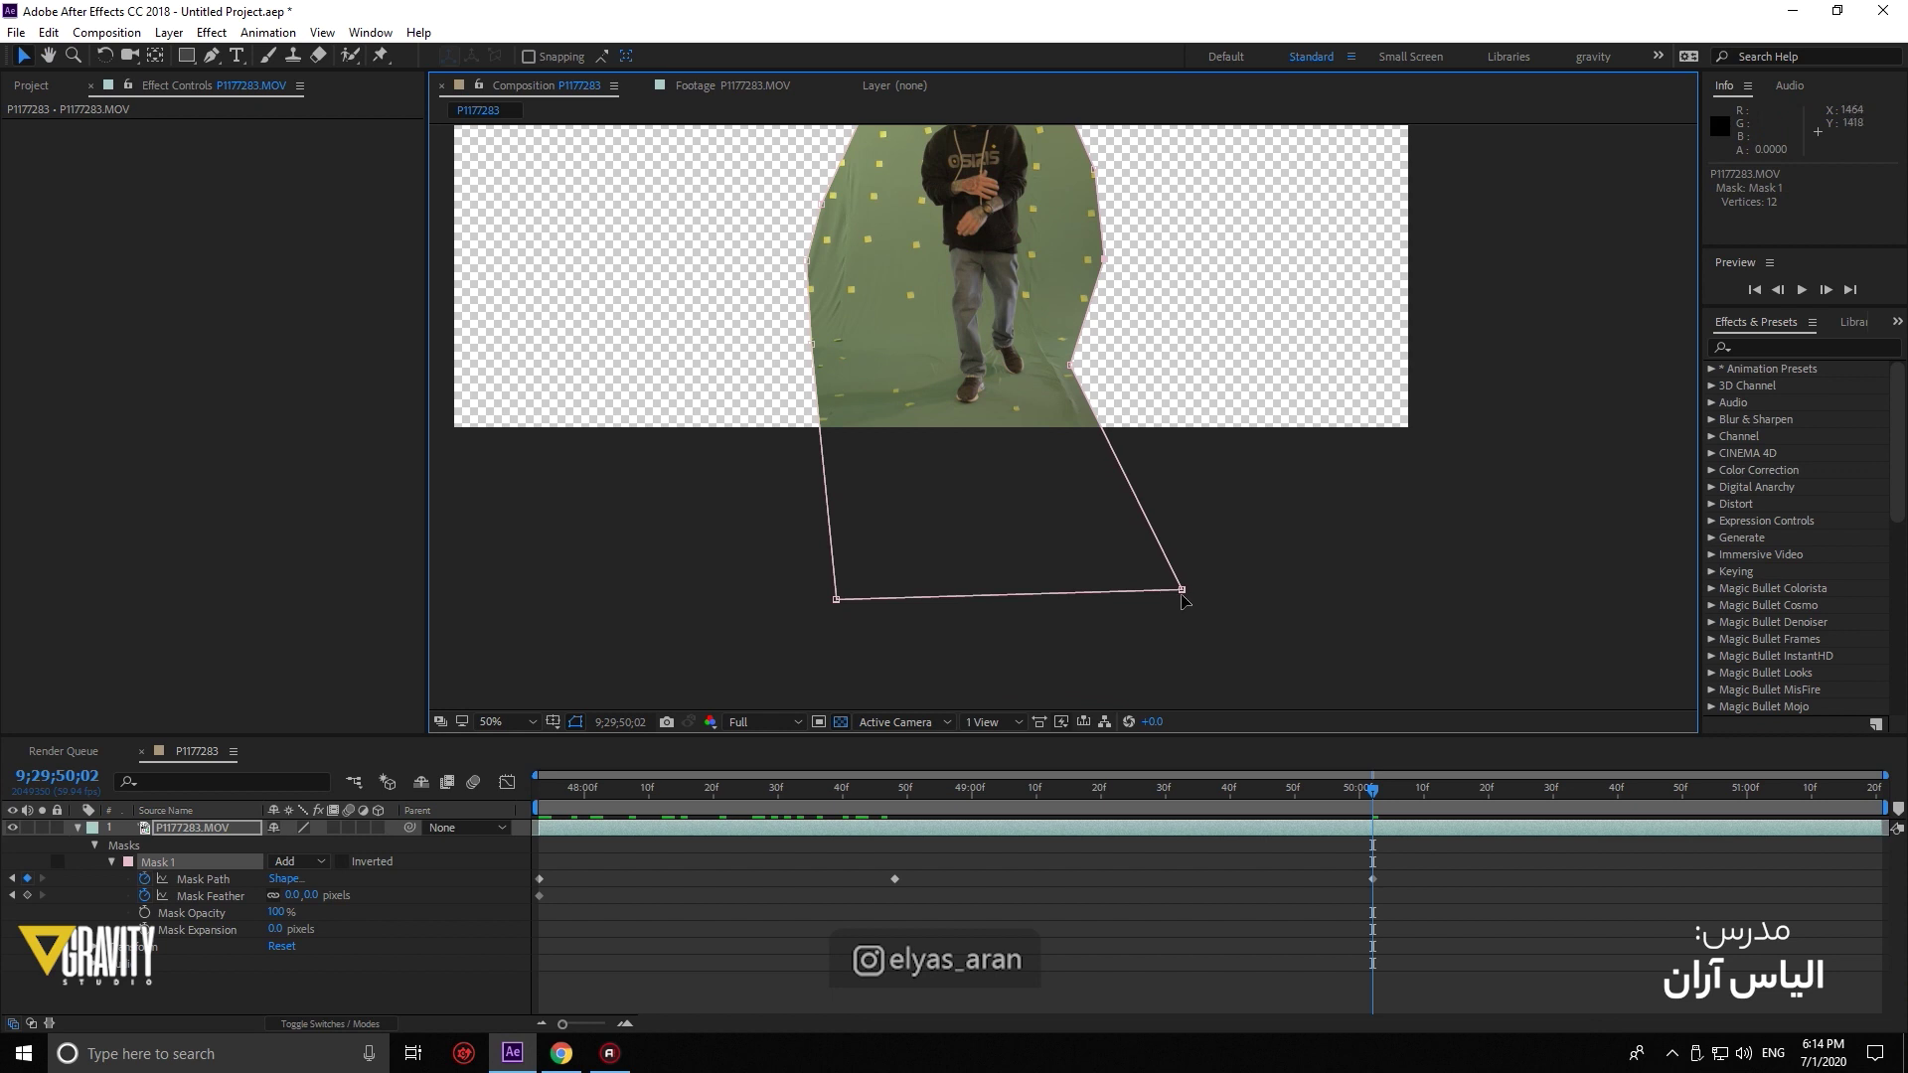
drag(1182, 589, 1026, 413)
drag(836, 601, 852, 415)
Near the clip's end, shrink the mask around the distant man and review earlier frames
drag(1372, 788, 1876, 787)
double_click(1073, 319)
drag(1097, 227, 1018, 385)
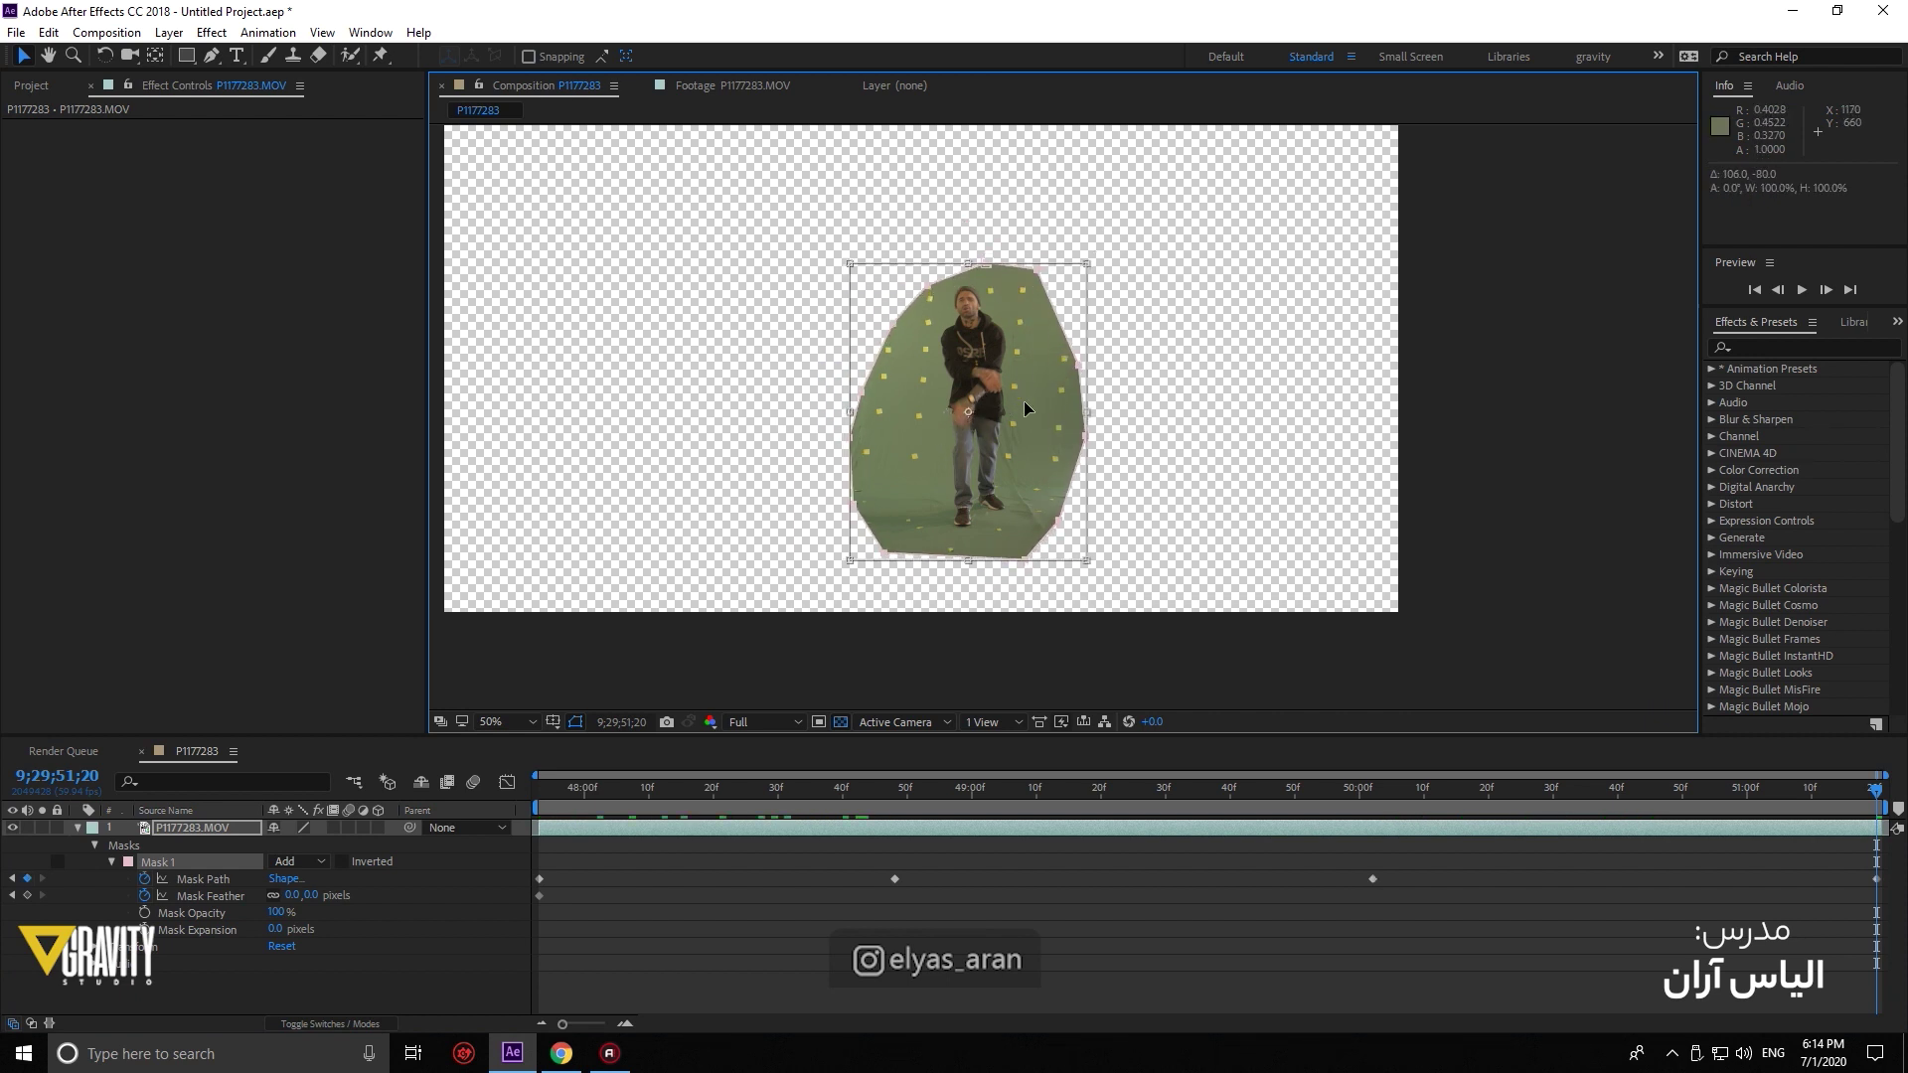
mouse_move(624, 807)
mouse_down()
mouse_move(1346, 839)
mouse_move(457, 892)
mouse_up()
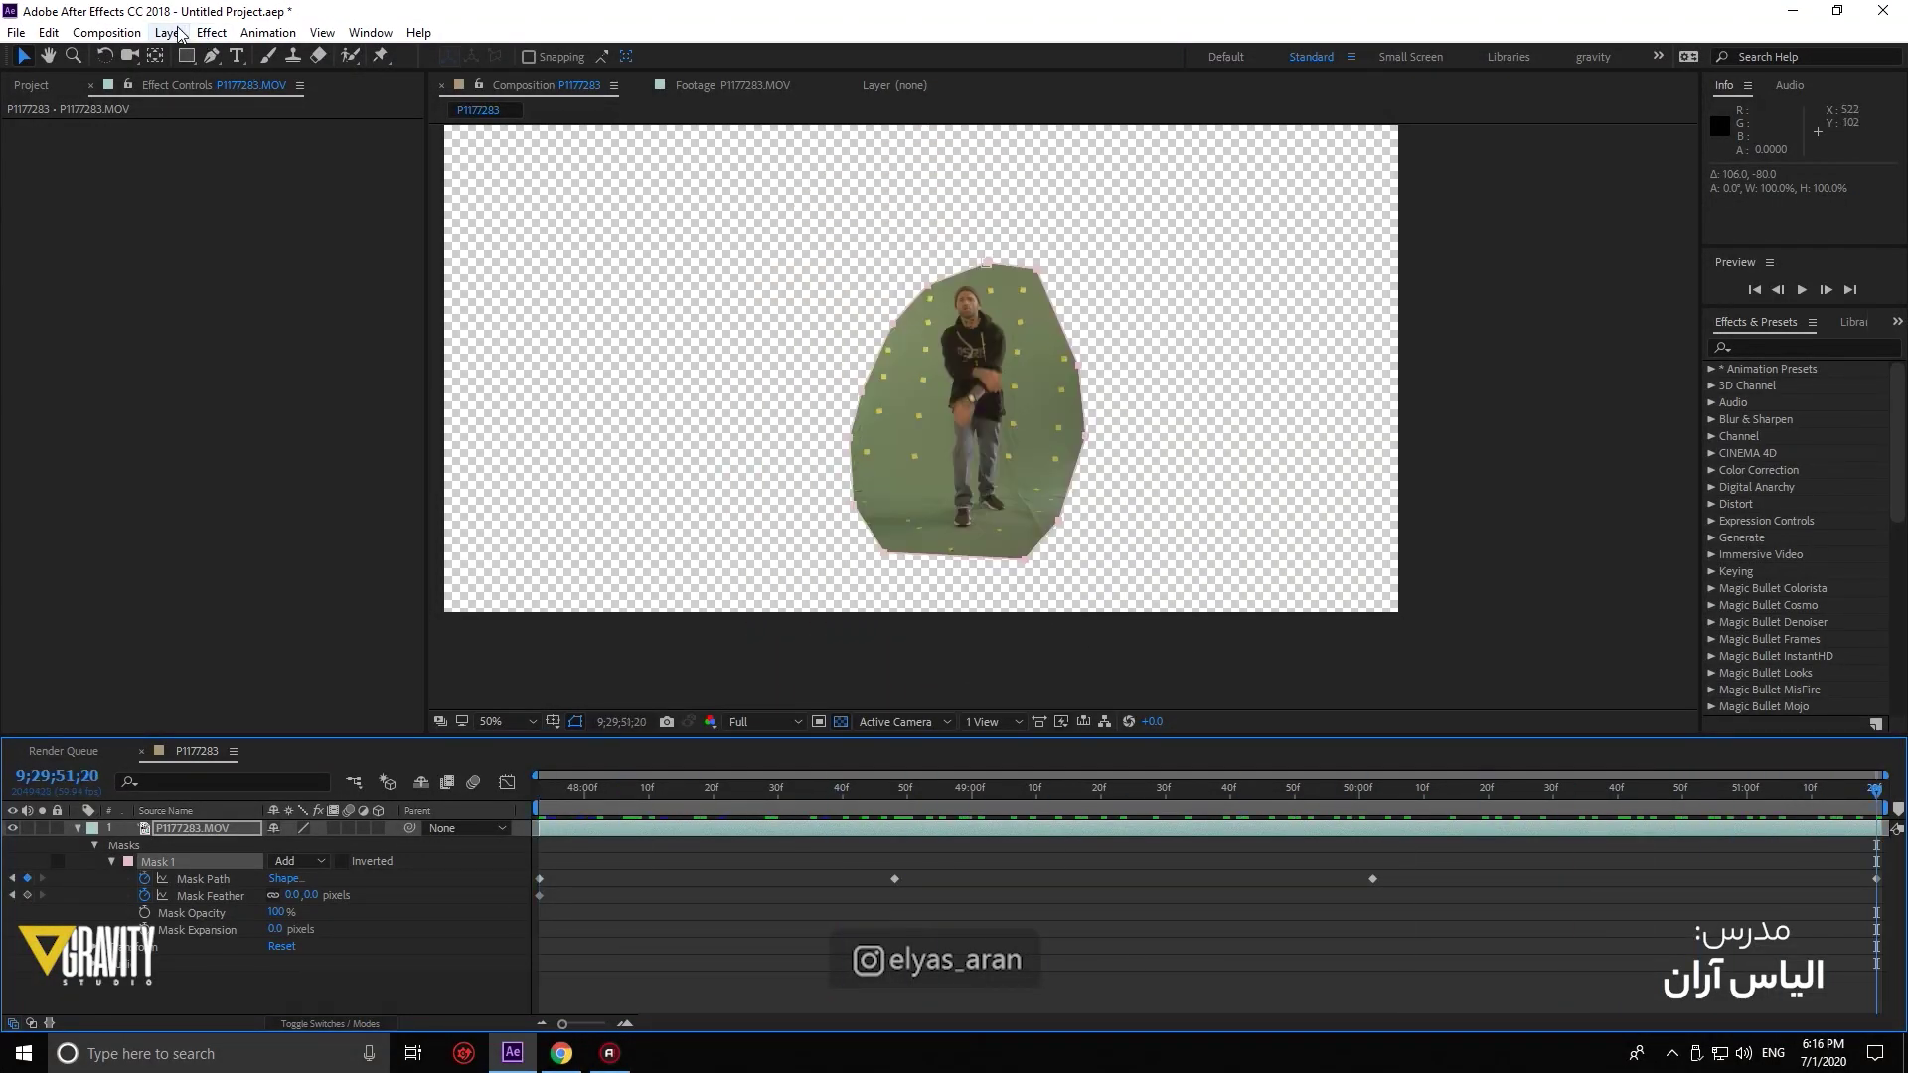
Apply Keylight (1.2) from the Effect > Keying menu and return to the first frame
click(212, 32)
mouse_move(452, 340)
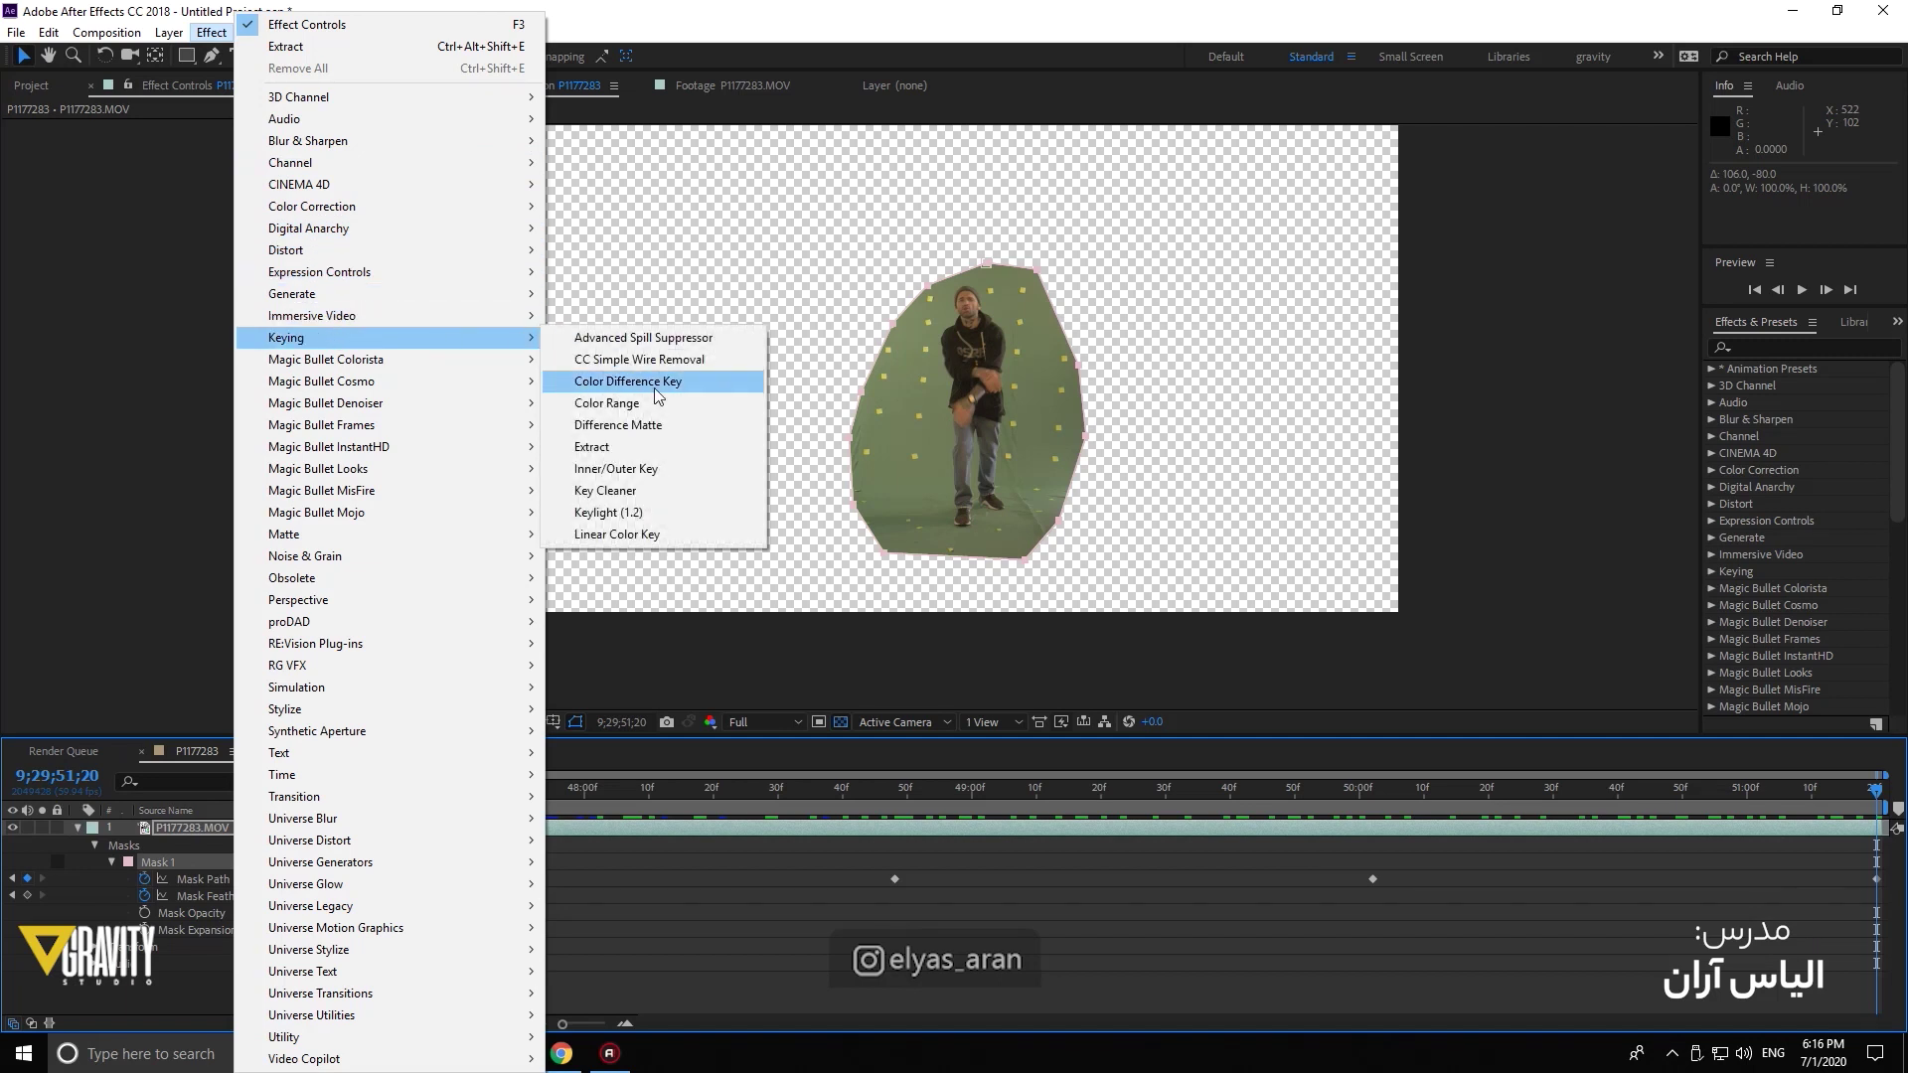
click(638, 512)
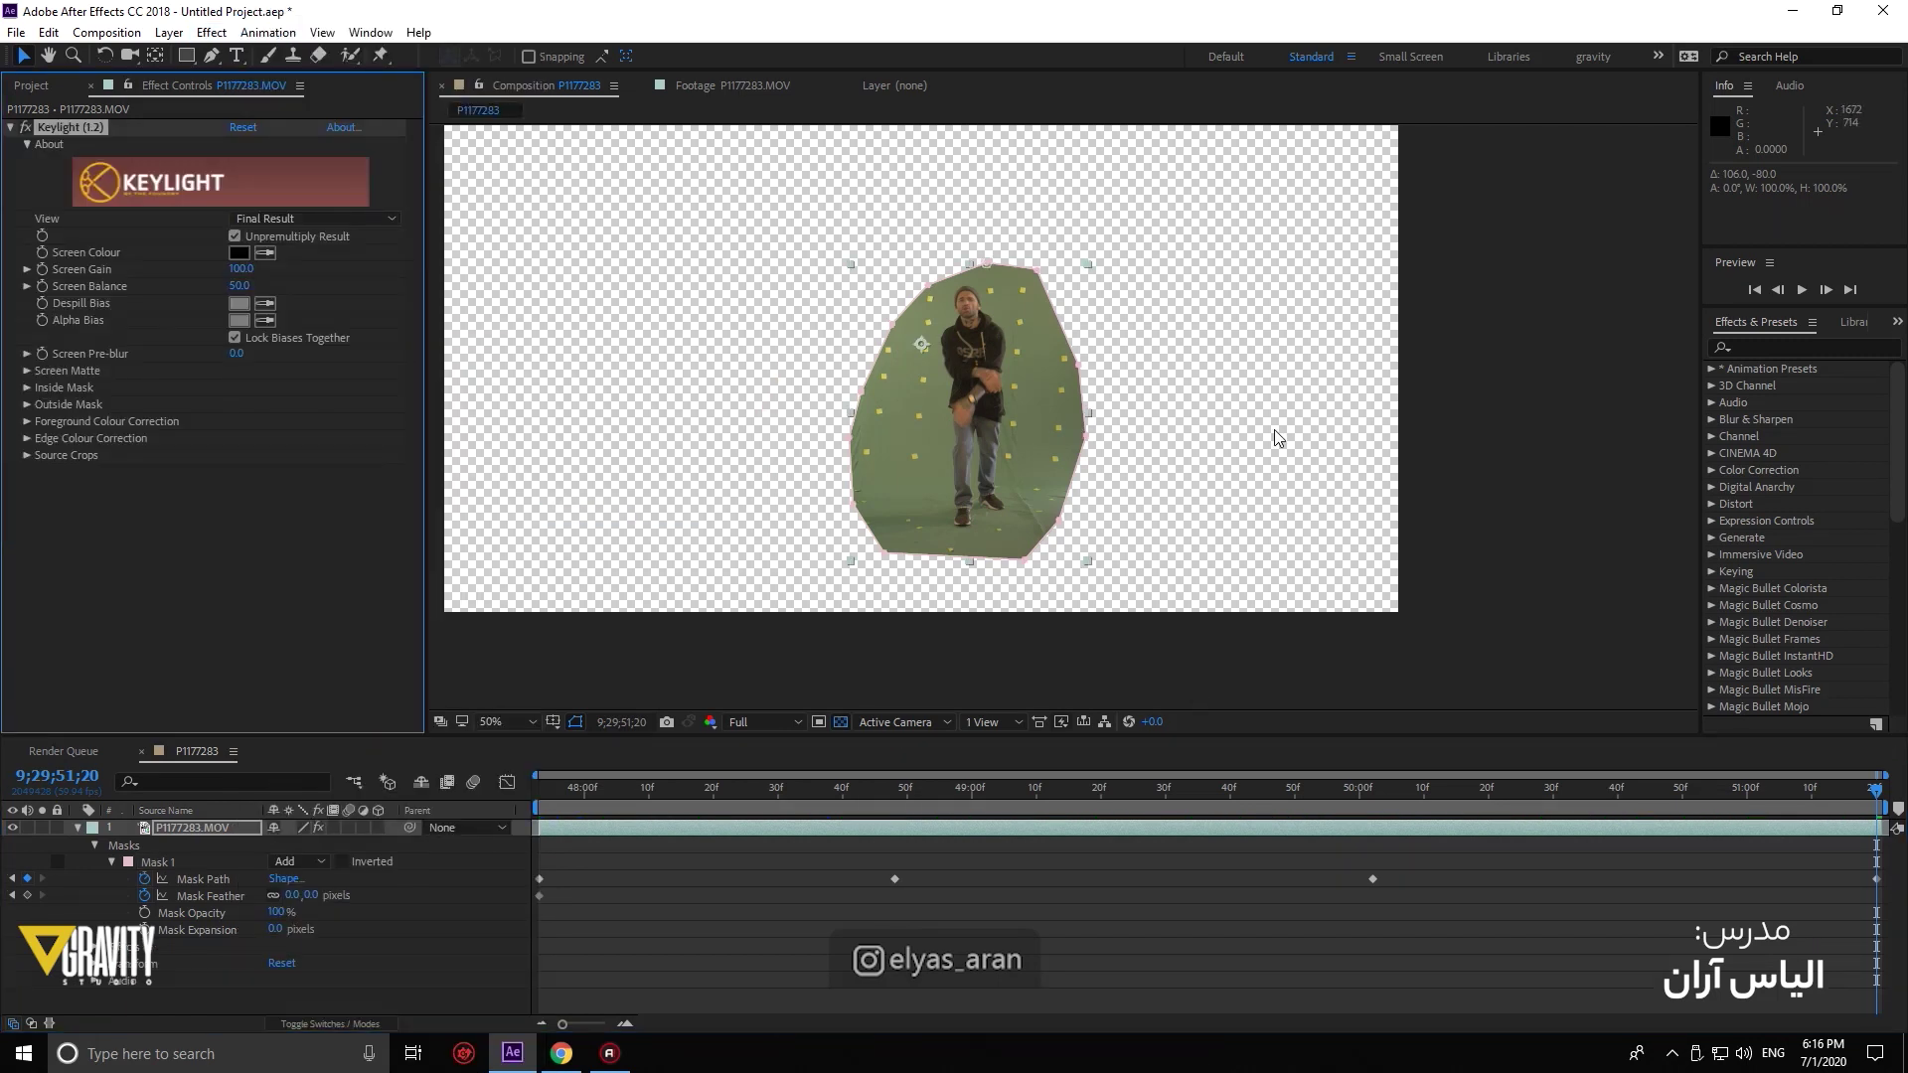
drag(862, 777, 538, 789)
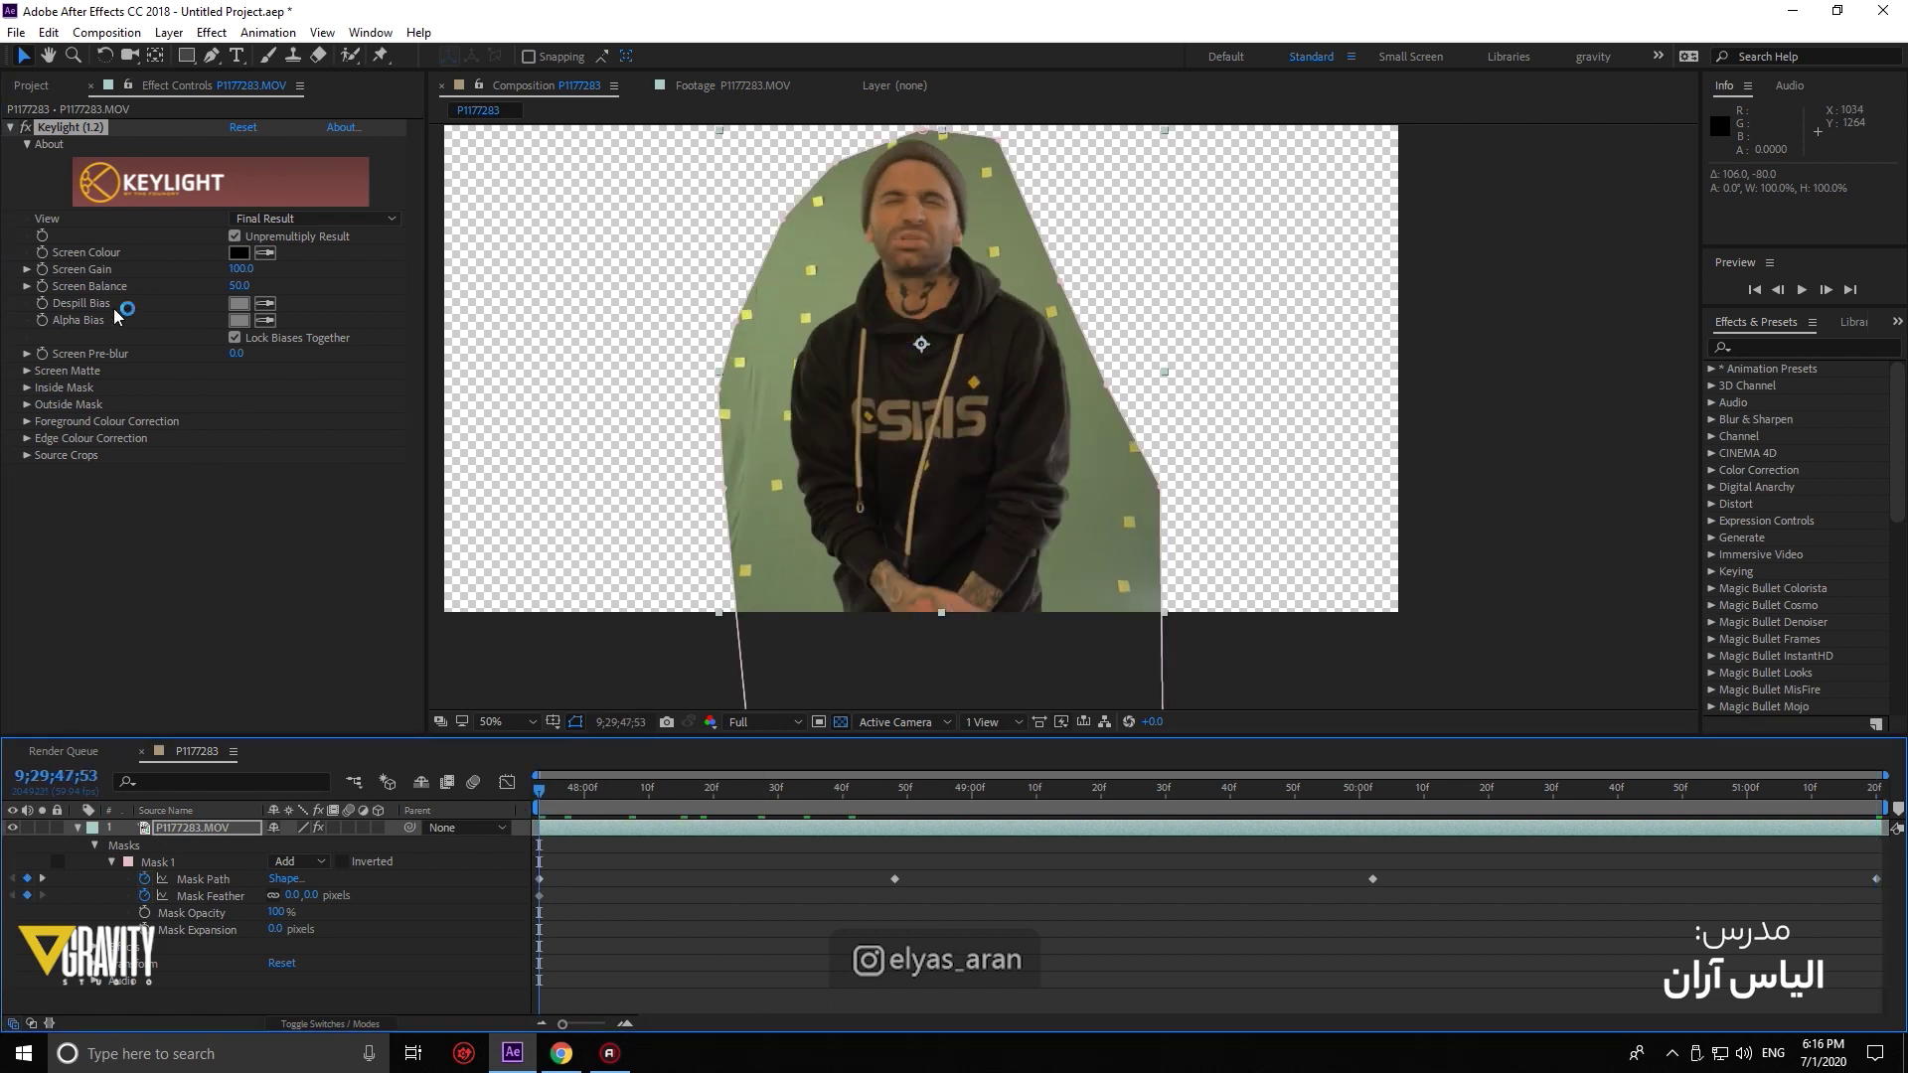
Sample the green backdrop as Keylight's Screen Colour and recentre the viewer
click(263, 255)
click(267, 254)
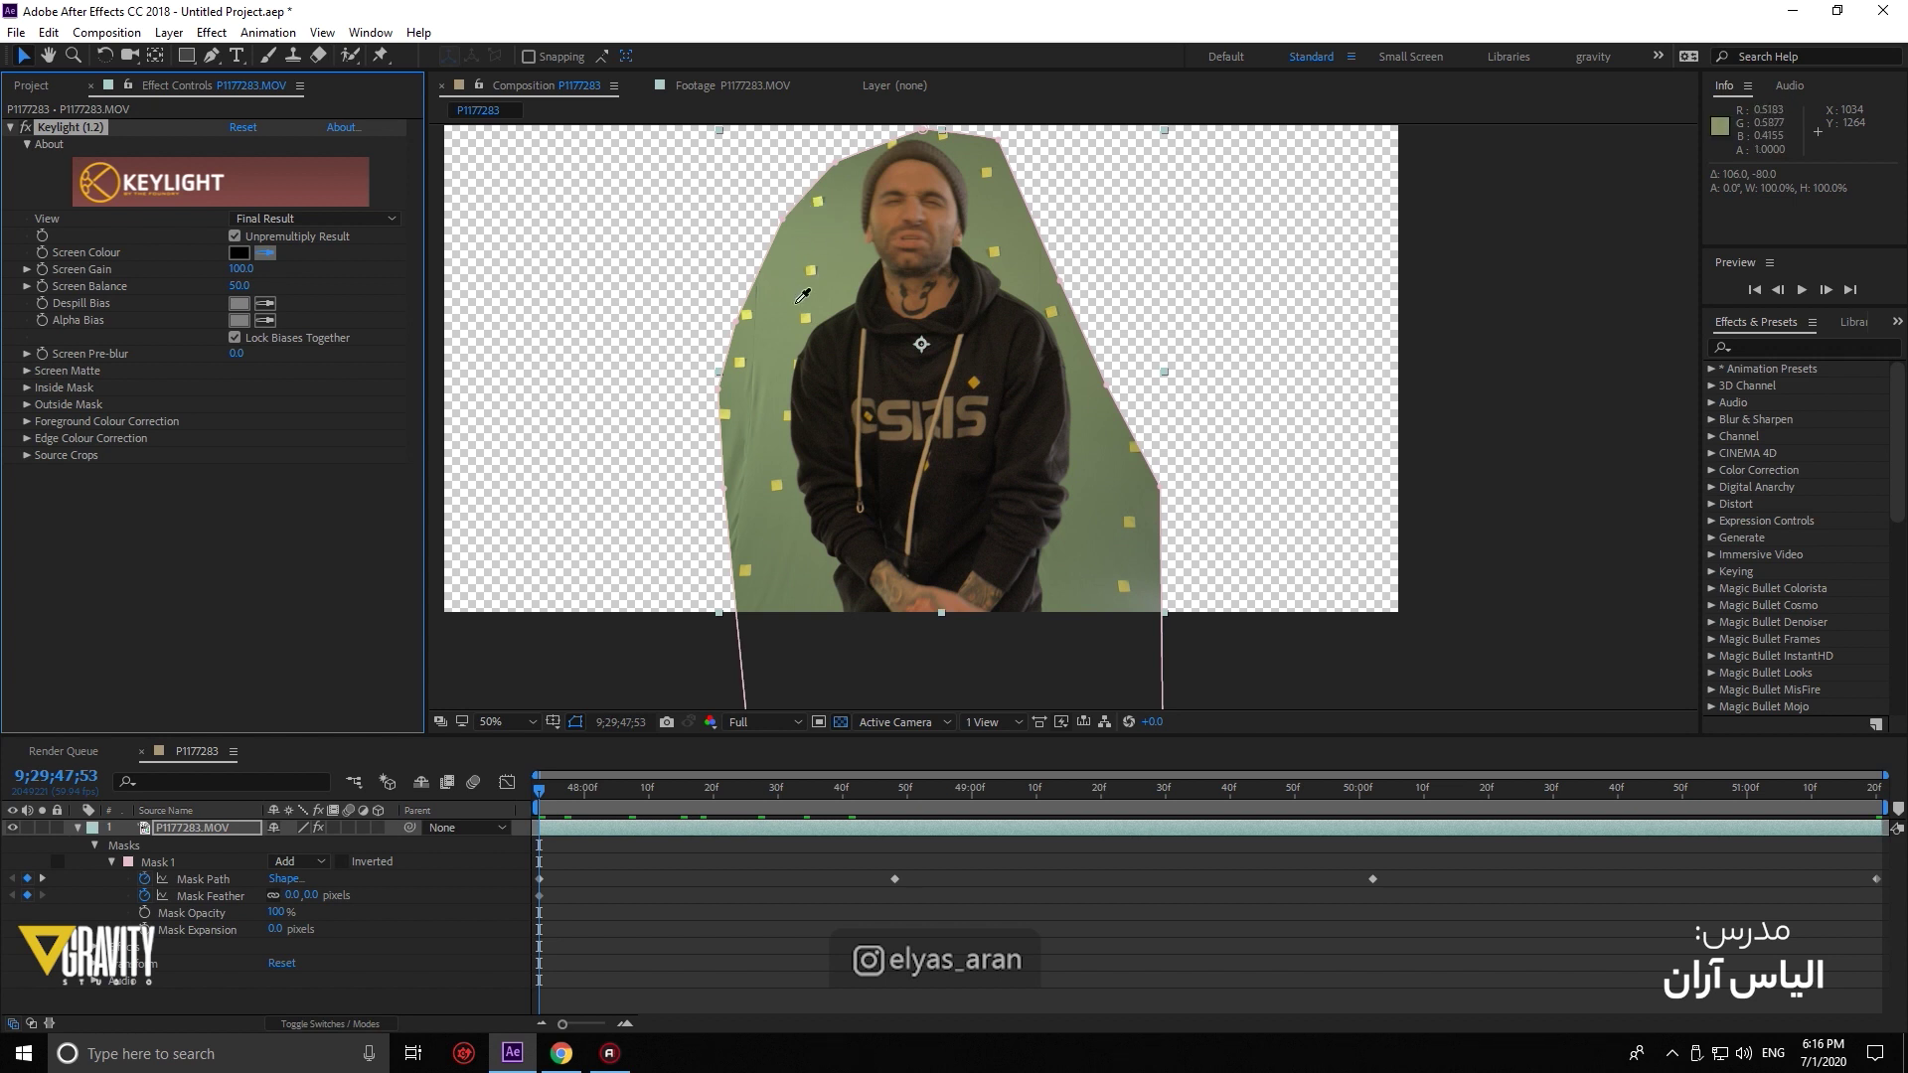
click(827, 240)
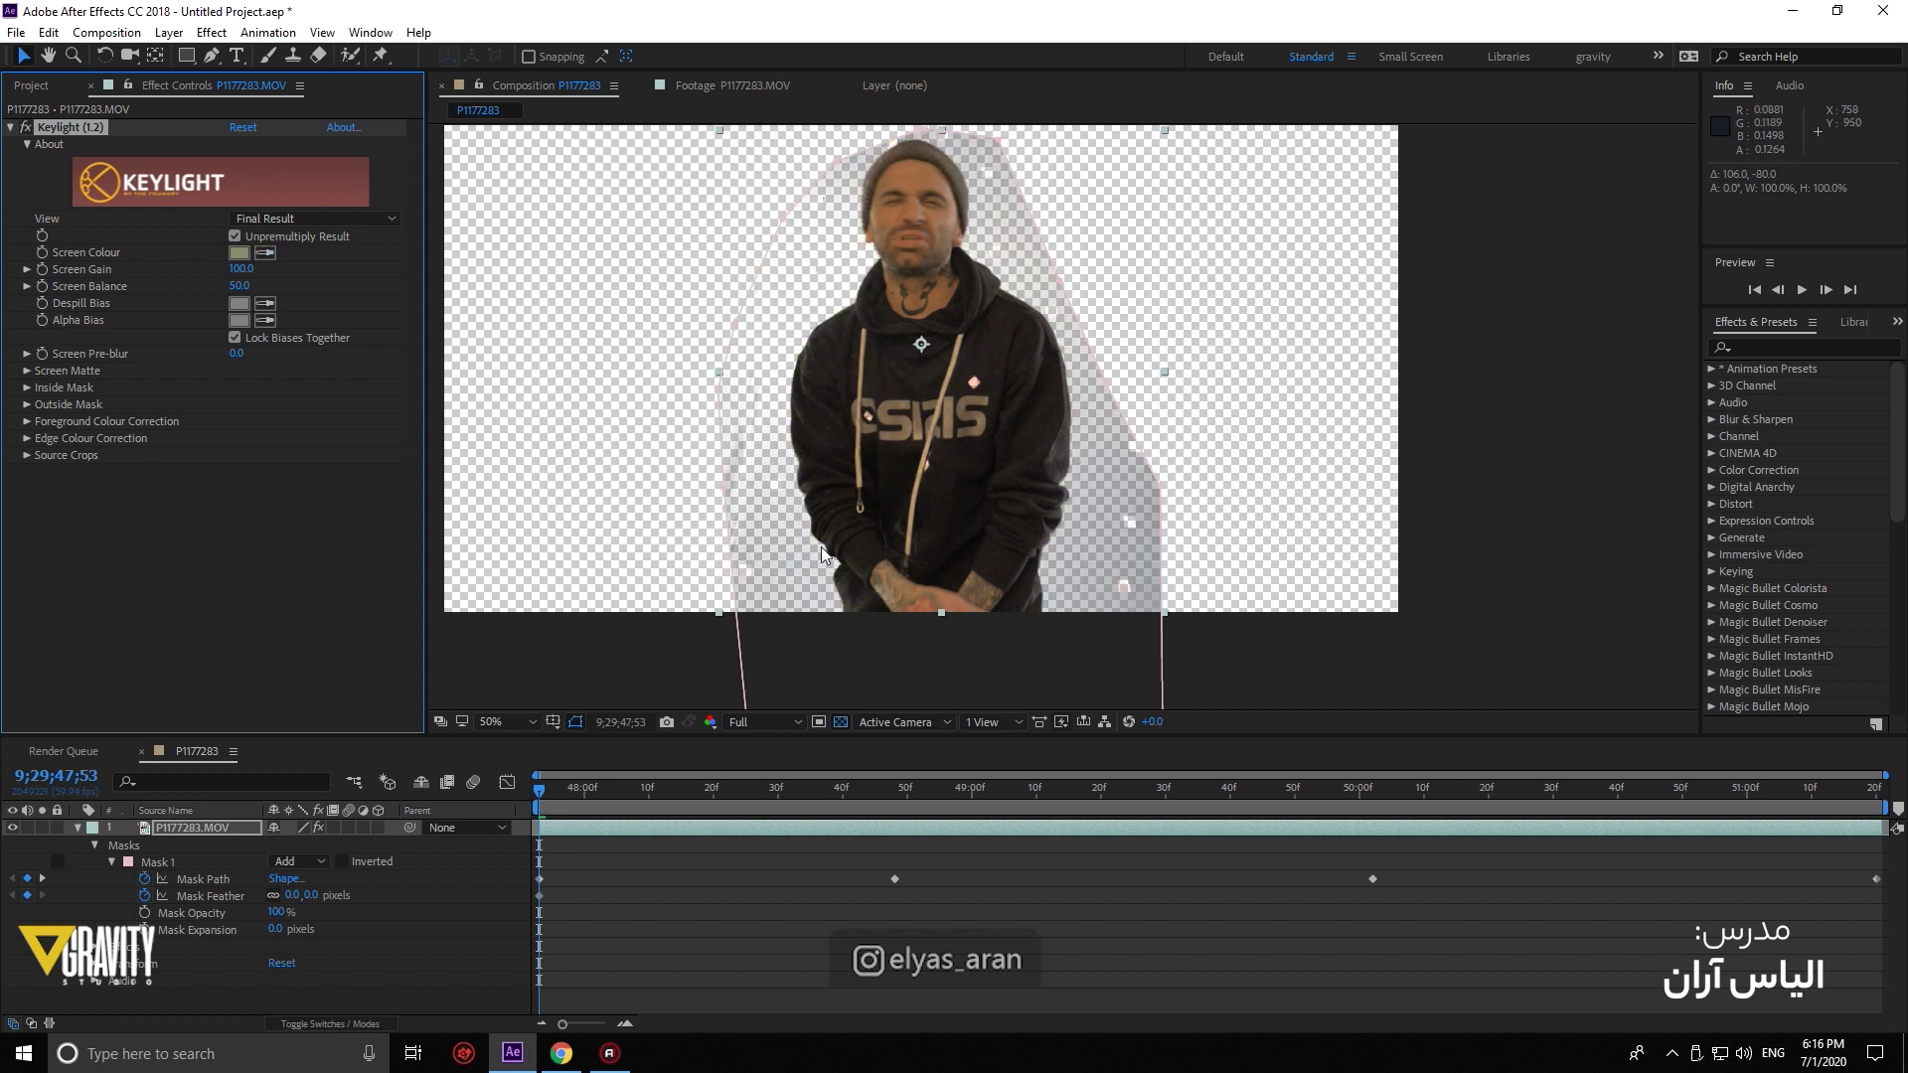
scroll(1023, 554, up, 2)
scroll(907, 362, up, 1)
scroll(971, 431, down, 2)
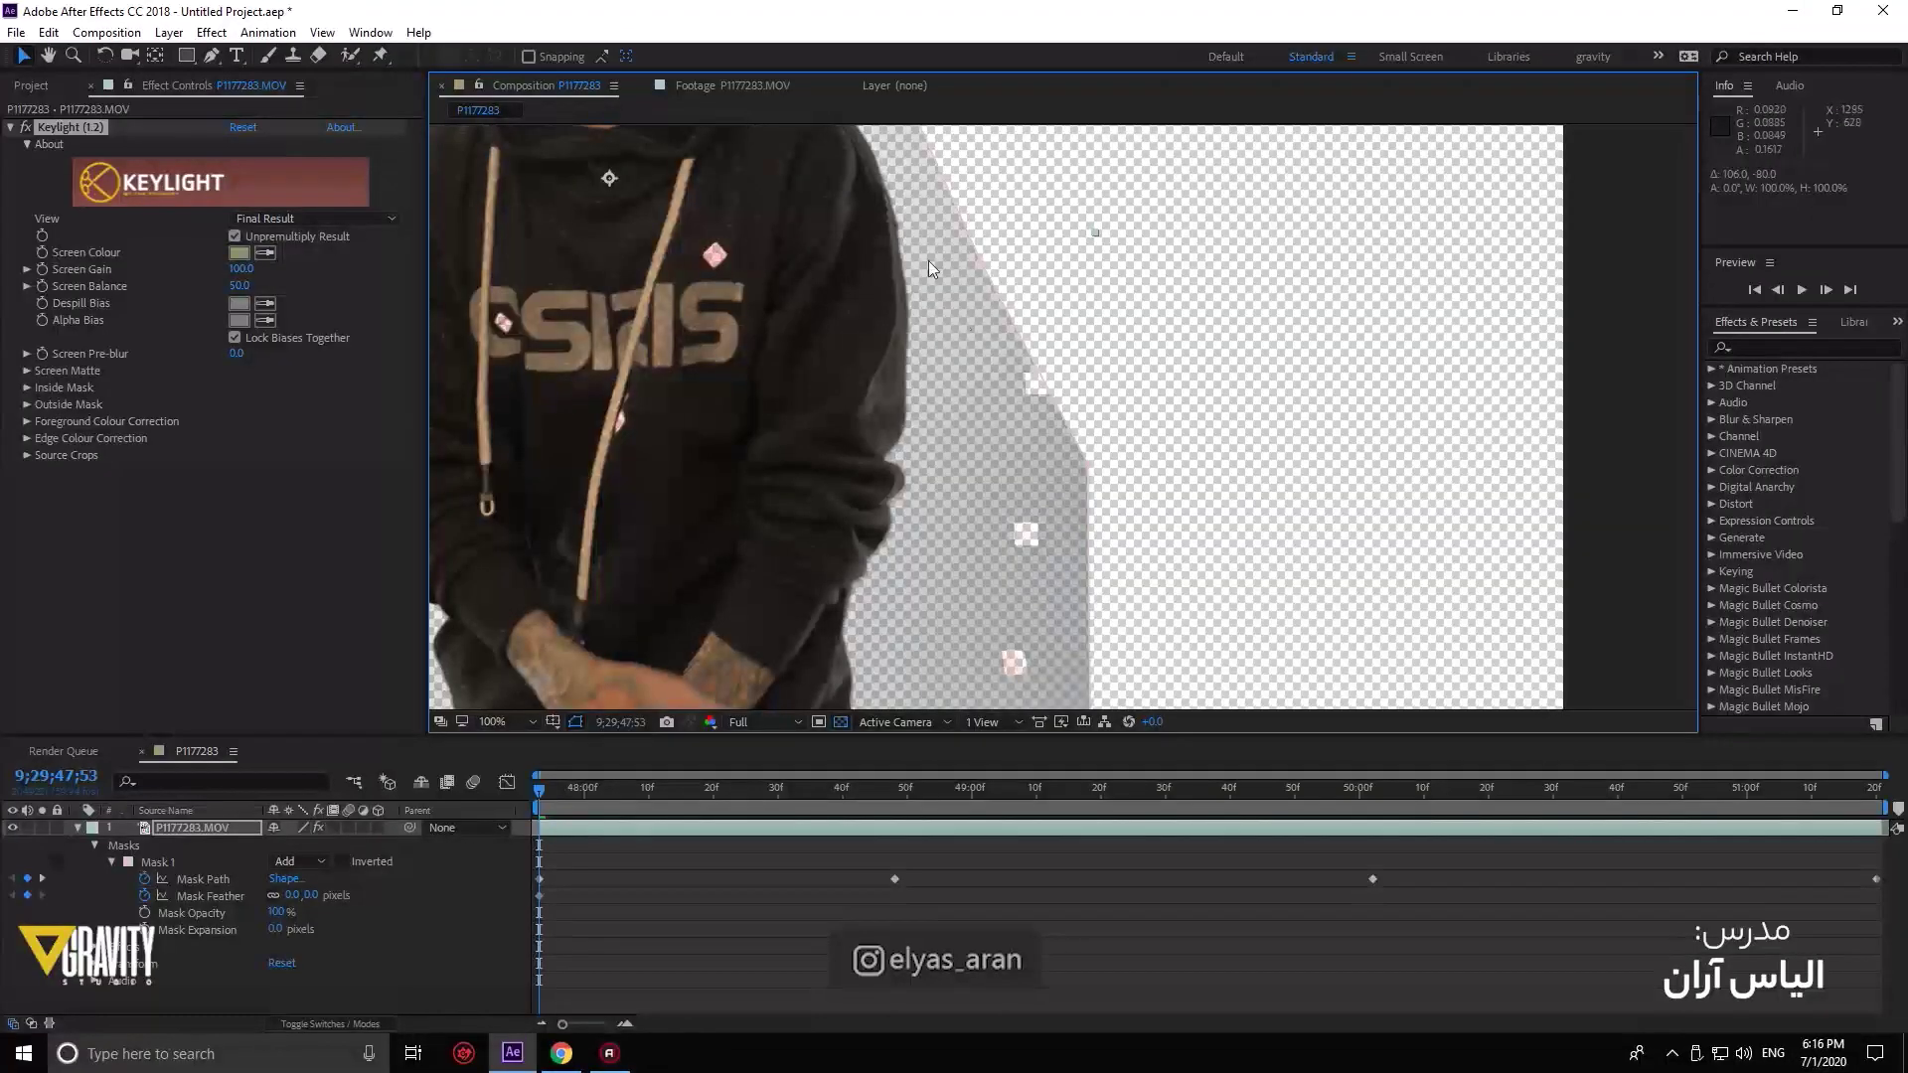
scroll(921, 487, down, 4)
scroll(920, 487, up, 2)
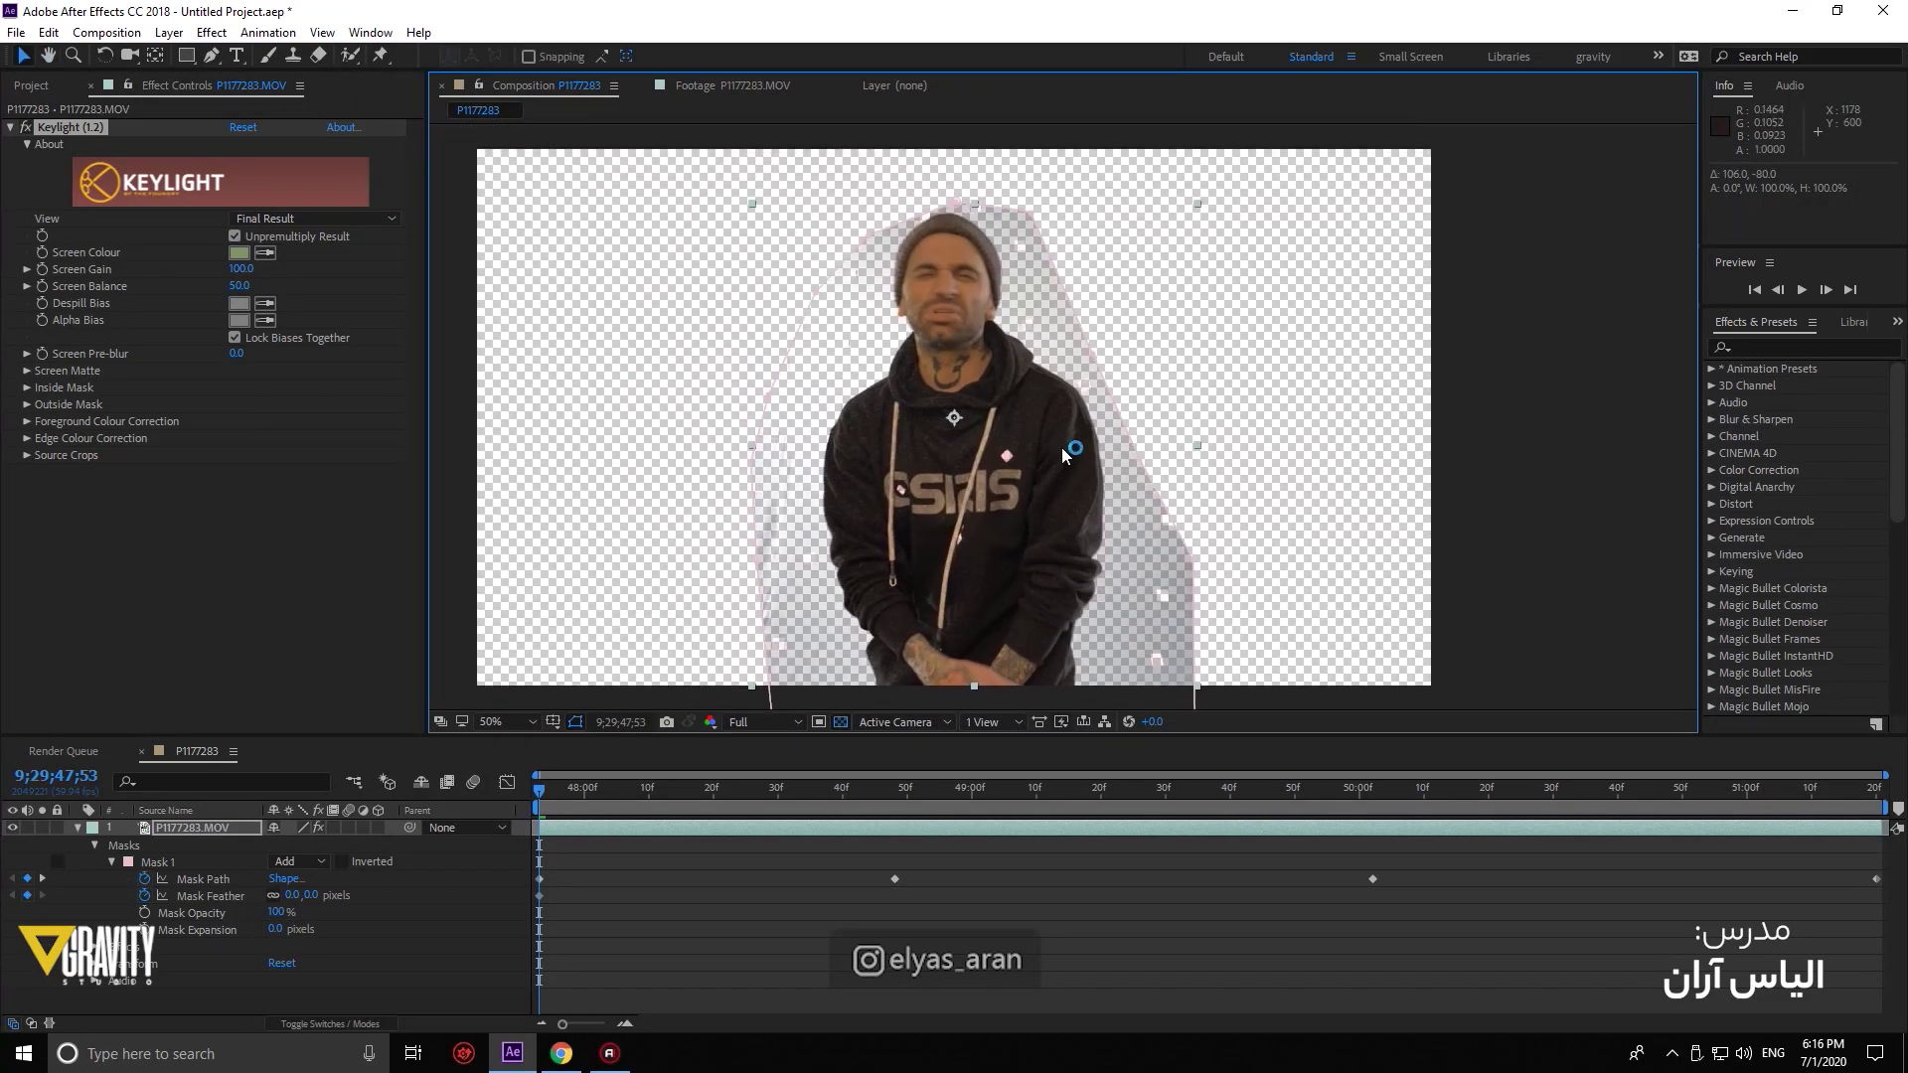
drag(1062, 439, 1089, 441)
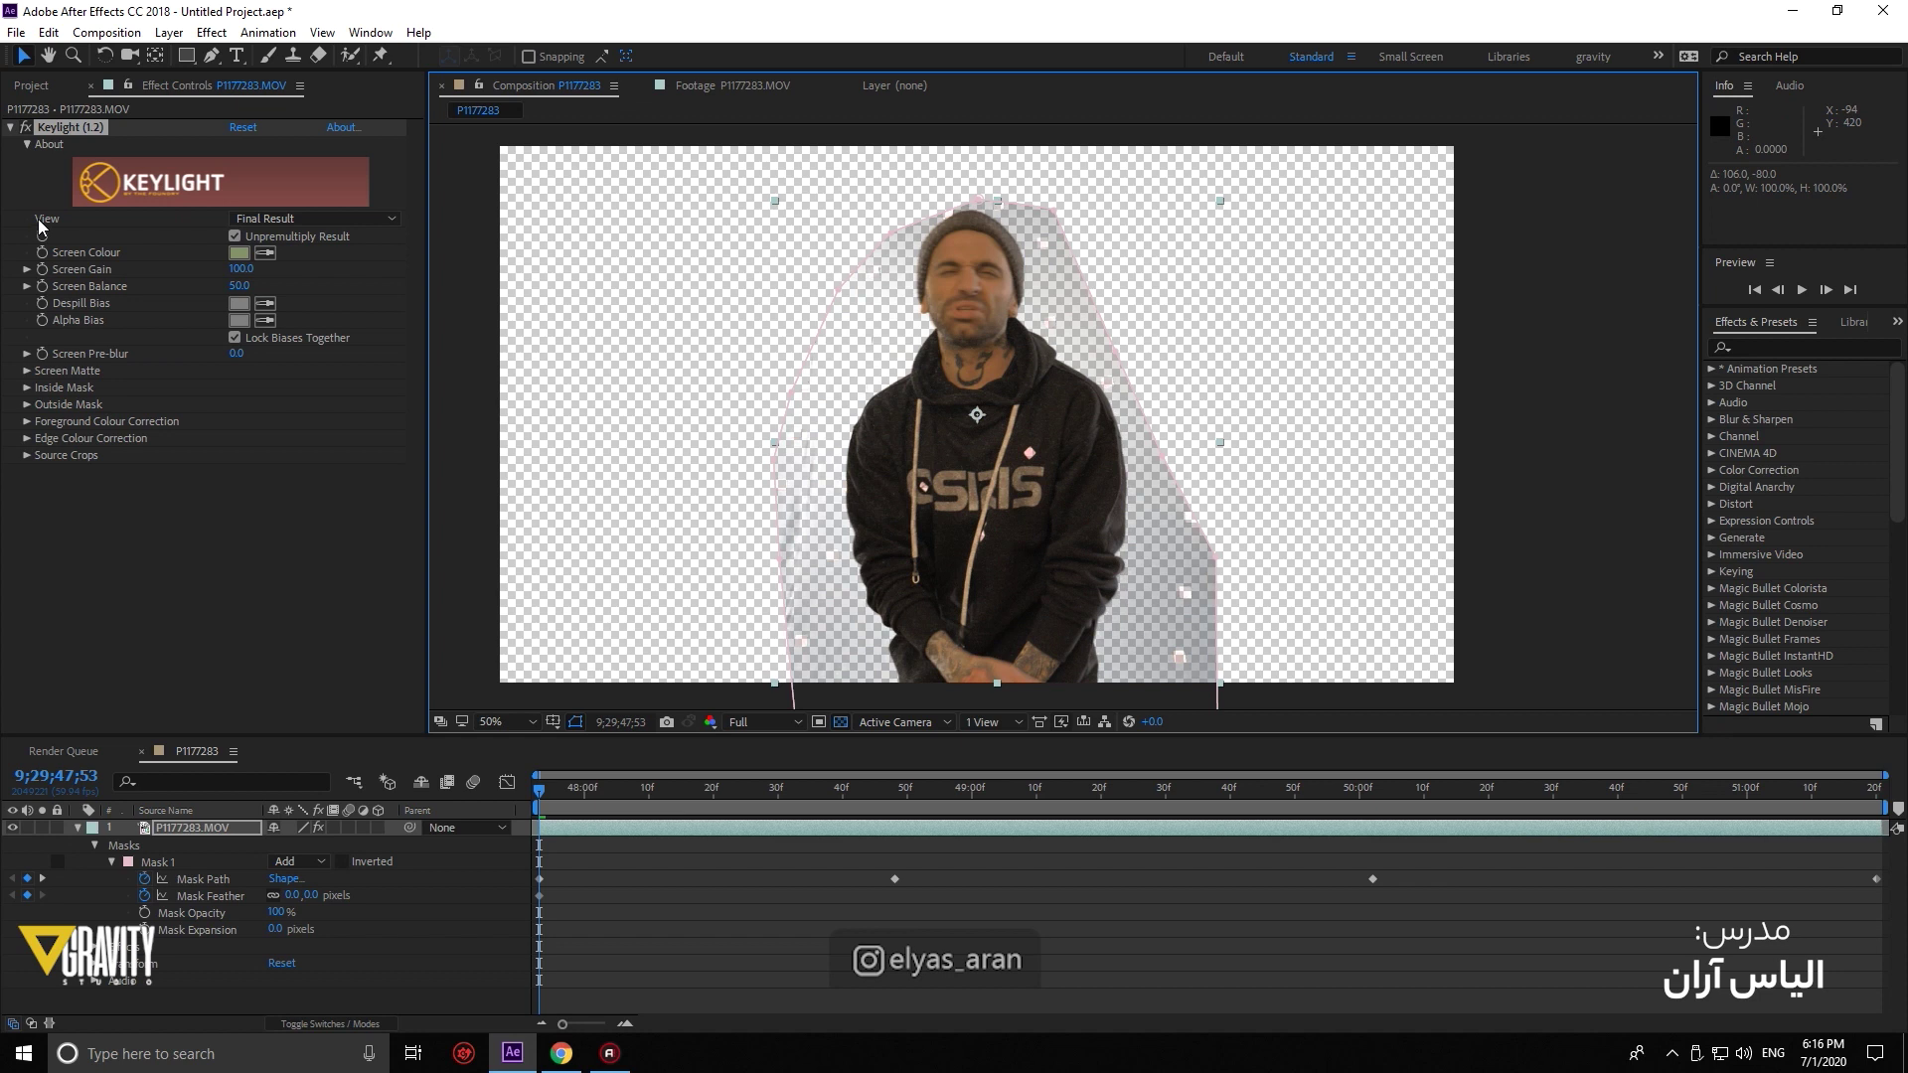
Switch Keylight's View to Screen Matte and expand the Screen Matte settings
click(288, 219)
click(298, 328)
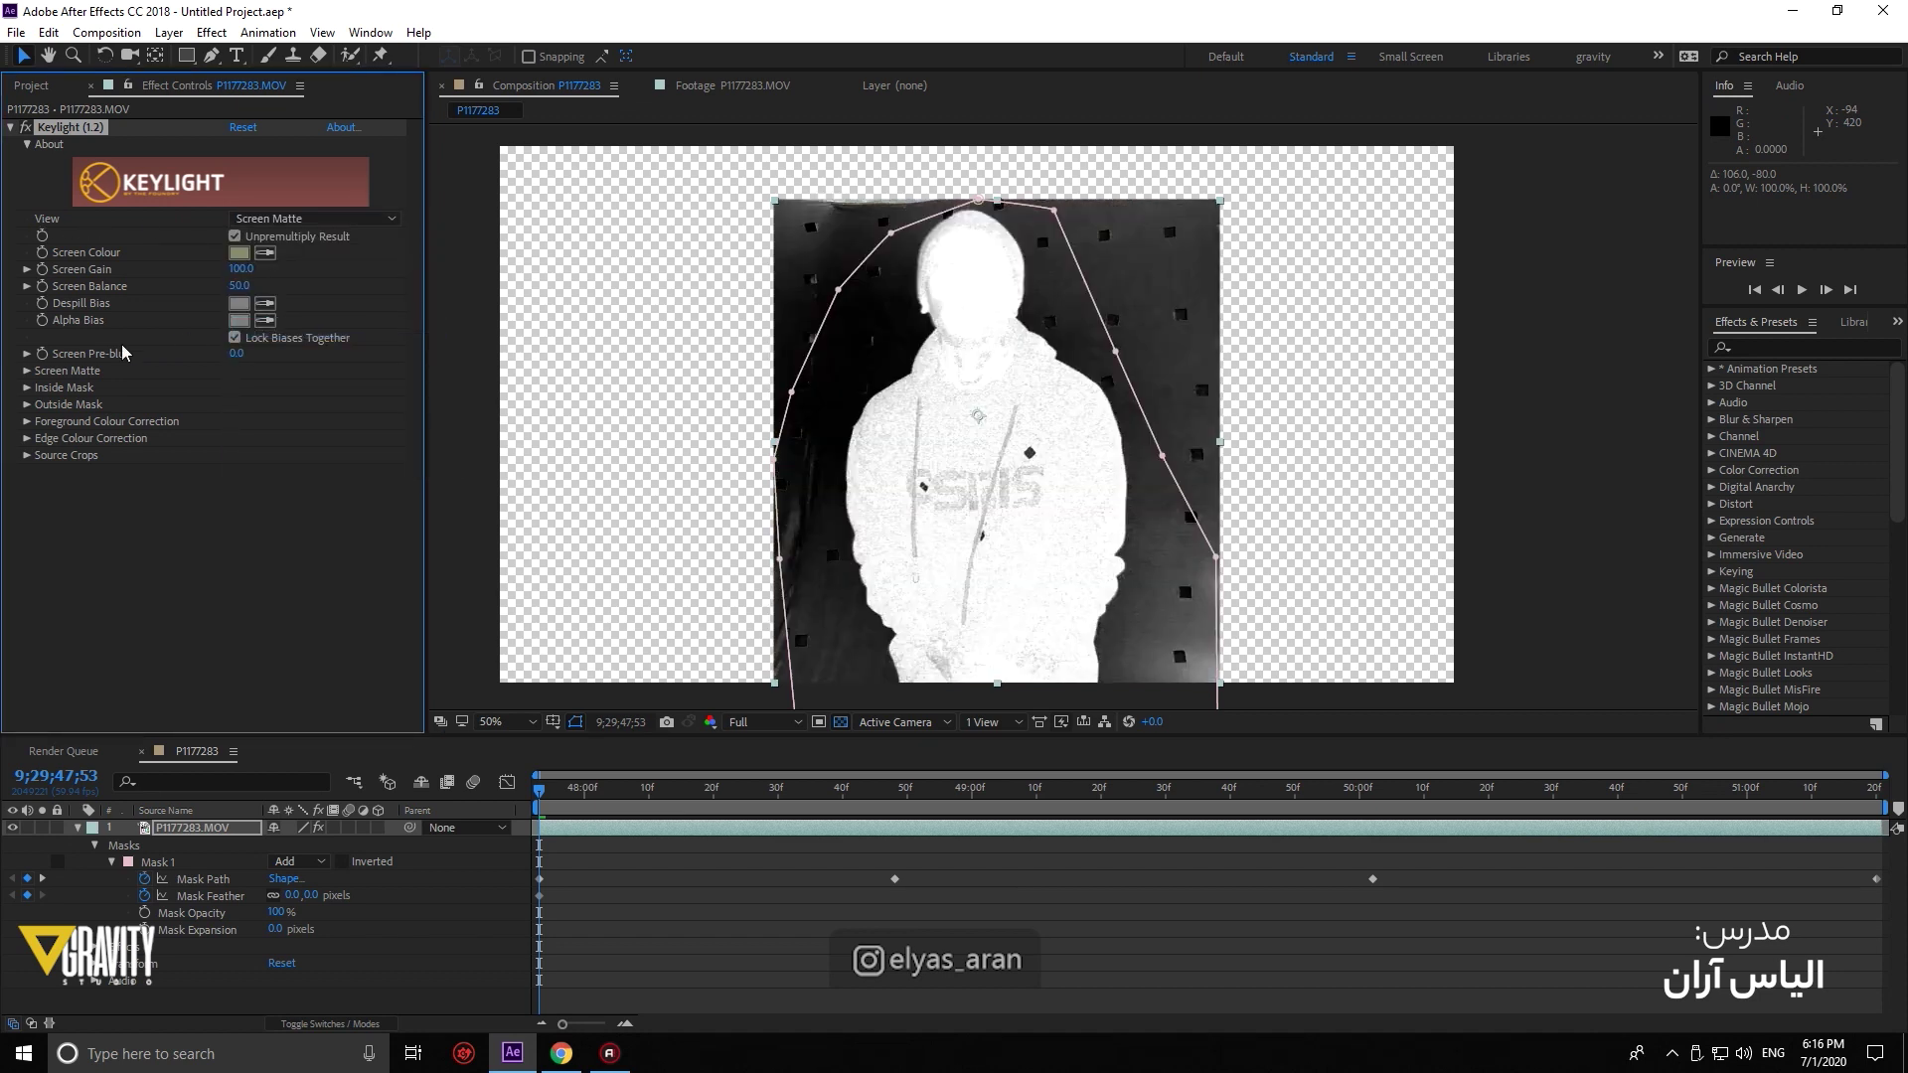
click(27, 372)
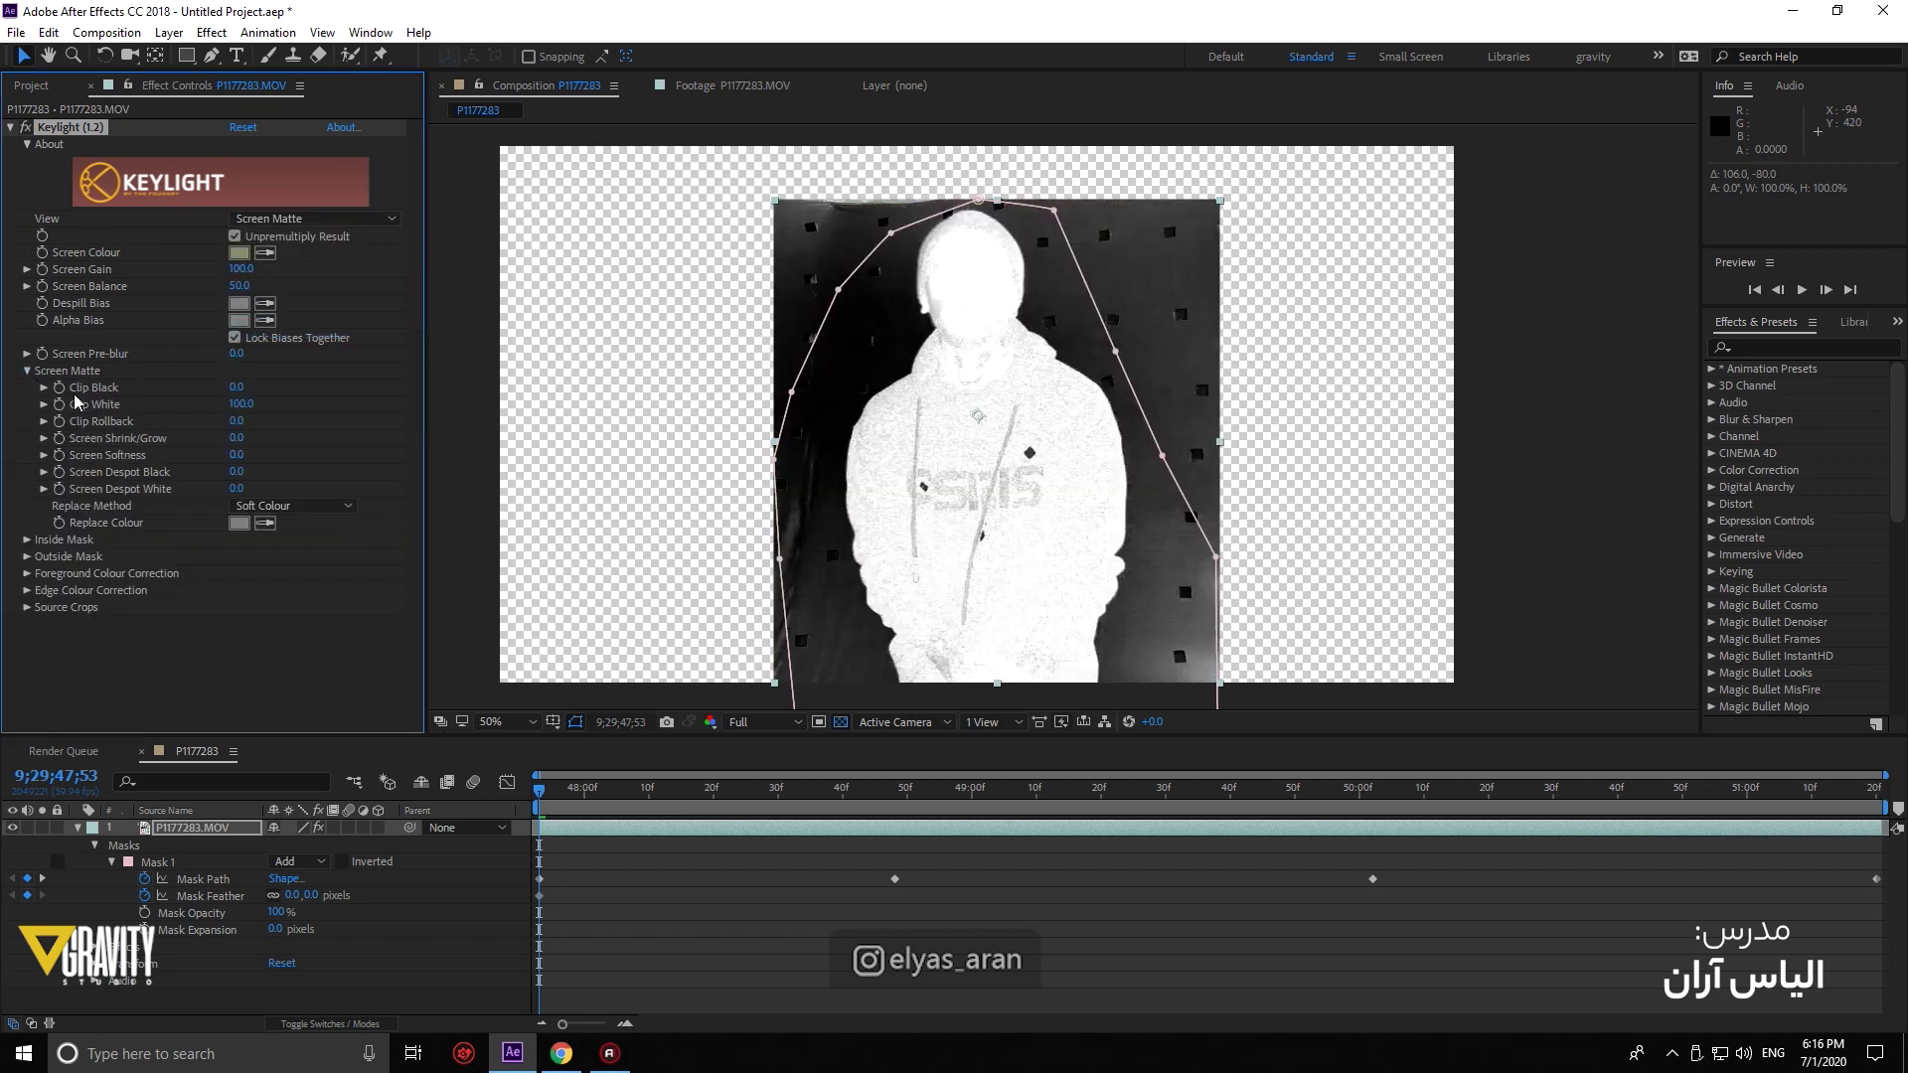
scroll(768, 487, down, 1)
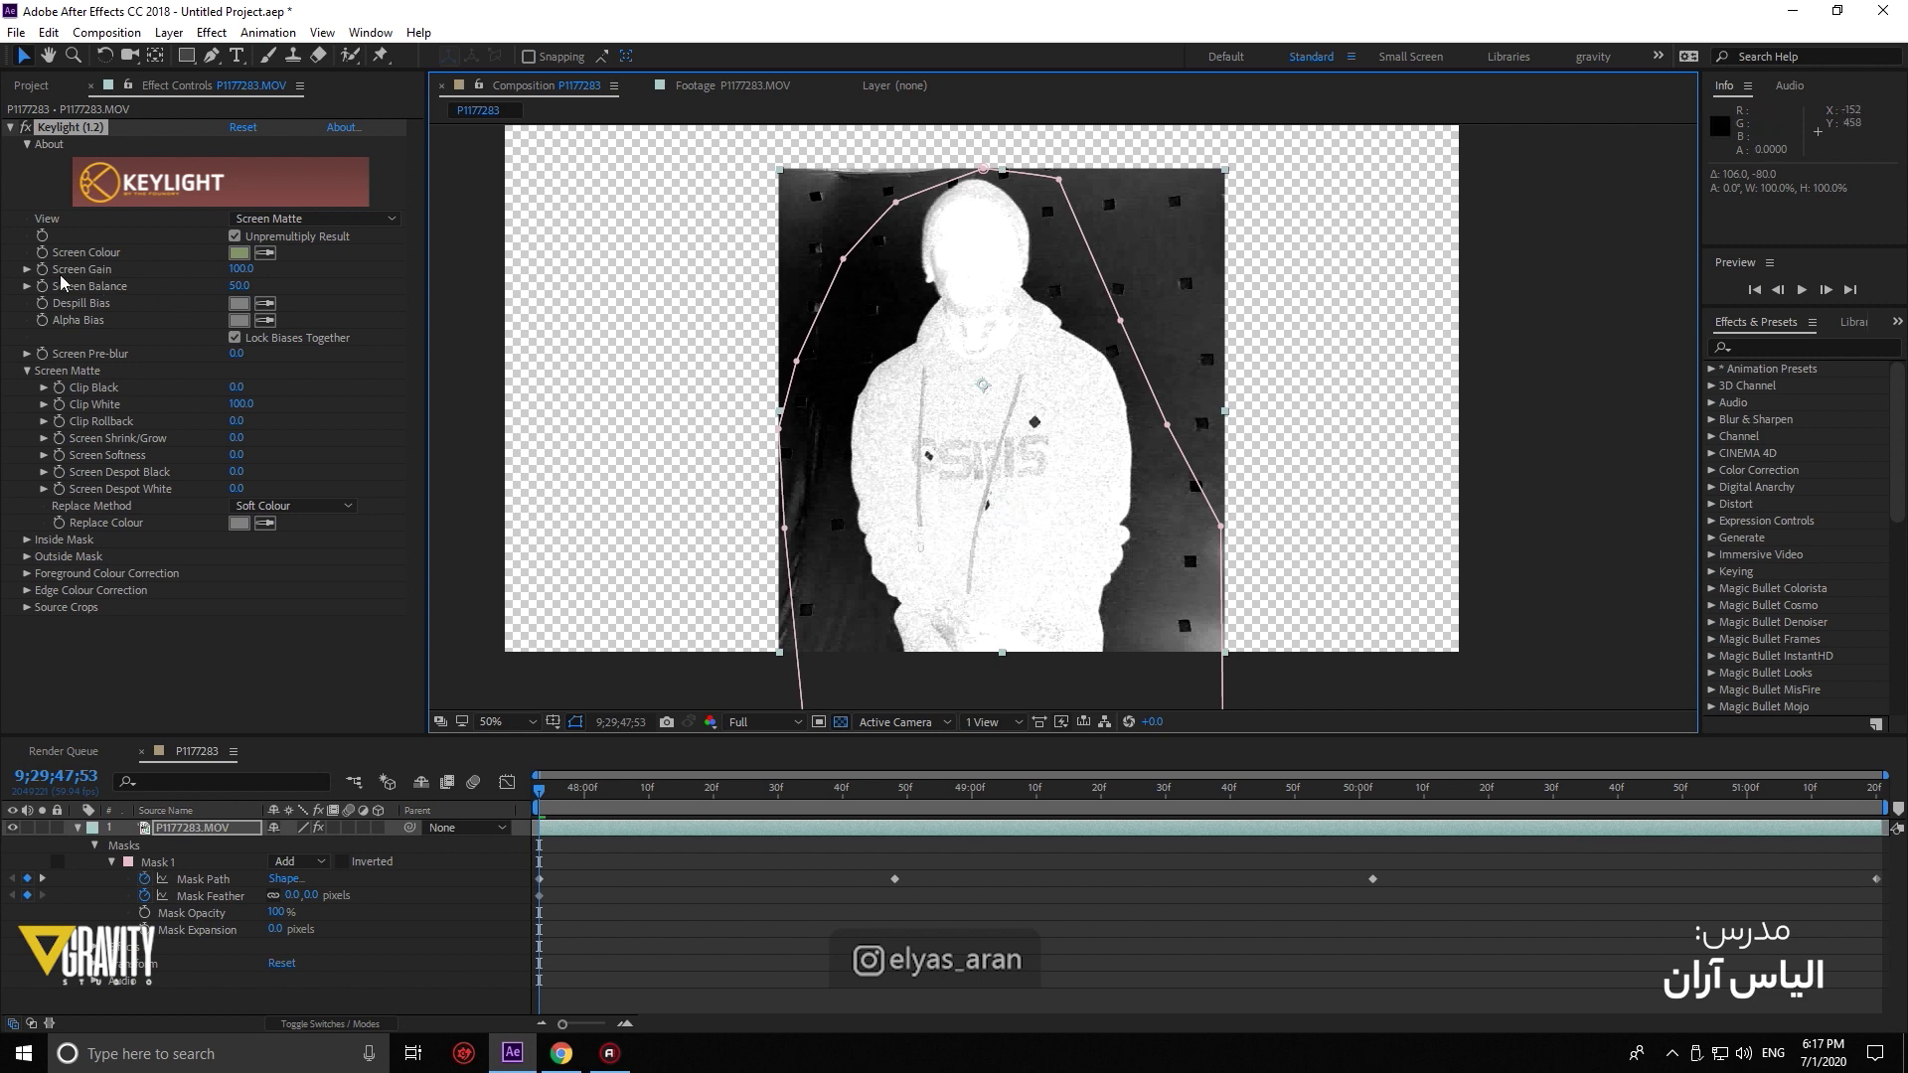
Set Screen Gain to 110, Clip Black to 49 and Clip White to 51
click(243, 270)
text(110)
key(Return)
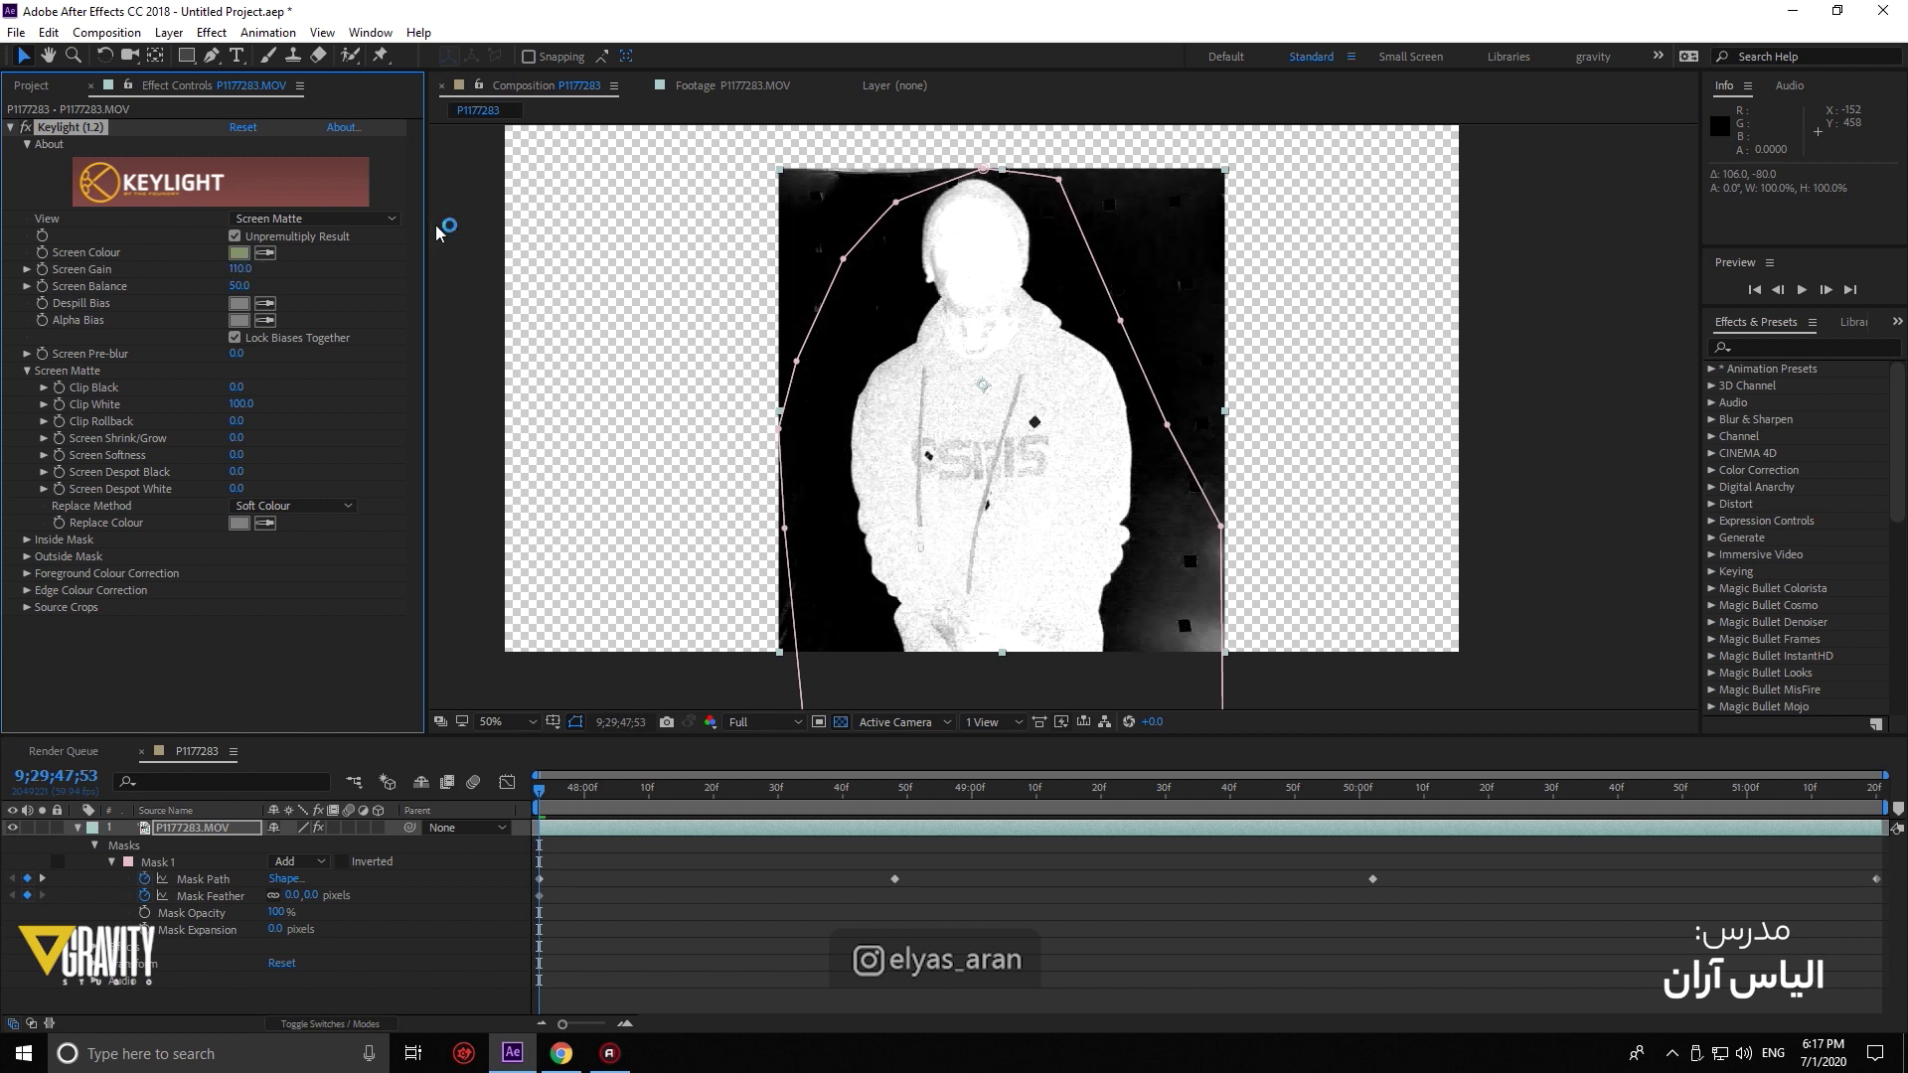
drag(236, 391, 282, 384)
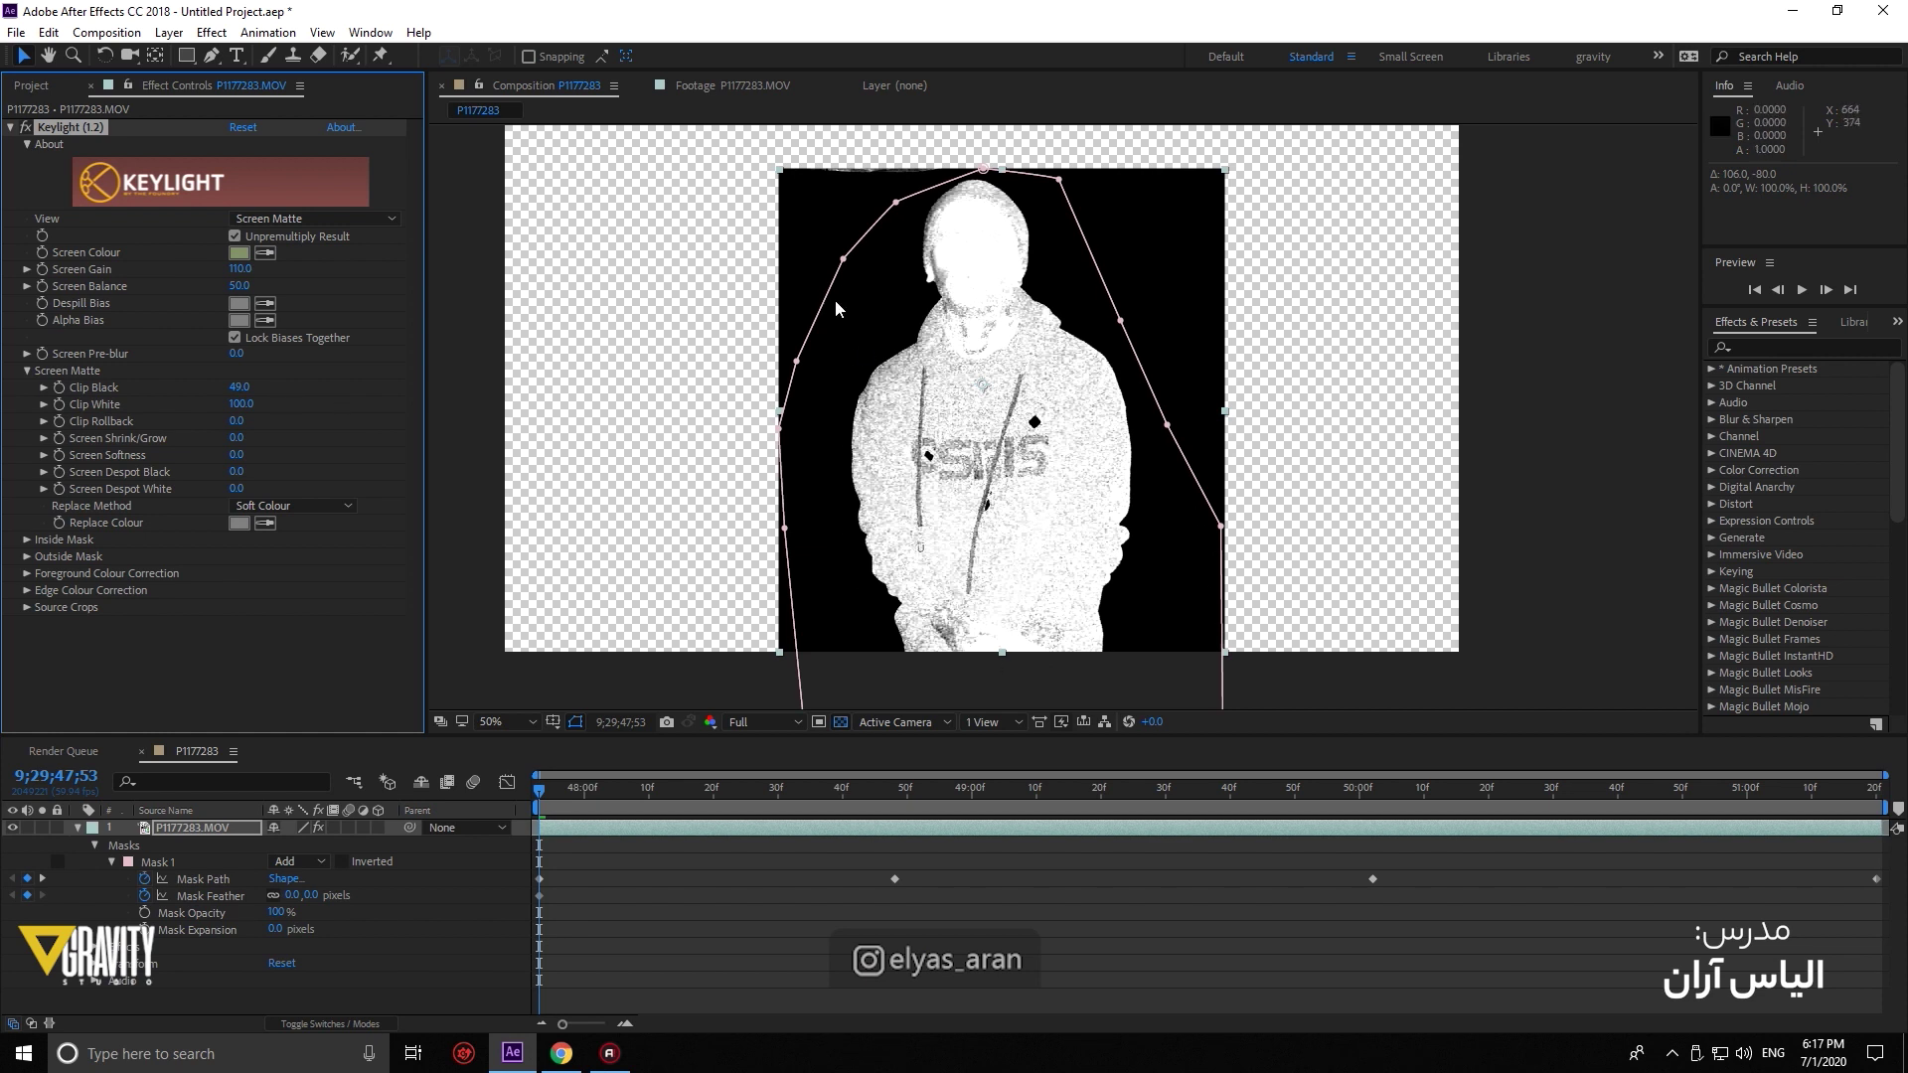
scroll(825, 461, up, 3)
scroll(895, 398, down, 1)
scroll(989, 313, up, 2)
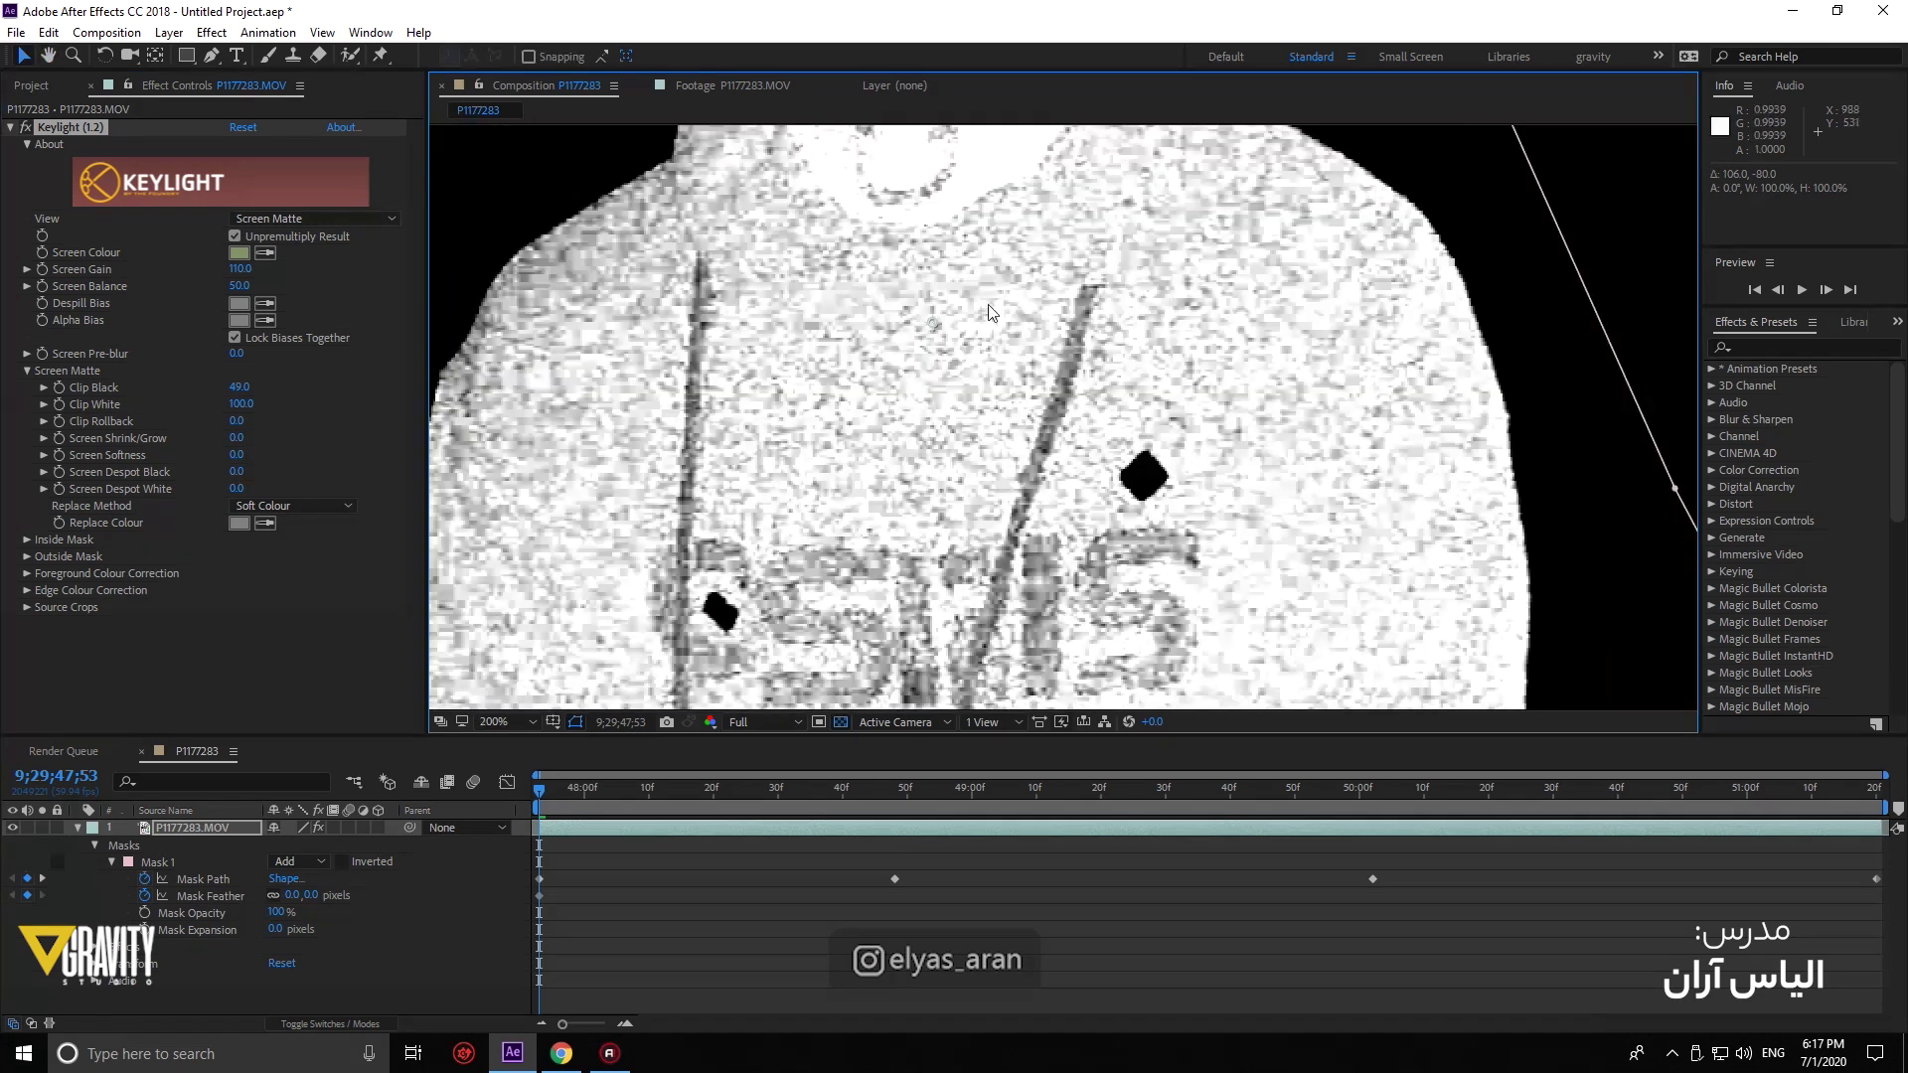
scroll(885, 452, down, 2)
scroll(984, 428, down, 1)
scroll(1003, 375, up, 1)
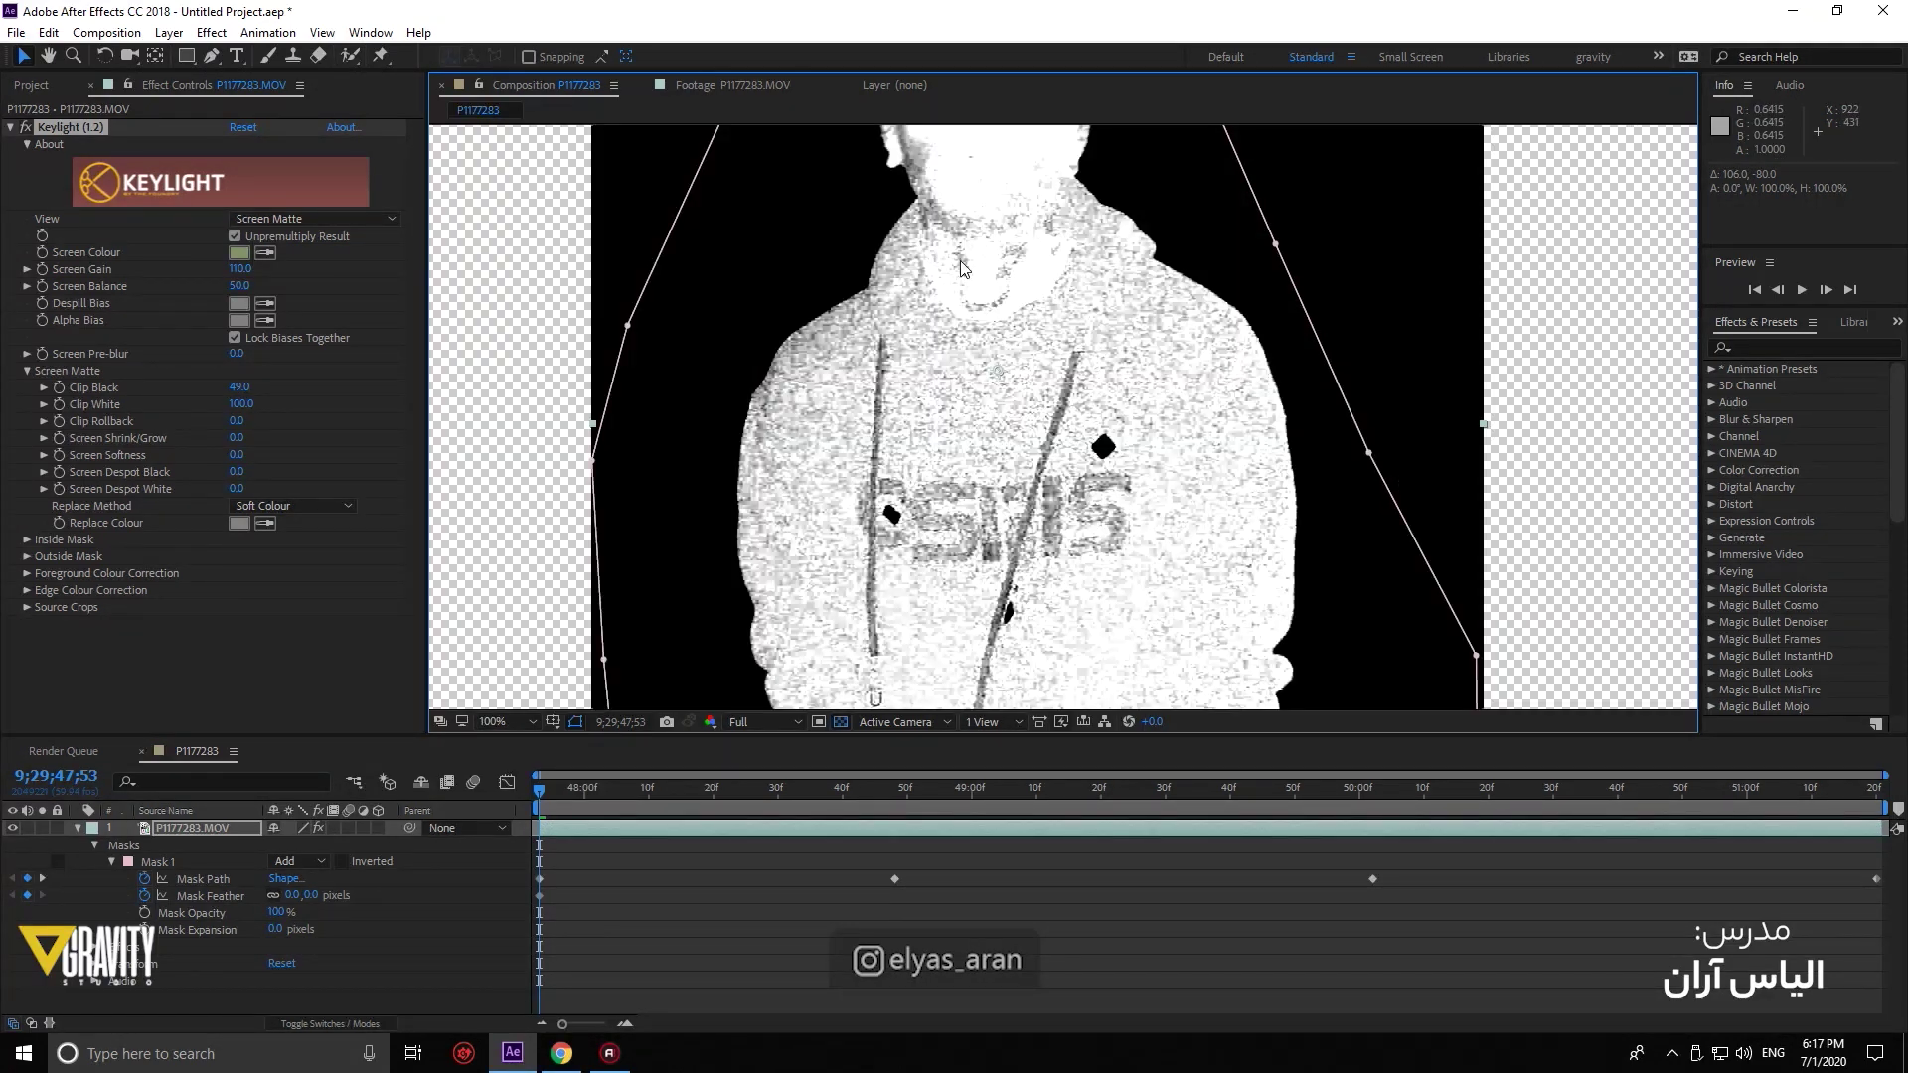
scroll(924, 471, down, 2)
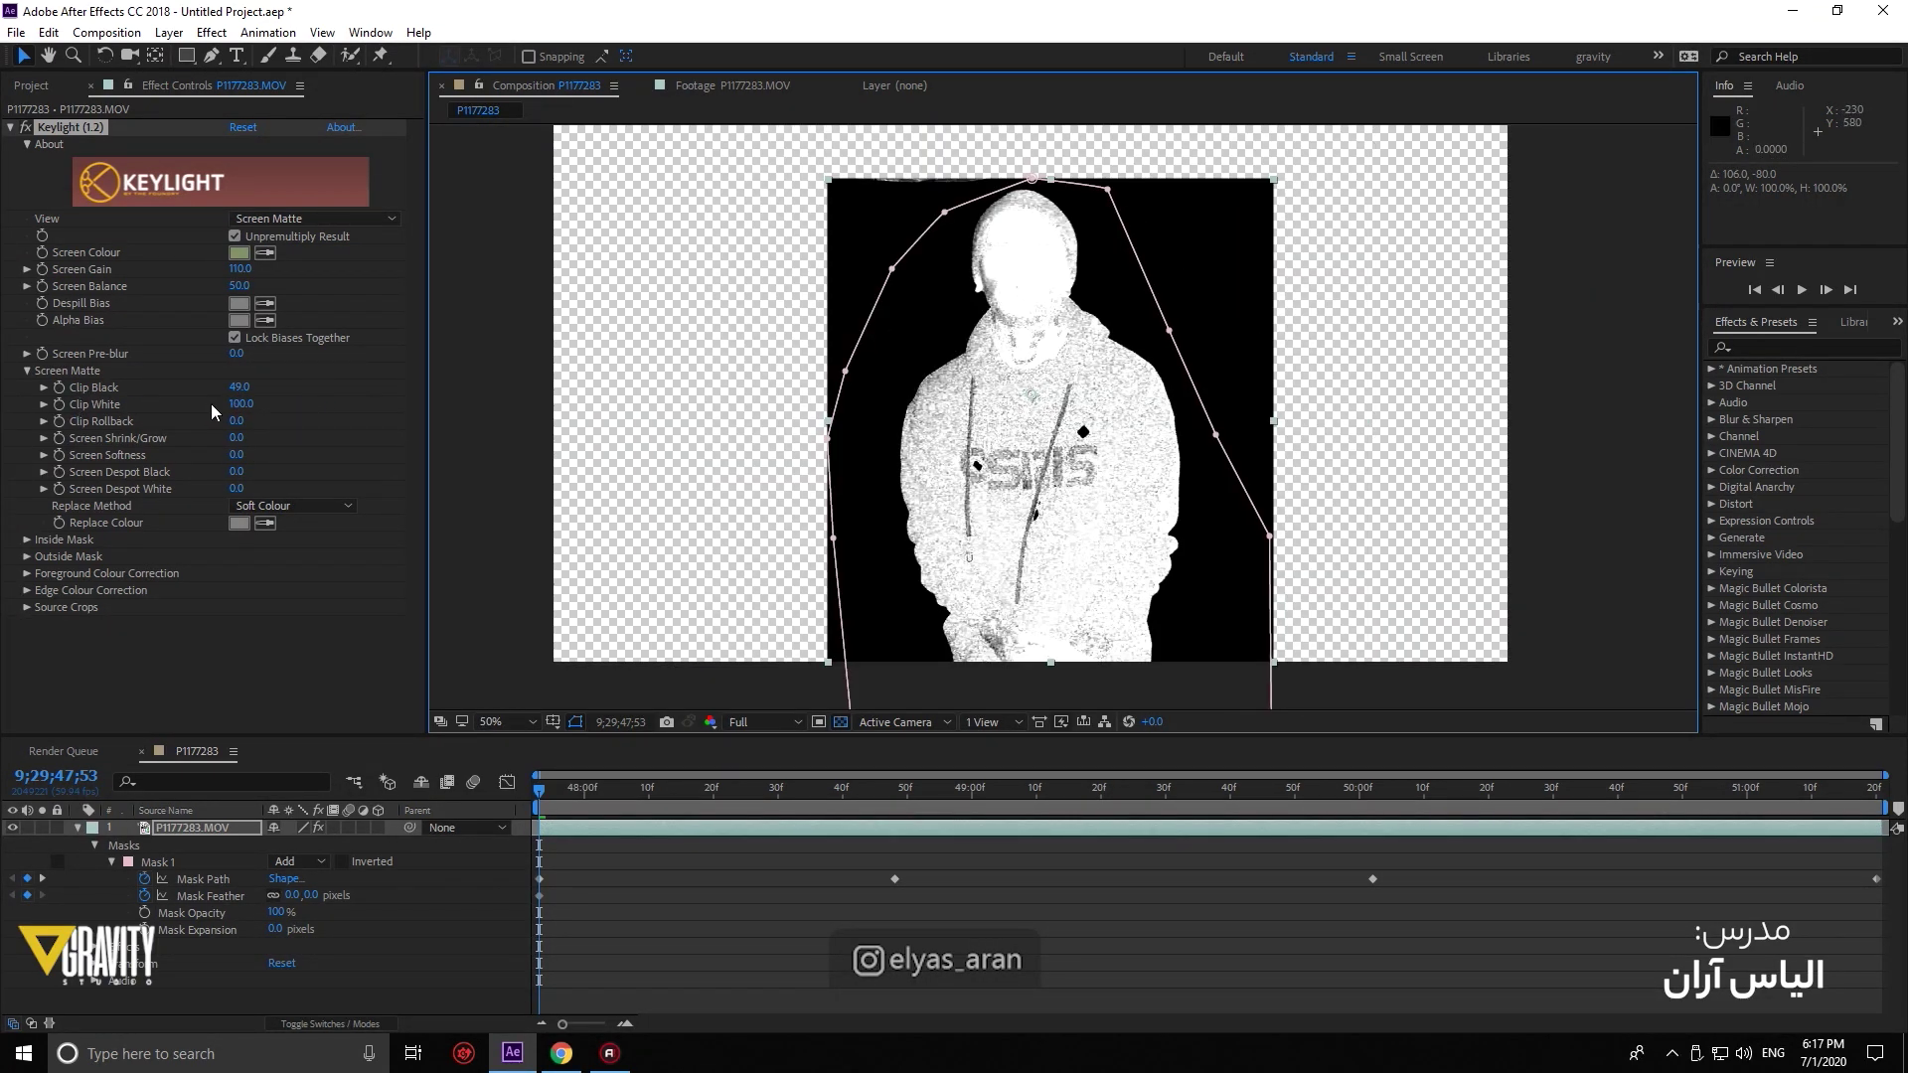
drag(242, 403, 203, 411)
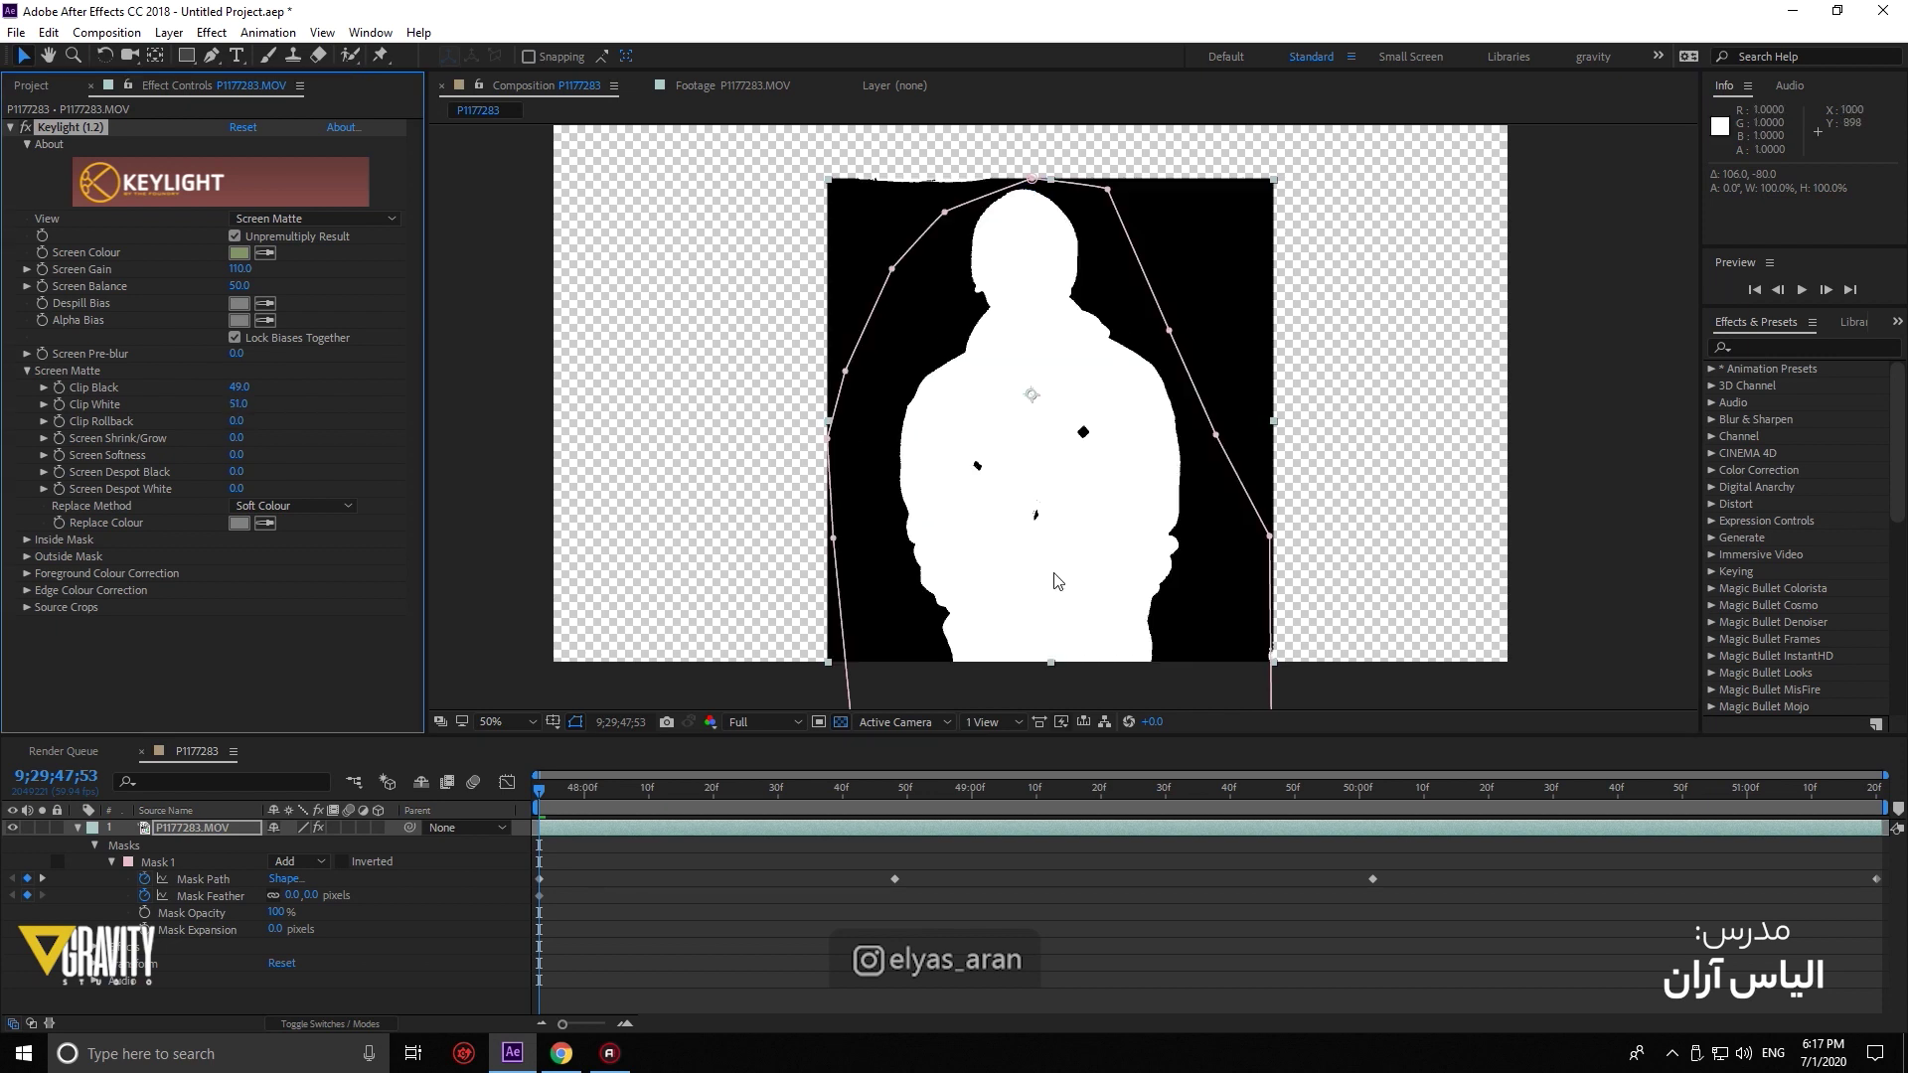
Set Keylight's View to Intermediate Result and zoom in on the keyed man
click(314, 219)
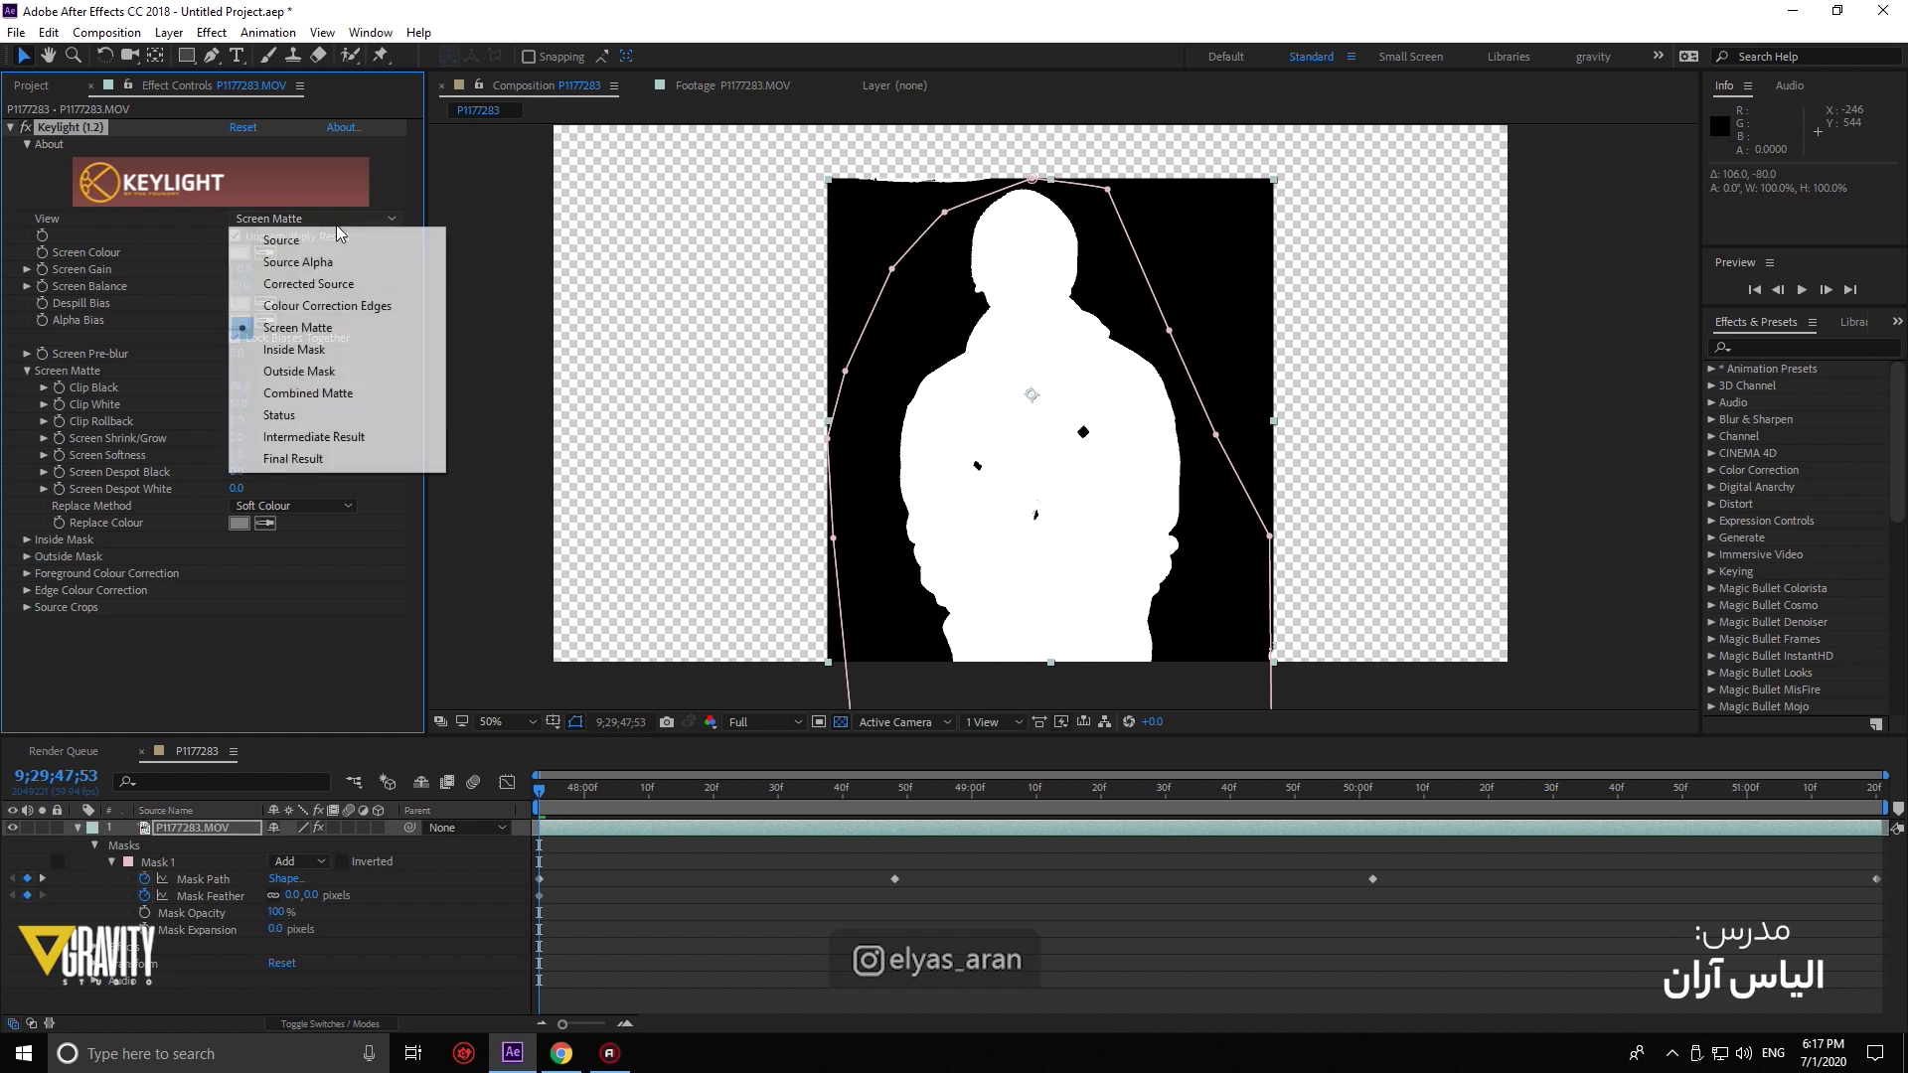
click(341, 434)
scroll(1211, 456, up, 1)
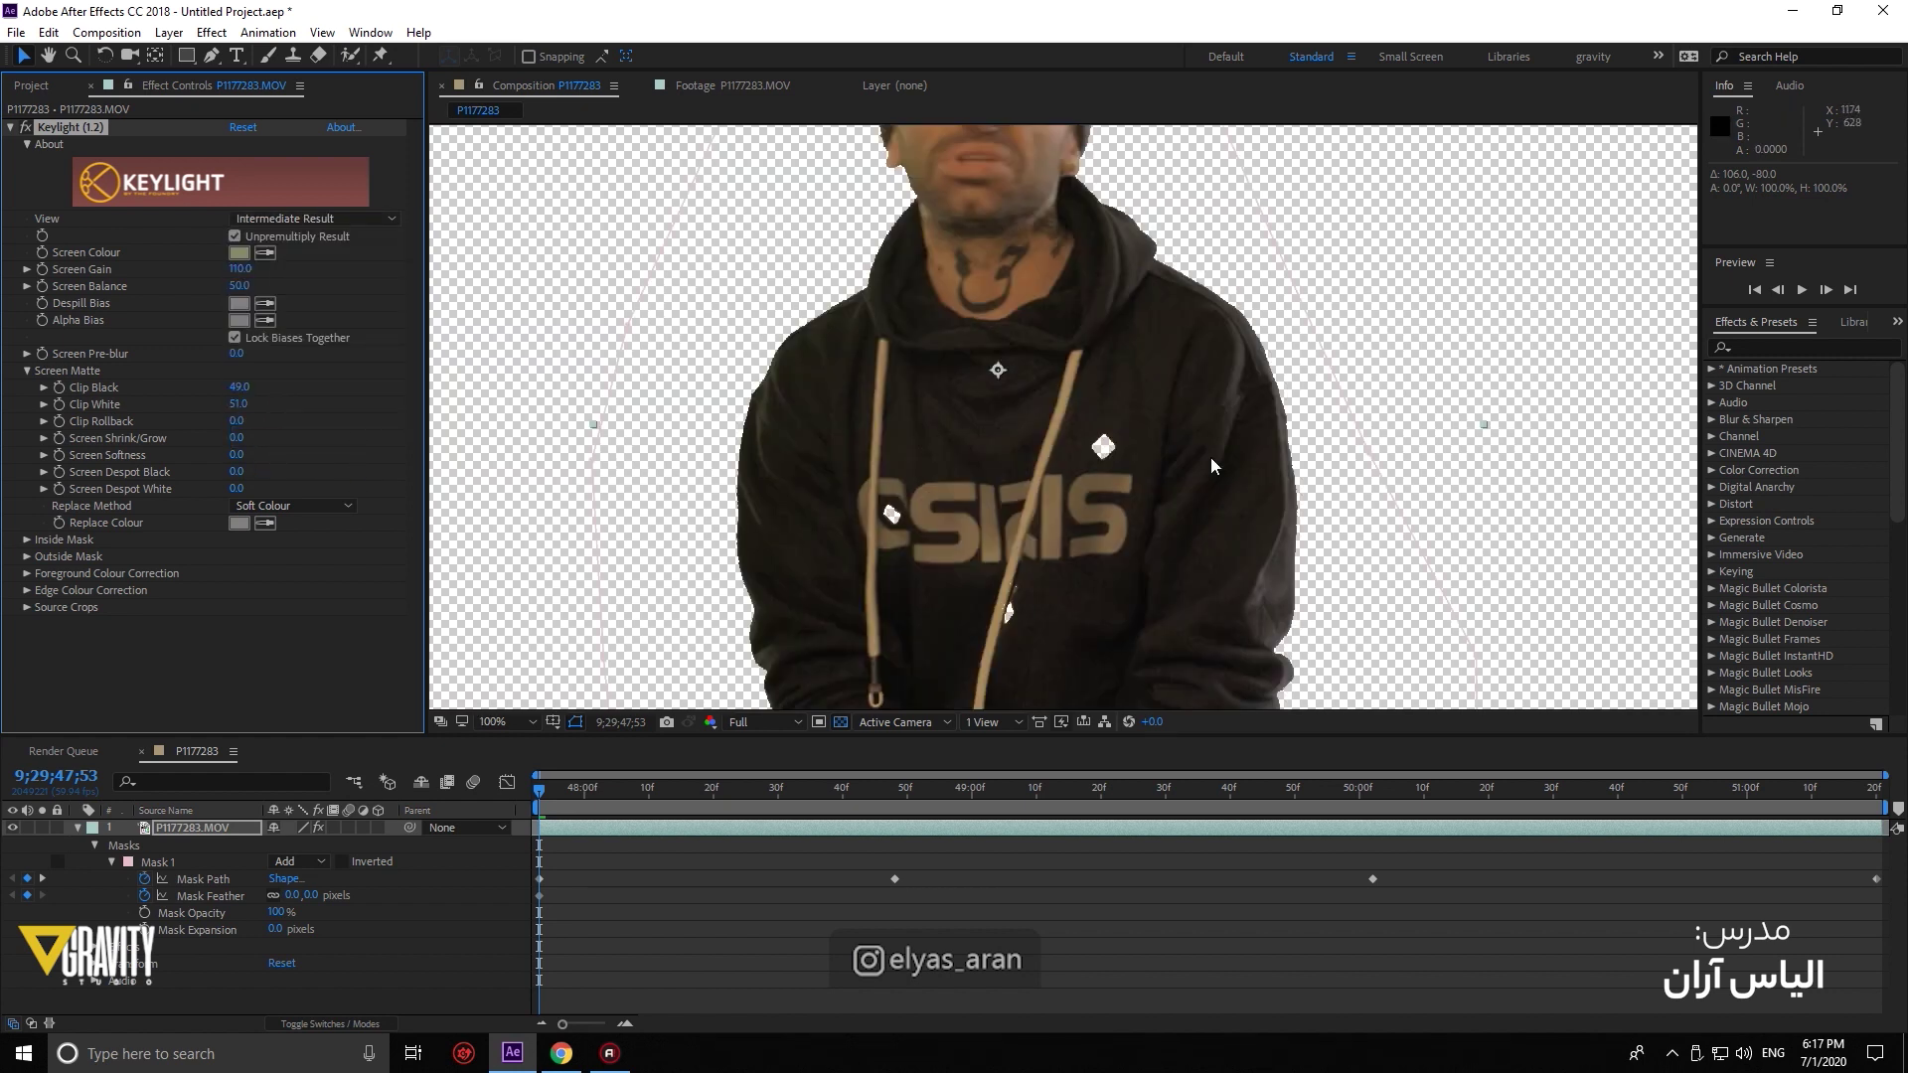
scroll(1115, 610, up, 1)
scroll(1076, 441, up, 1)
scroll(1057, 283, up, 1)
scroll(1046, 292, down, 2)
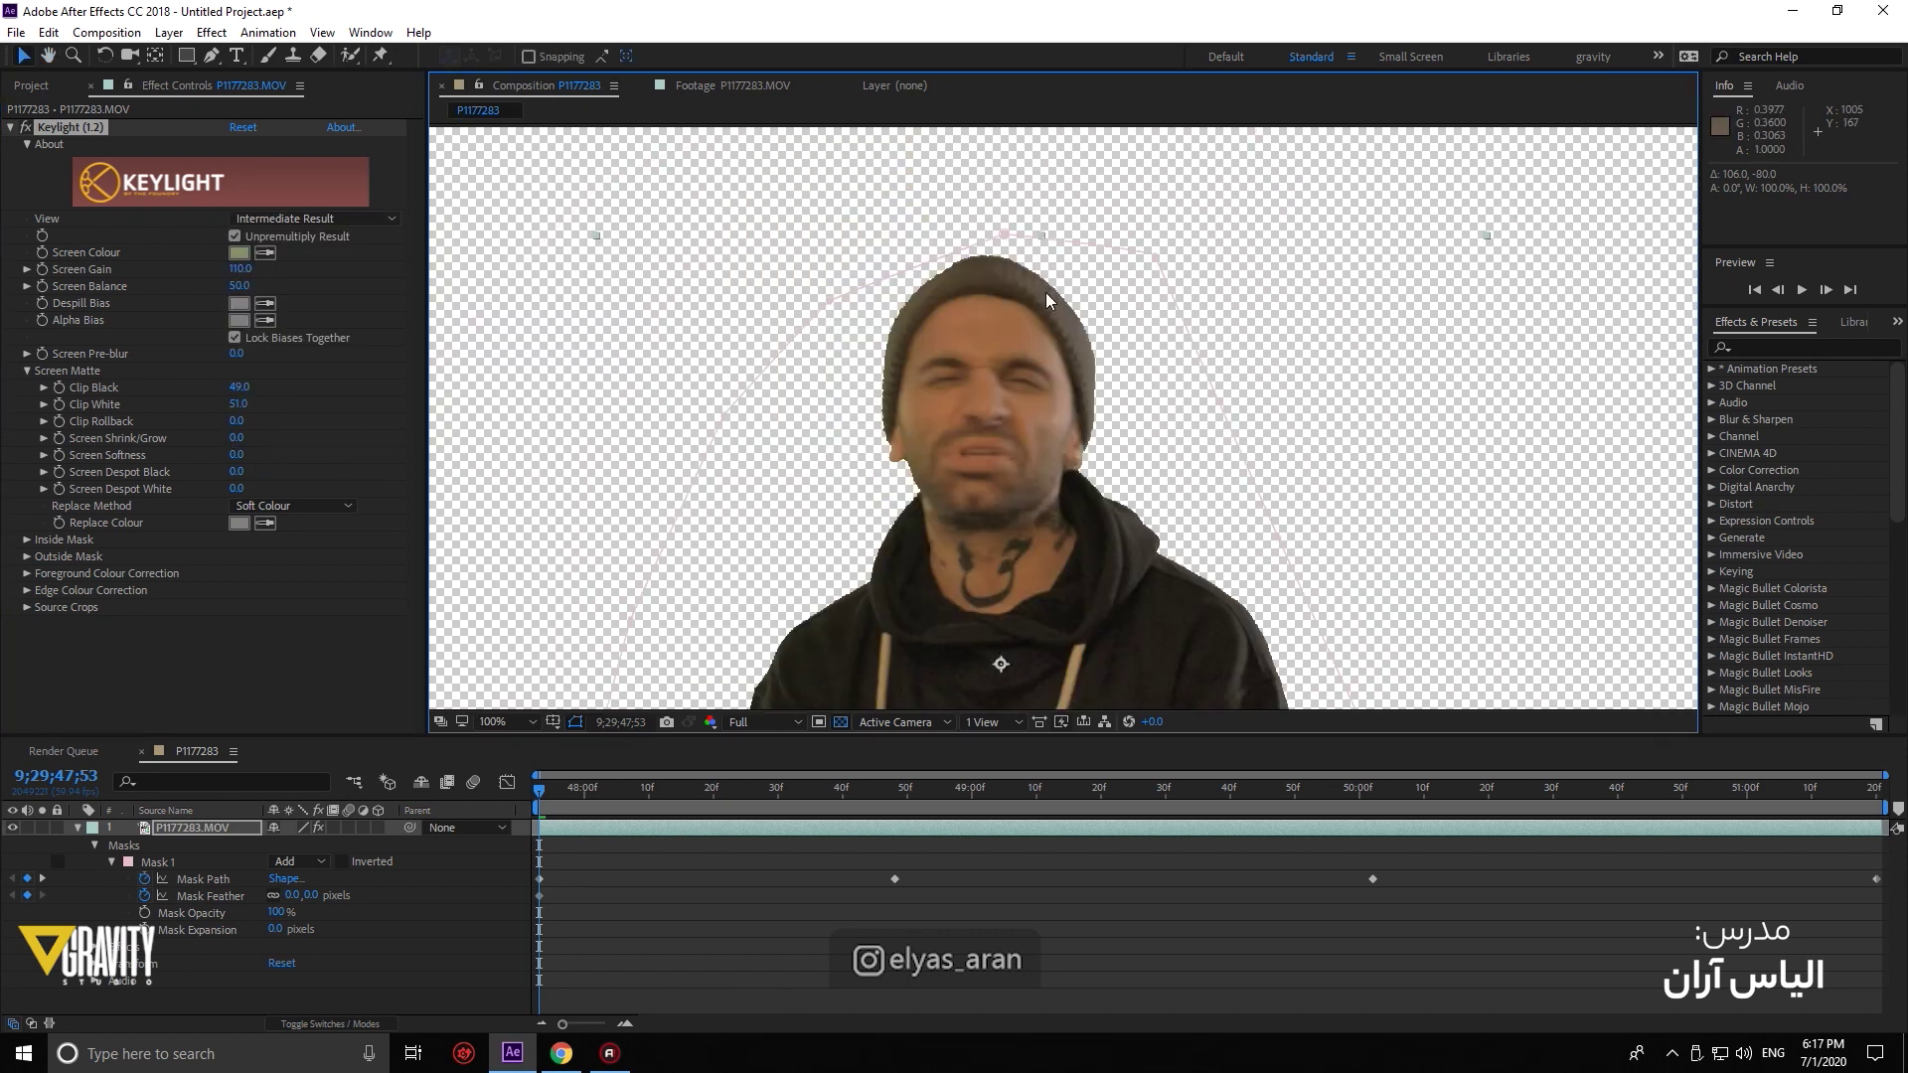
scroll(1034, 298, down, 2)
scroll(930, 314, up, 2)
scroll(929, 314, up, 2)
Pan to the hoodie's chest logo and zoom to inspect the key edges
drag(929, 314, 1225, 270)
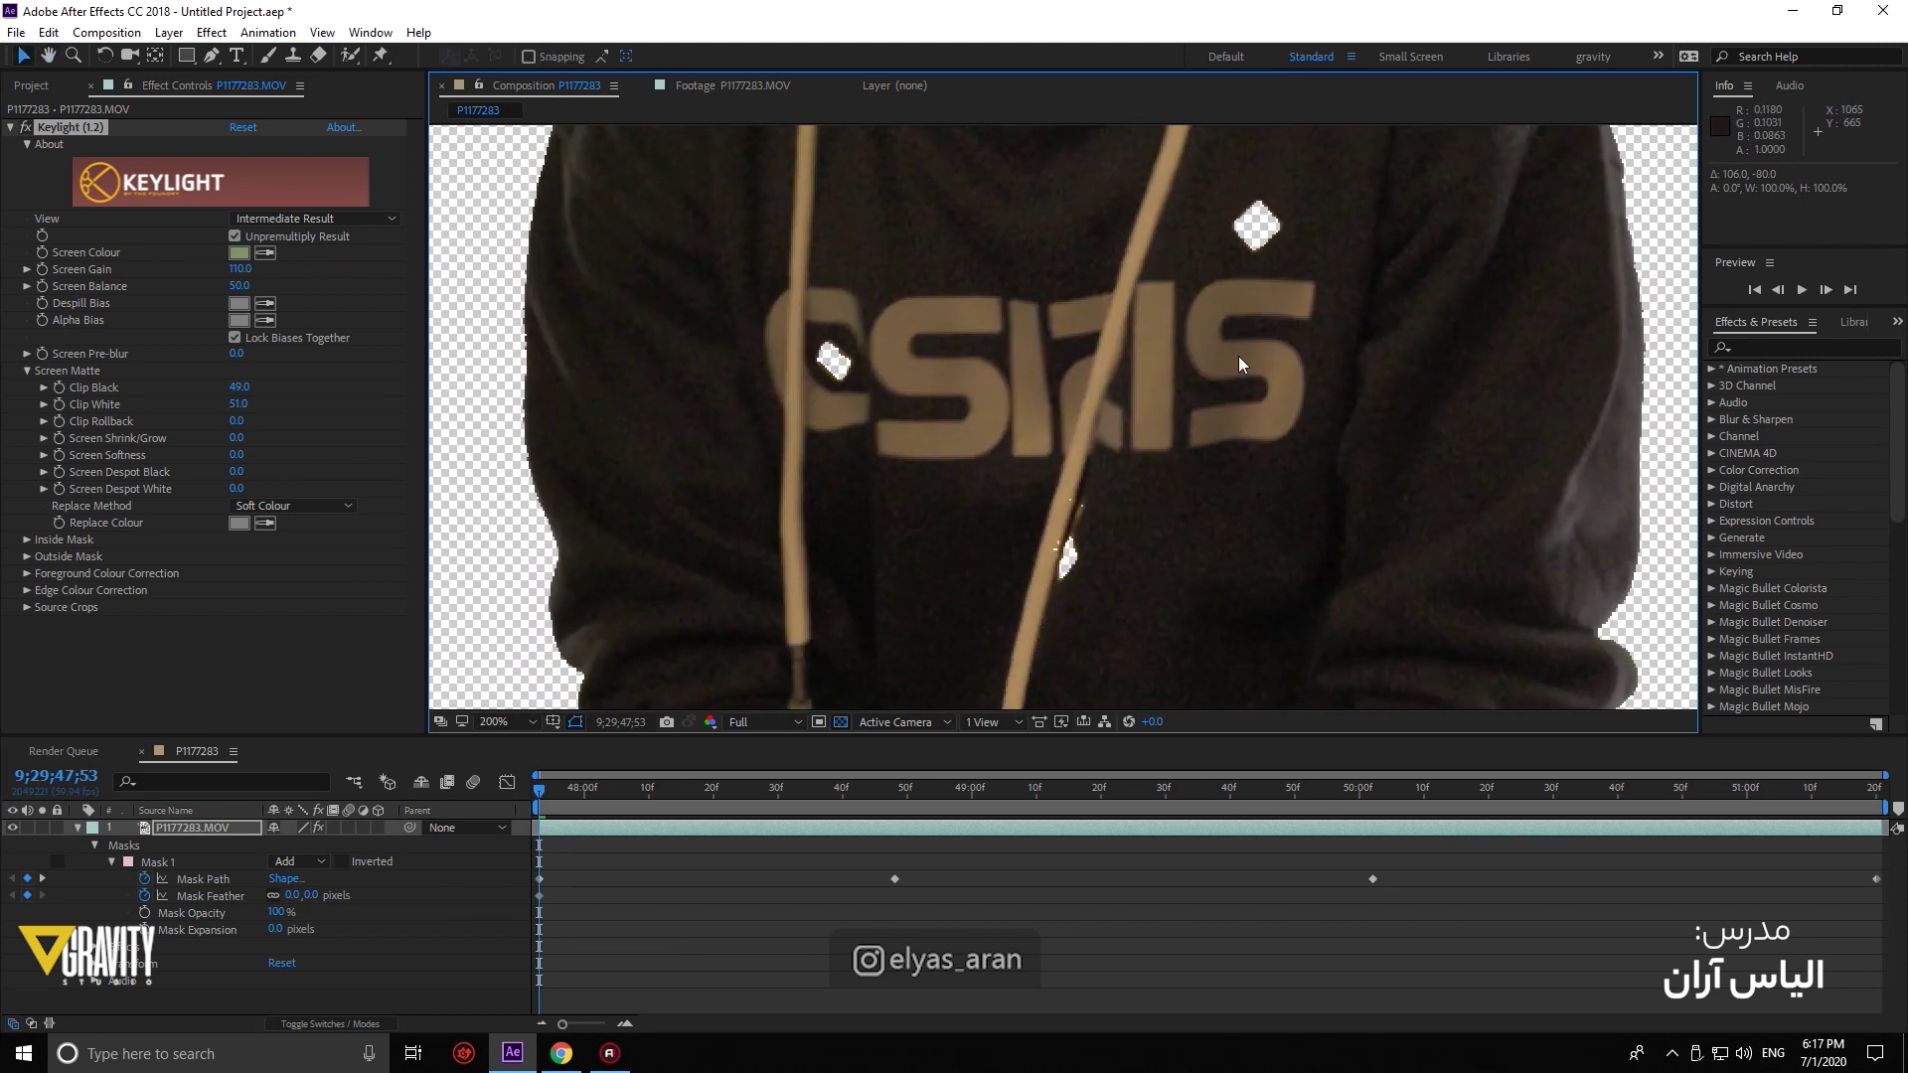
scroll(1241, 365, down, 2)
scroll(1143, 348, down, 1)
scroll(1095, 341, up, 4)
scroll(940, 365, up, 1)
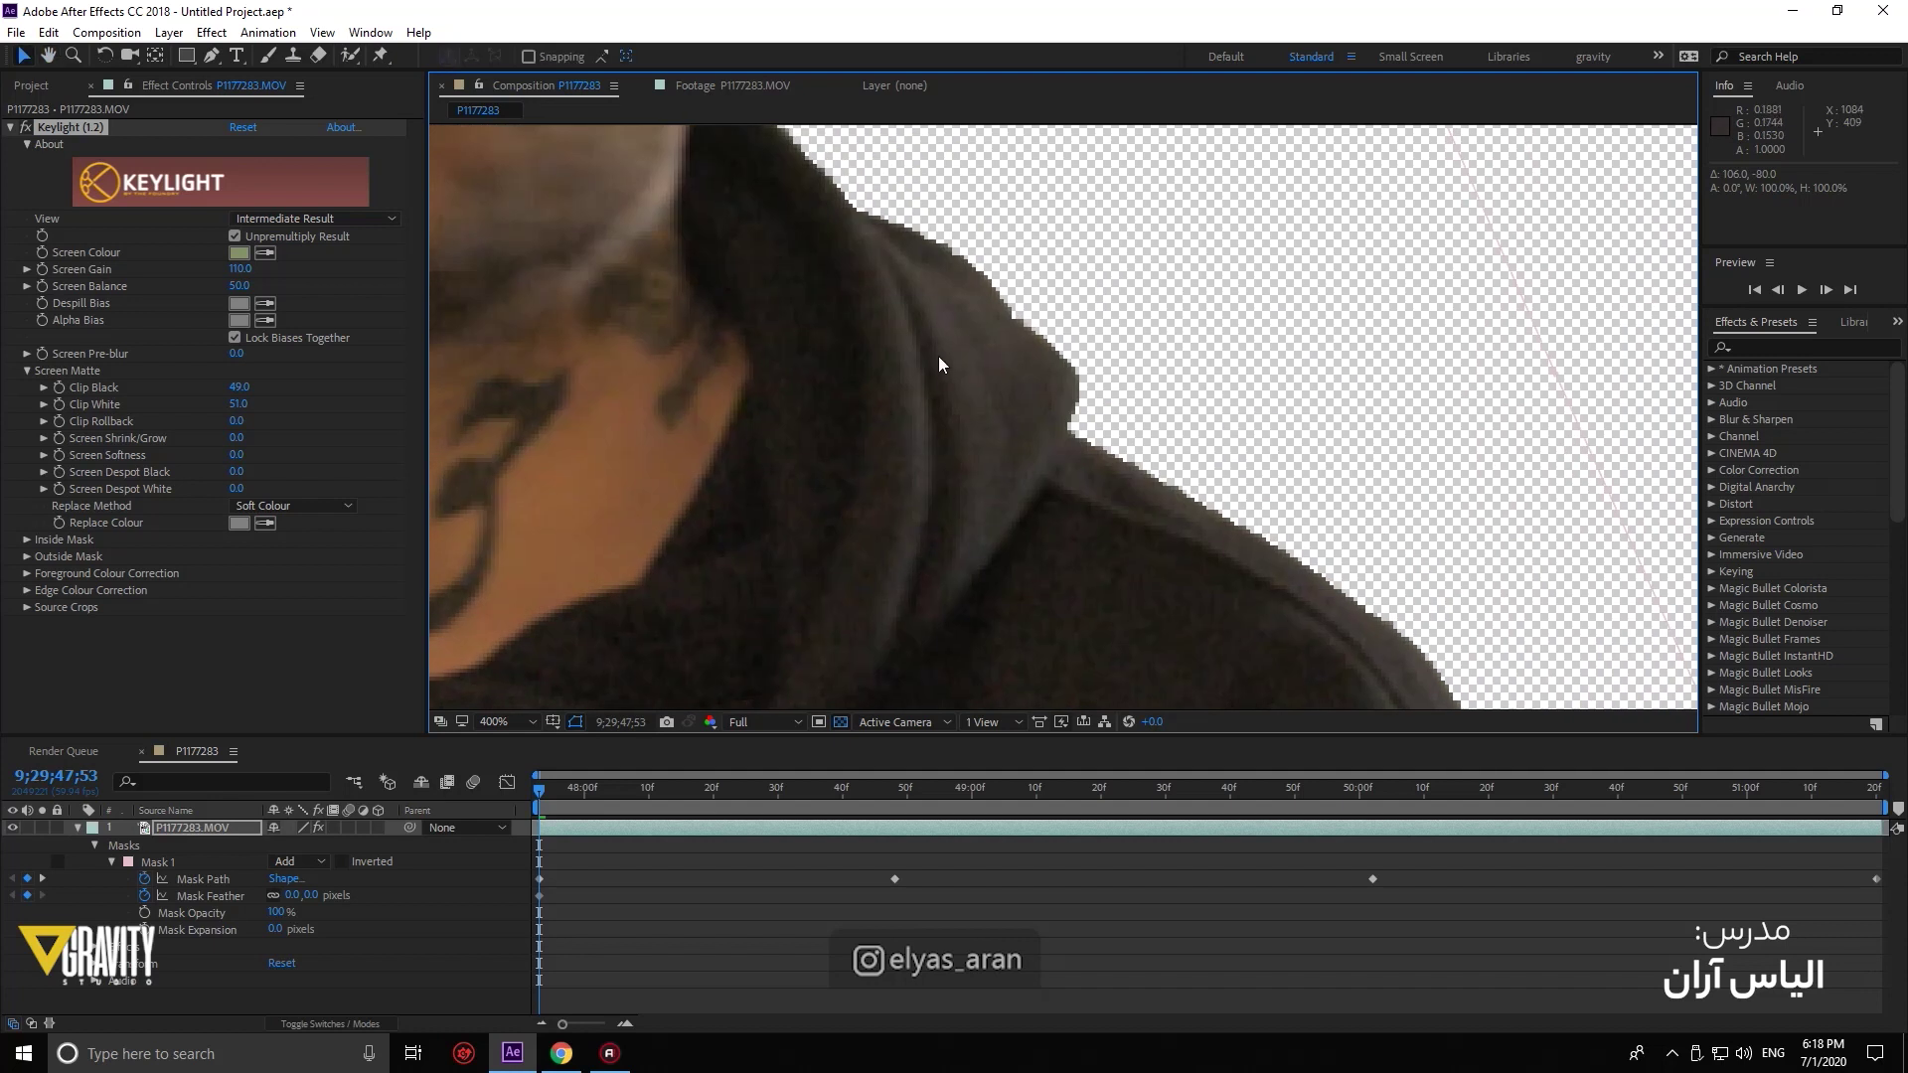
scroll(940, 365, down, 3)
scroll(928, 447, down, 1)
scroll(1043, 477, down, 1)
scroll(1268, 543, down, 1)
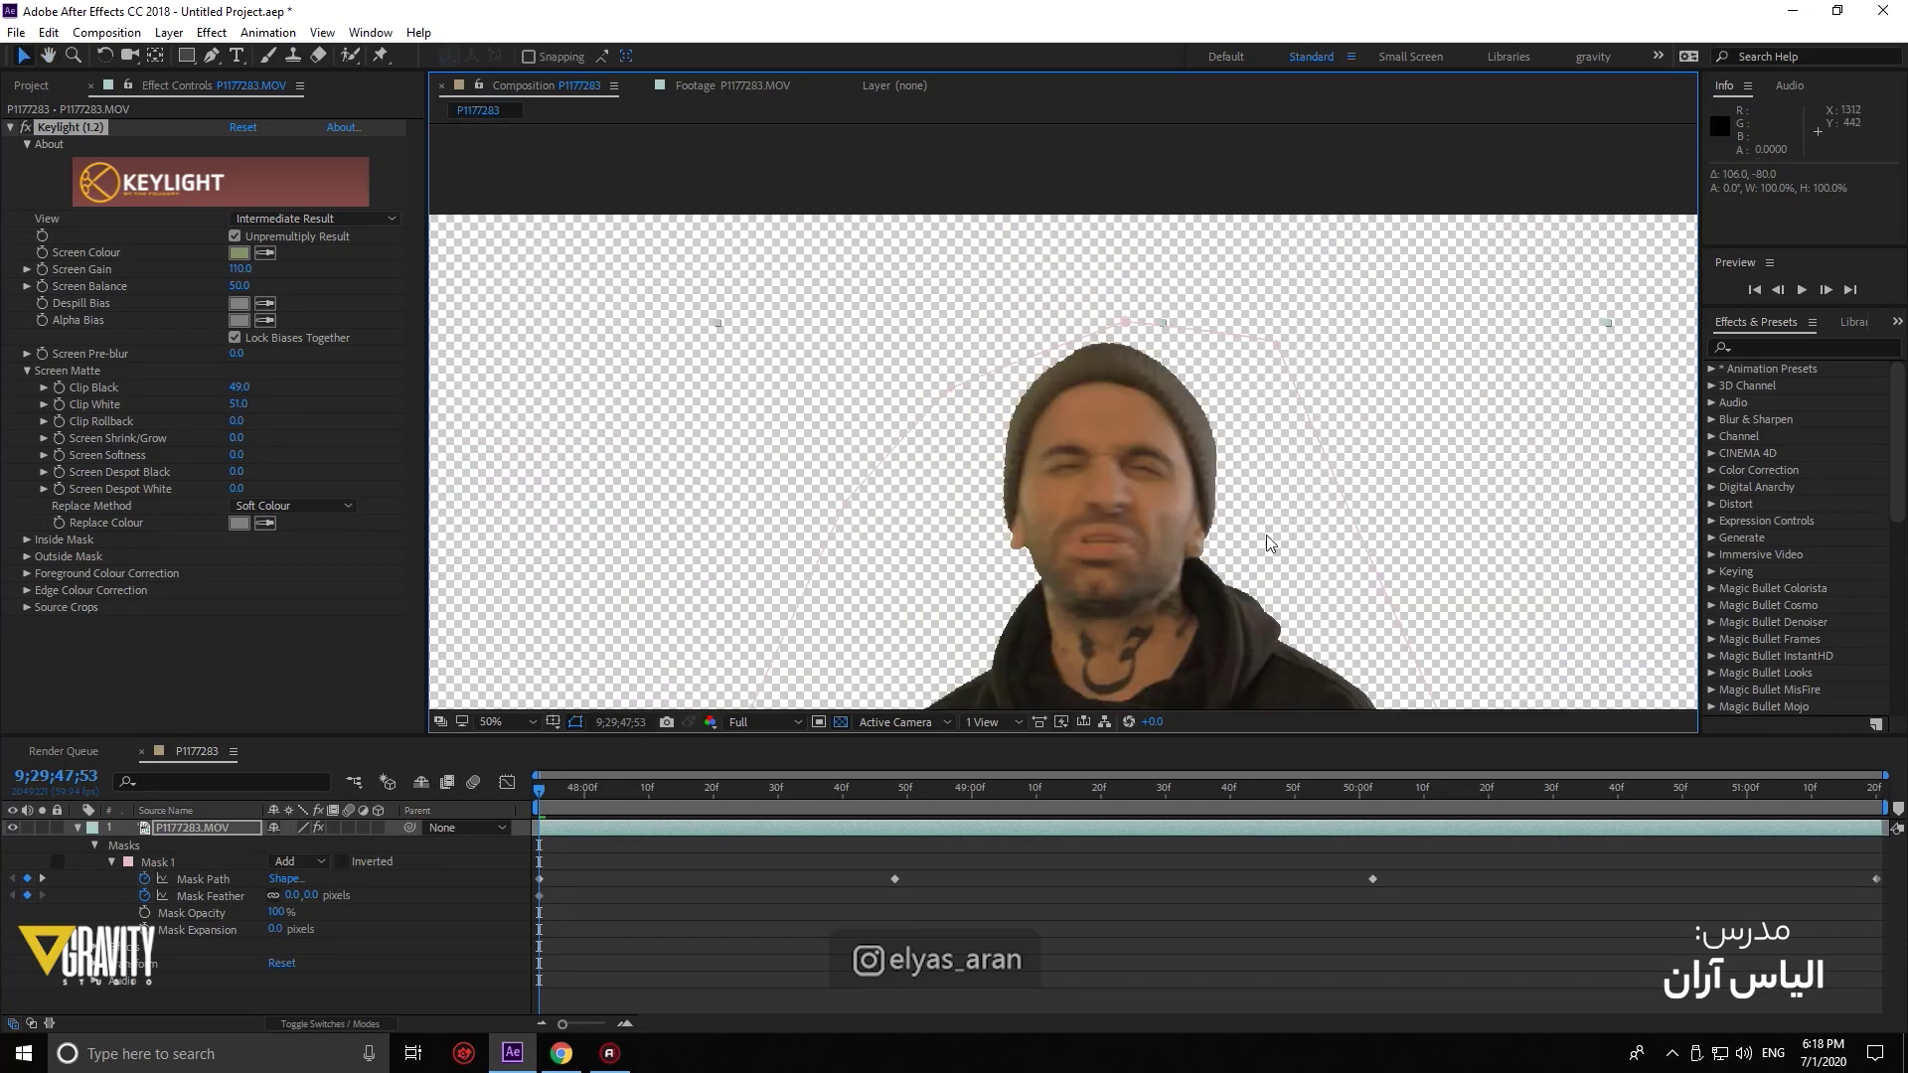
Duplicate the P1177283.MOV footage layer at a later frame with Ctrl+D
click(792, 787)
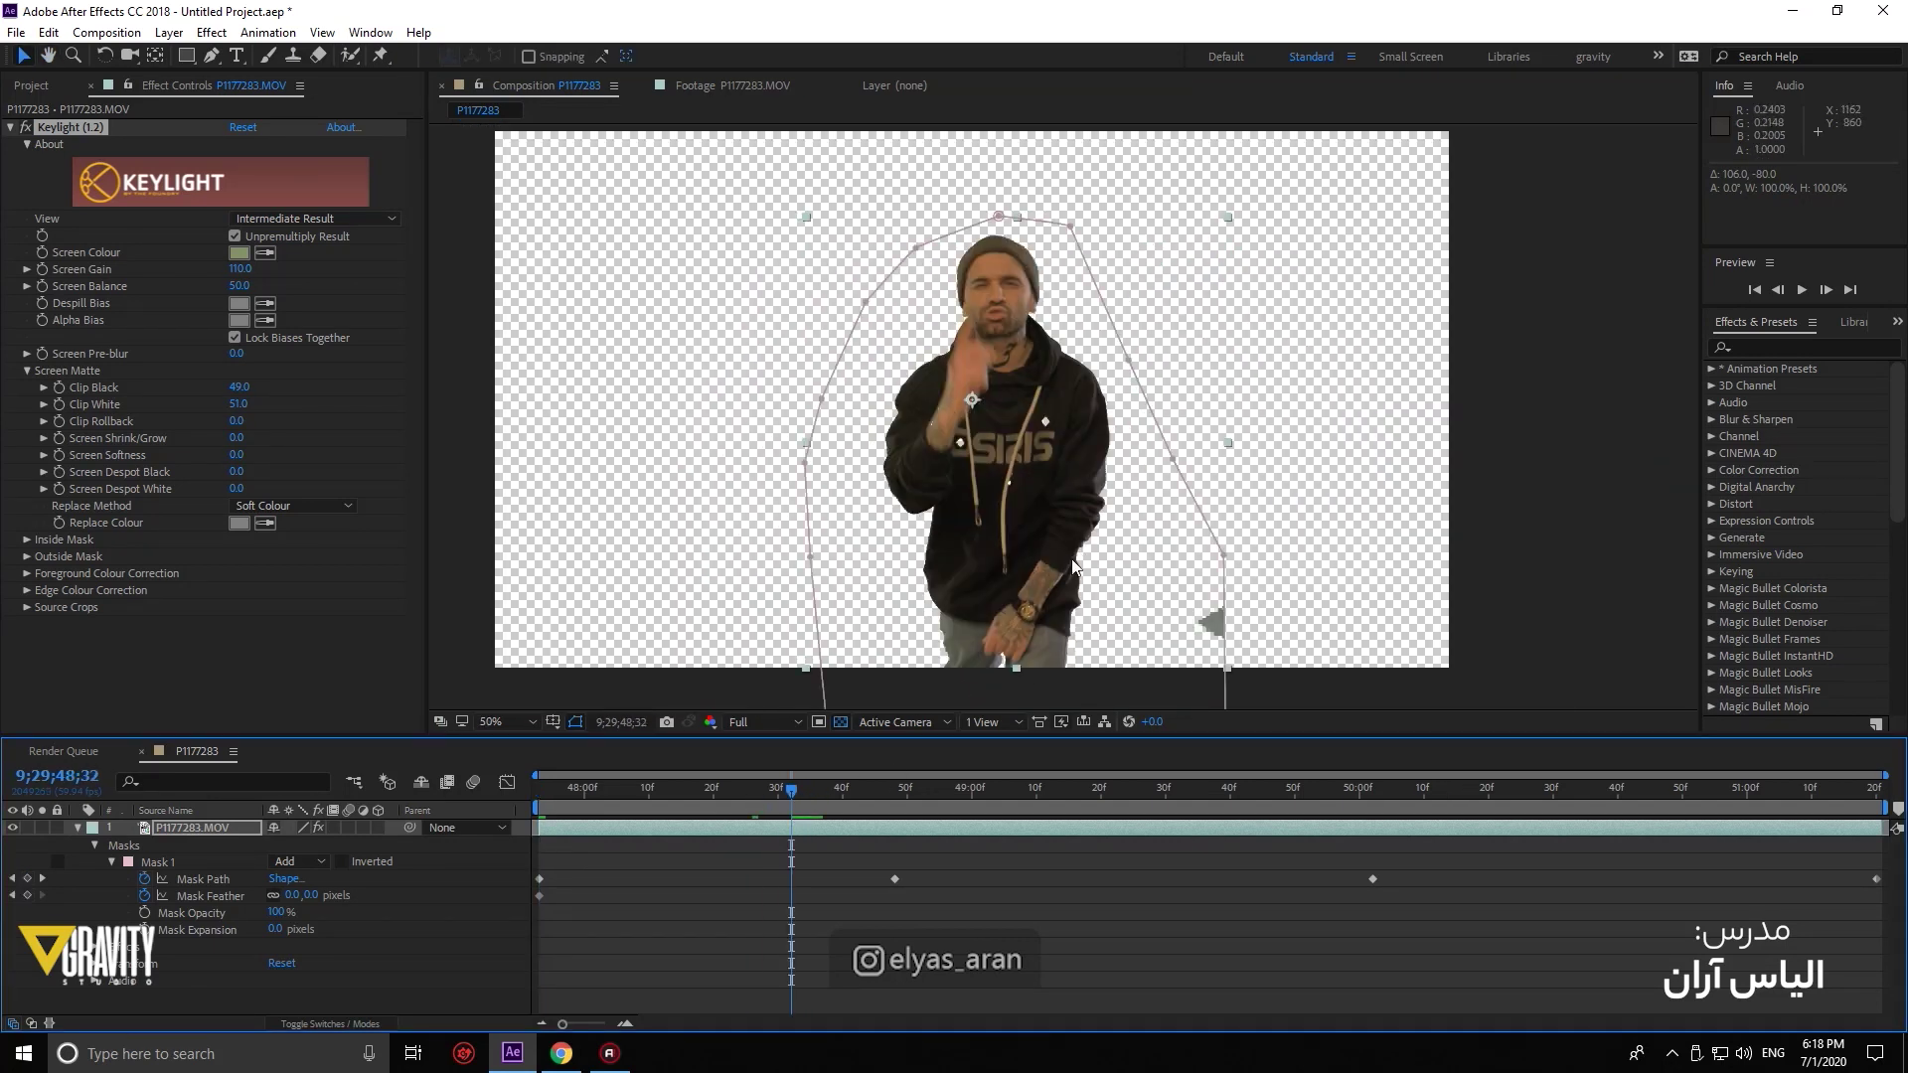
click(211, 829)
click(77, 828)
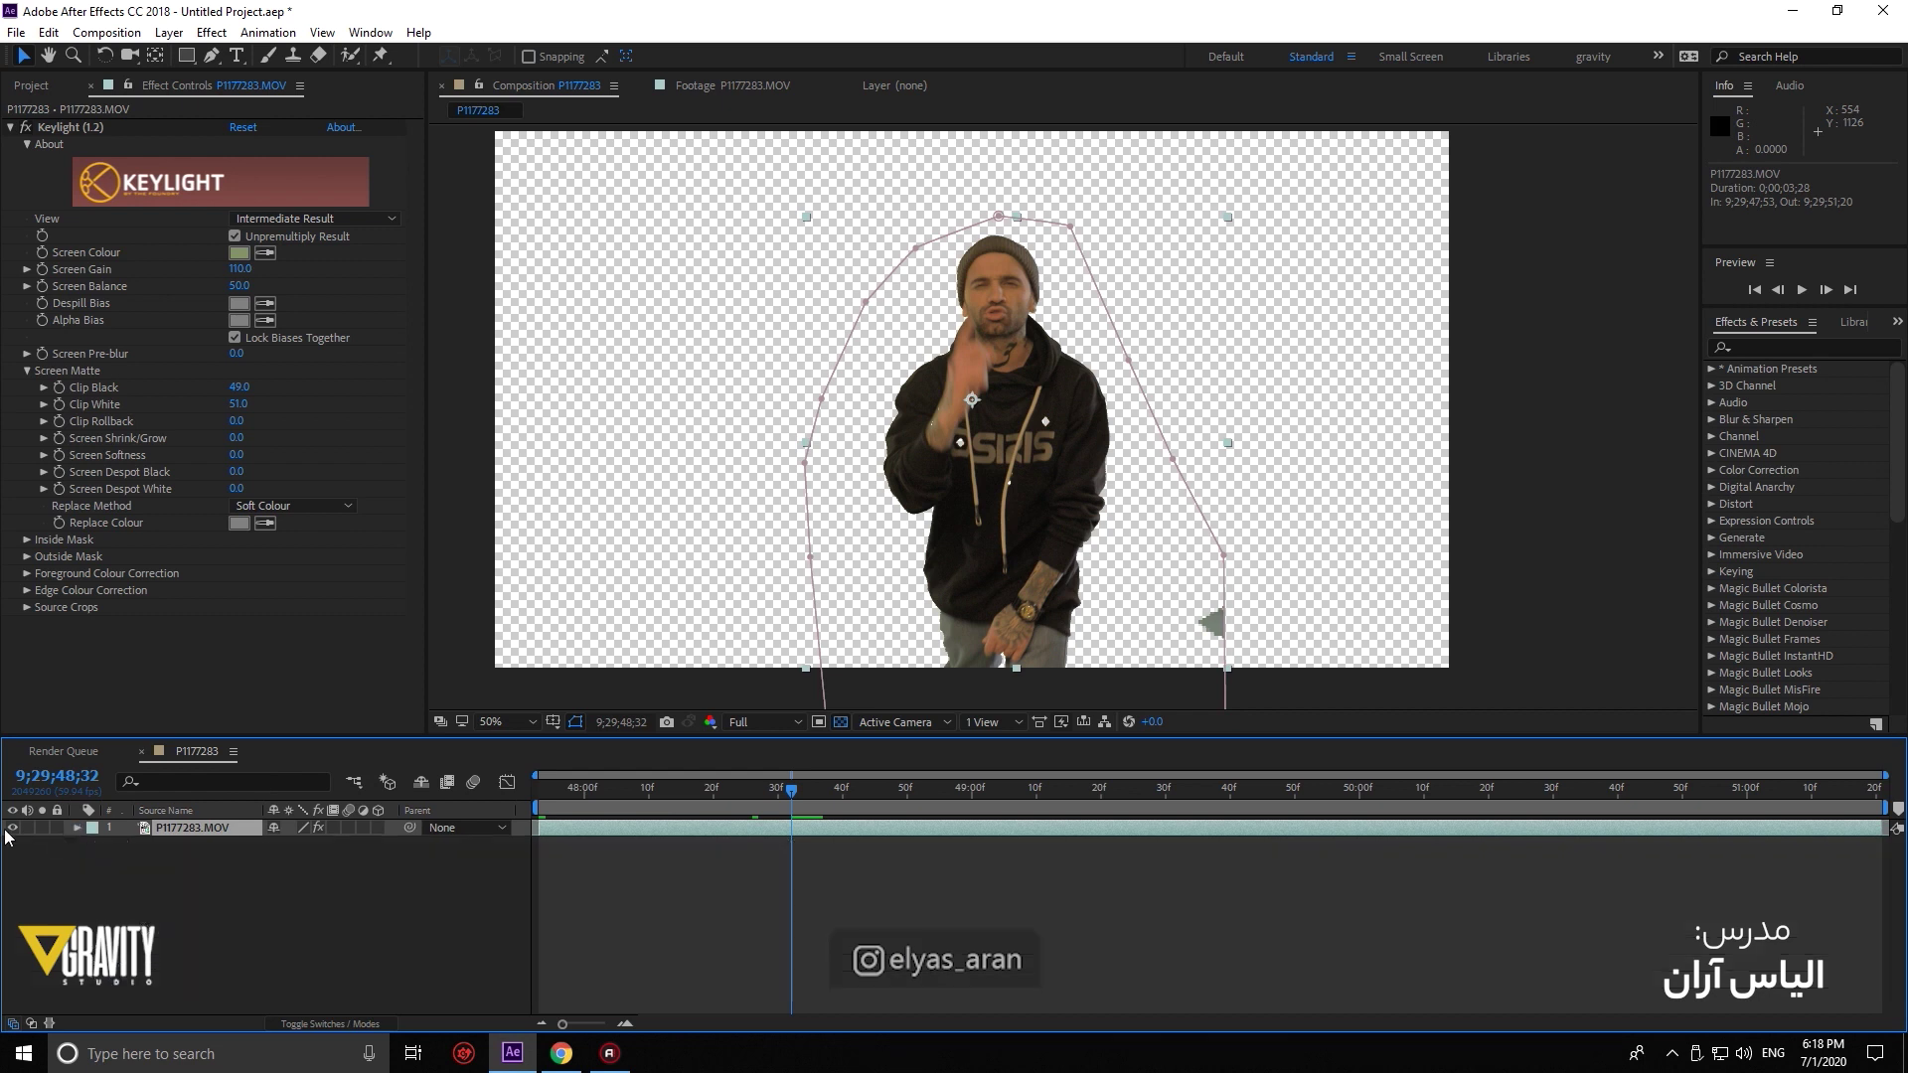
key(ctrl+d)
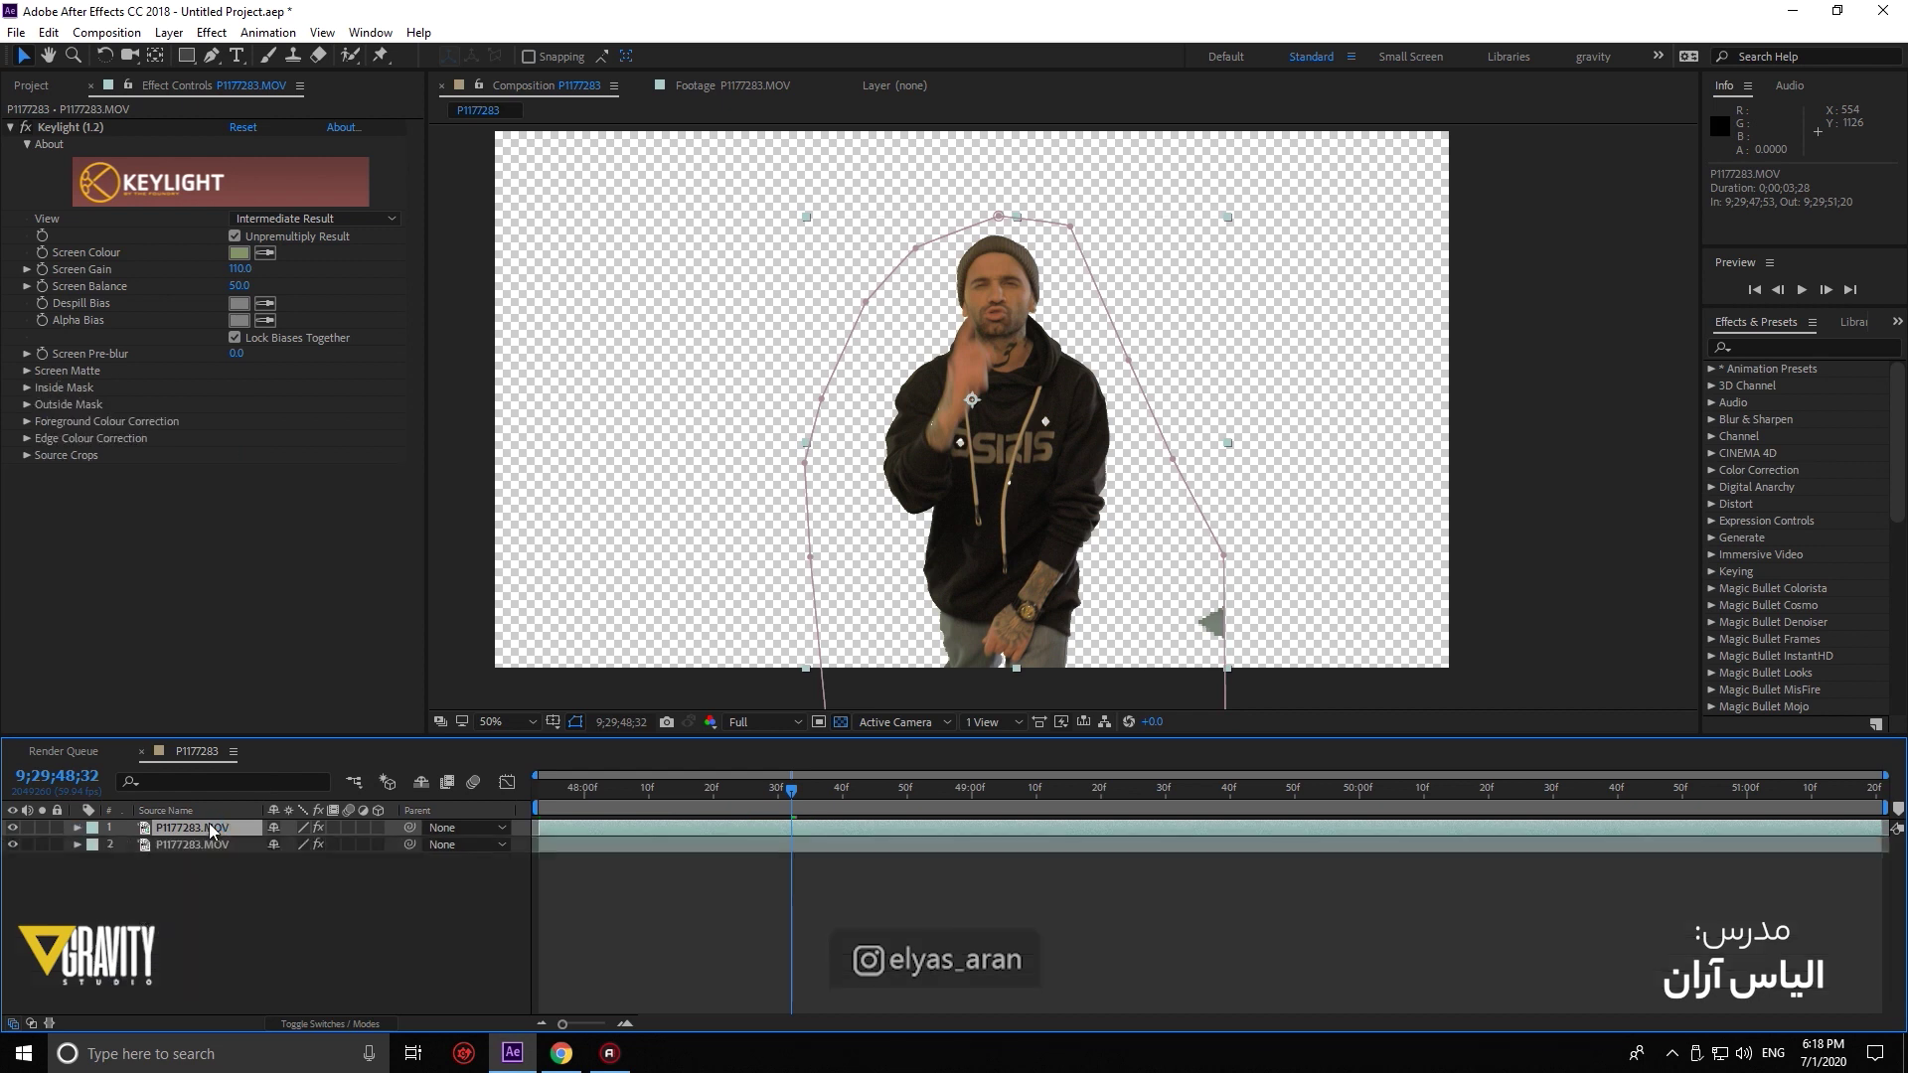
Delete Mask 1 from the top copy of the footage layer
click(78, 828)
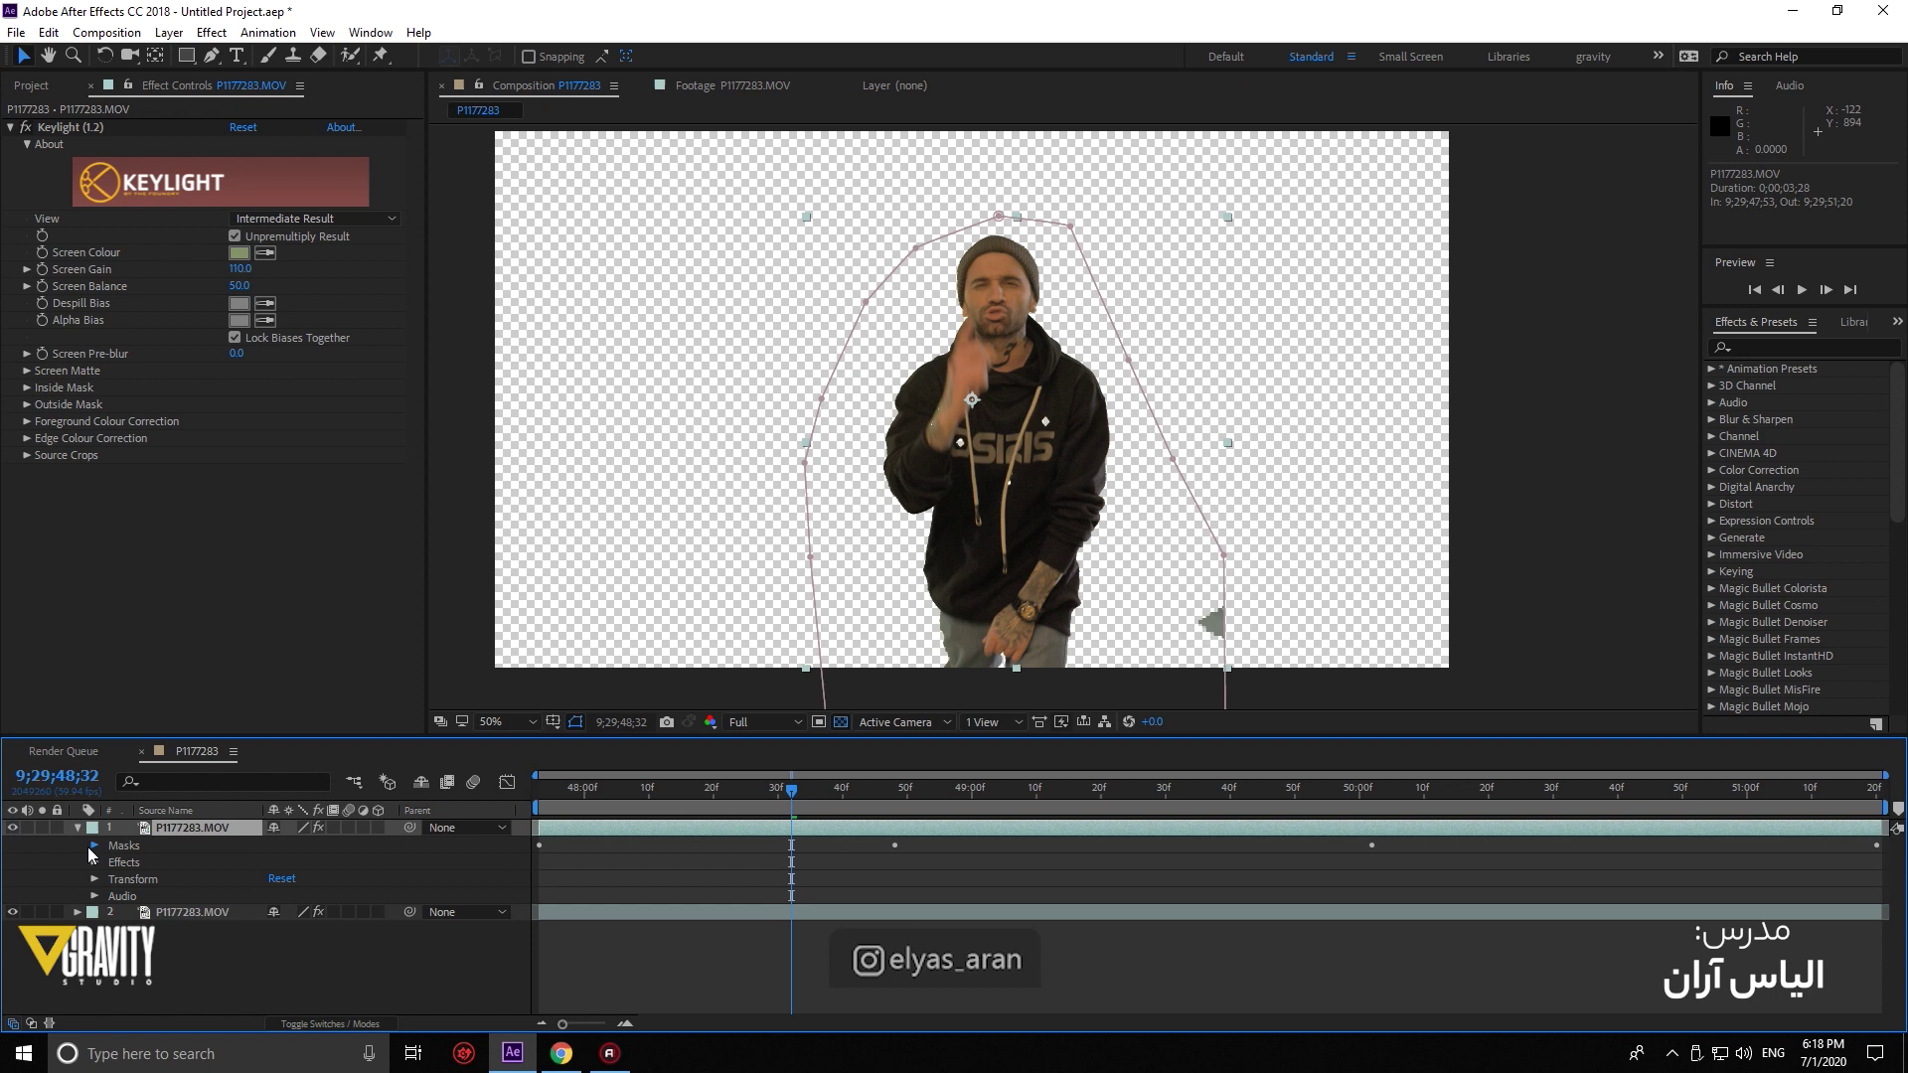
click(95, 846)
click(161, 862)
key(Delete)
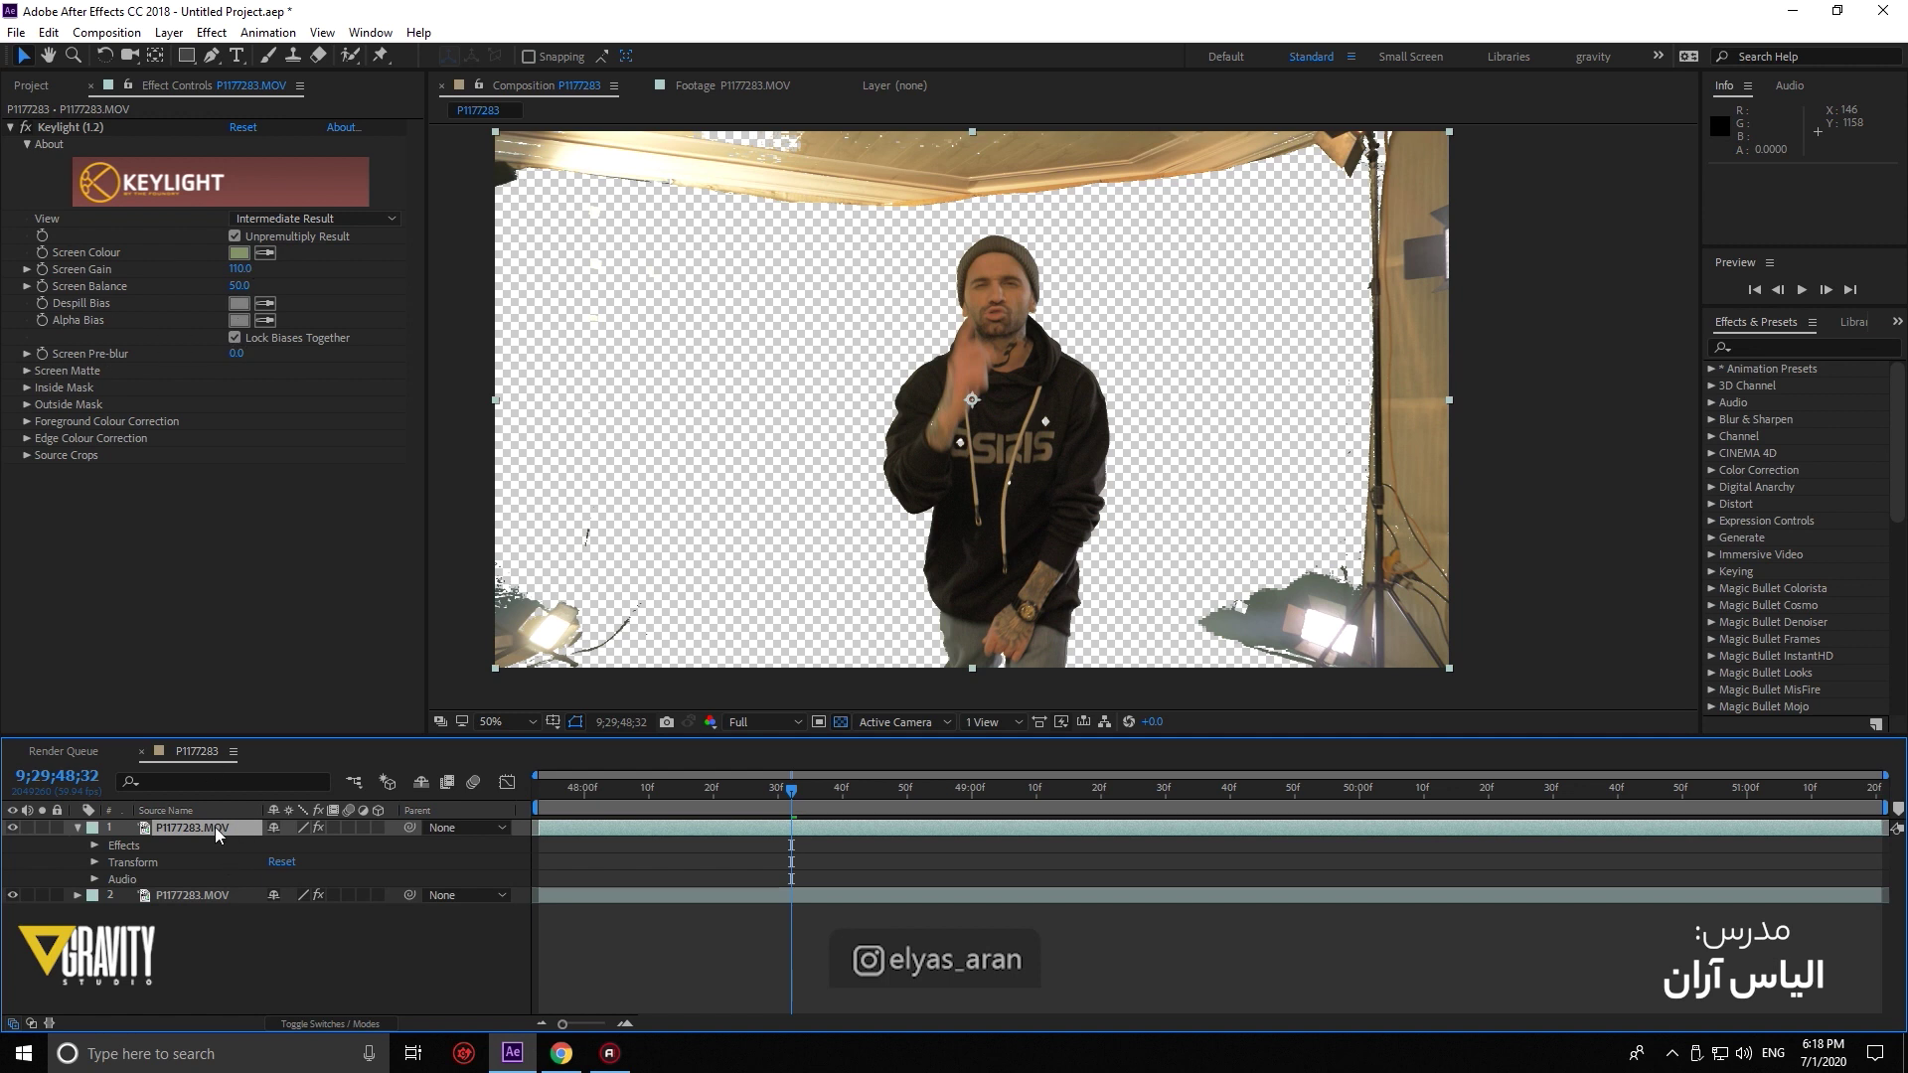
click(211, 55)
Draw a six-point closed mask around the hoodie's chest on the top layer
click(941, 395)
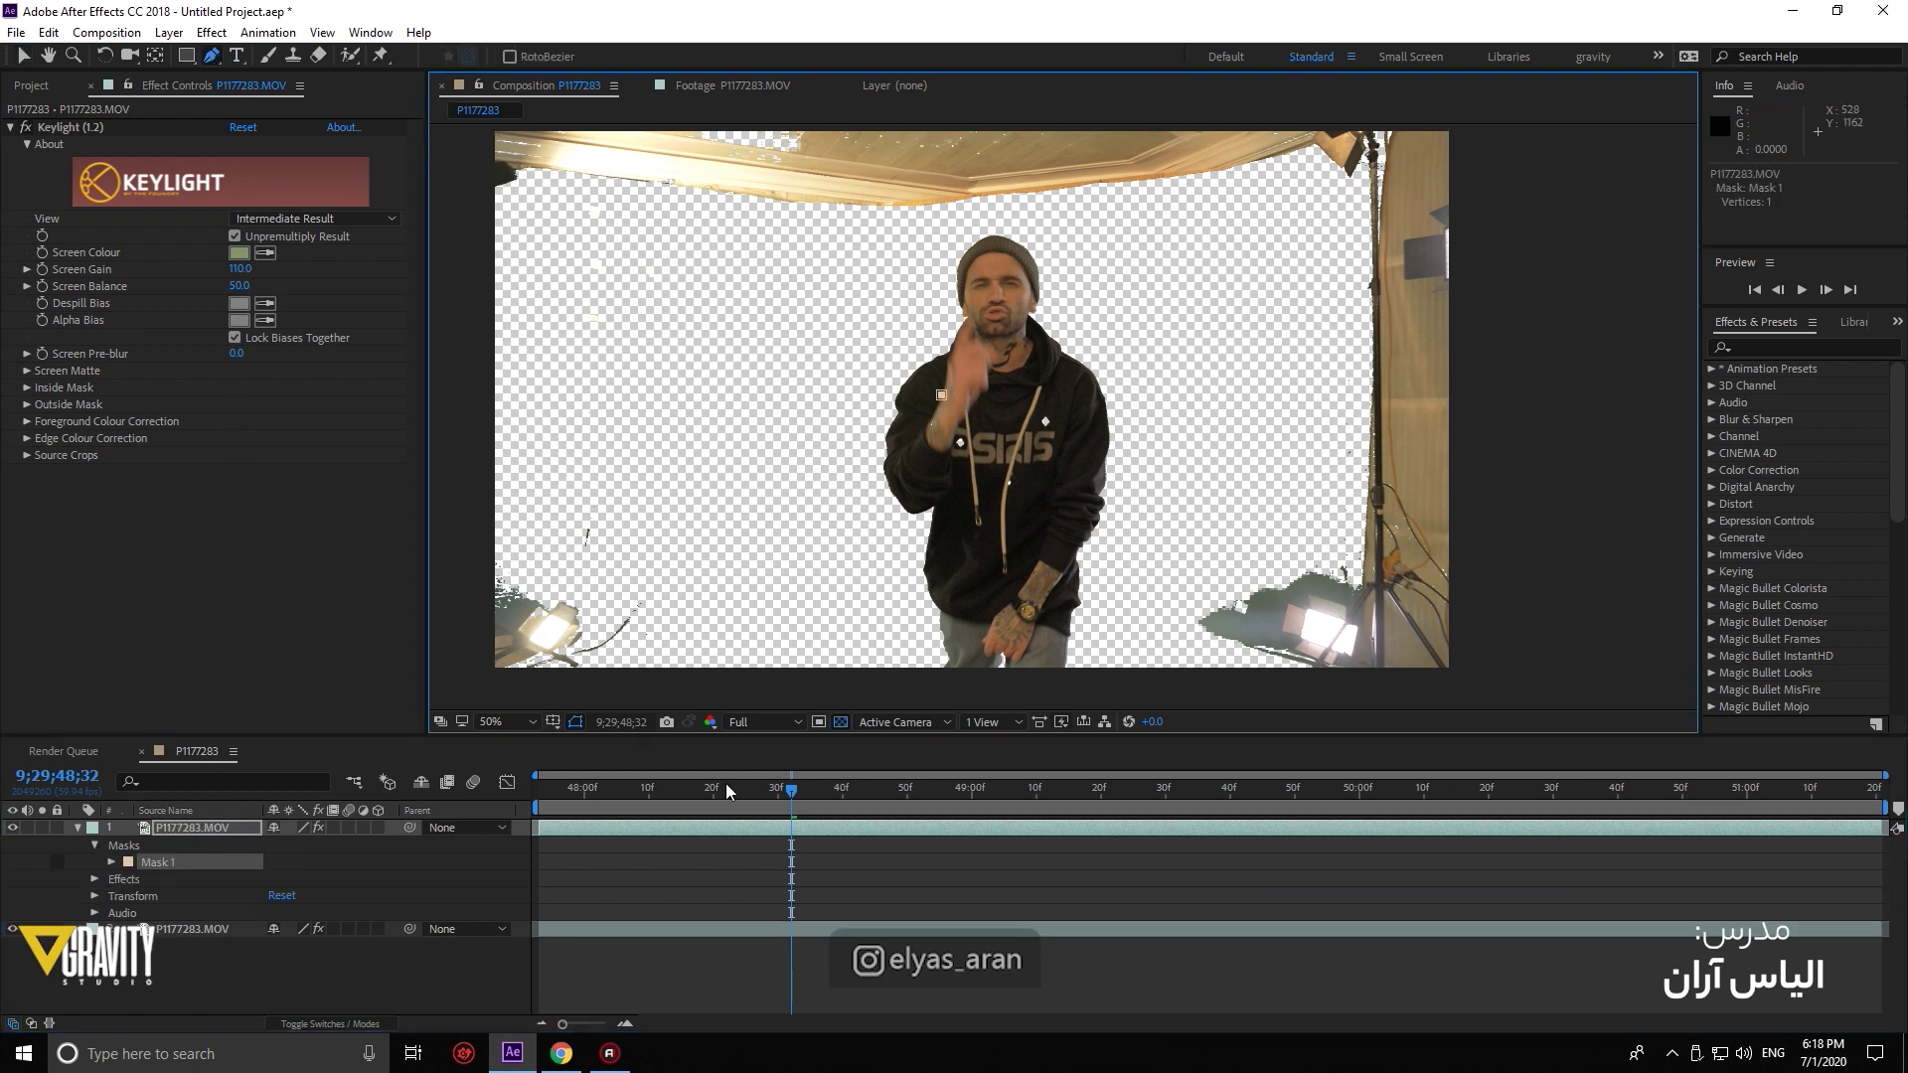
click(1001, 396)
click(1062, 409)
click(1051, 490)
click(1016, 553)
click(892, 481)
click(942, 395)
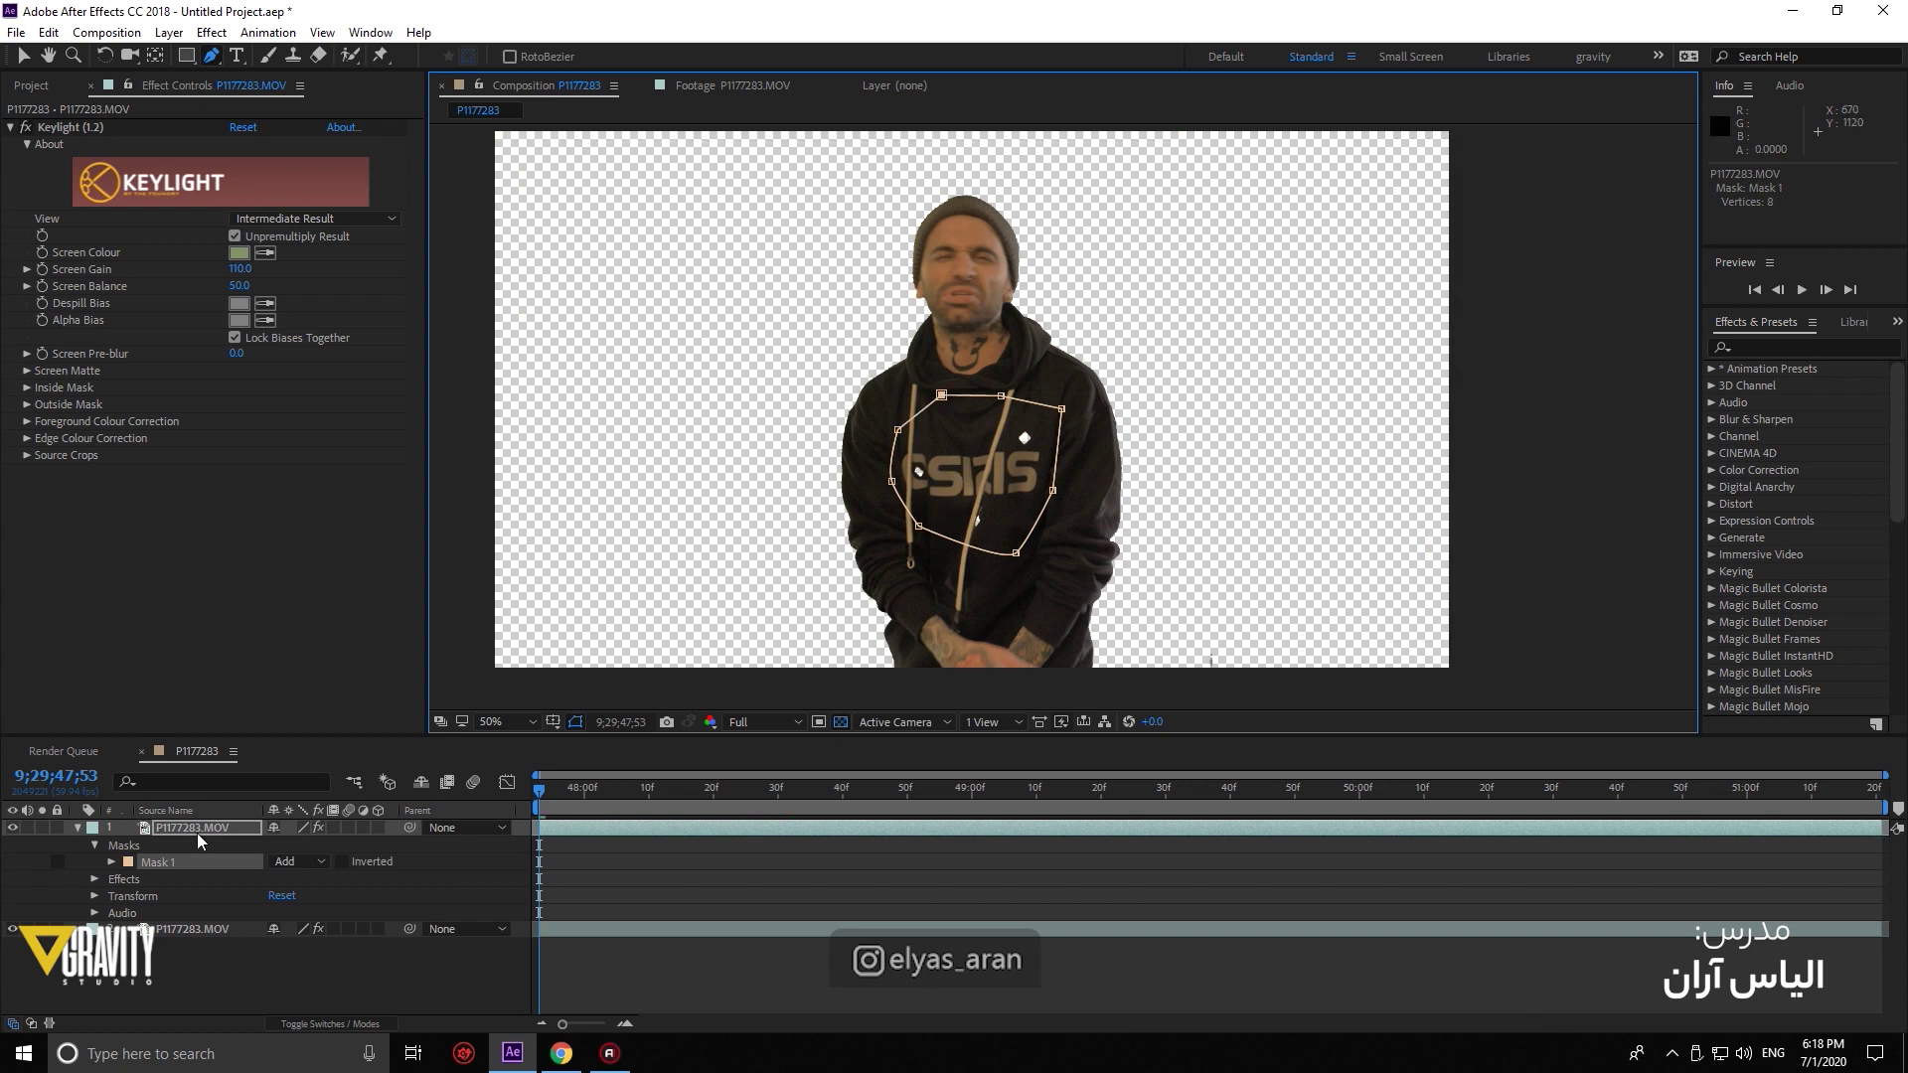
Remove Keylight from the top layer and expand its Mask 1 properties
click(75, 124)
key(Delete)
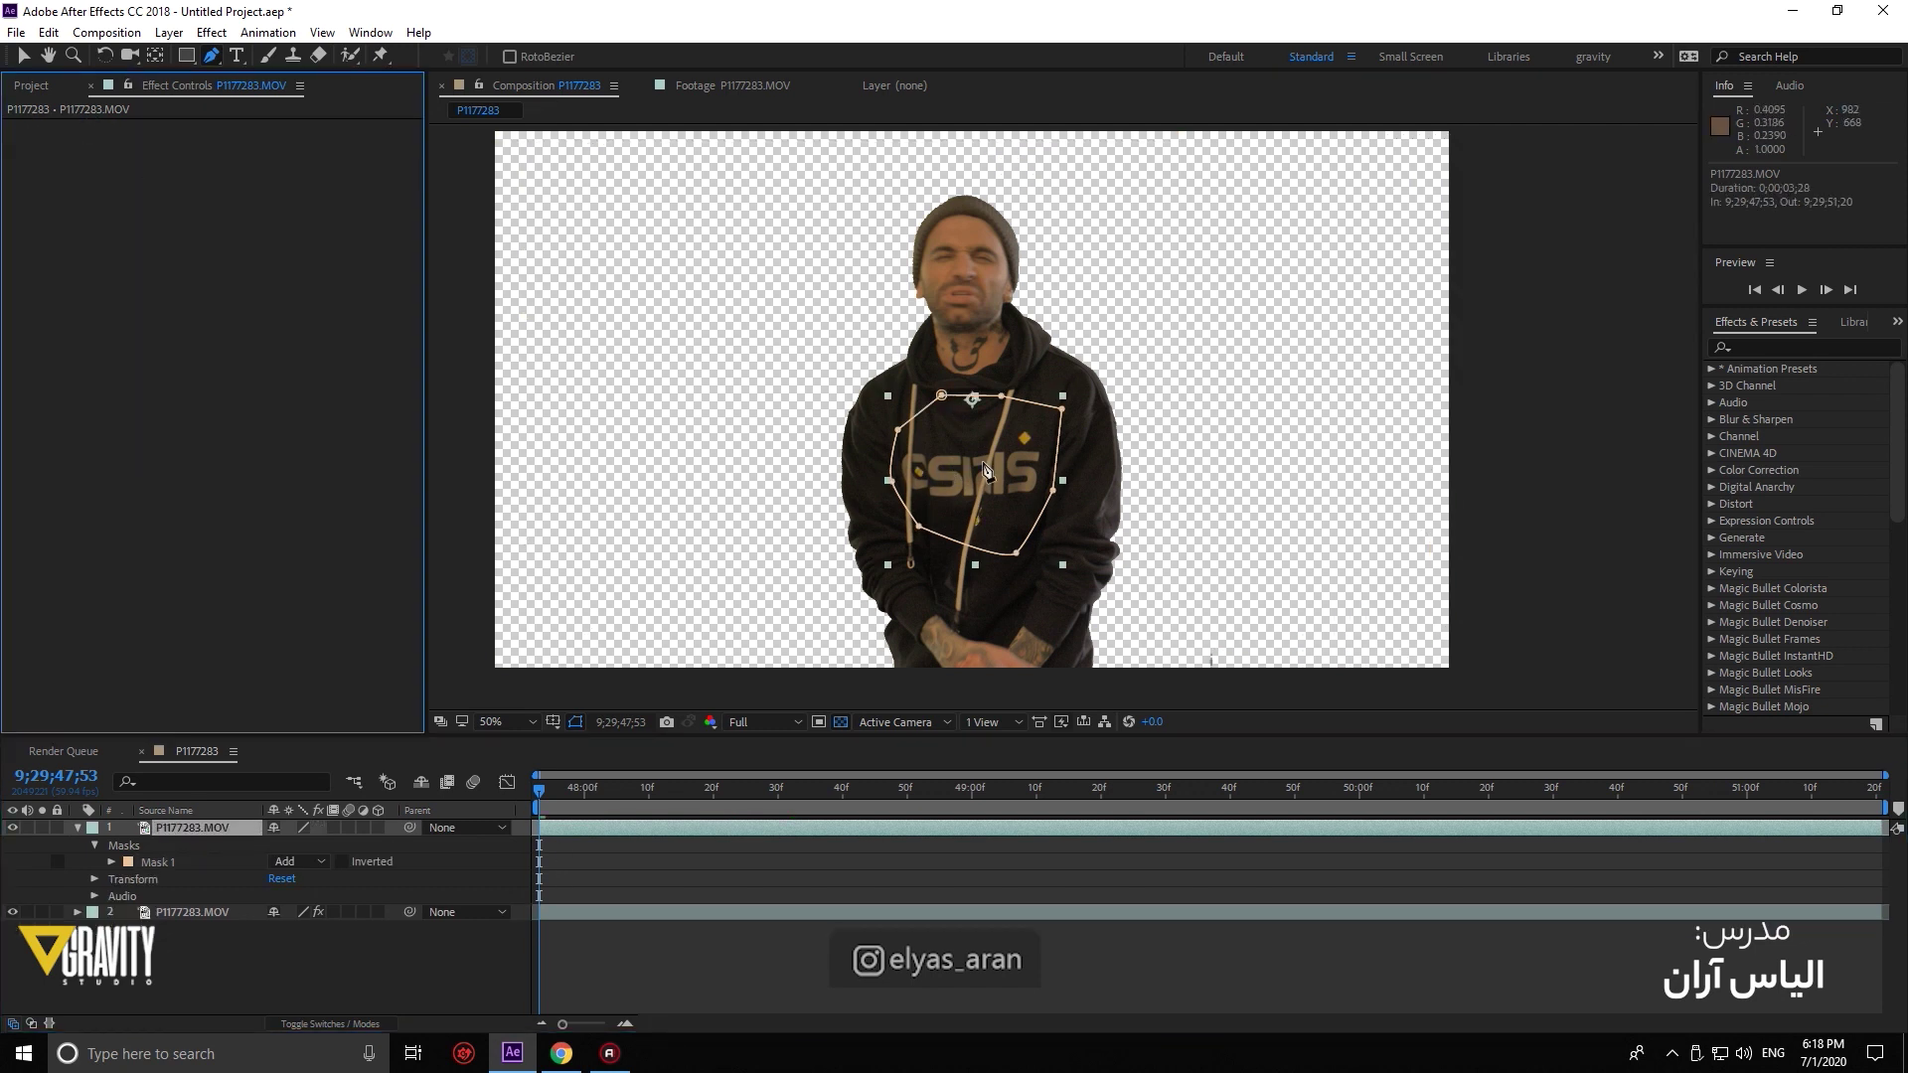
click(111, 862)
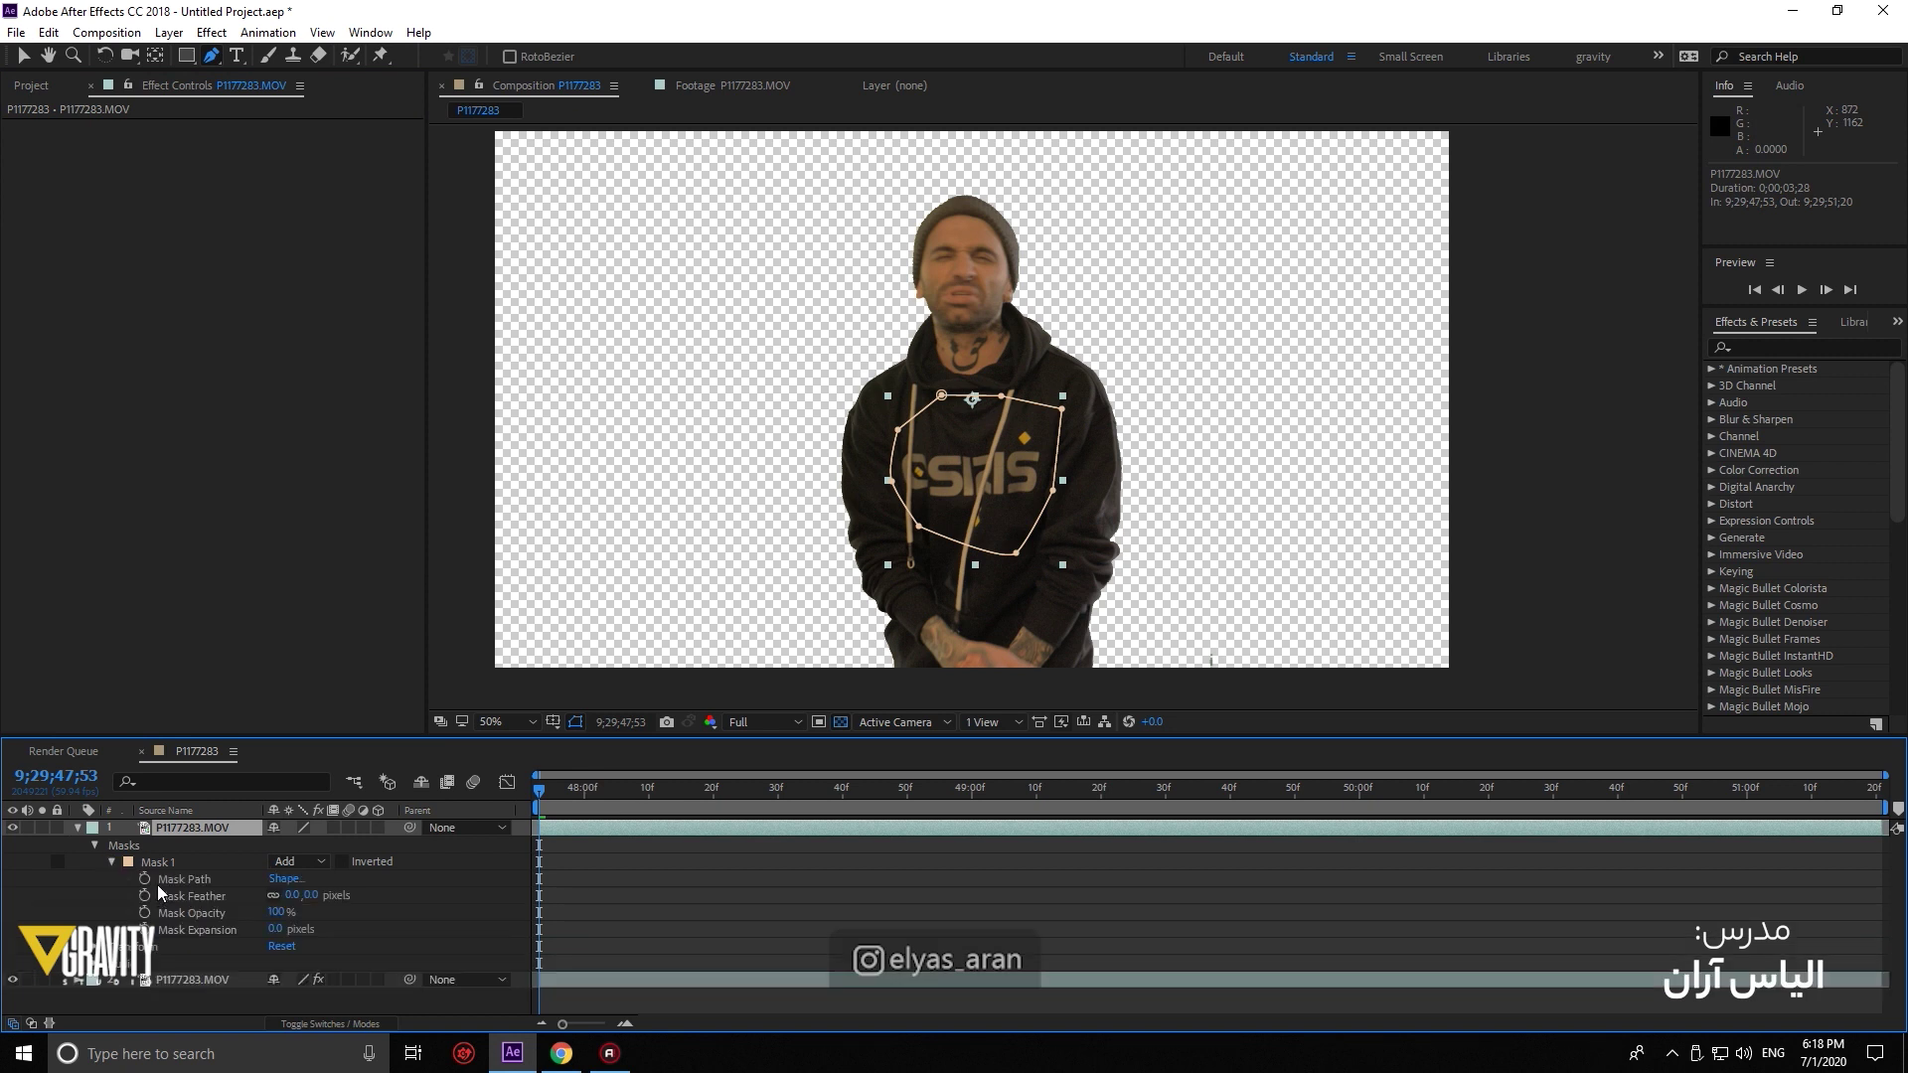
At frame 48;50, move and rescale the chest mask to fit the chest
click(655, 788)
drag(672, 795, 906, 789)
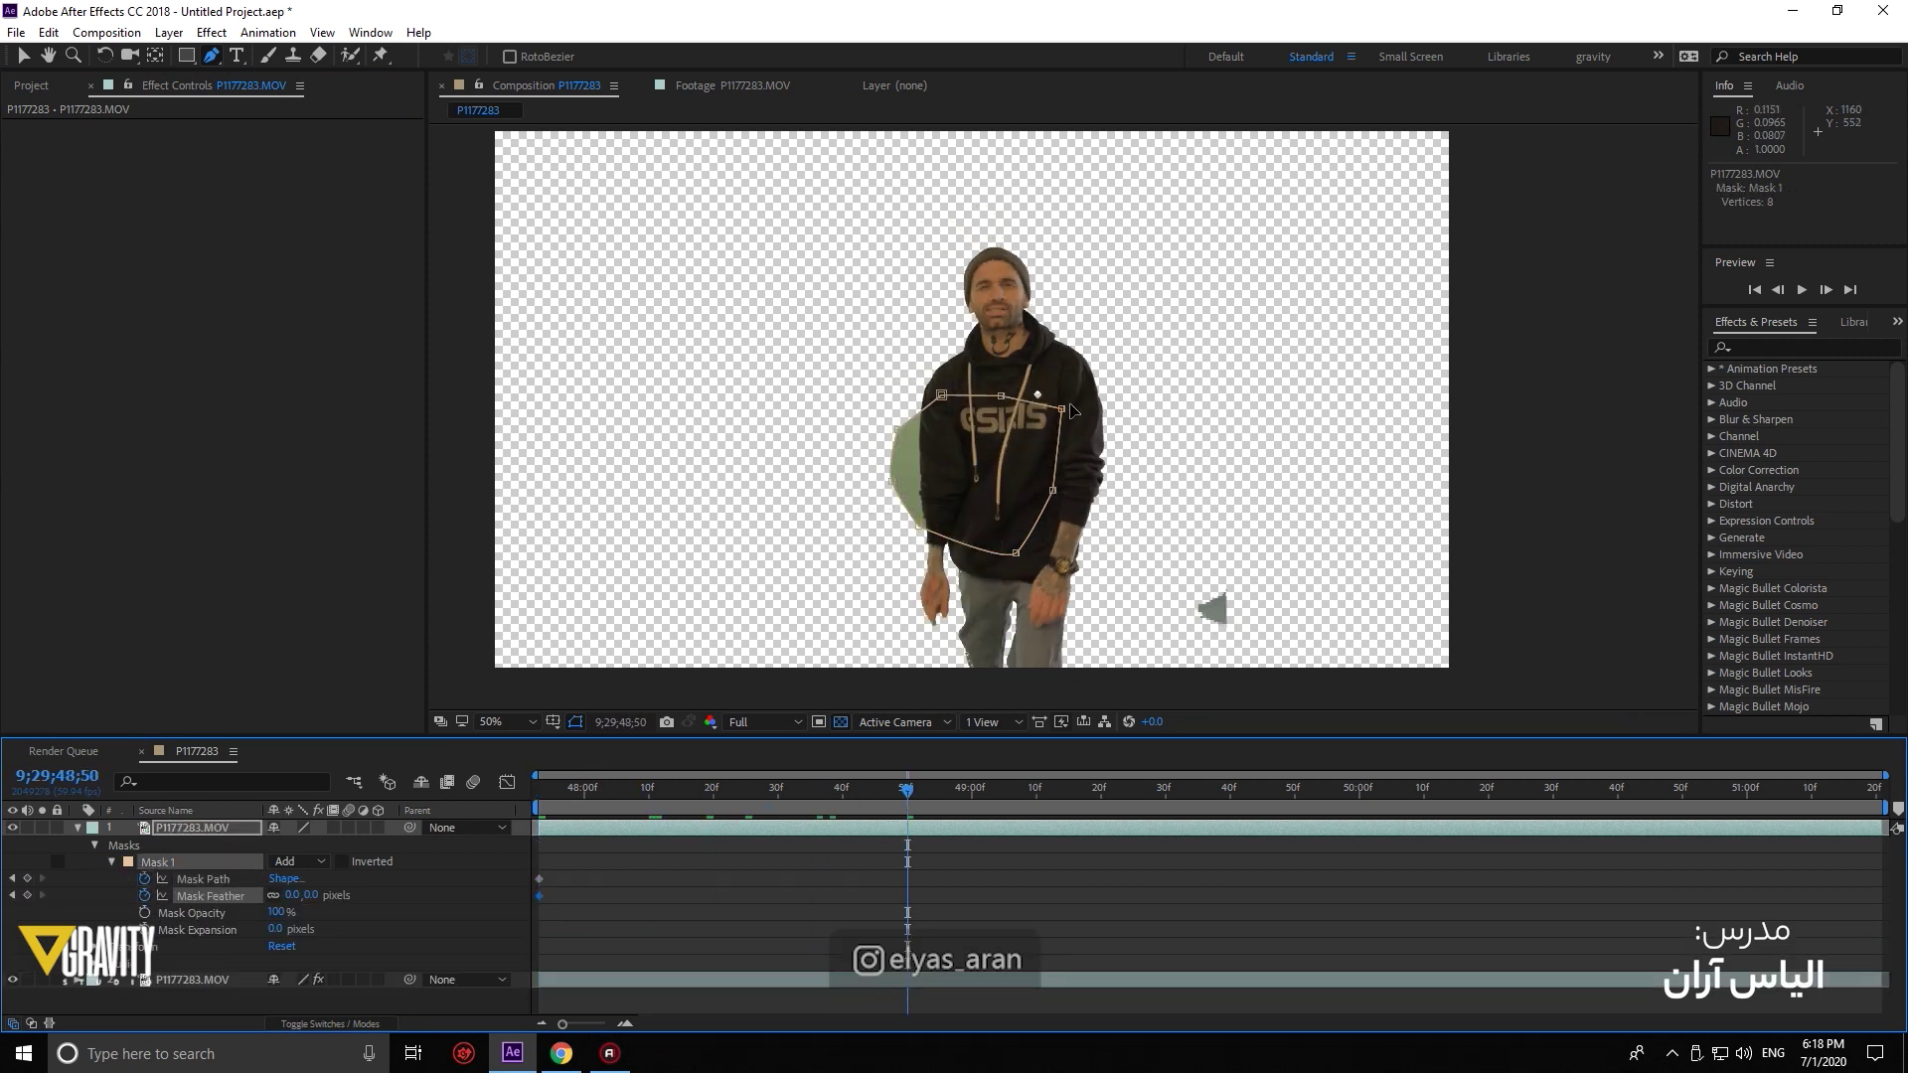
key(v)
double_click(1062, 409)
drag(1034, 471, 1059, 430)
drag(1088, 362, 1081, 372)
Tighten the chest mask at frames 49;22 and 50;07, then move ahead to 51;20
drag(703, 788, 585, 788)
key(space)
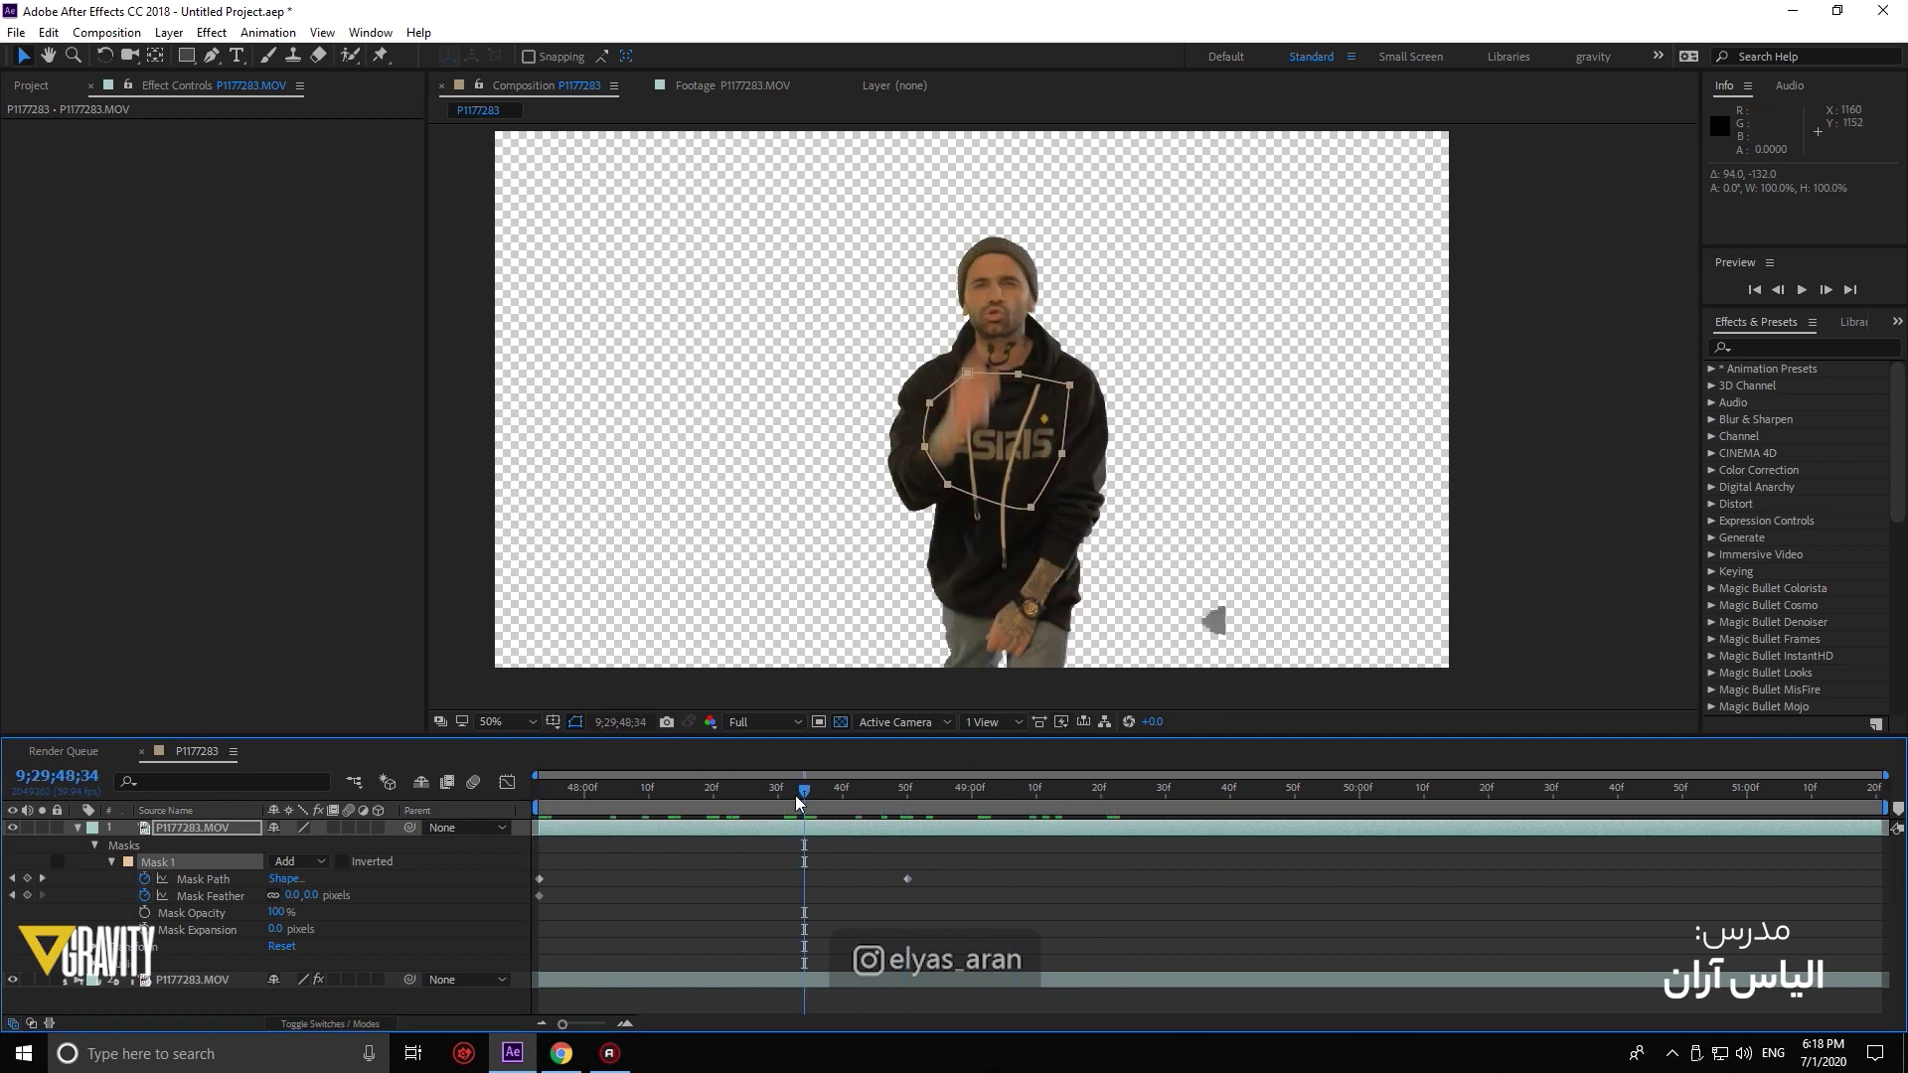
key(space)
double_click(1071, 379)
drag(1071, 366, 1051, 381)
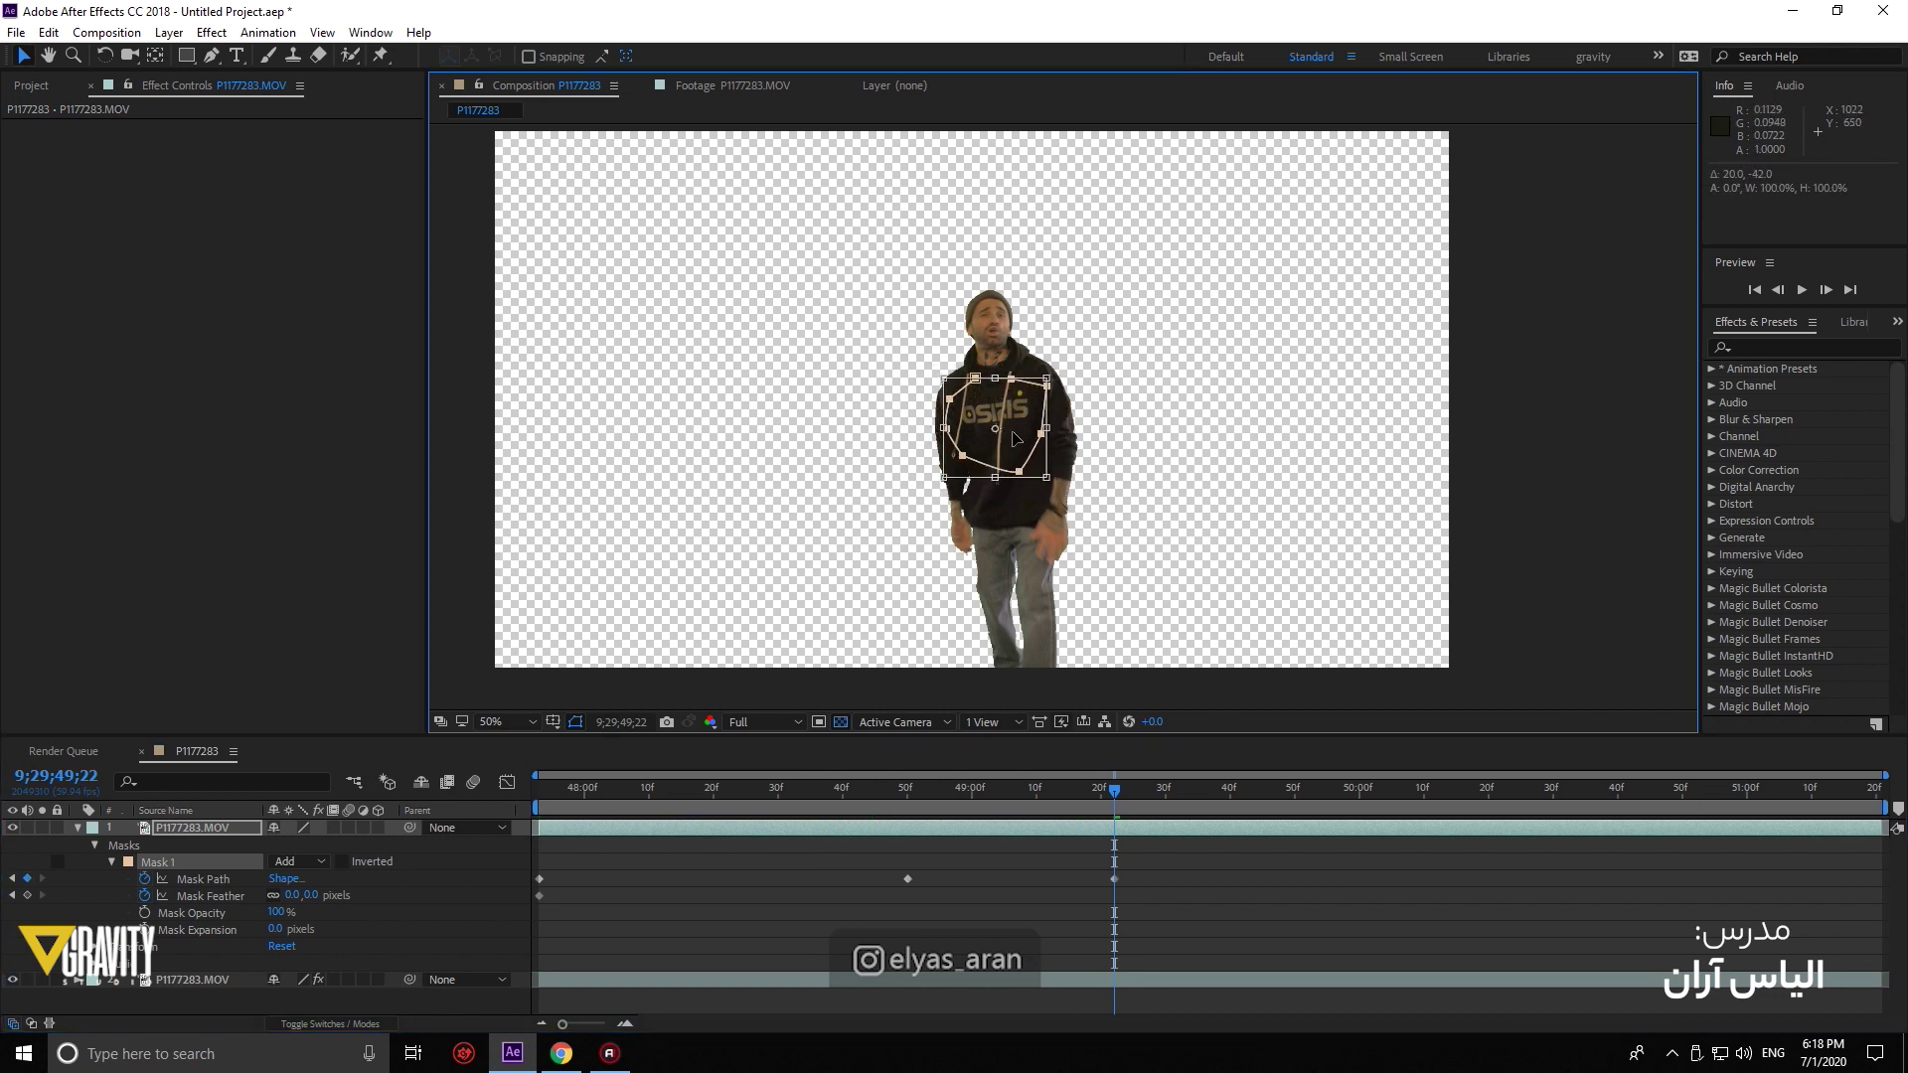
key(space)
key(space)
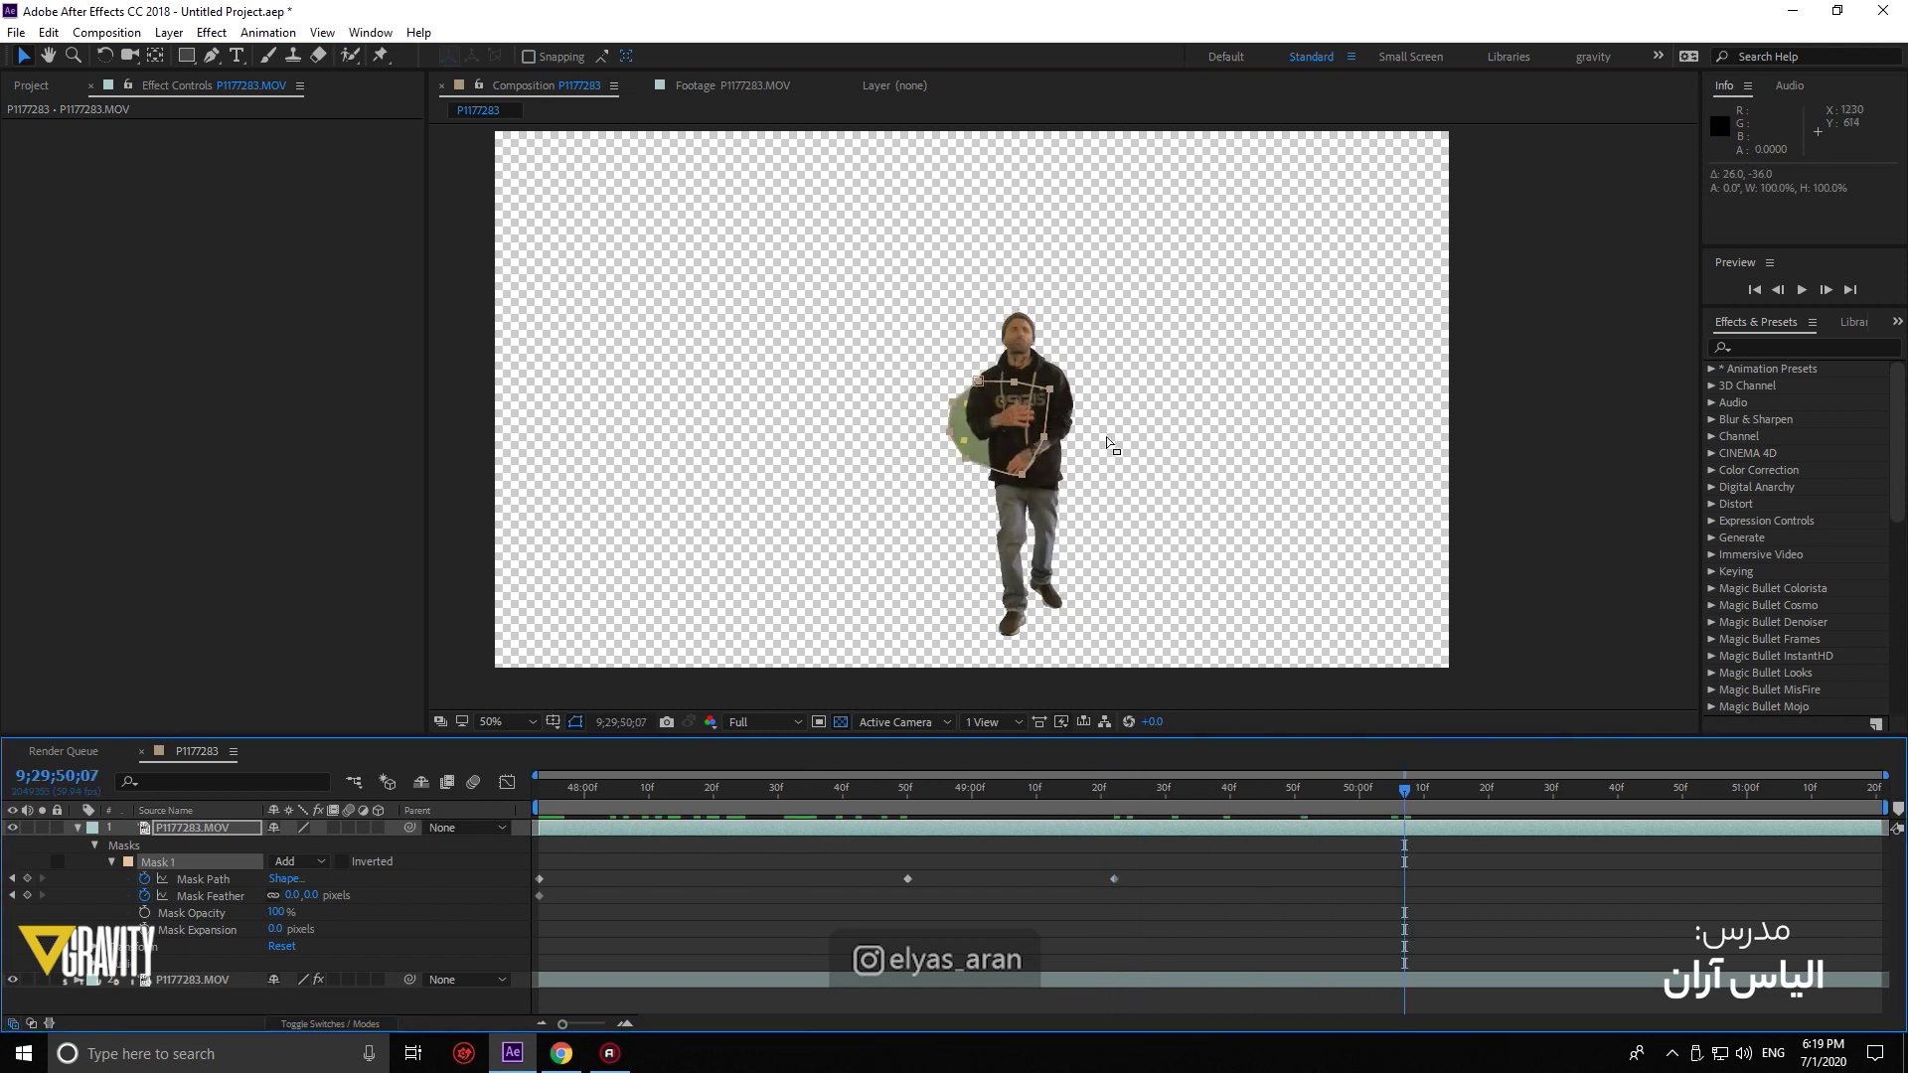
drag(947, 481, 984, 445)
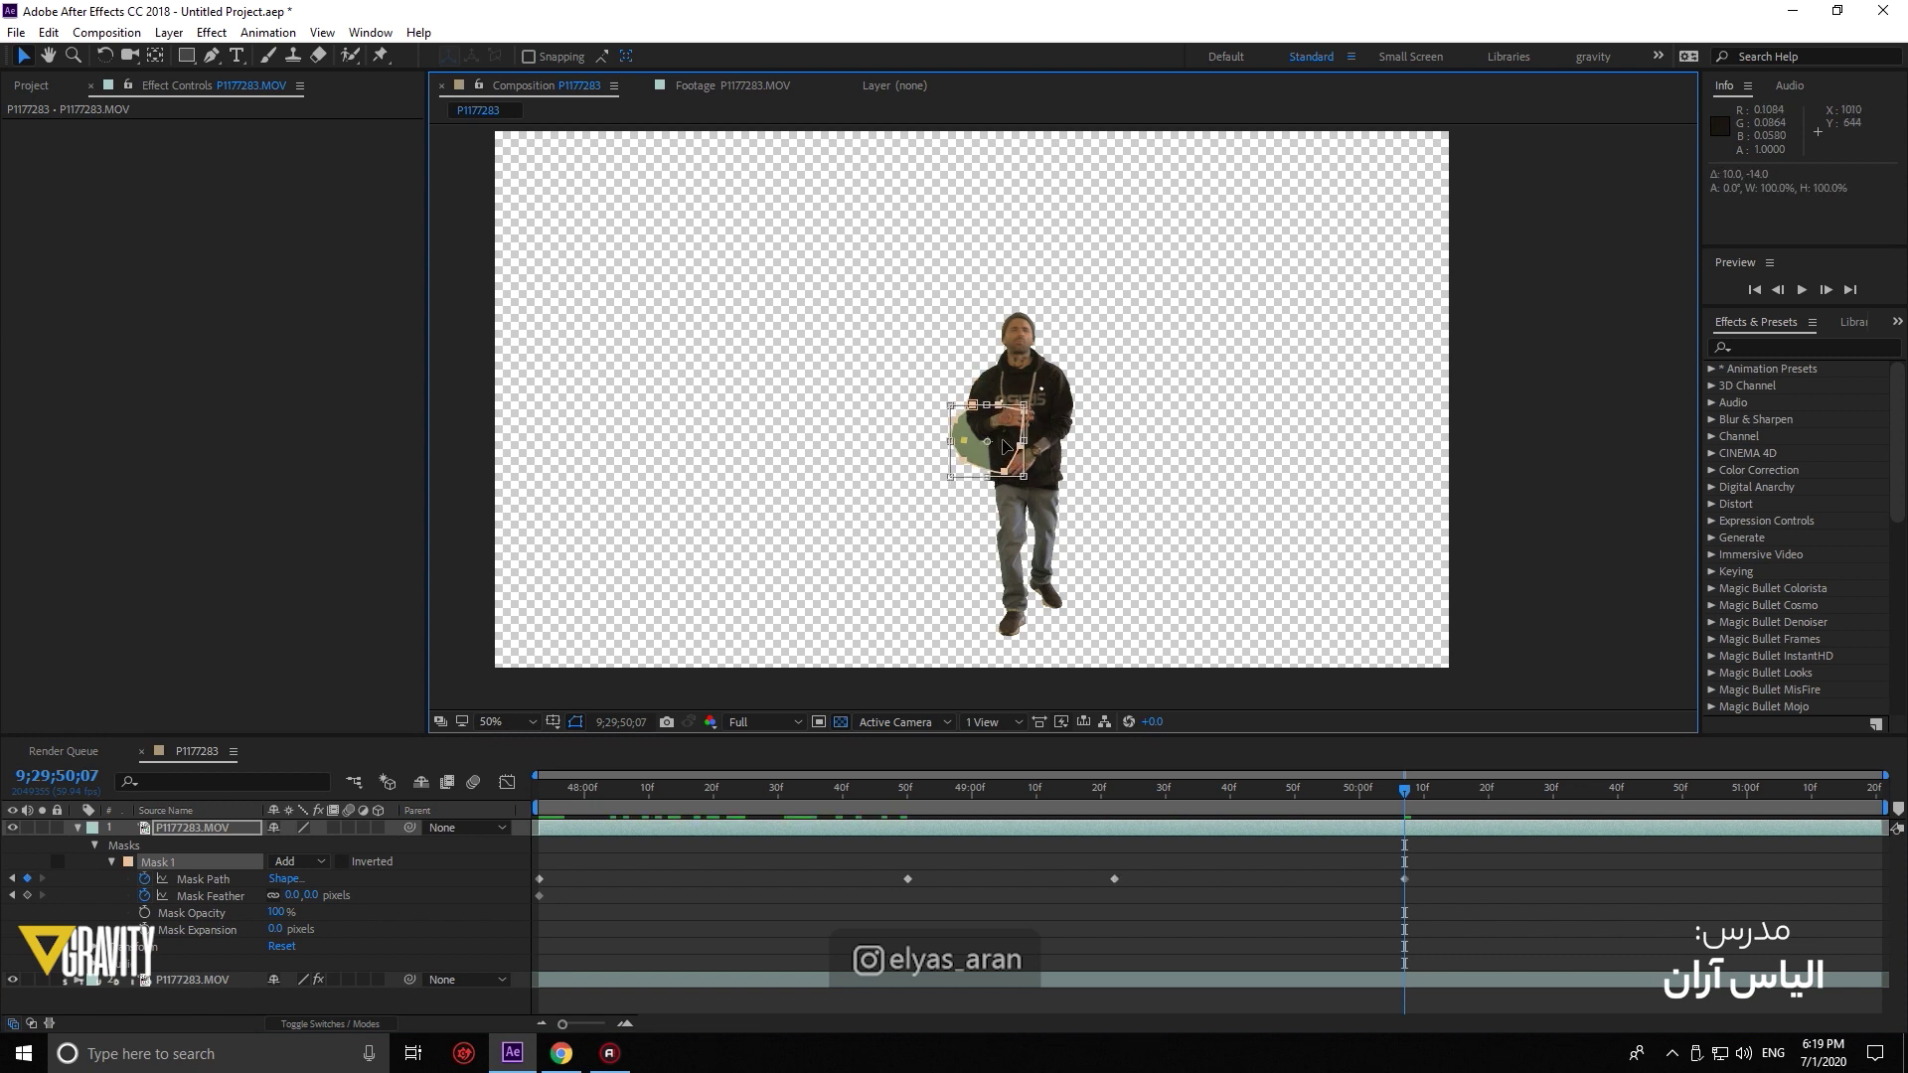
drag(1411, 795, 1875, 790)
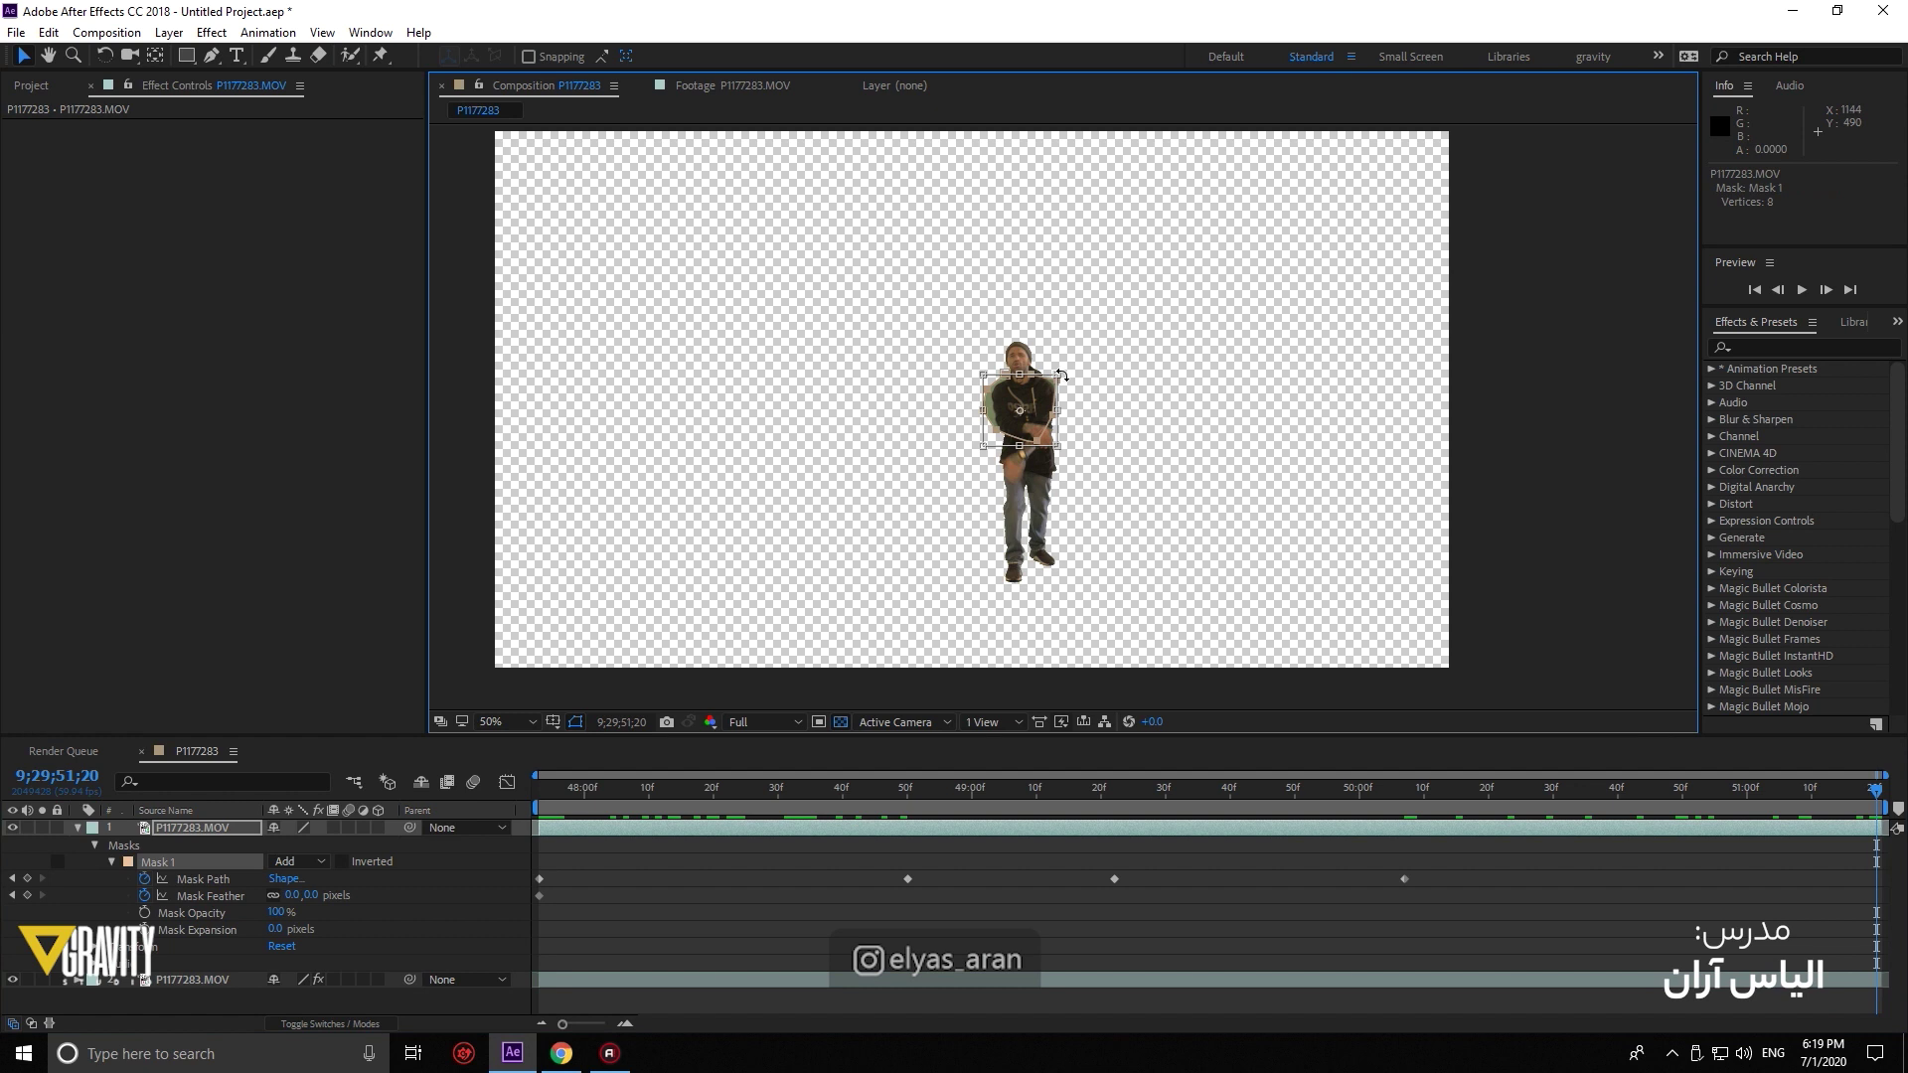
Move and resize the chest mask at later frames to keep it over the hoodie
scroll(1056, 416, up, 4)
drag(907, 427, 947, 403)
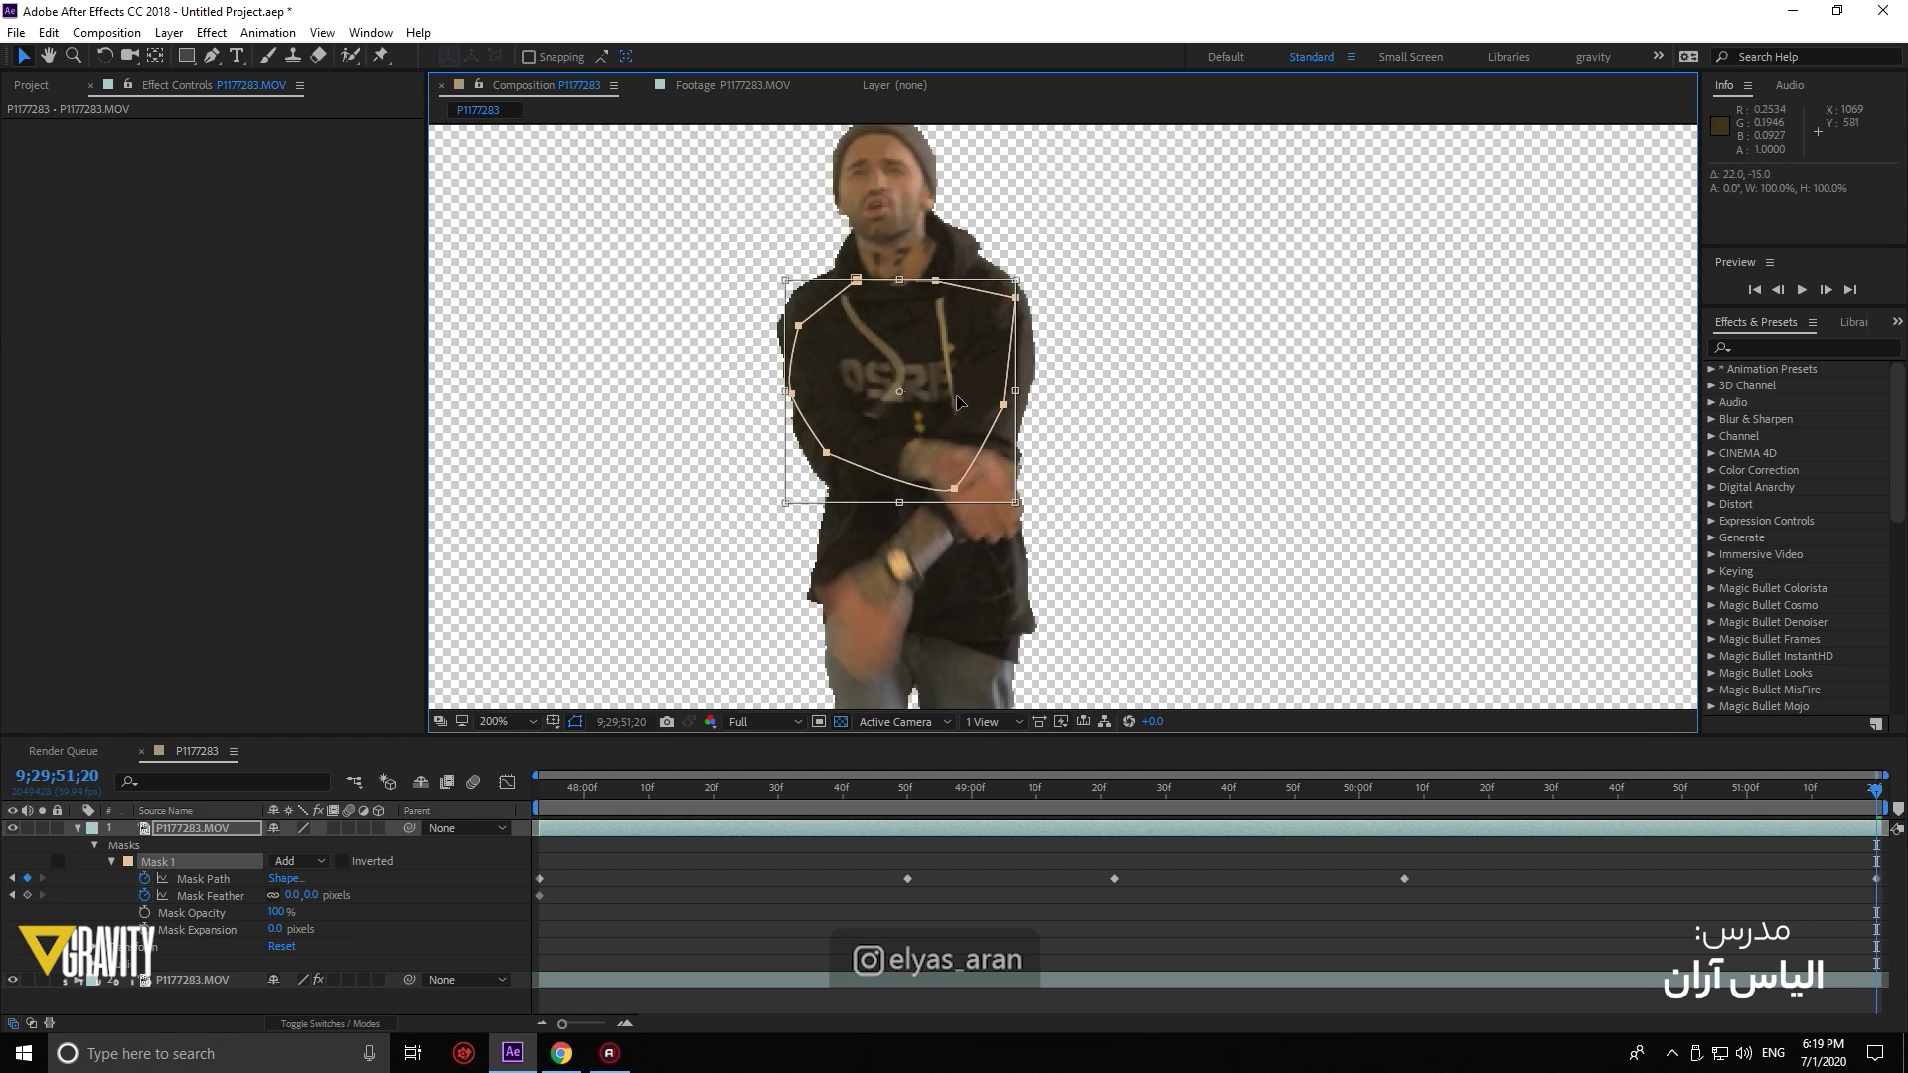
drag(1008, 295, 1044, 280)
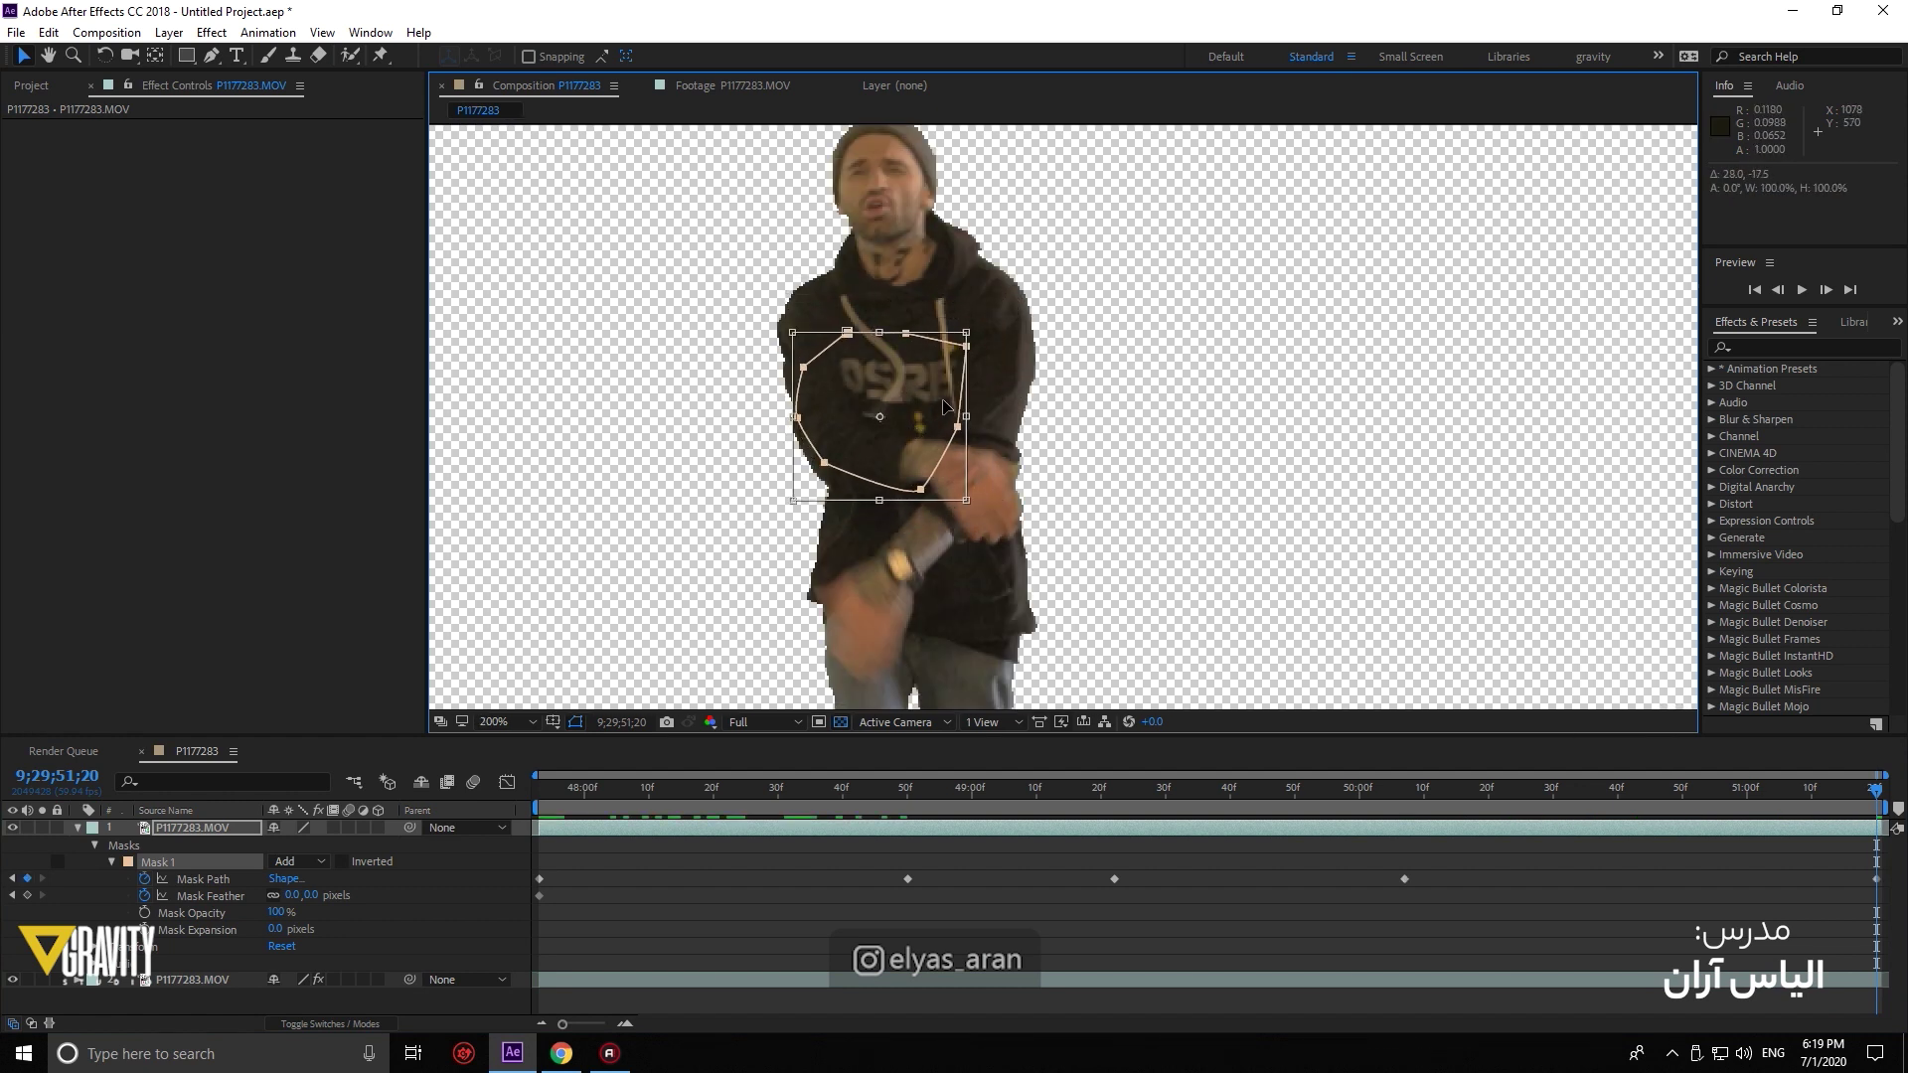
drag(1847, 790, 1637, 790)
double_click(1029, 312)
drag(1028, 312, 1098, 297)
click(1652, 792)
mouse_move(1655, 792)
mouse_down()
mouse_move(1900, 831)
mouse_move(934, 795)
mouse_up()
Shift the mask and reshape its bottom point around frame 48;50, then replay from the start
double_click(945, 706)
drag(923, 671, 949, 627)
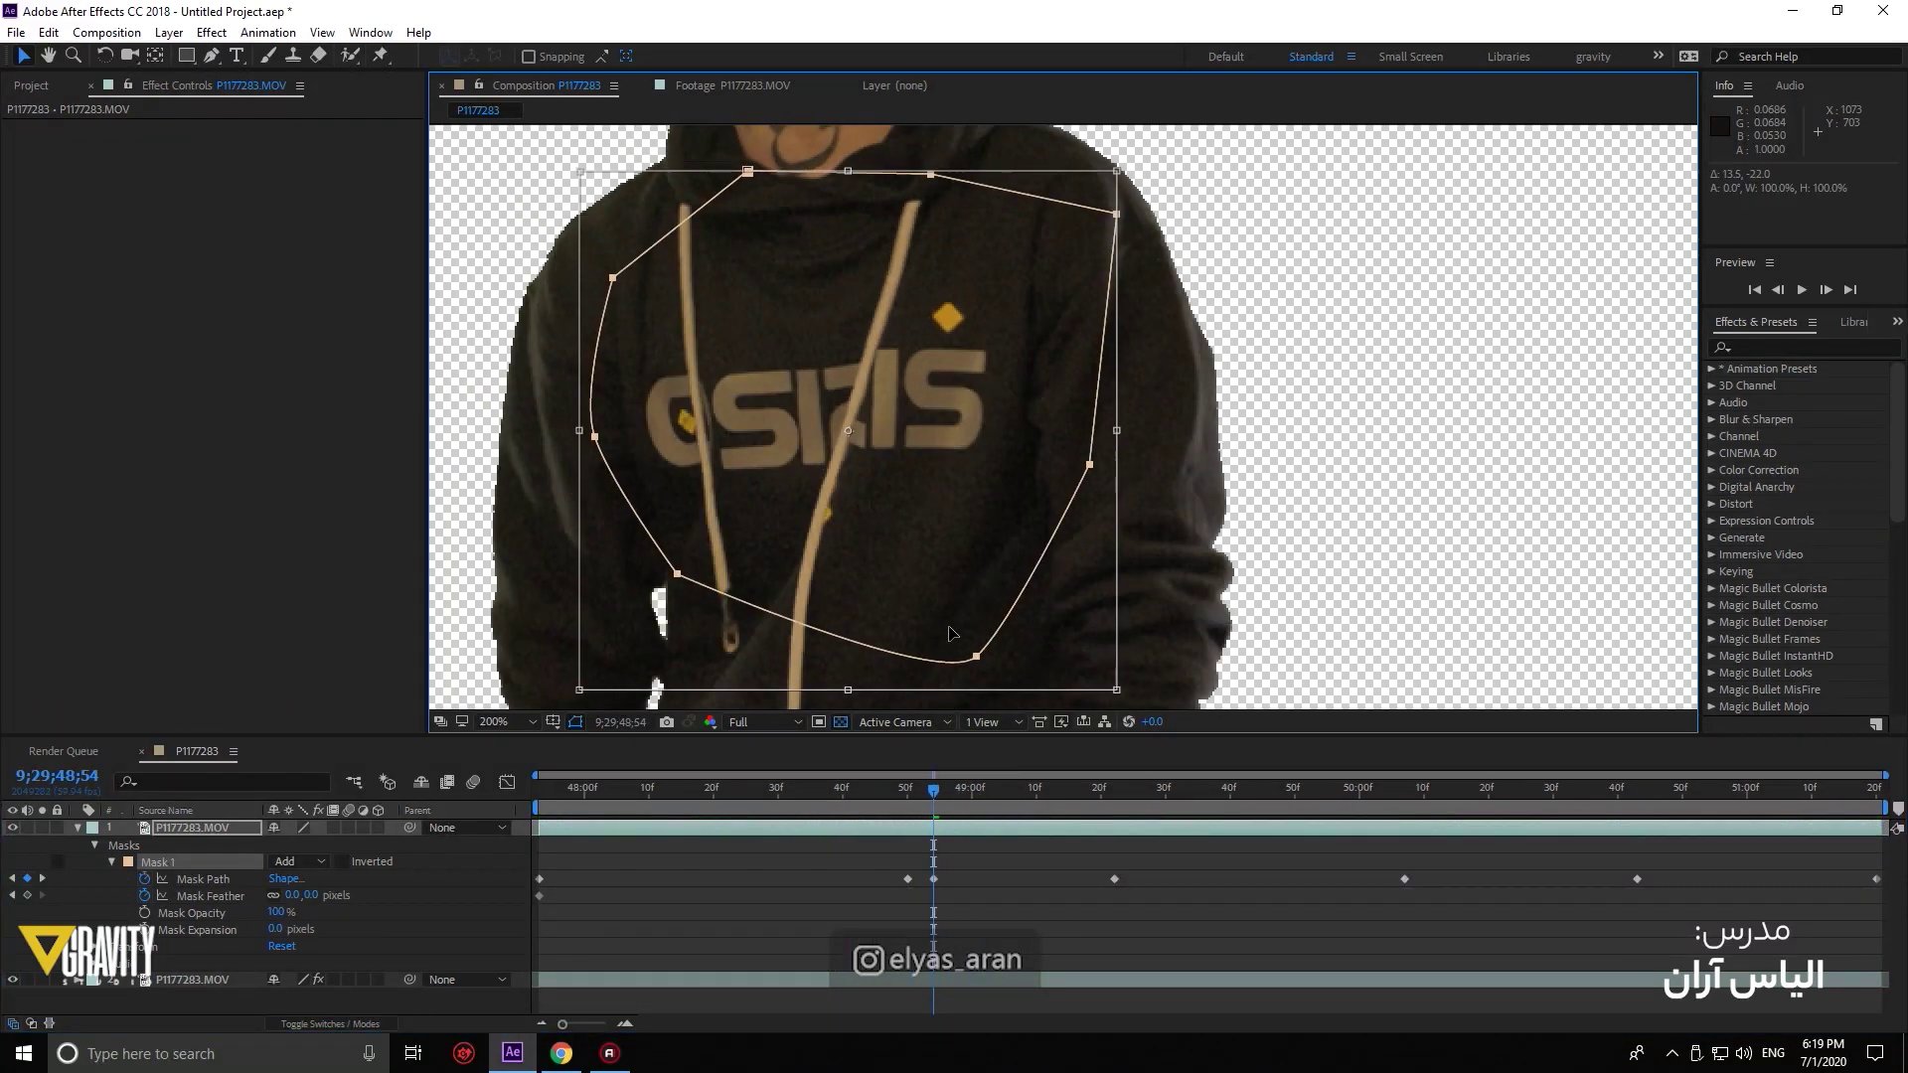
drag(934, 807, 912, 807)
drag(956, 708, 810, 676)
drag(908, 789, 1330, 823)
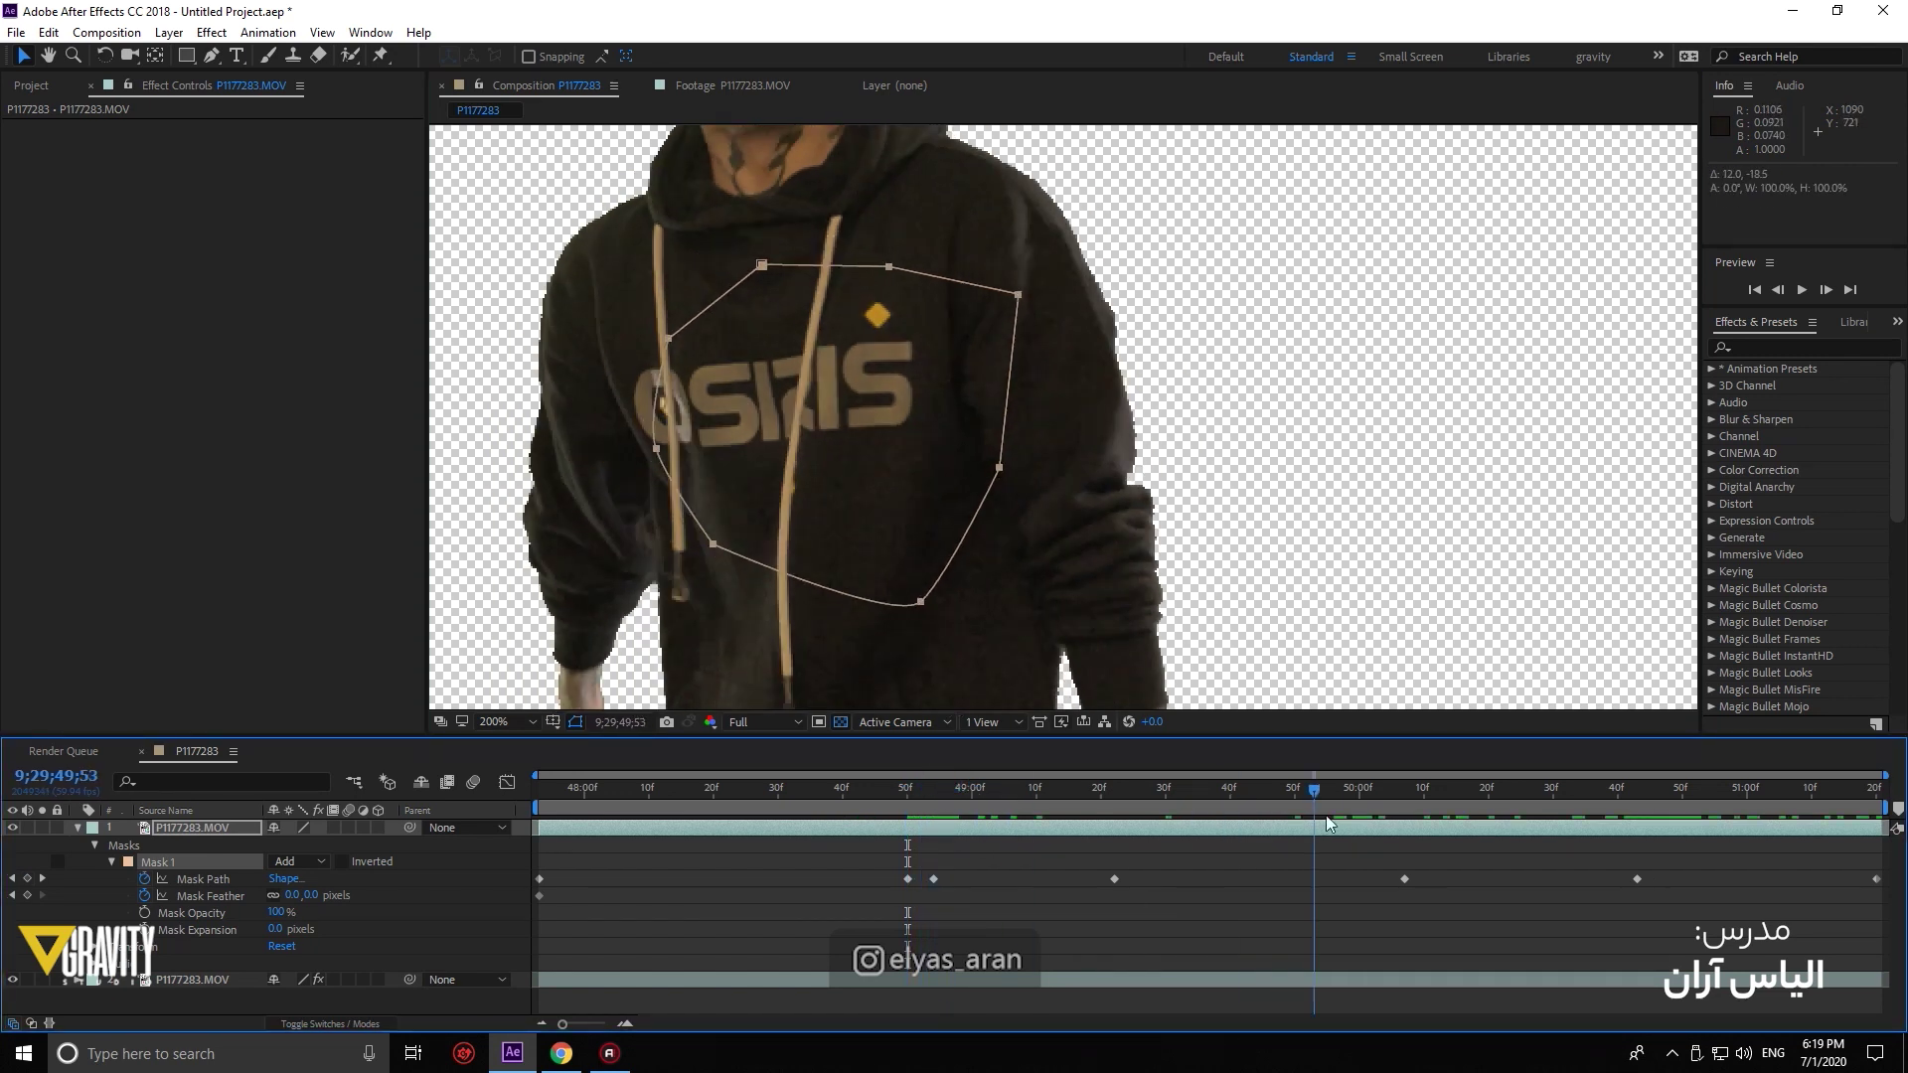
key(Home)
key(space)
key(space)
Select the keyed layer and scrub to its Mask Path keyframe at 48;50
scroll(1040, 626, down, 2)
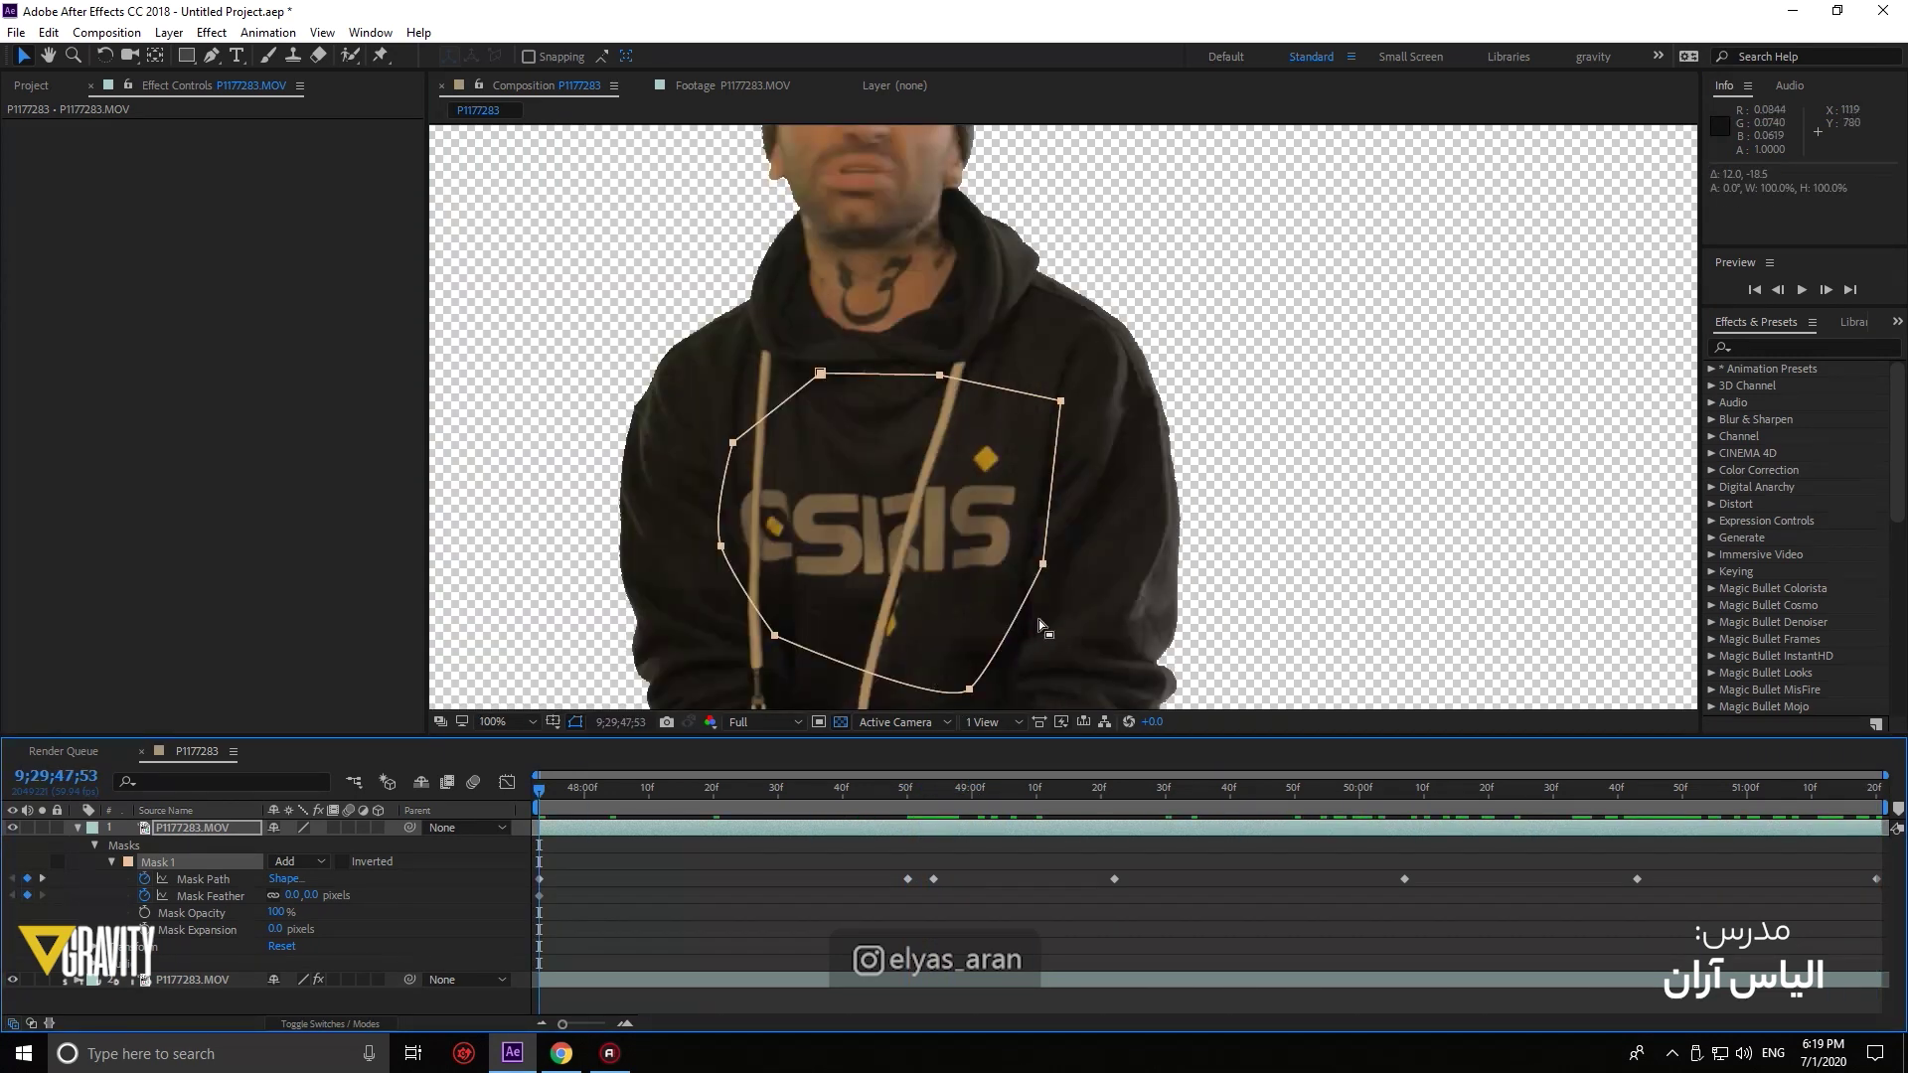
scroll(1039, 618, down, 4)
scroll(1015, 492, up, 2)
click(247, 978)
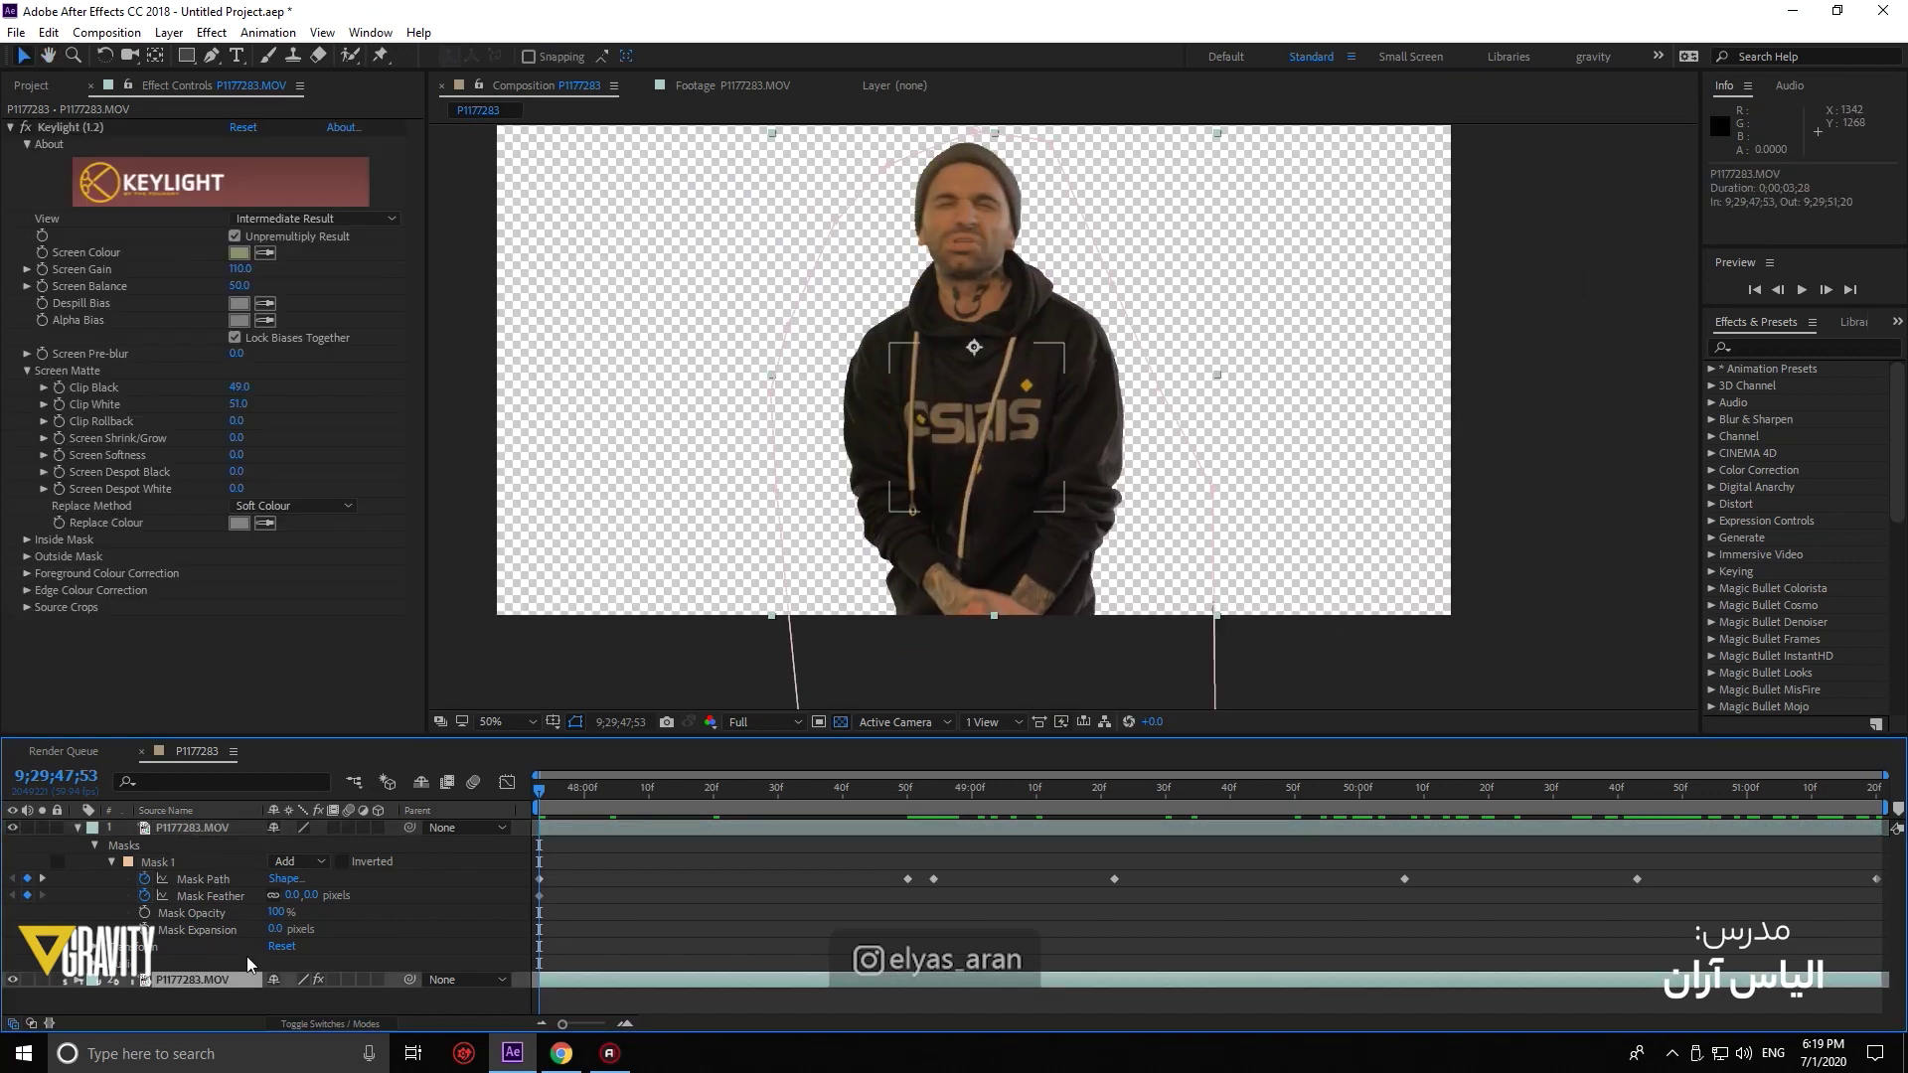
drag(1030, 781, 920, 841)
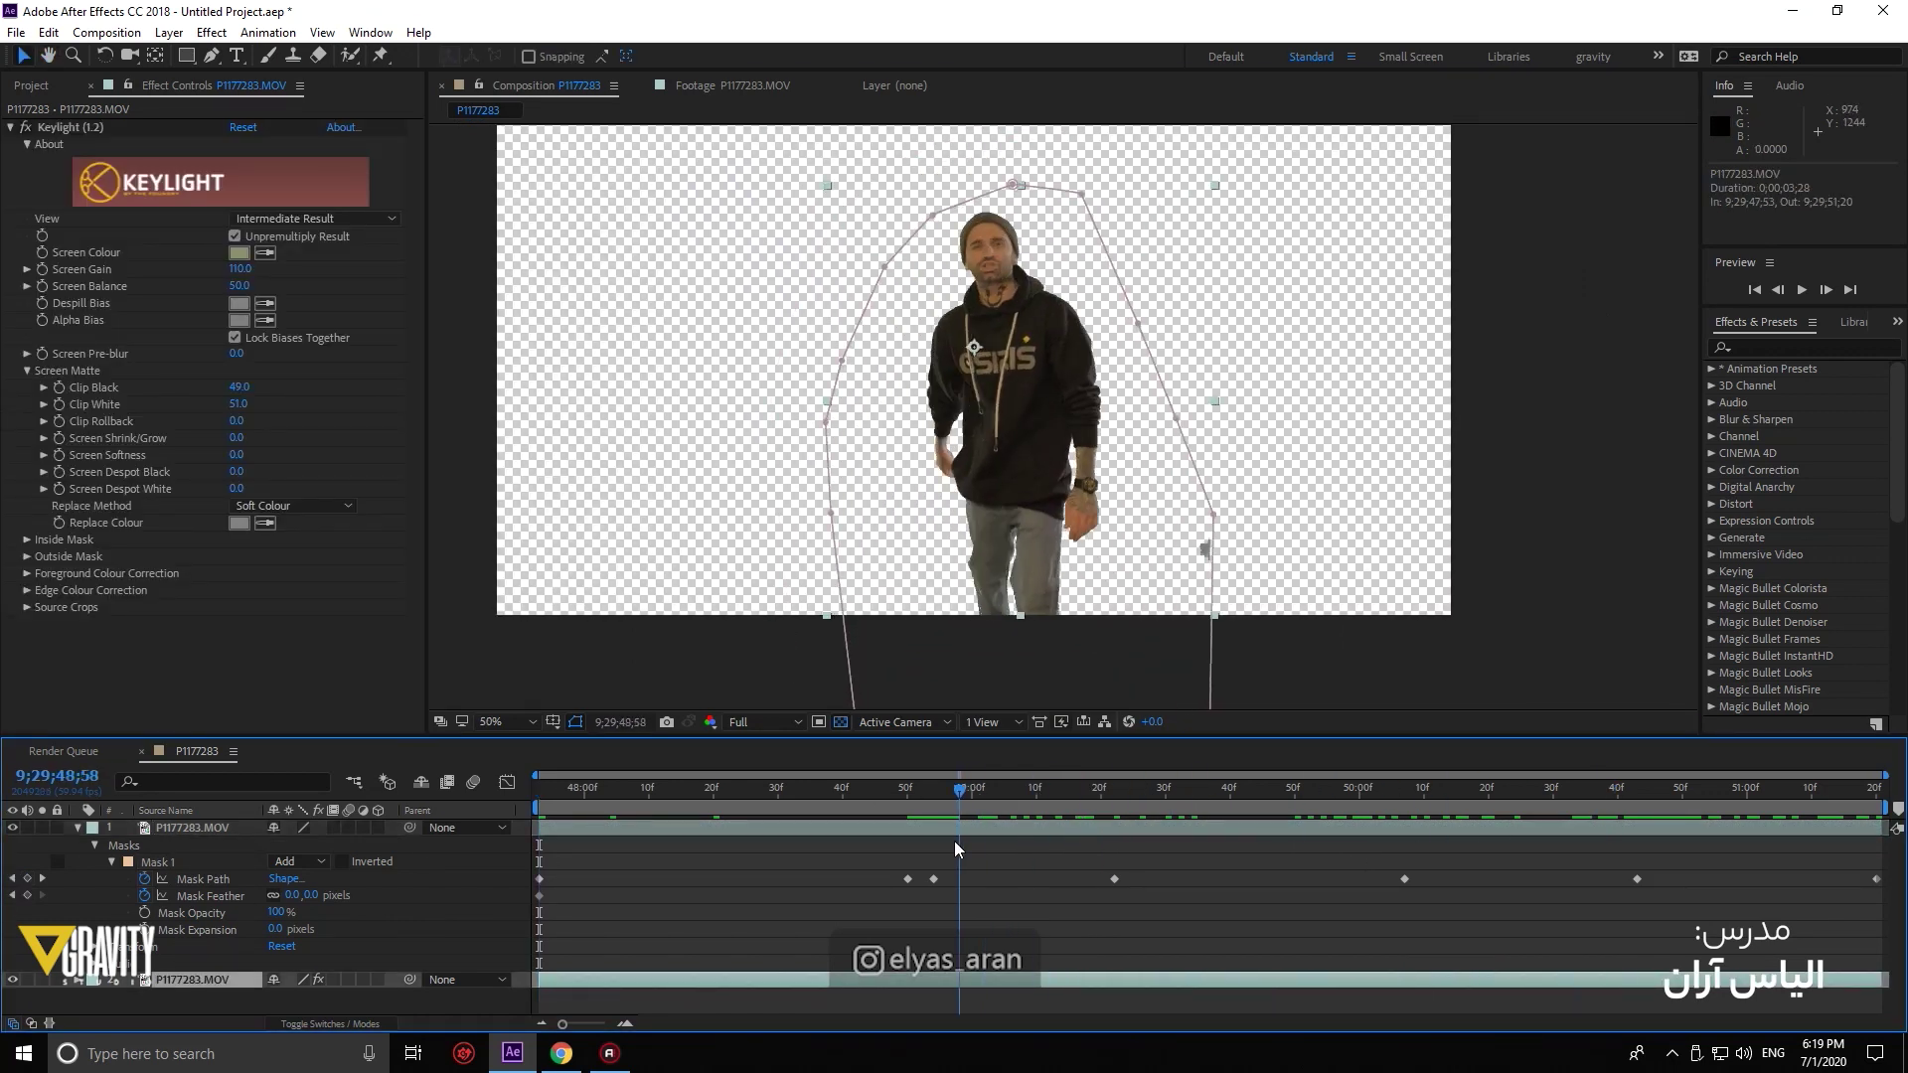
drag(909, 793, 907, 807)
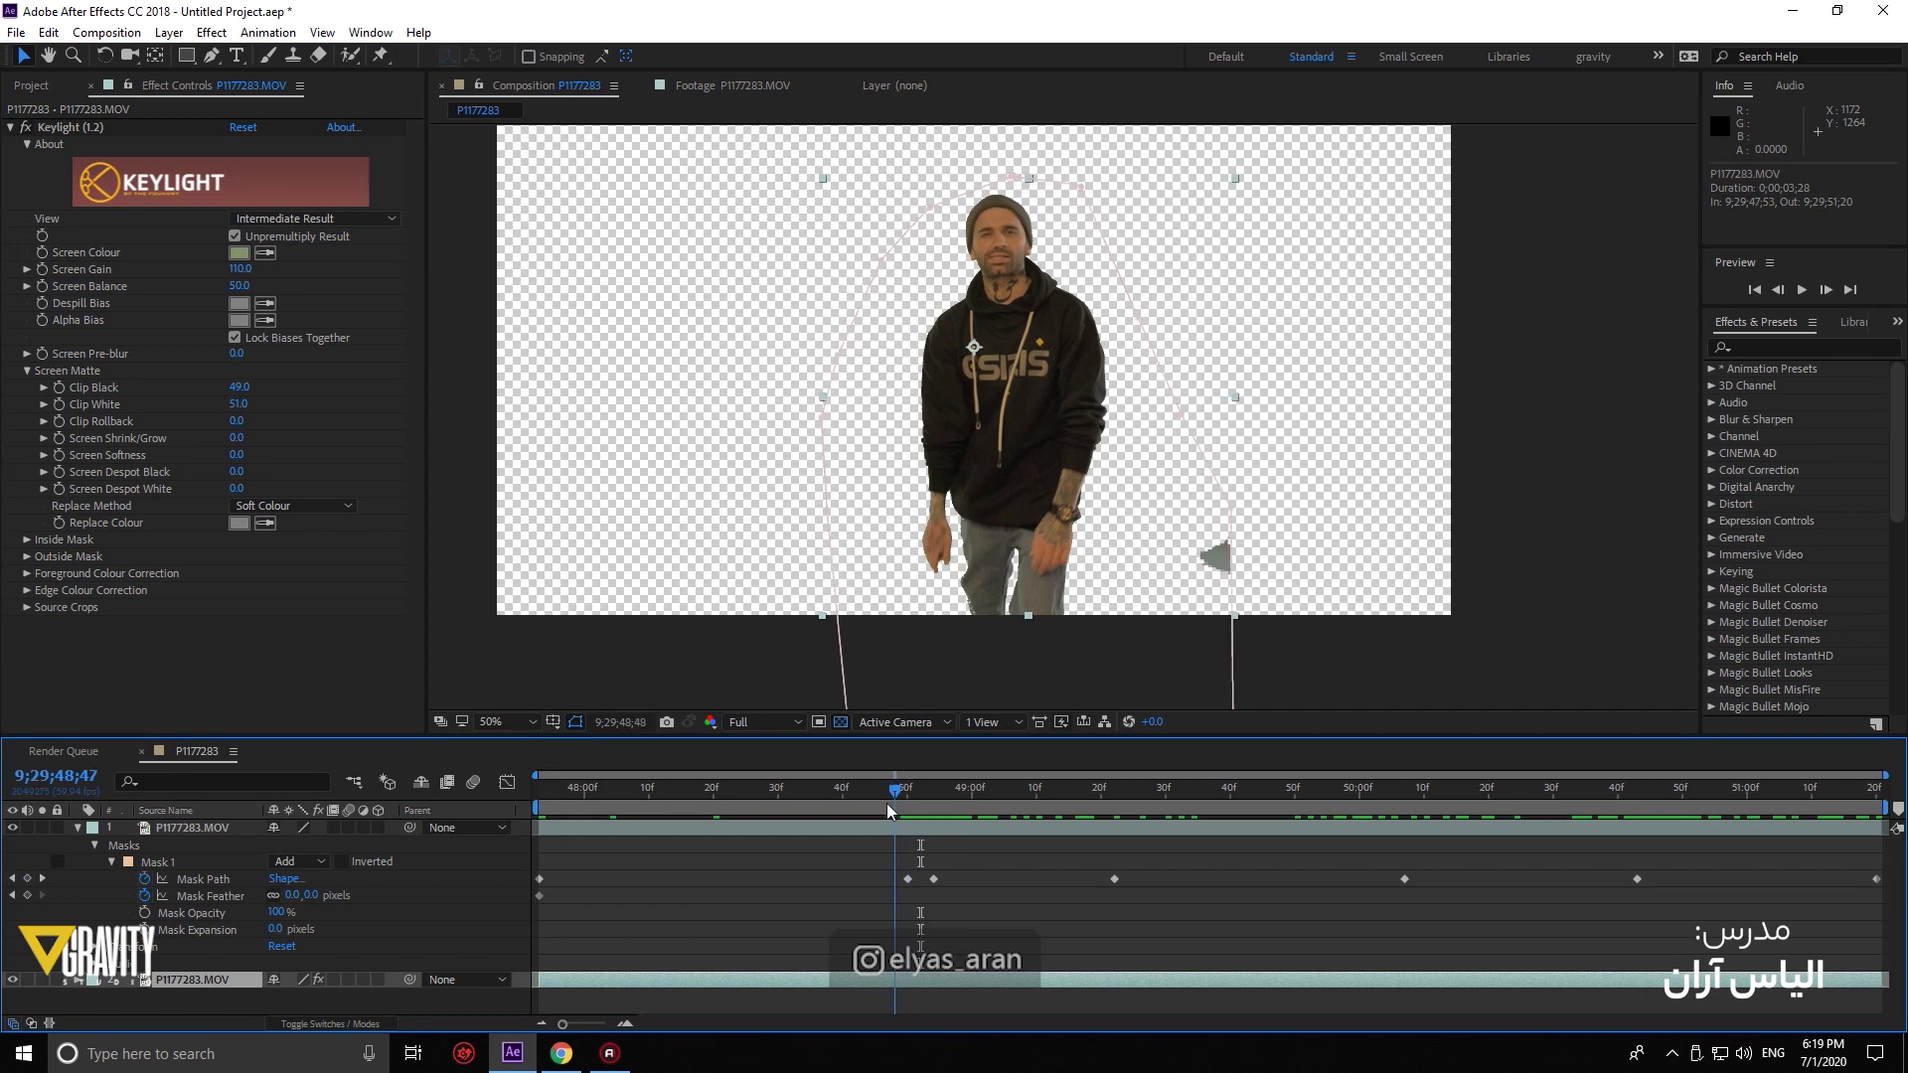
Reshape the keyed layer's outline mask along the right side at frame 48;47, adding a Mask Path keyframe
click(296, 866)
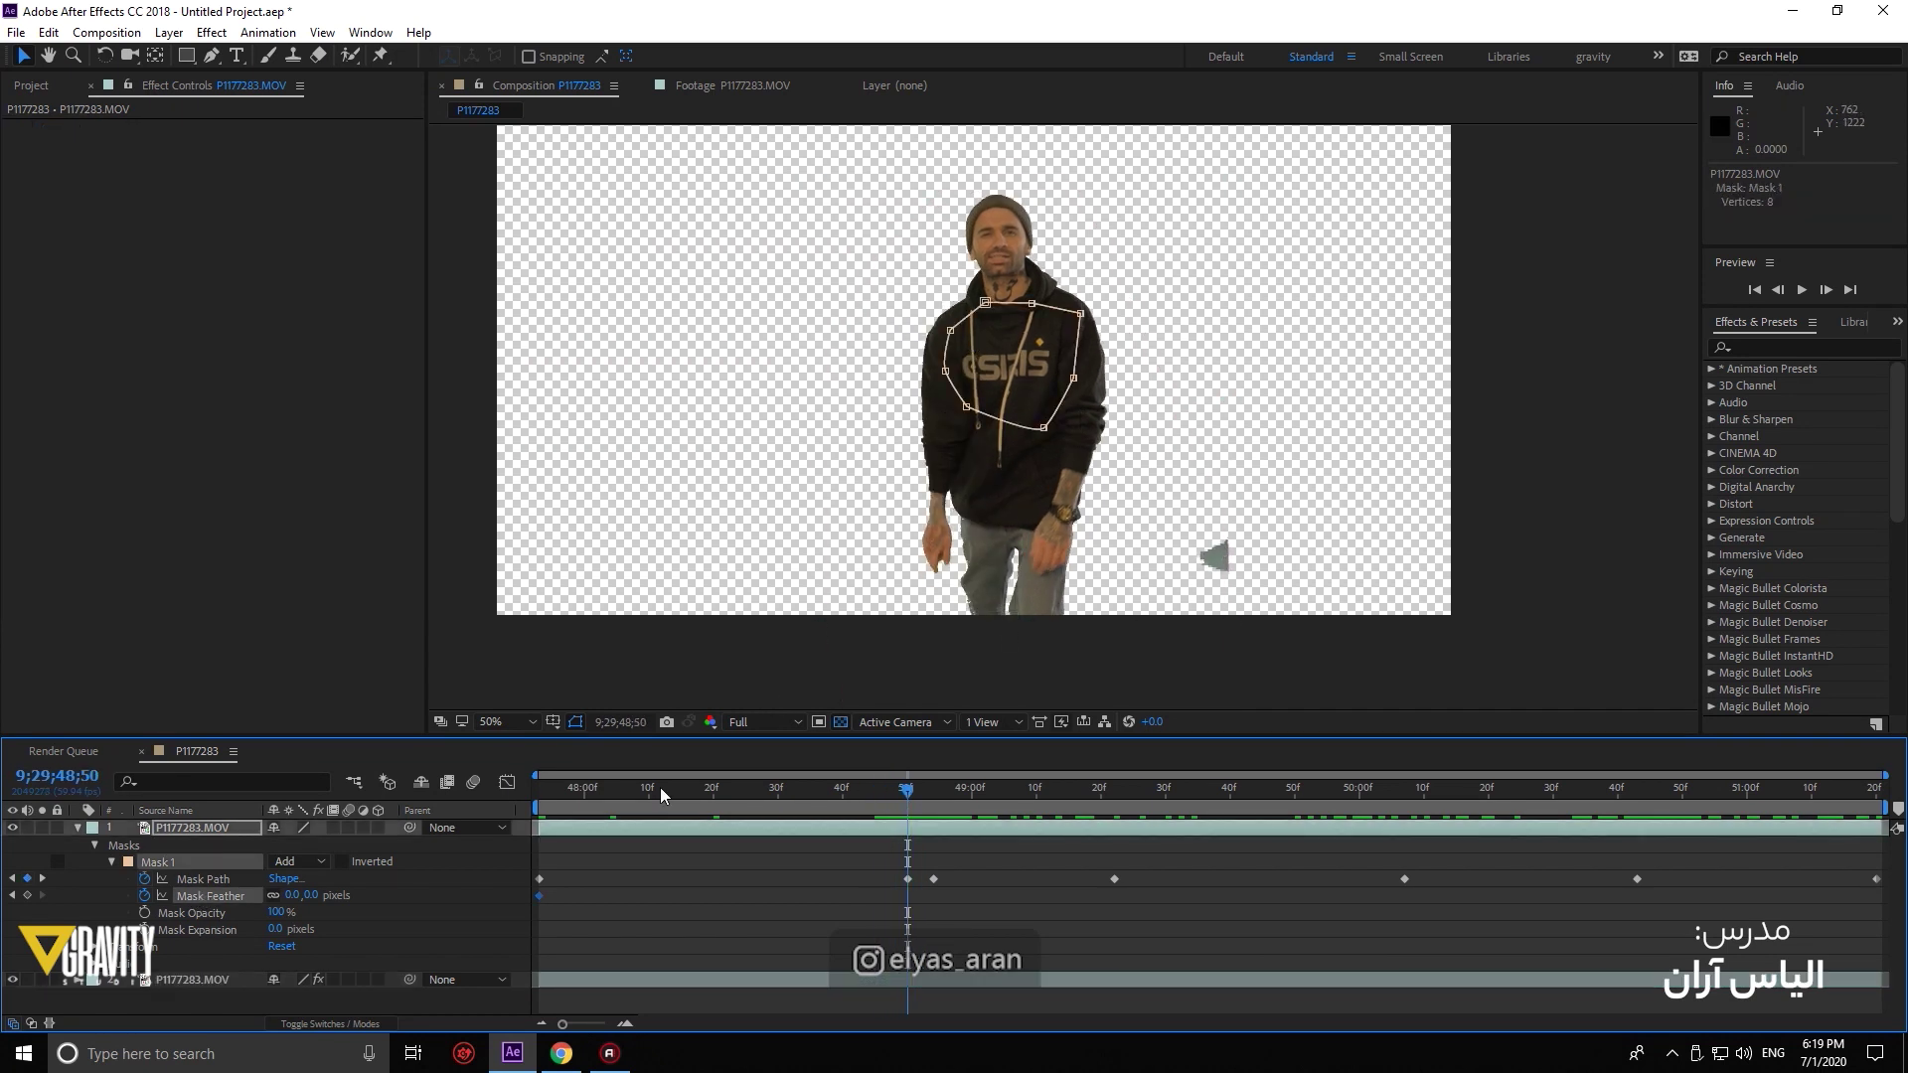
click(131, 982)
scroll(143, 992, down, 2)
click(158, 887)
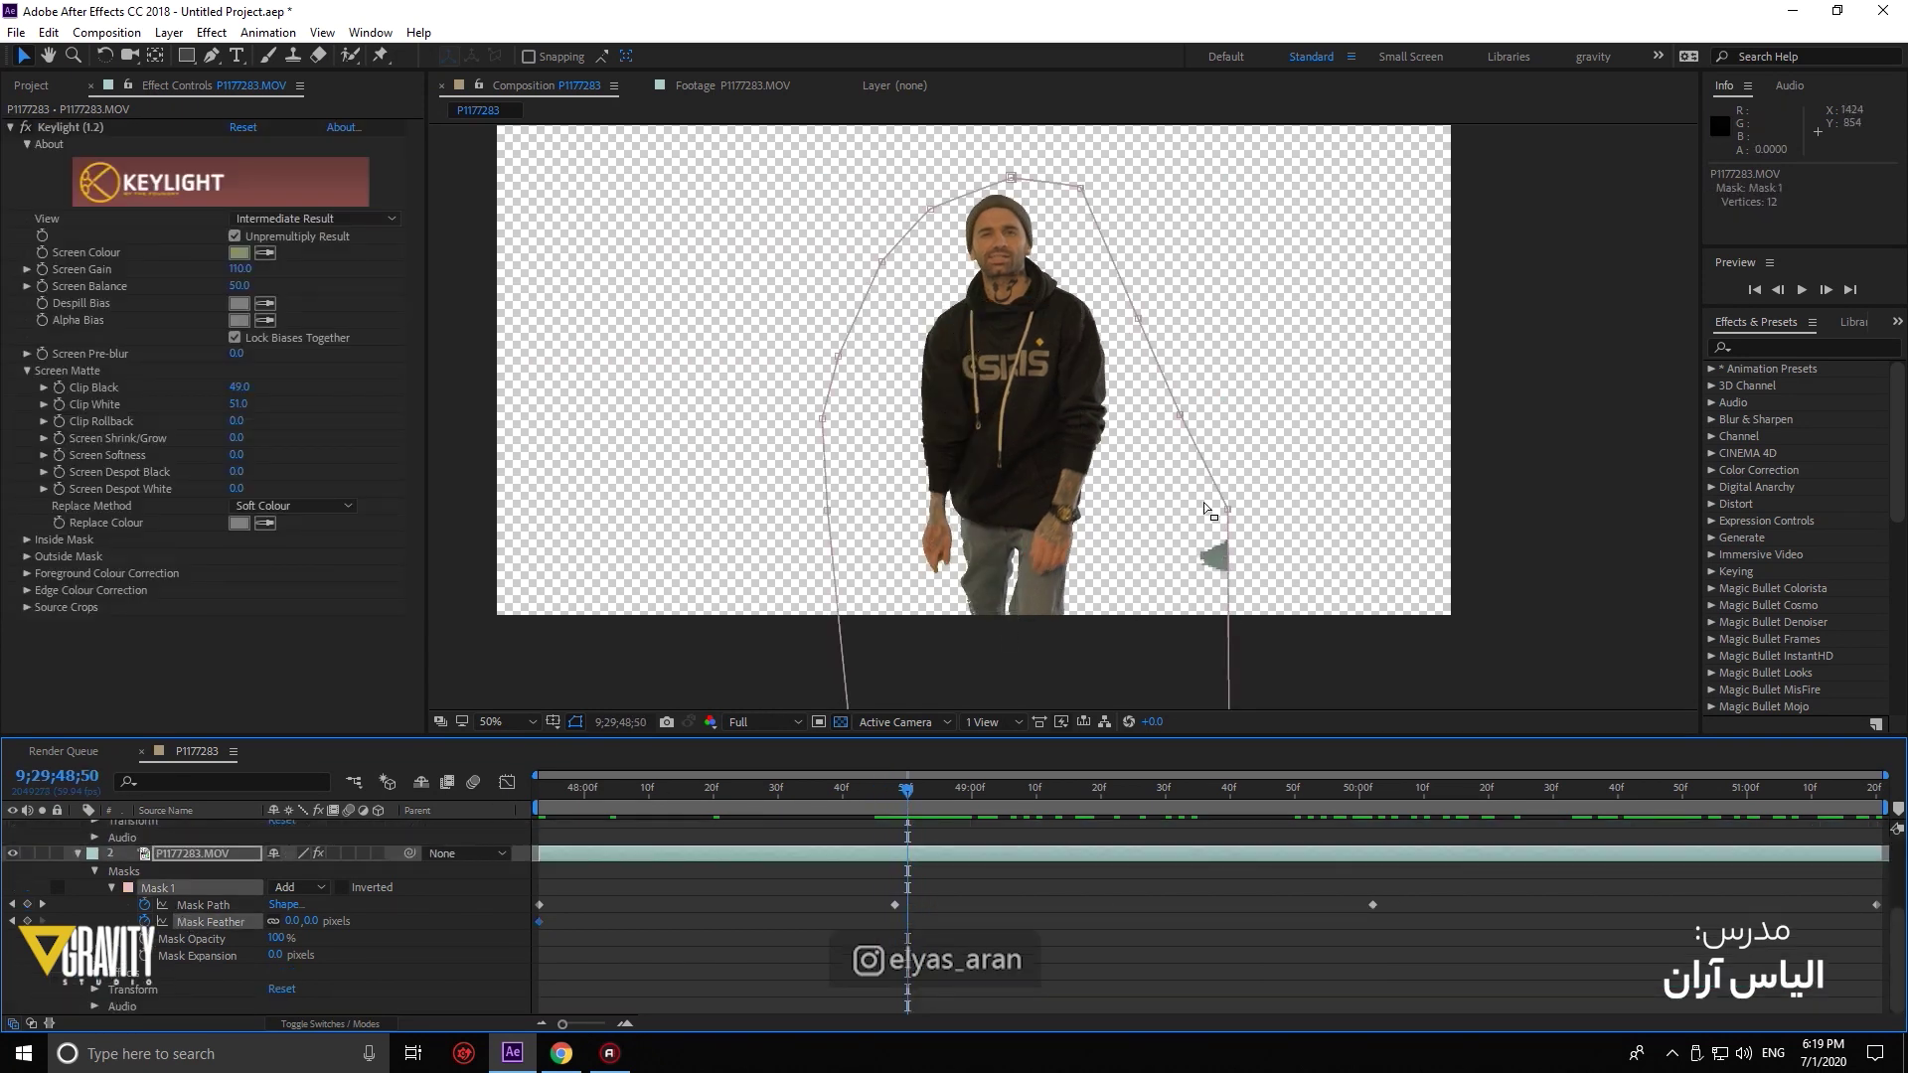
drag(908, 790, 891, 801)
drag(1230, 507, 1233, 508)
drag(887, 790, 898, 857)
click(907, 827)
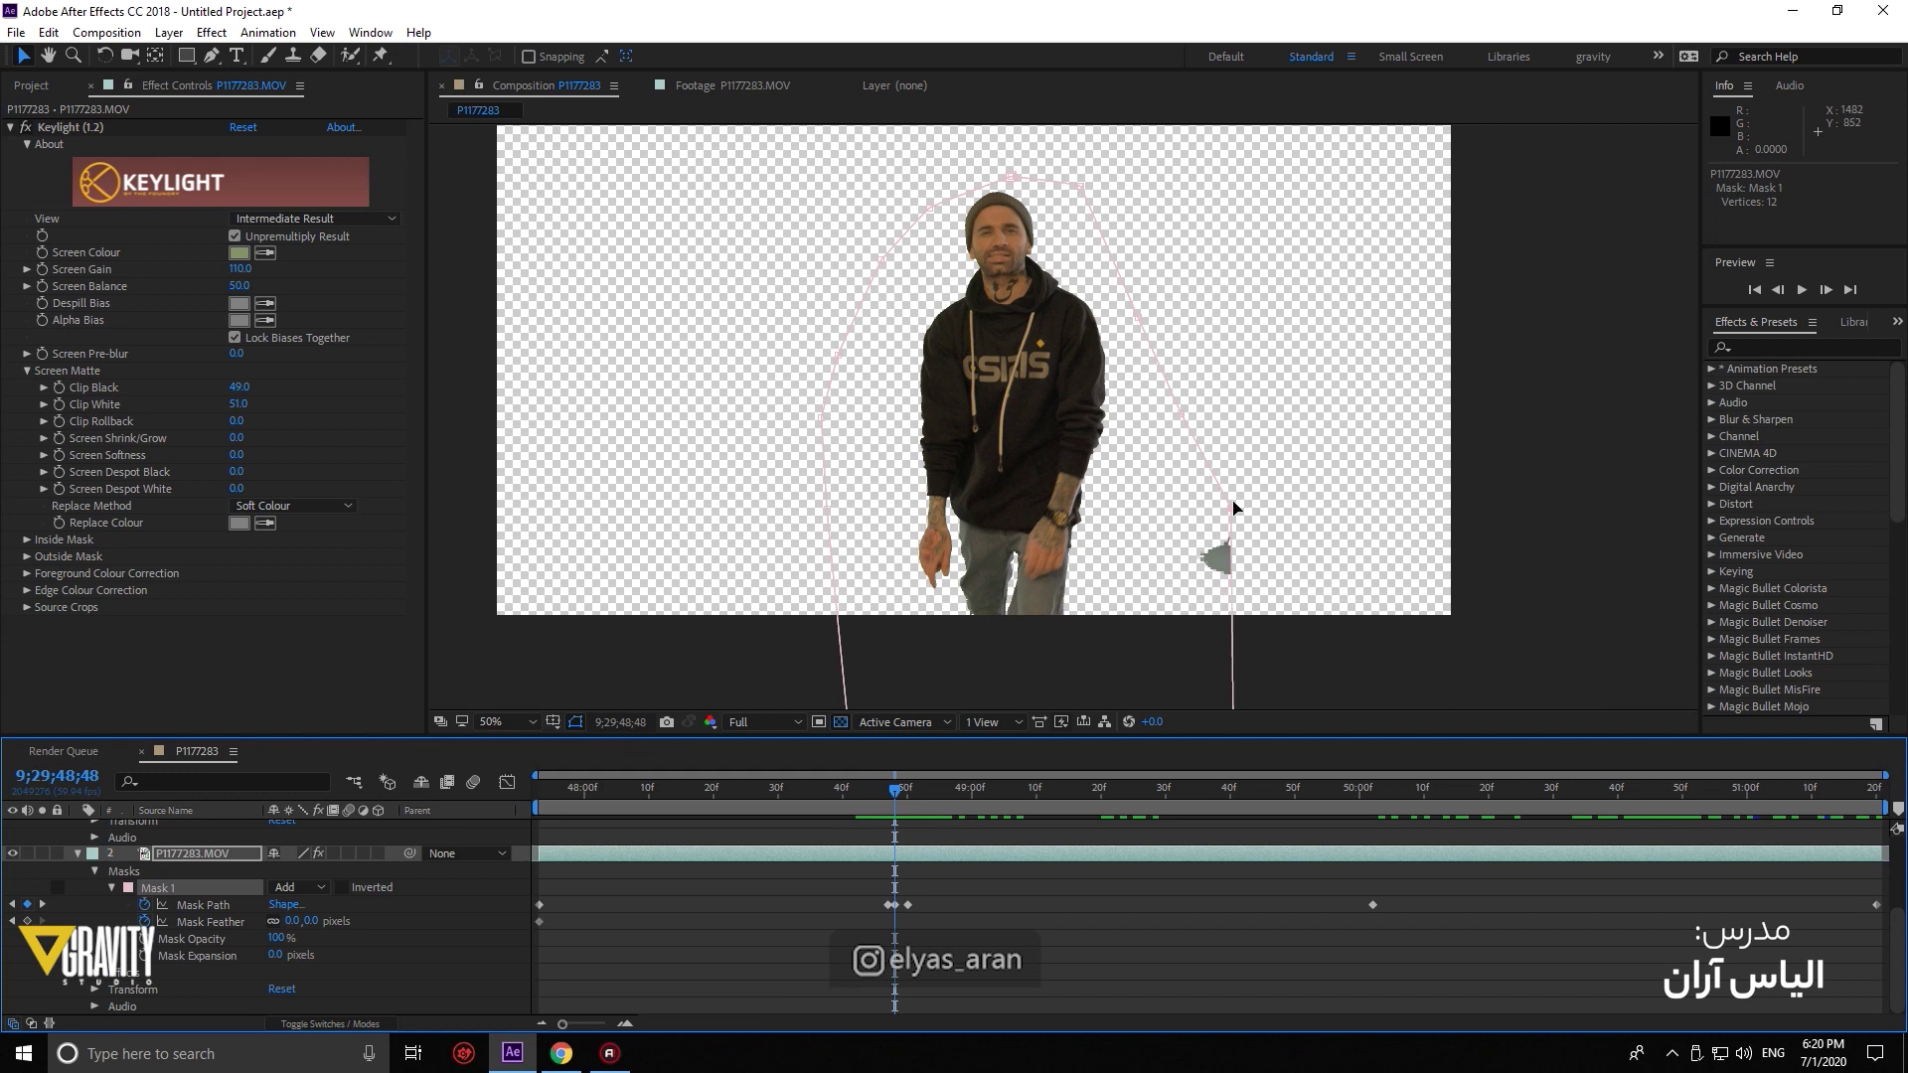
Scrub ahead to check the mask, then return to the first Mask Path keyframe
drag(895, 790, 1386, 790)
key(j)
key(j)
key(j)
key(j)
drag(582, 792, 539, 793)
Apply Keying > Key Cleaner to the keyed layer
click(212, 33)
click(742, 552)
click(212, 33)
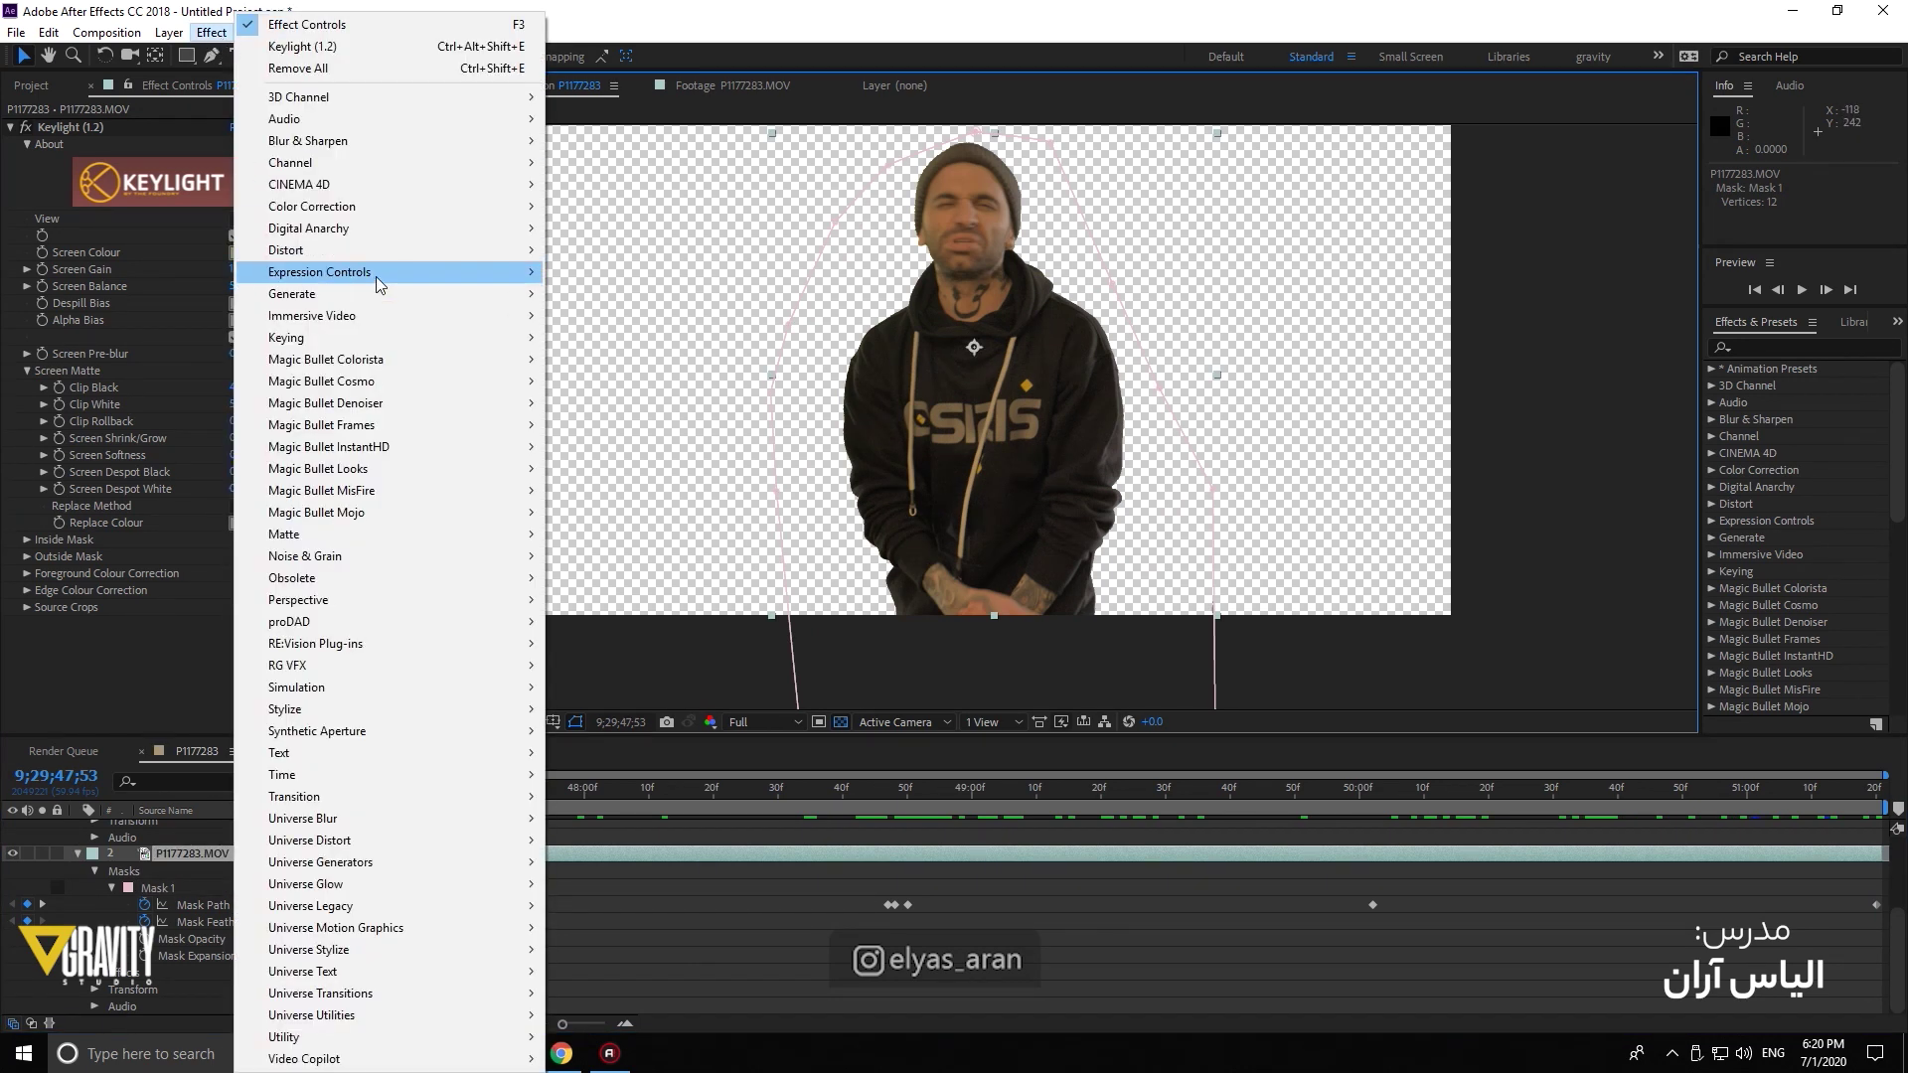
mouse_move(384, 338)
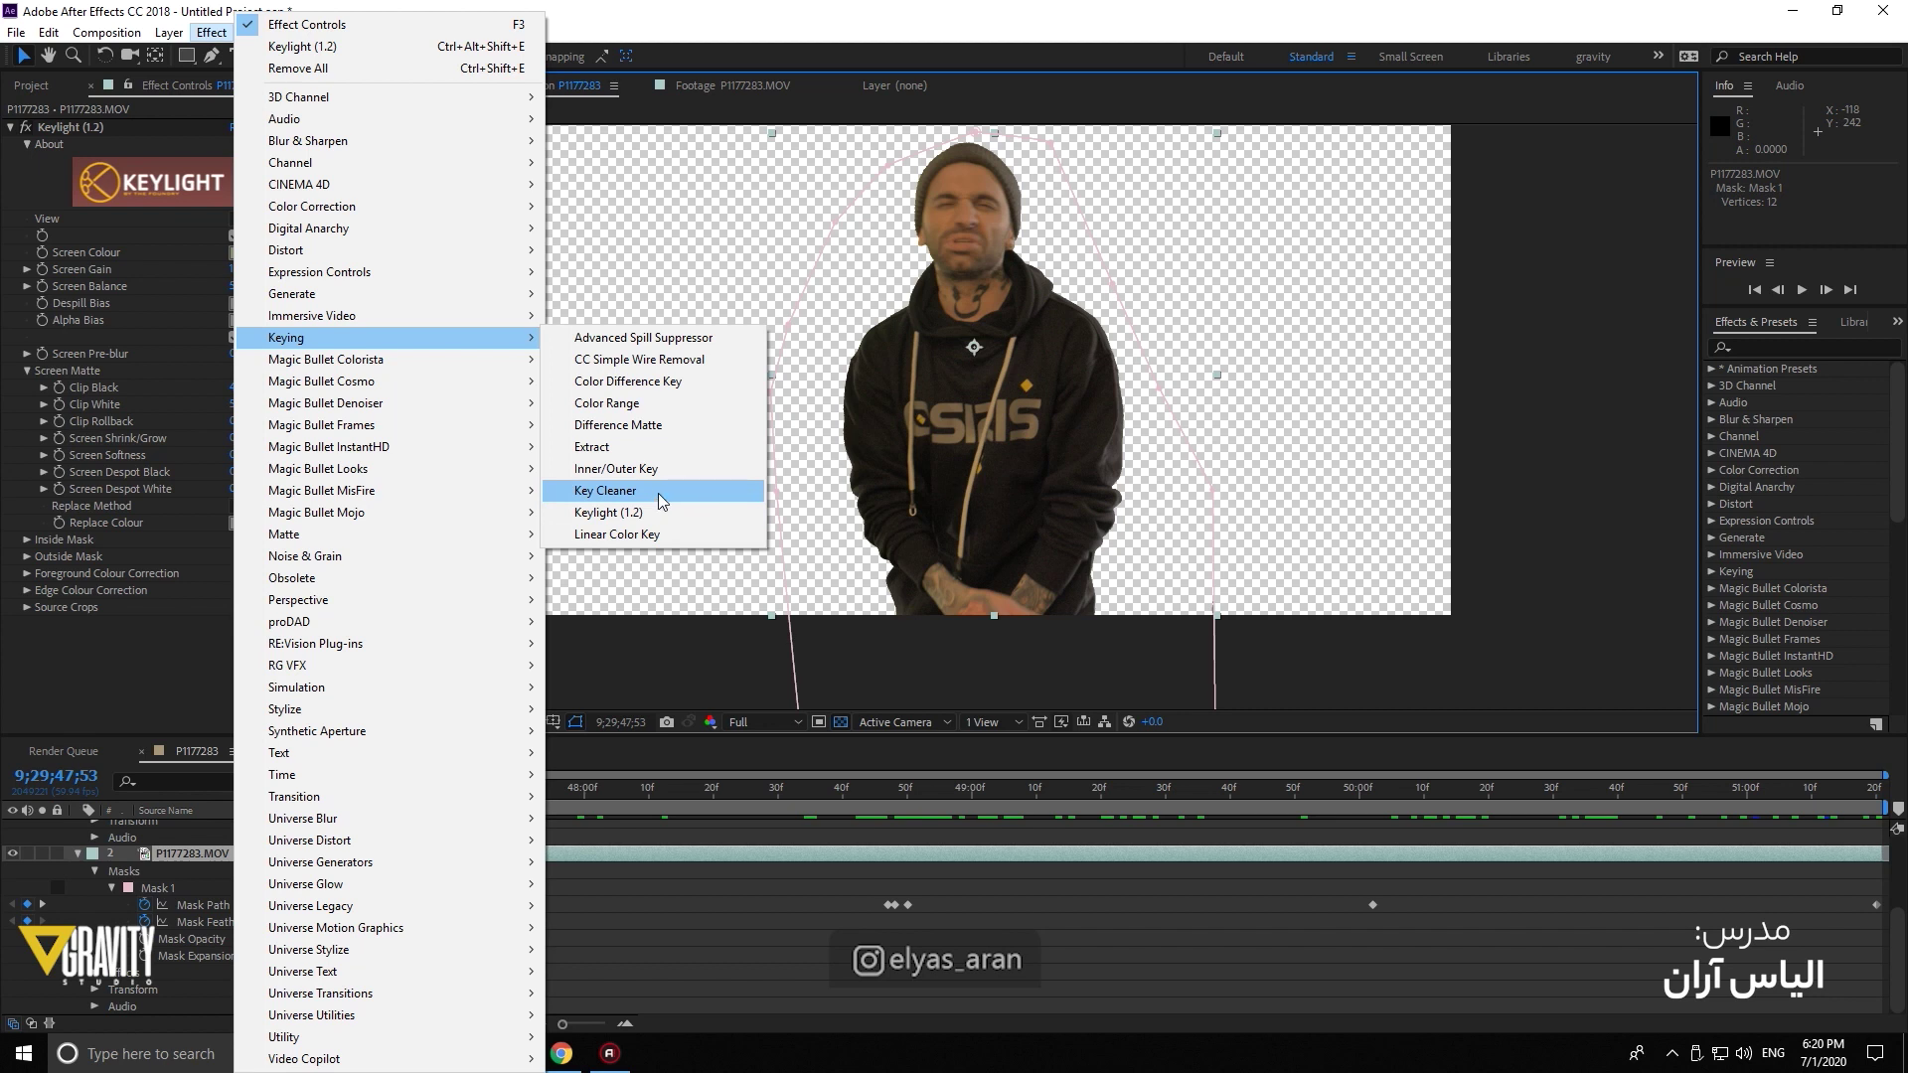
click(658, 493)
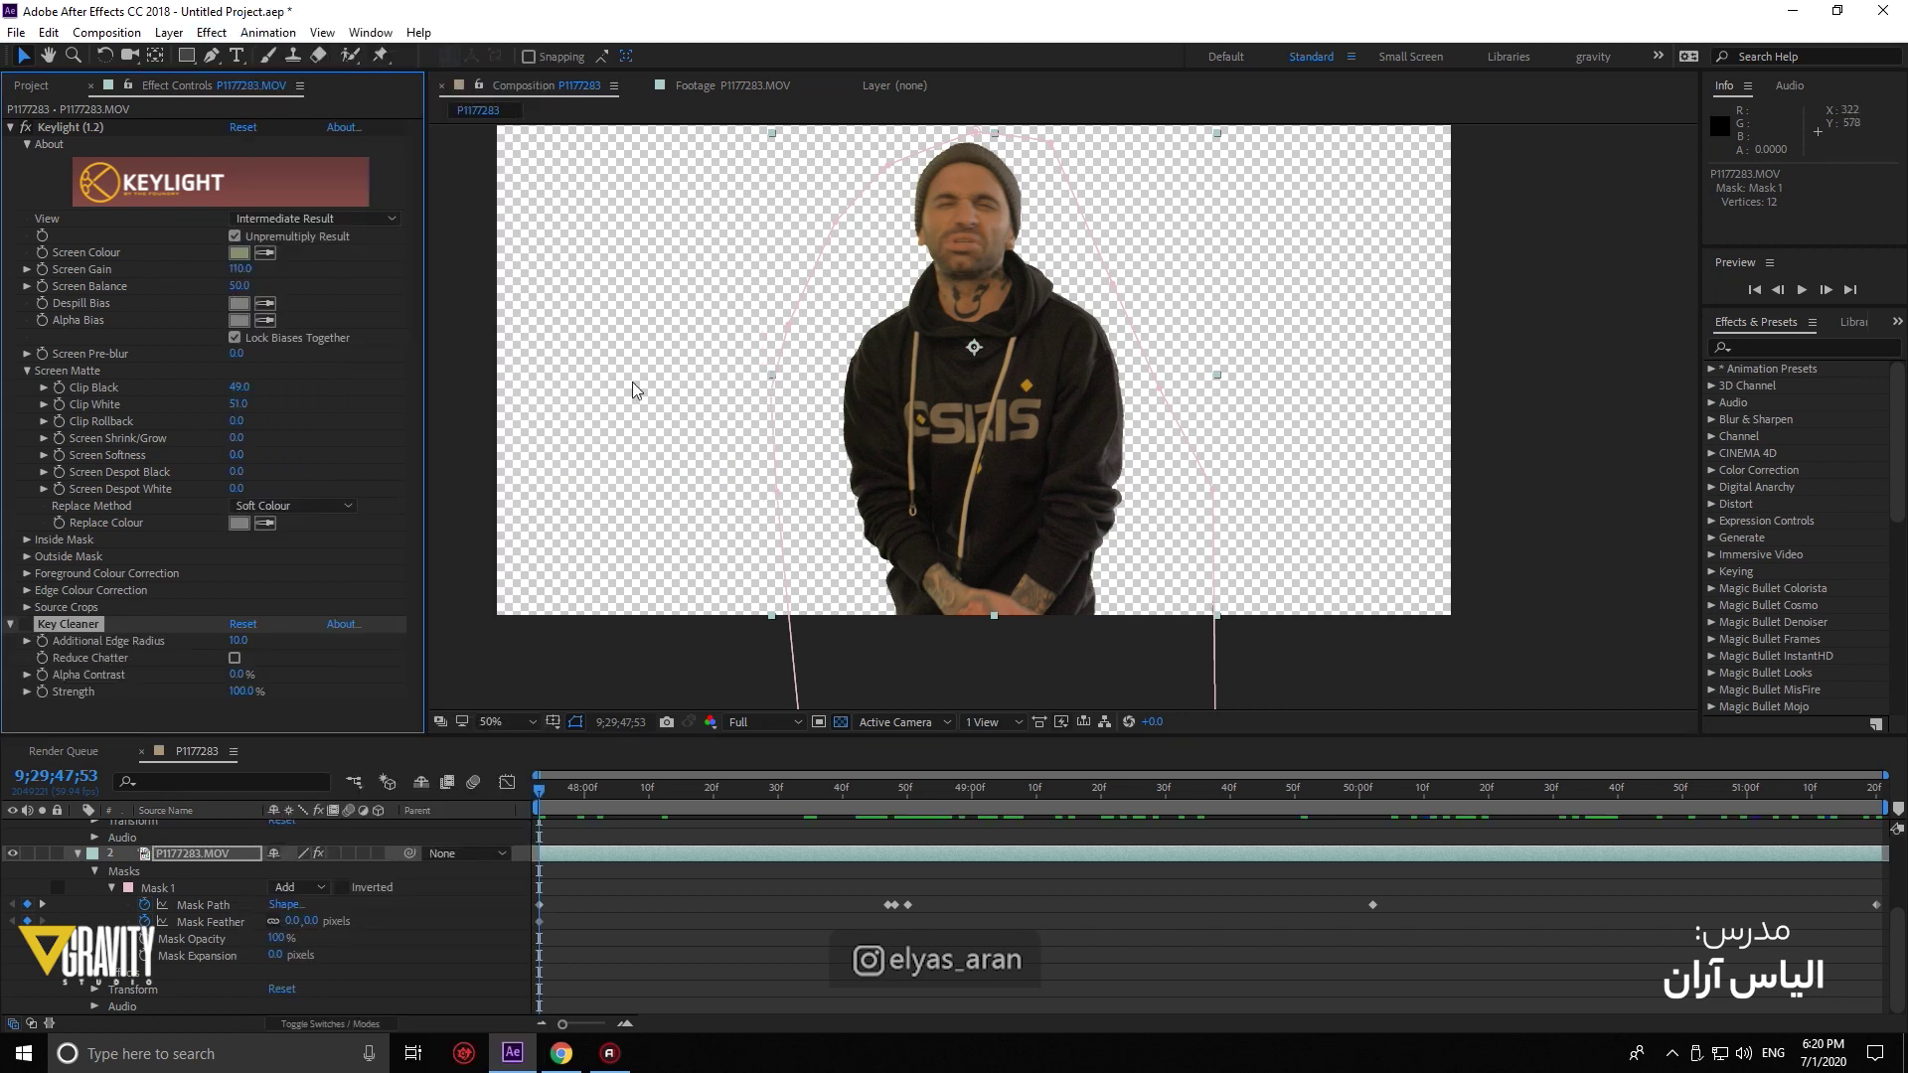
Enable Reduce Chatter with Additional Edge Radius 5.0, toggling Key Cleaner to compare the shoulder edge
scroll(1116, 267, up, 4)
click(26, 636)
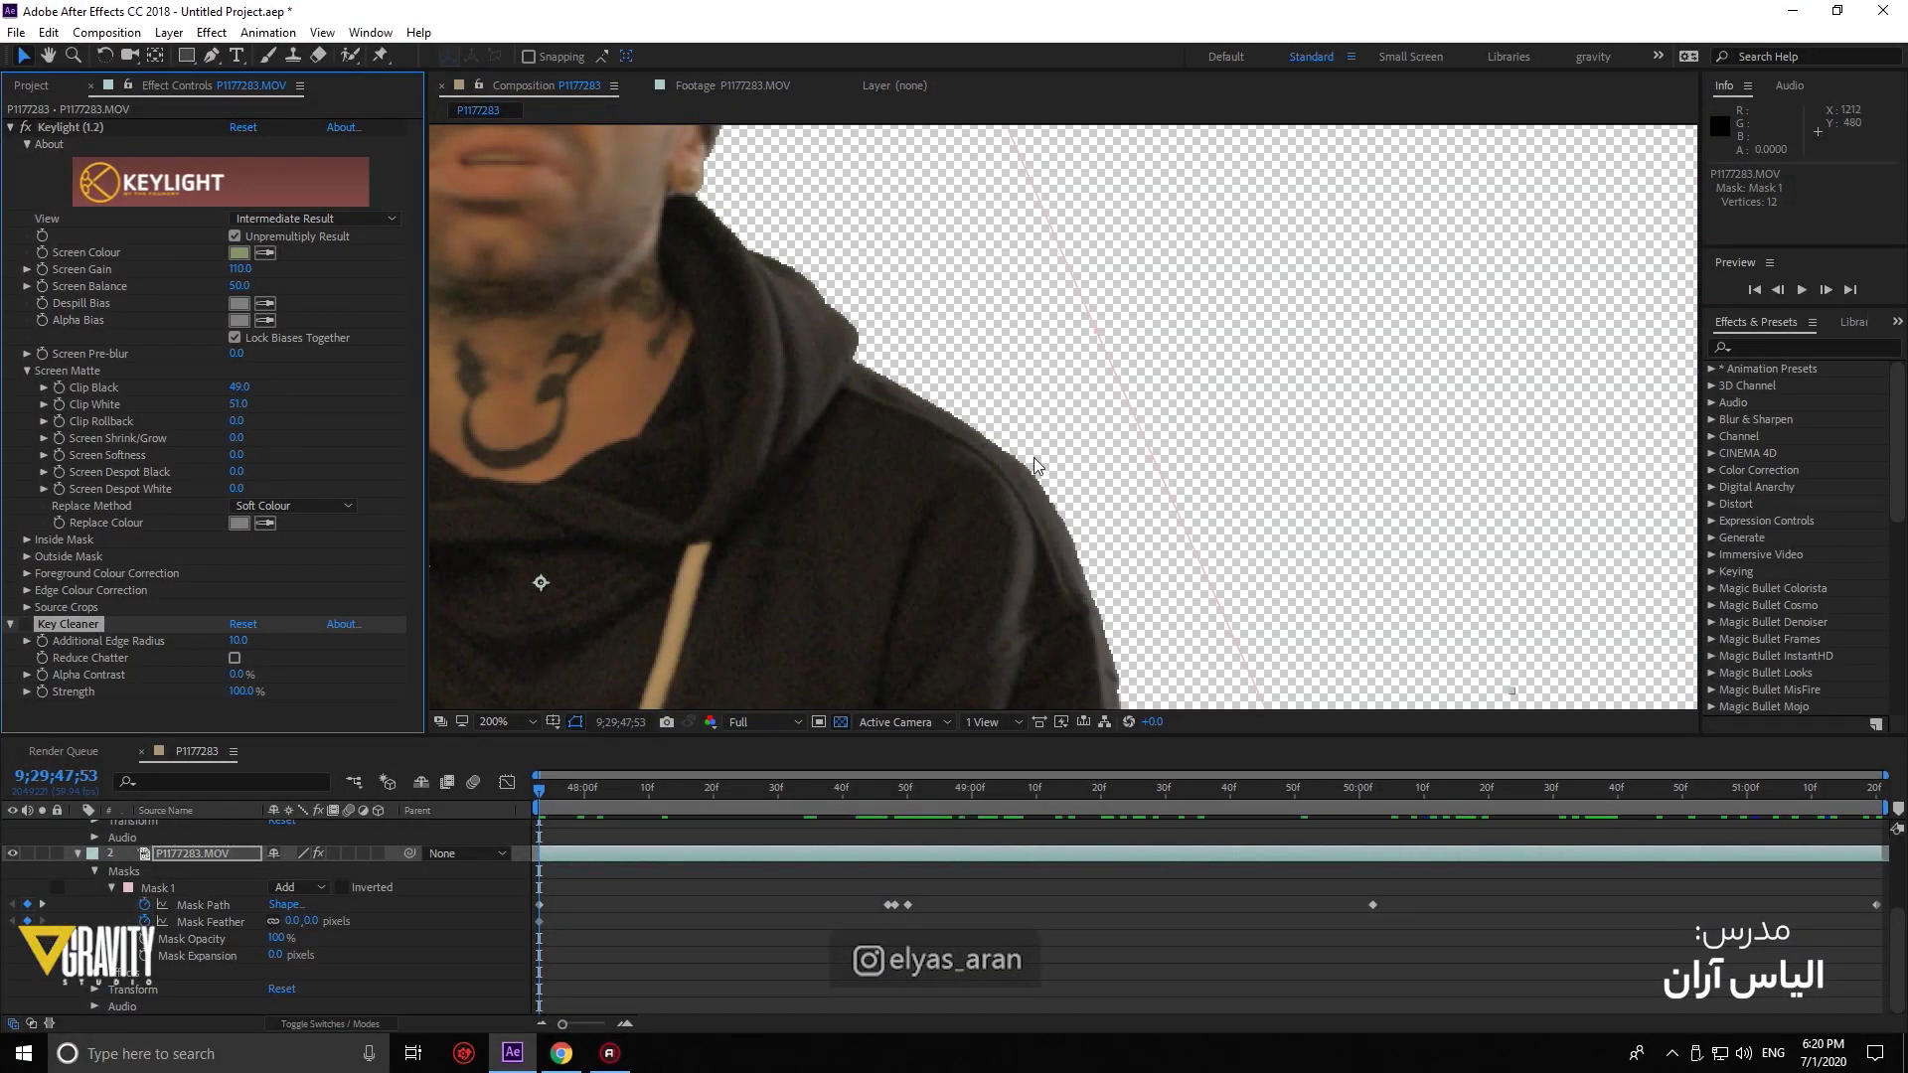
scroll(936, 403, up, 3)
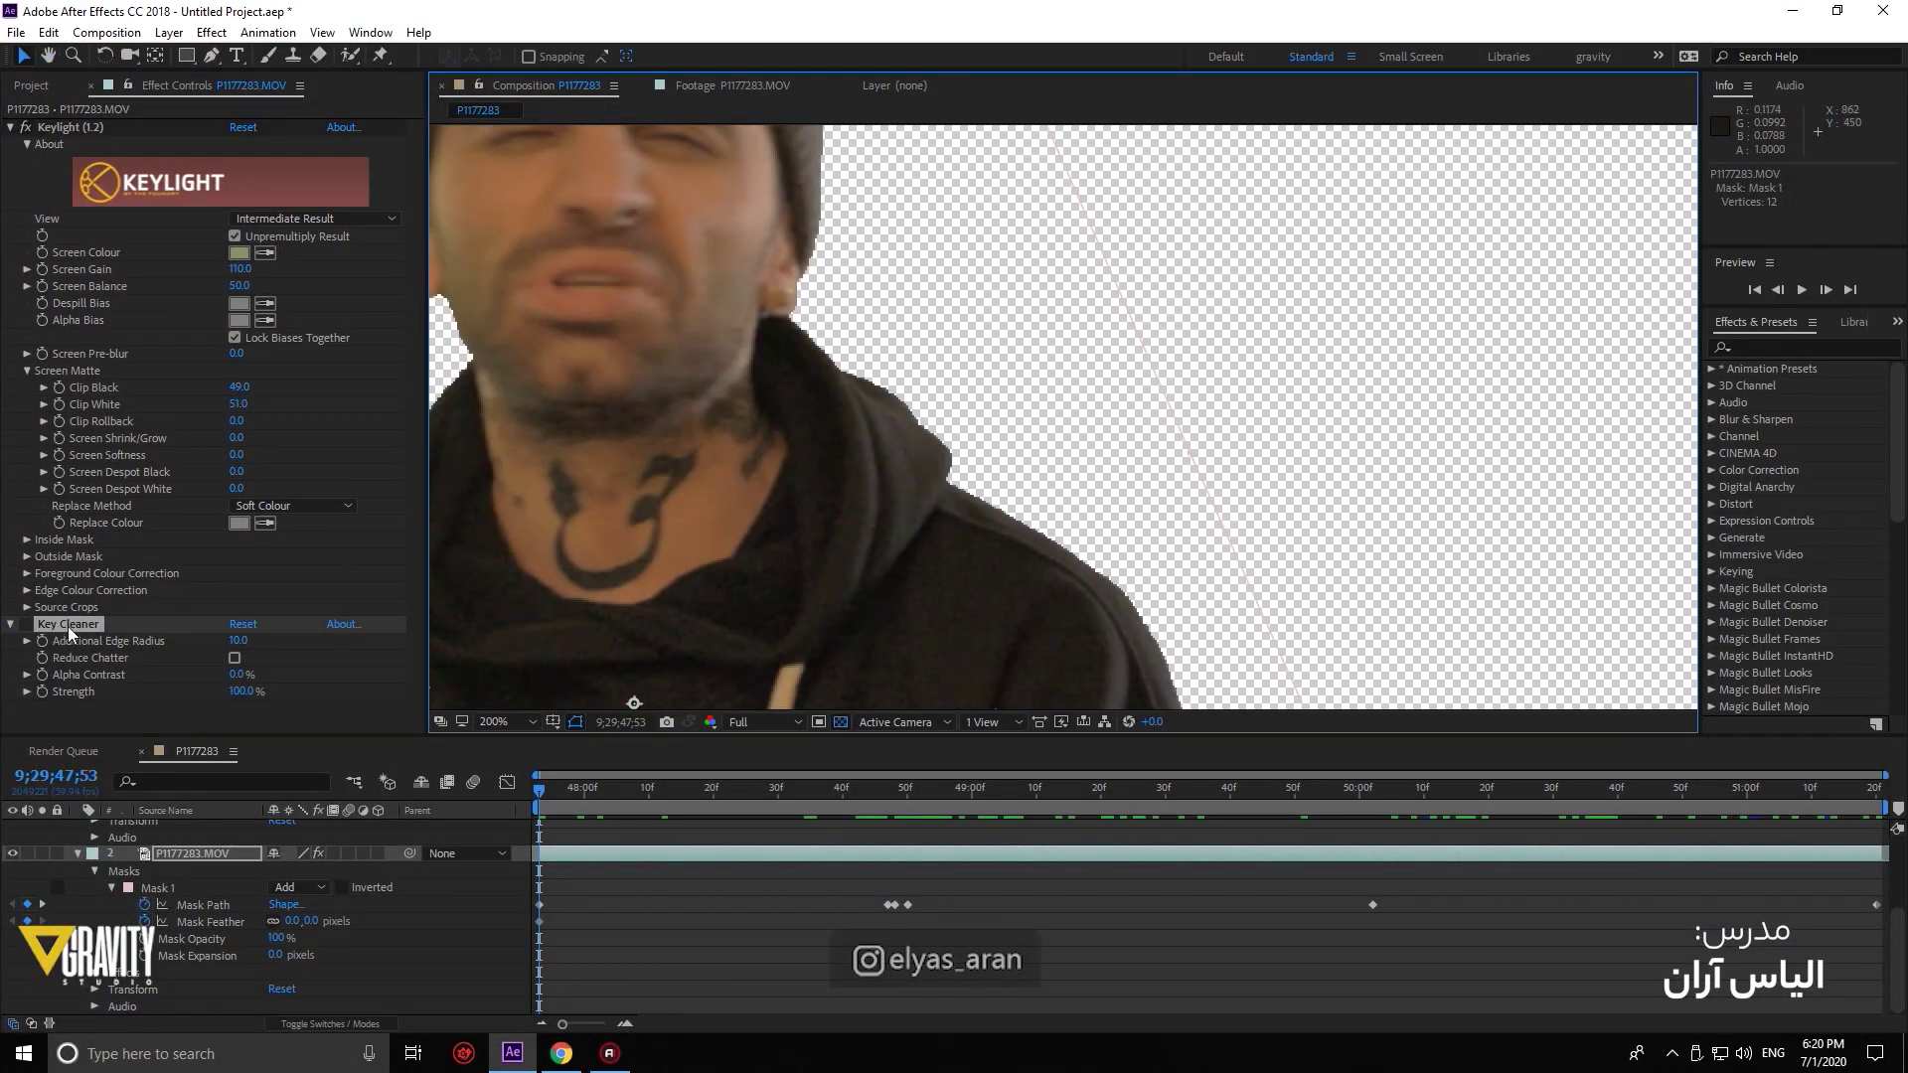
scroll(1180, 512, up, 3)
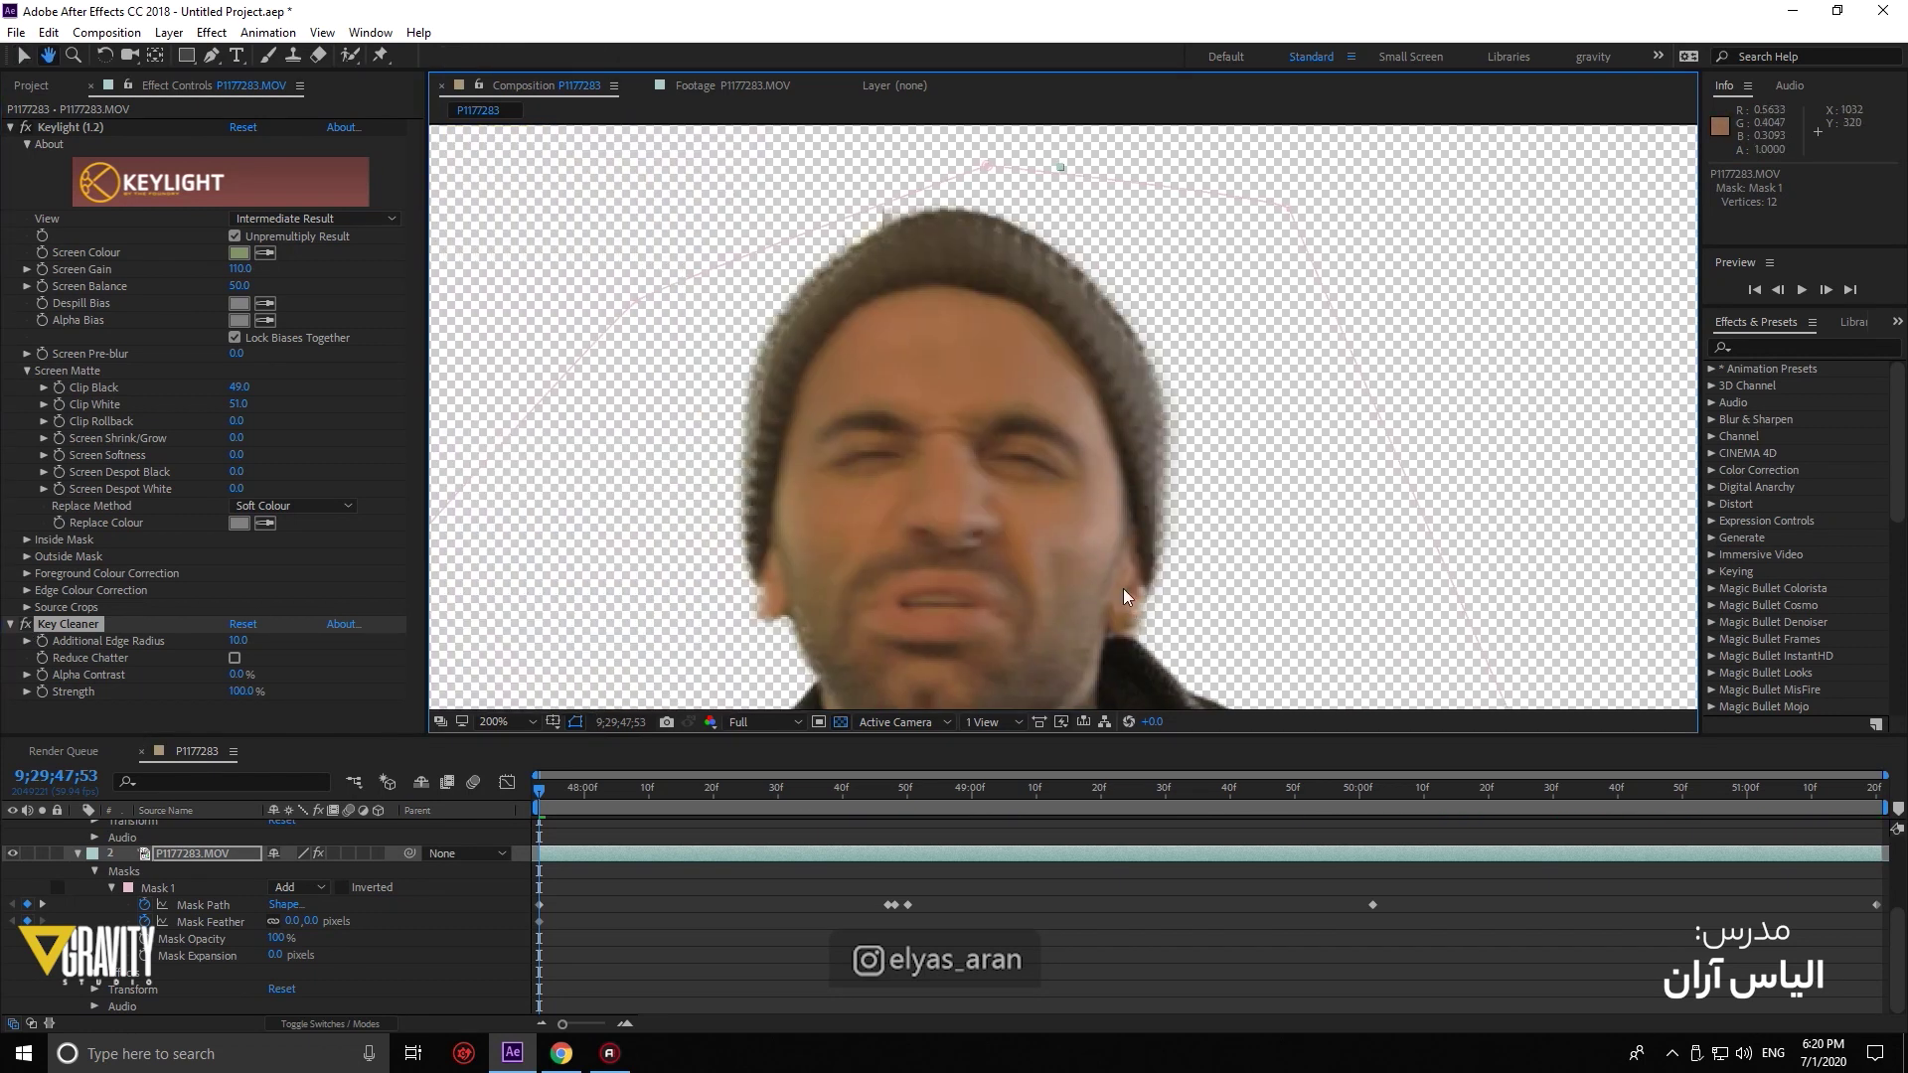
scroll(997, 509, down, 4)
scroll(997, 508, down, 4)
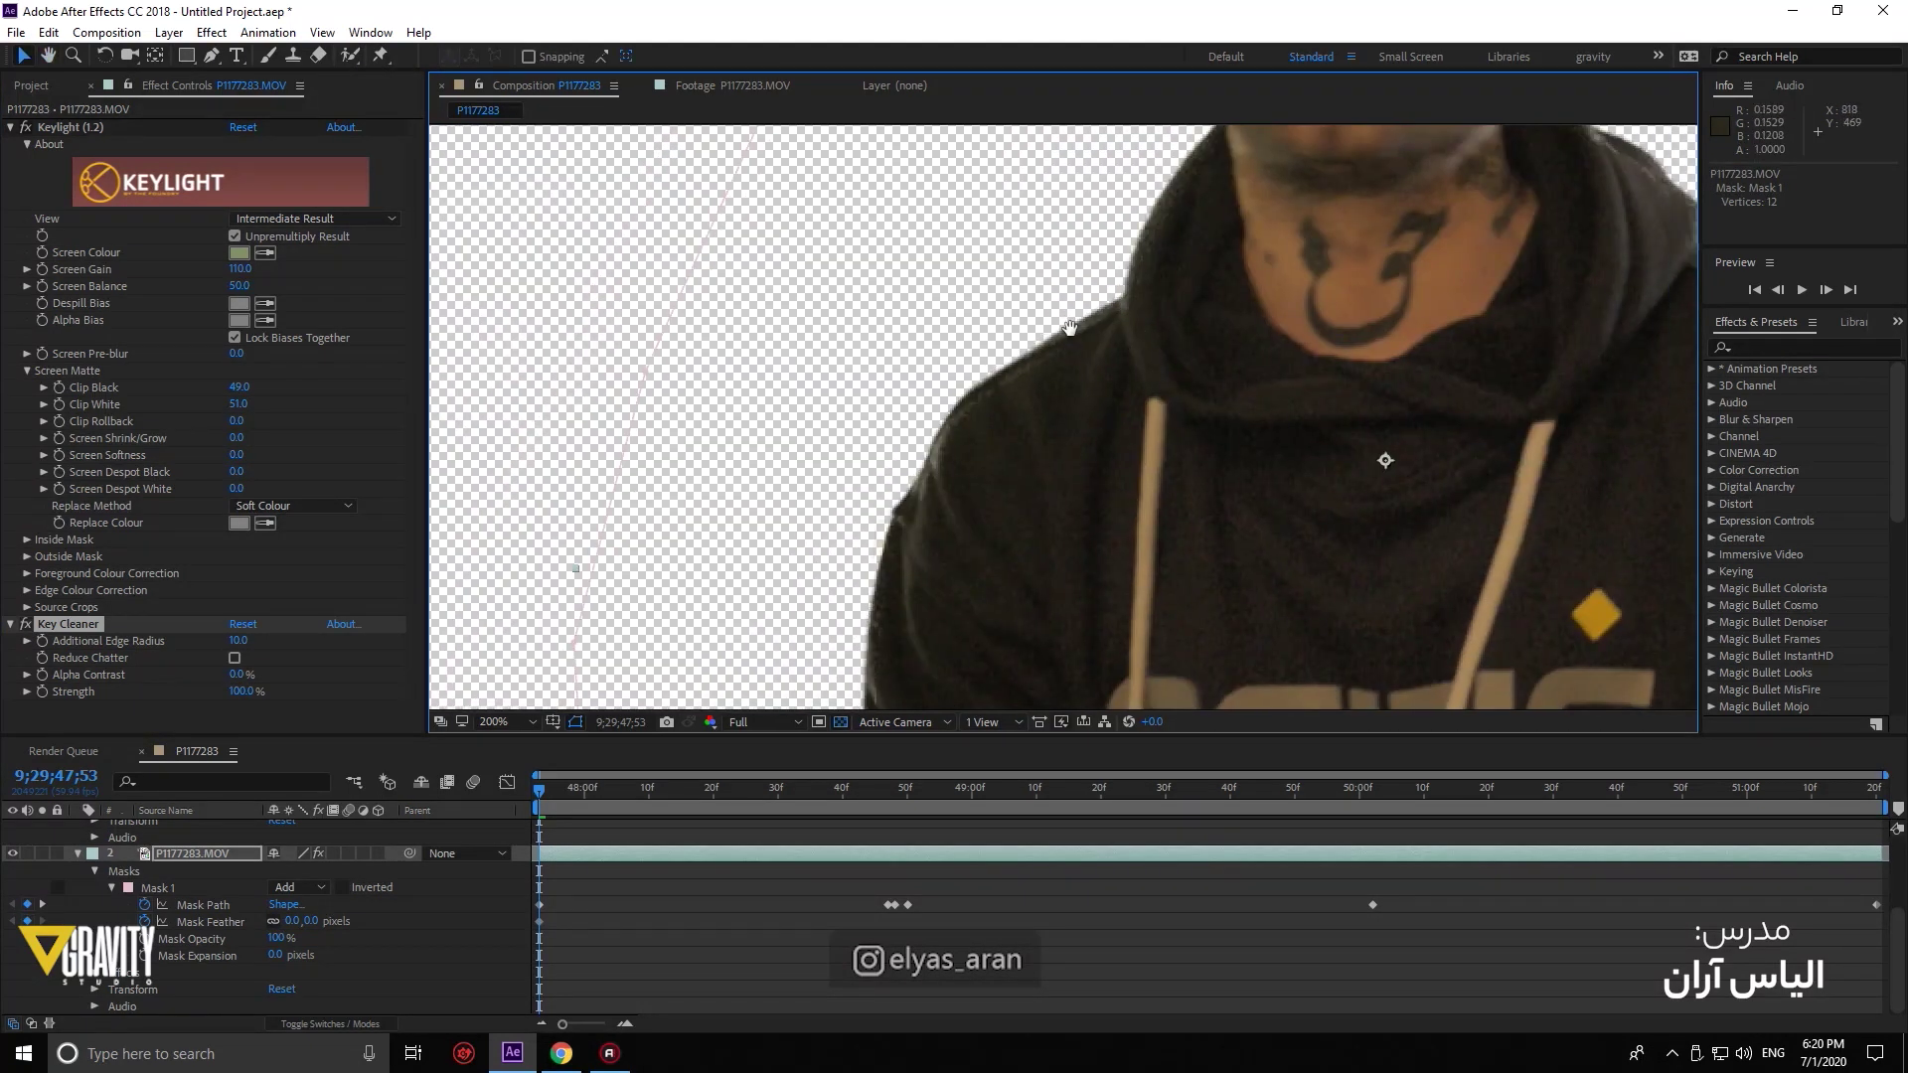
scroll(1382, 452, right, 4)
click(237, 660)
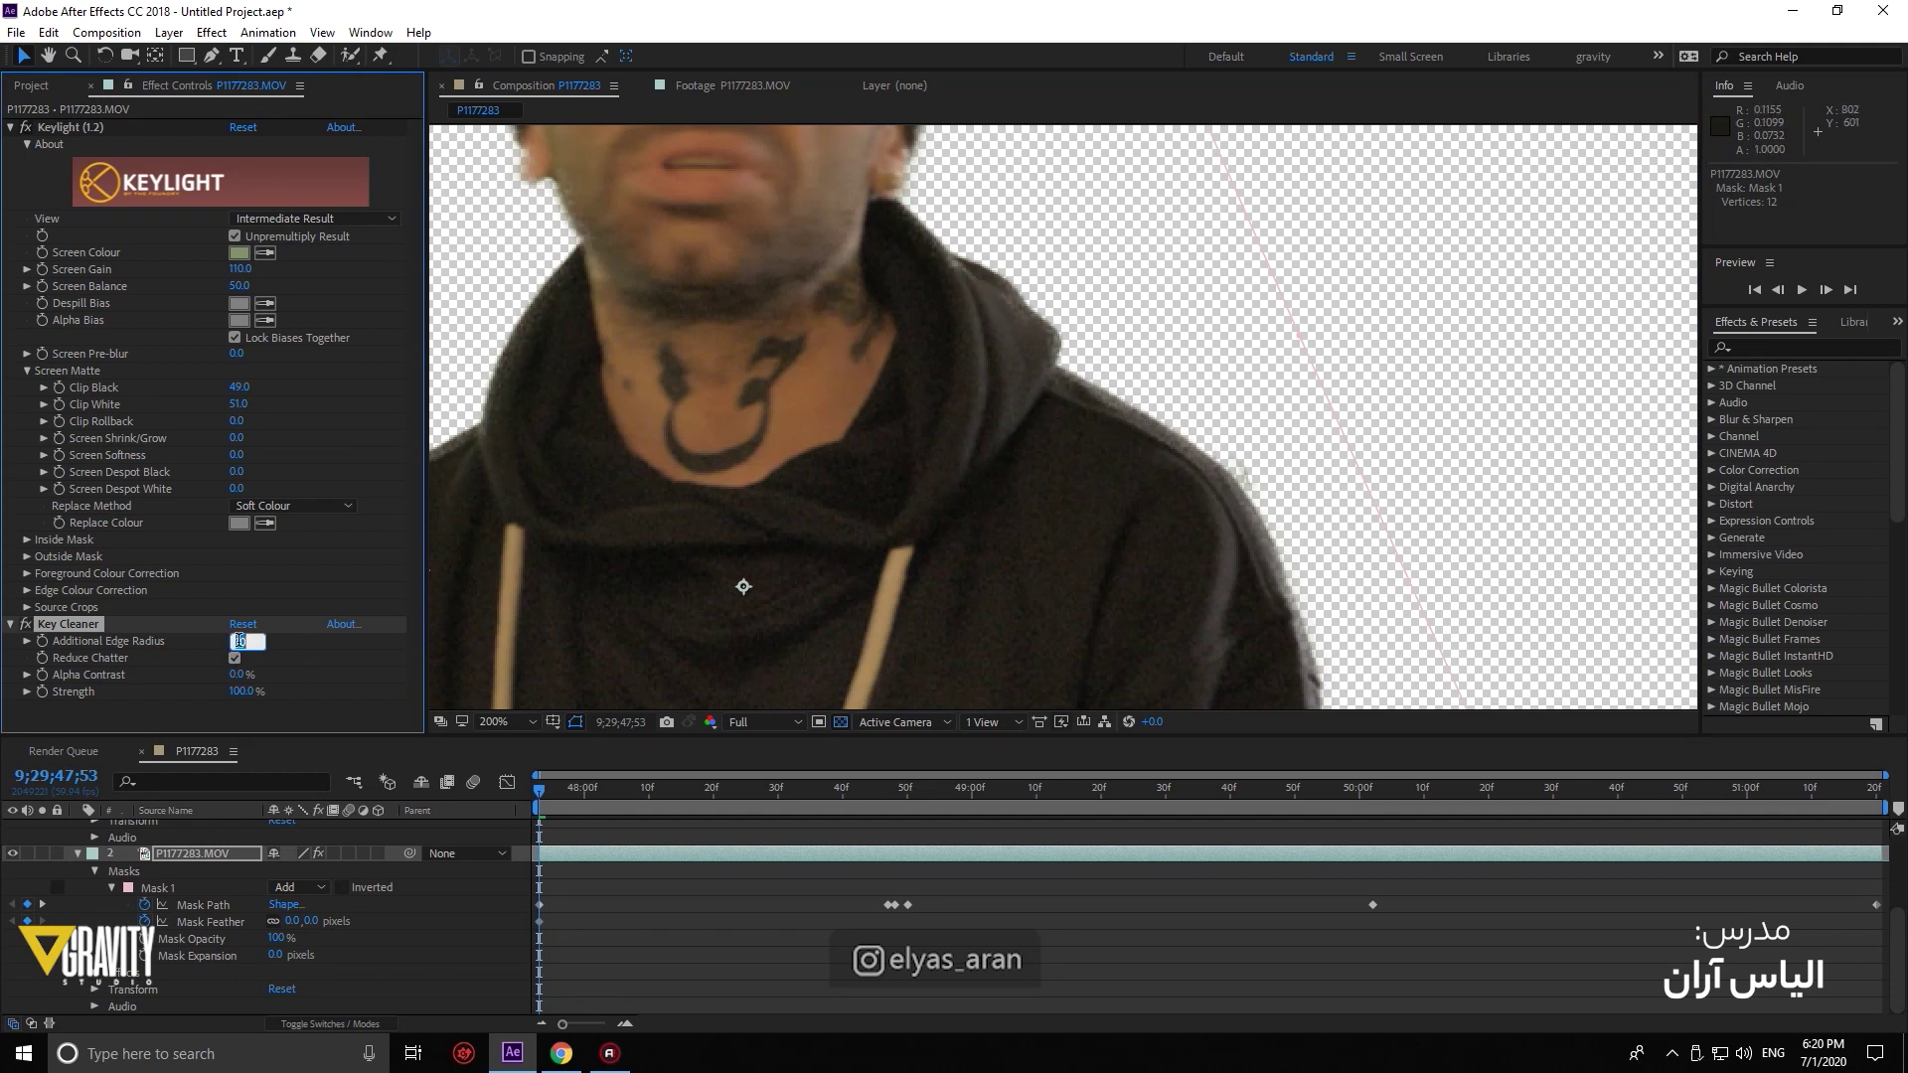
scroll(554, 196, down, 4)
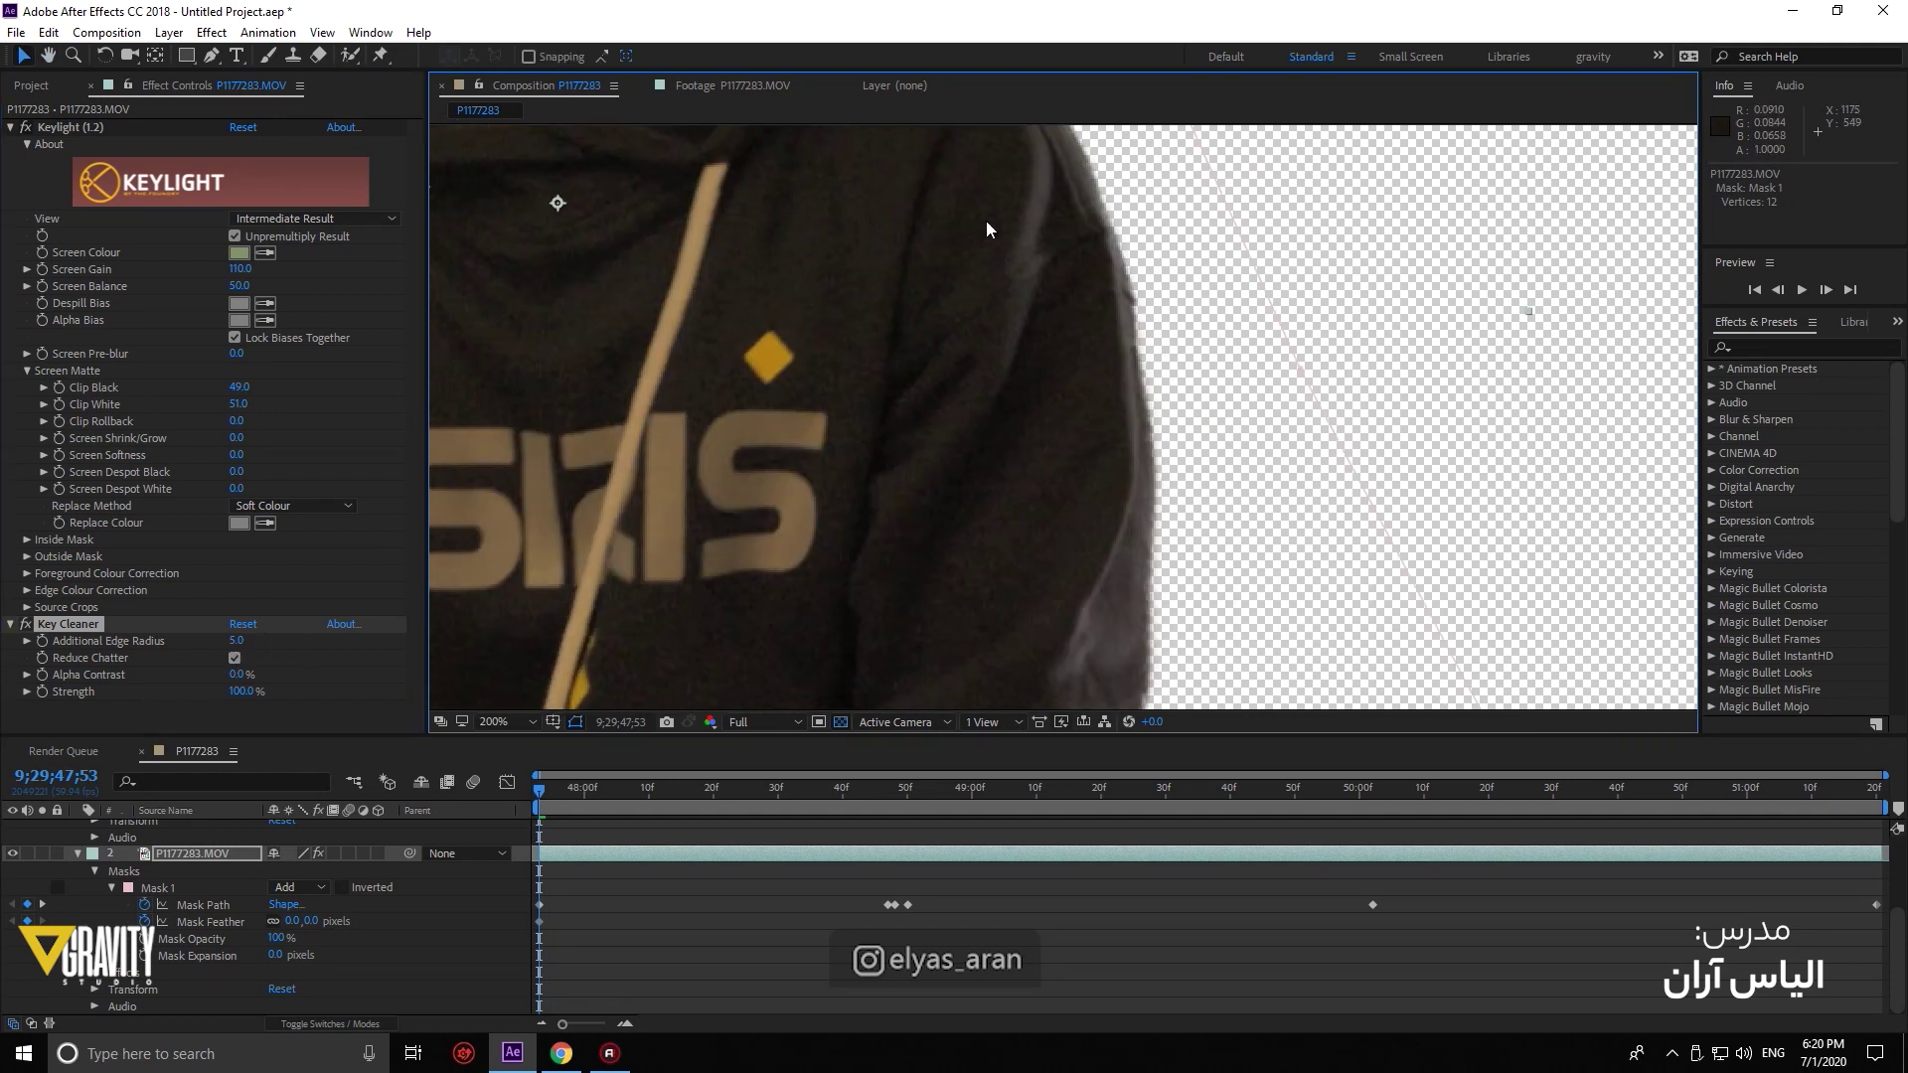
scroll(1023, 332, up, 2)
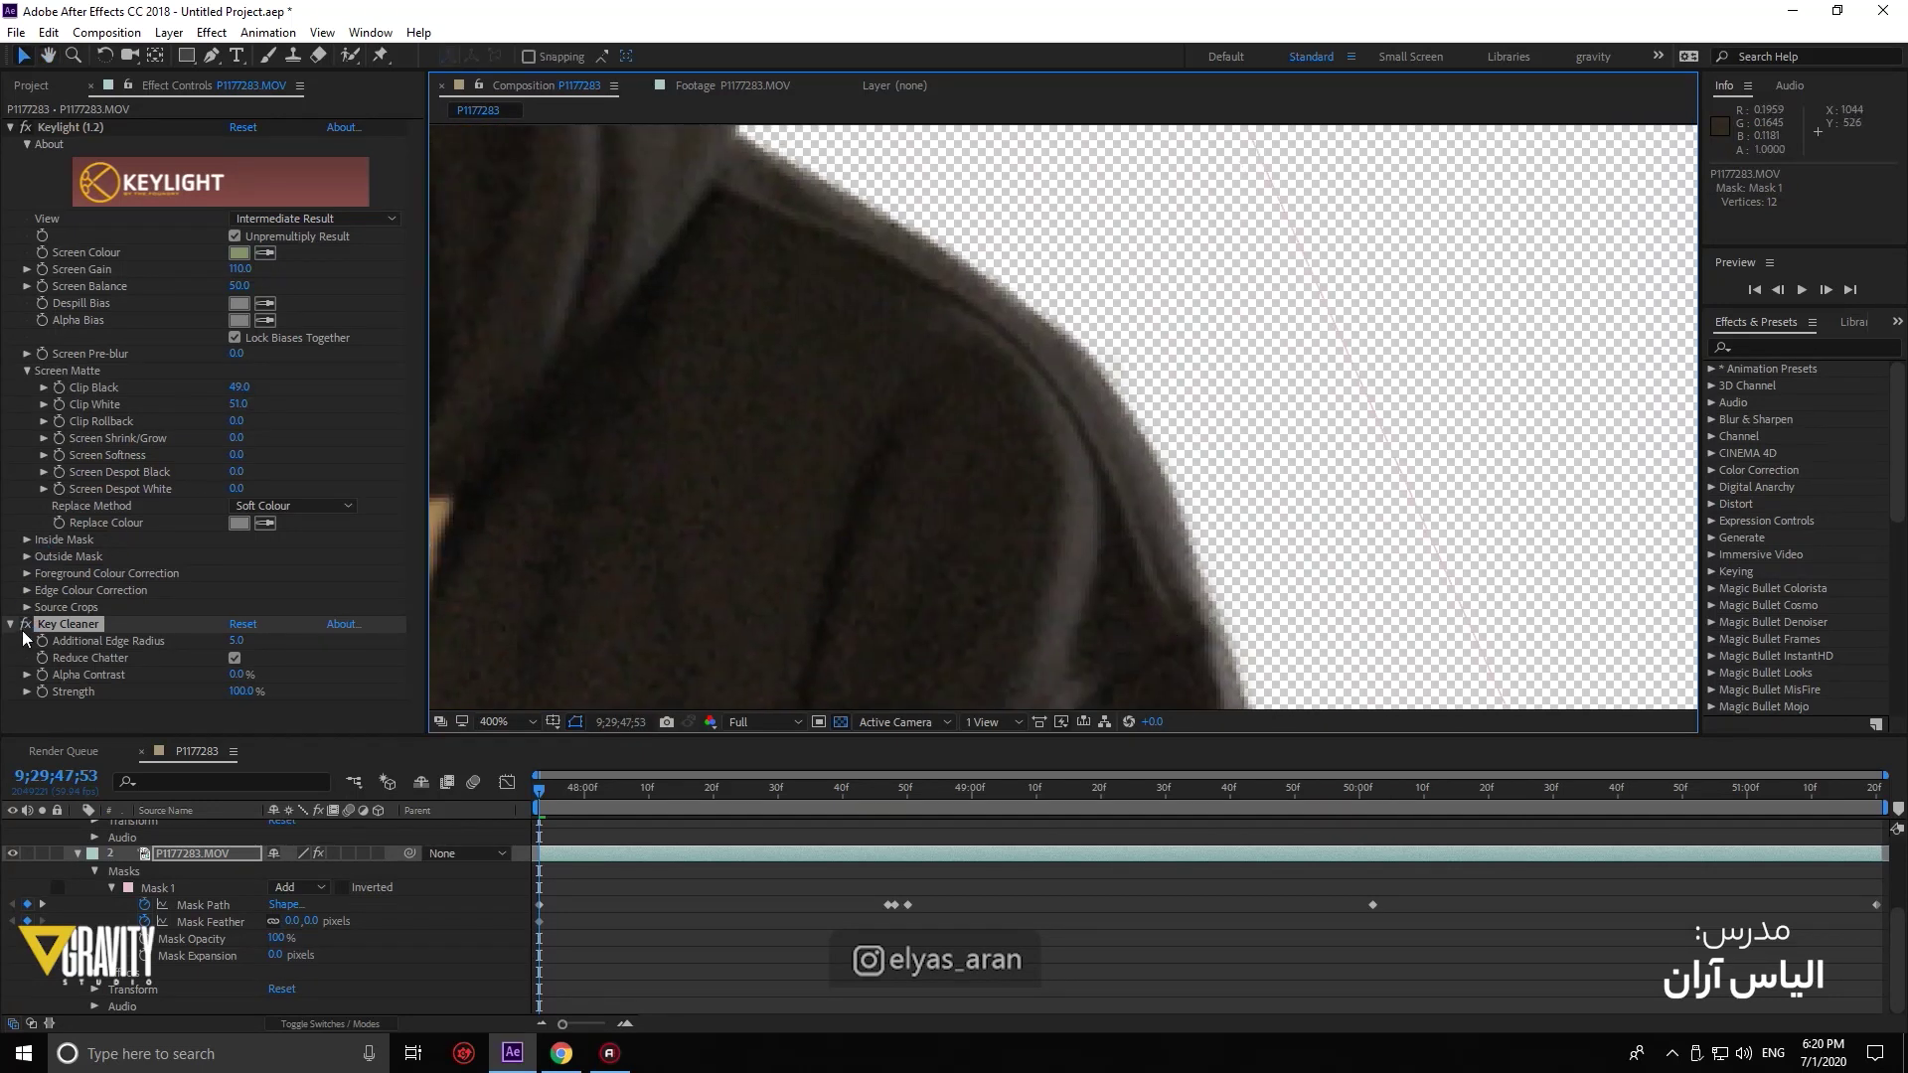
click(25, 626)
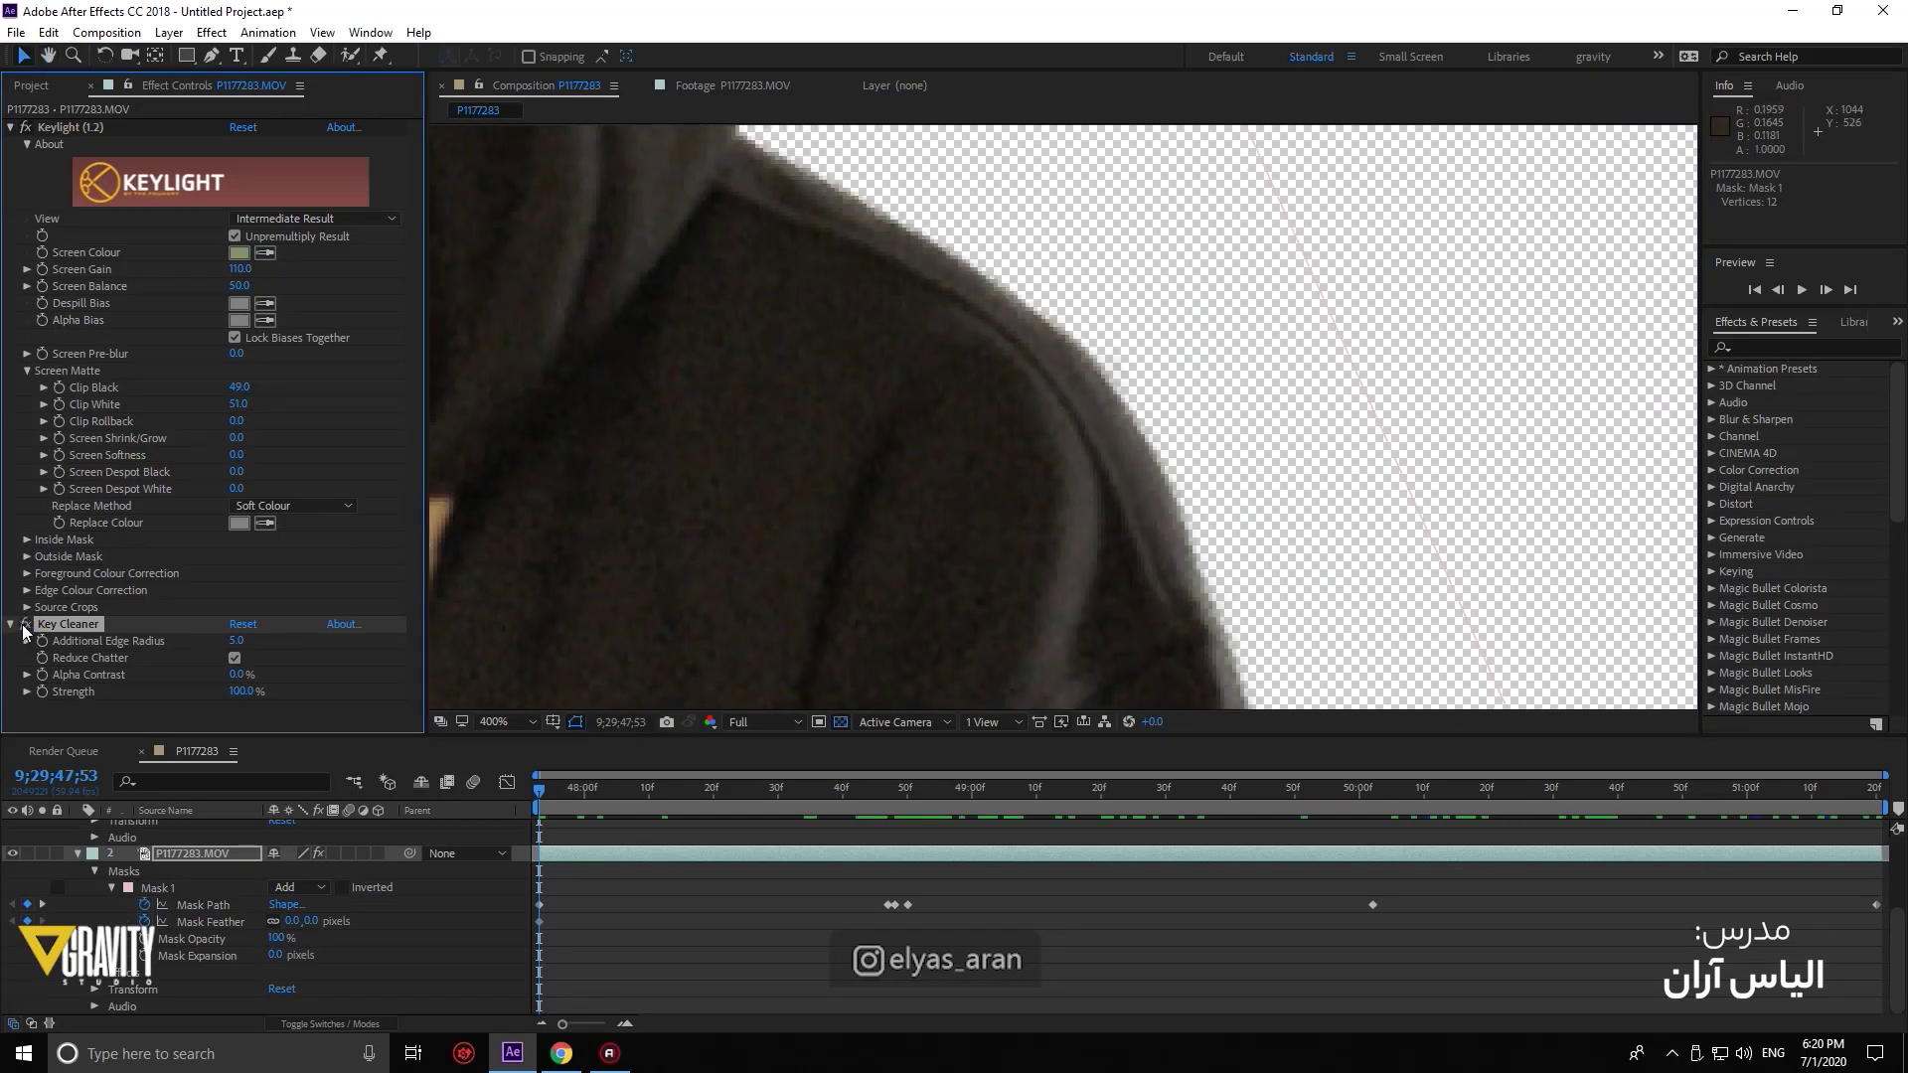
scroll(929, 318, down, 6)
key(space)
key(space)
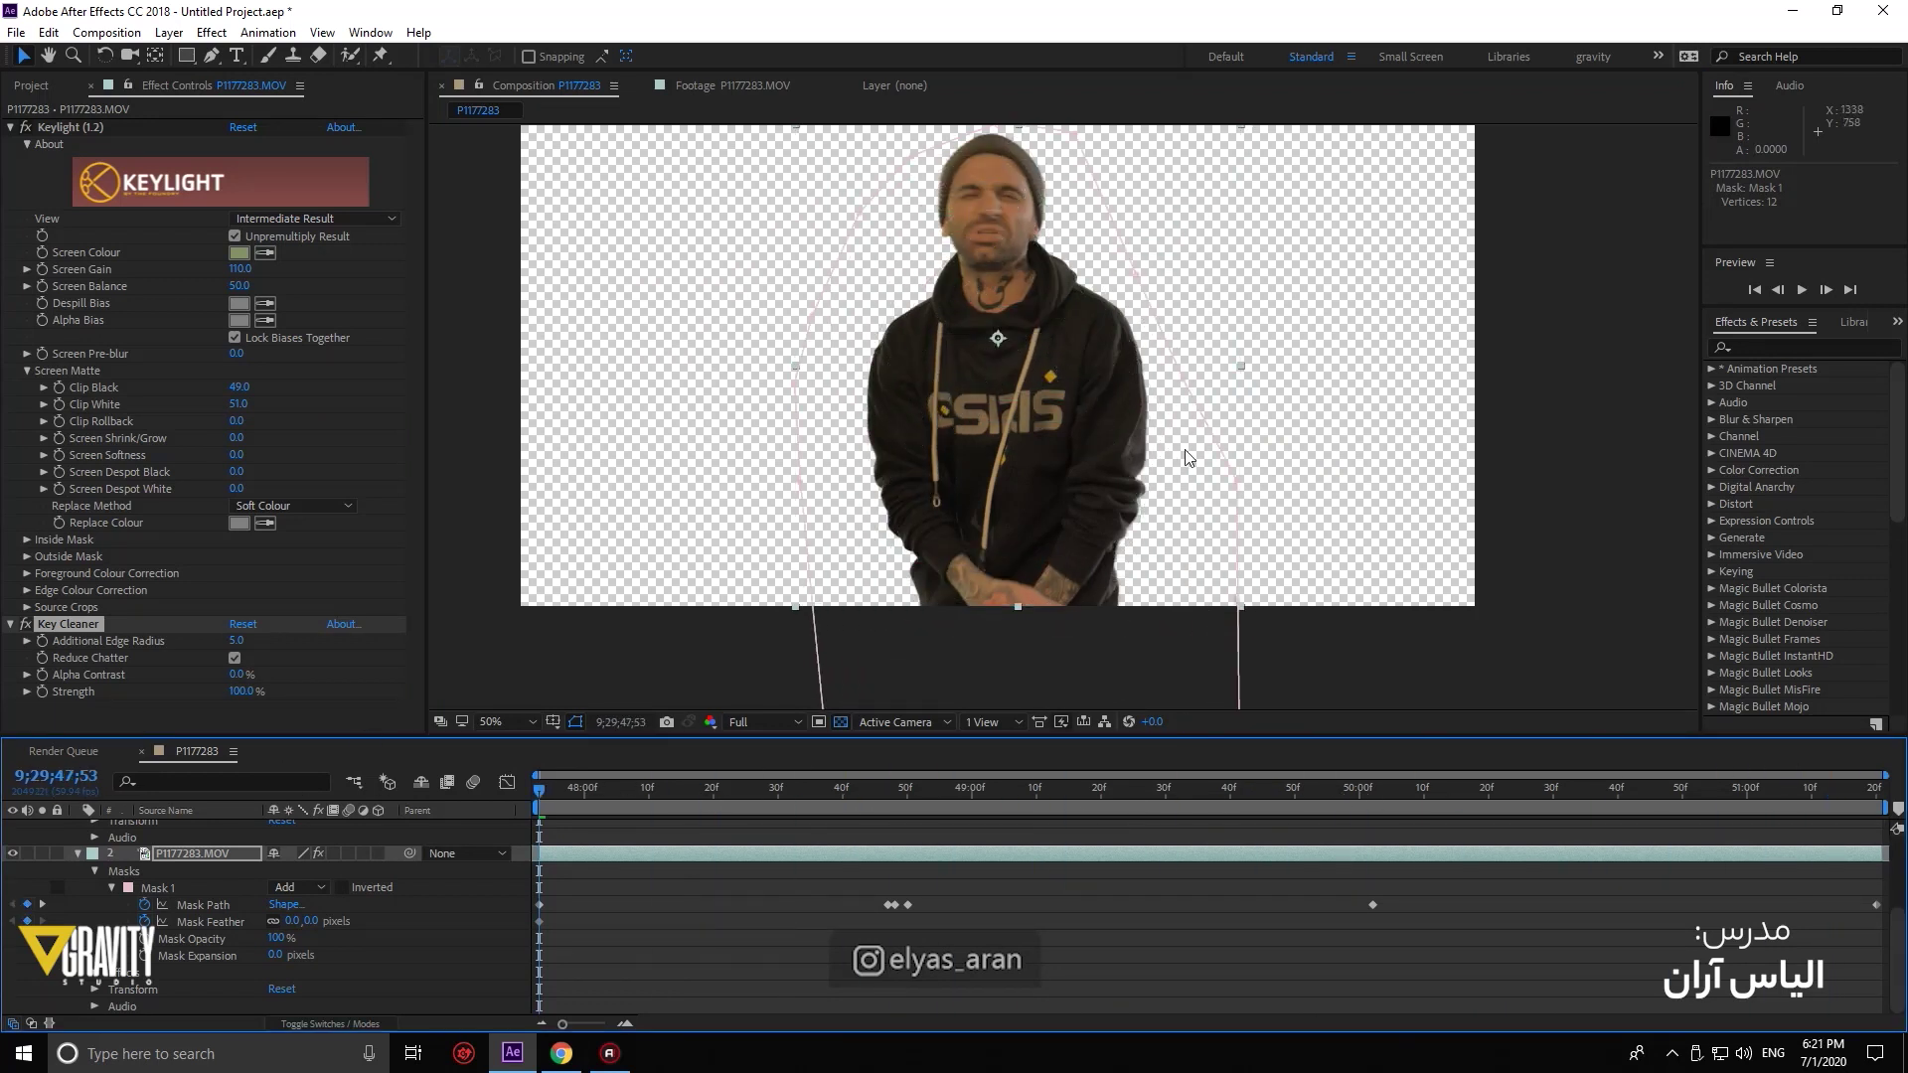
key(space)
key(space)
scroll(1118, 527, up, 4)
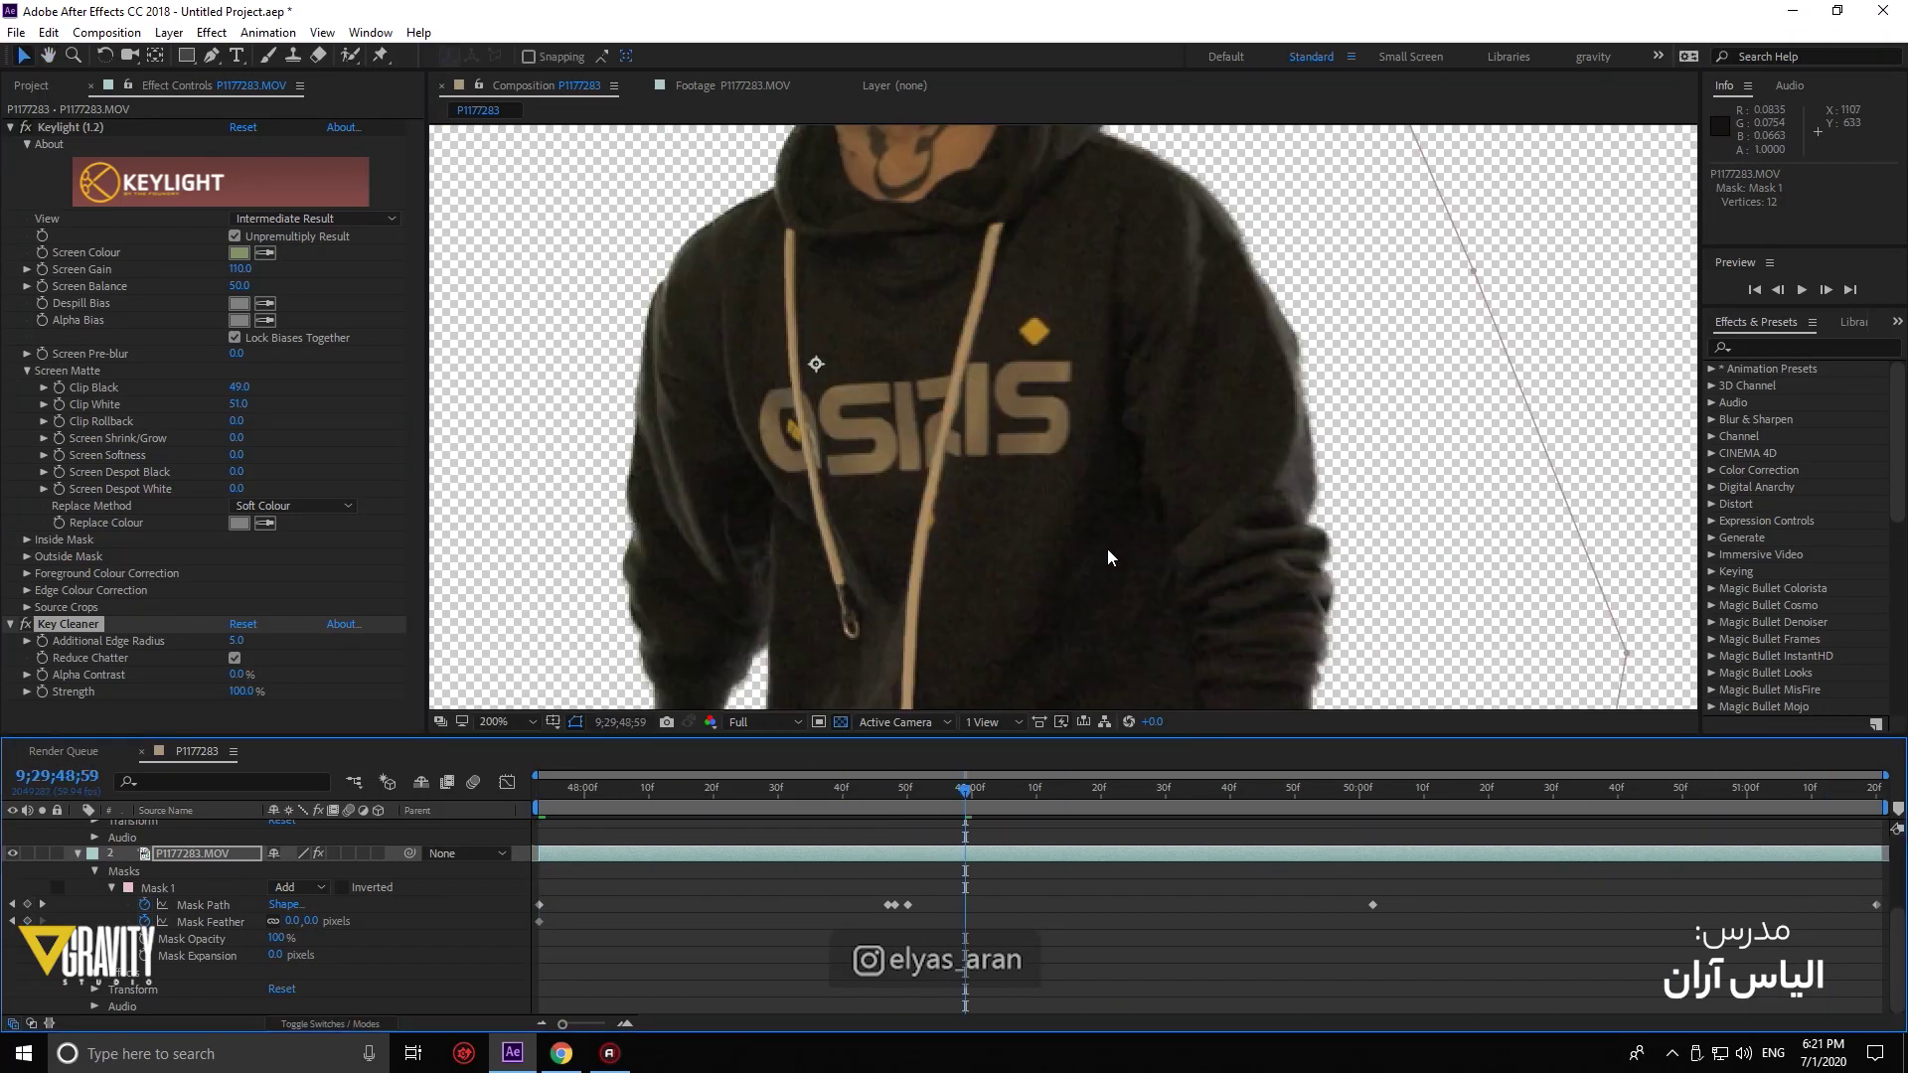
drag(915, 356, 1073, 236)
scroll(1171, 376, down, 2)
scroll(1206, 466, down, 2)
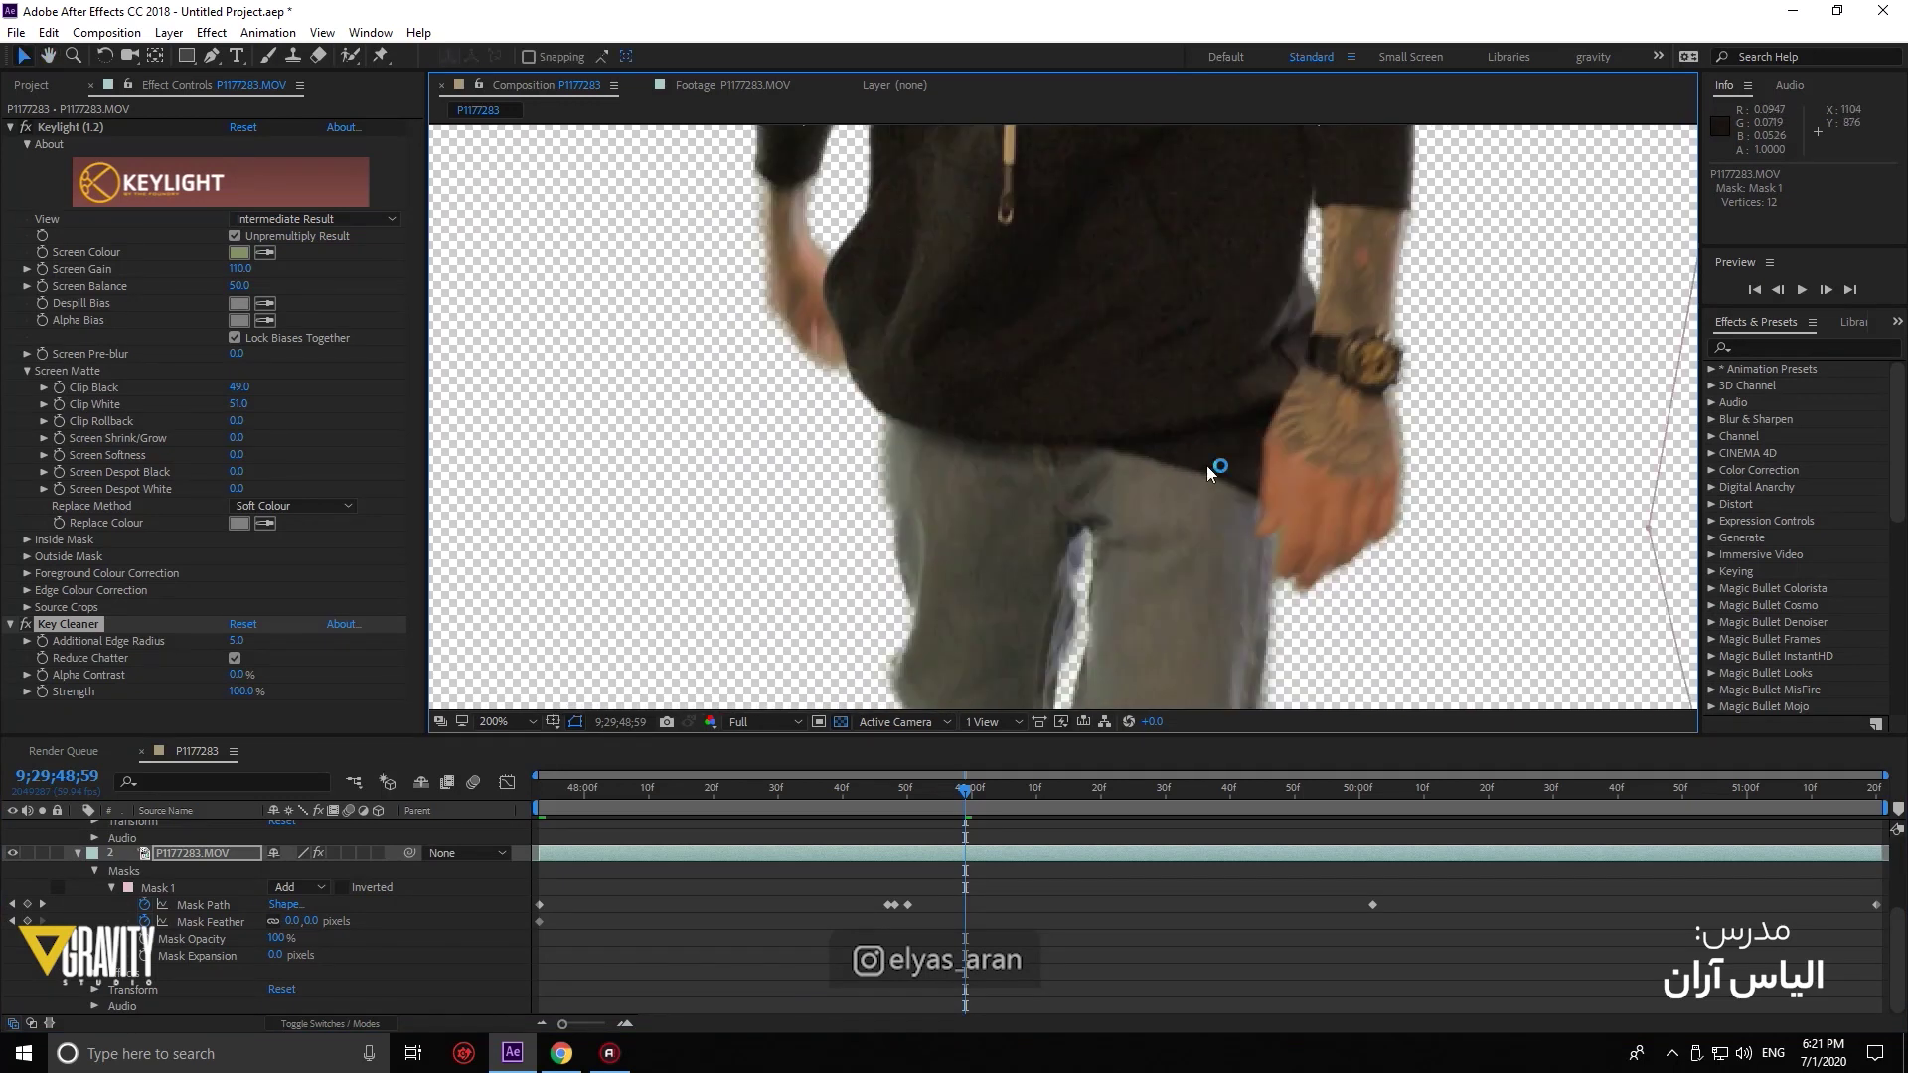
scroll(1245, 509, up, 1)
scroll(994, 384, up, 1)
scroll(980, 328, up, 1)
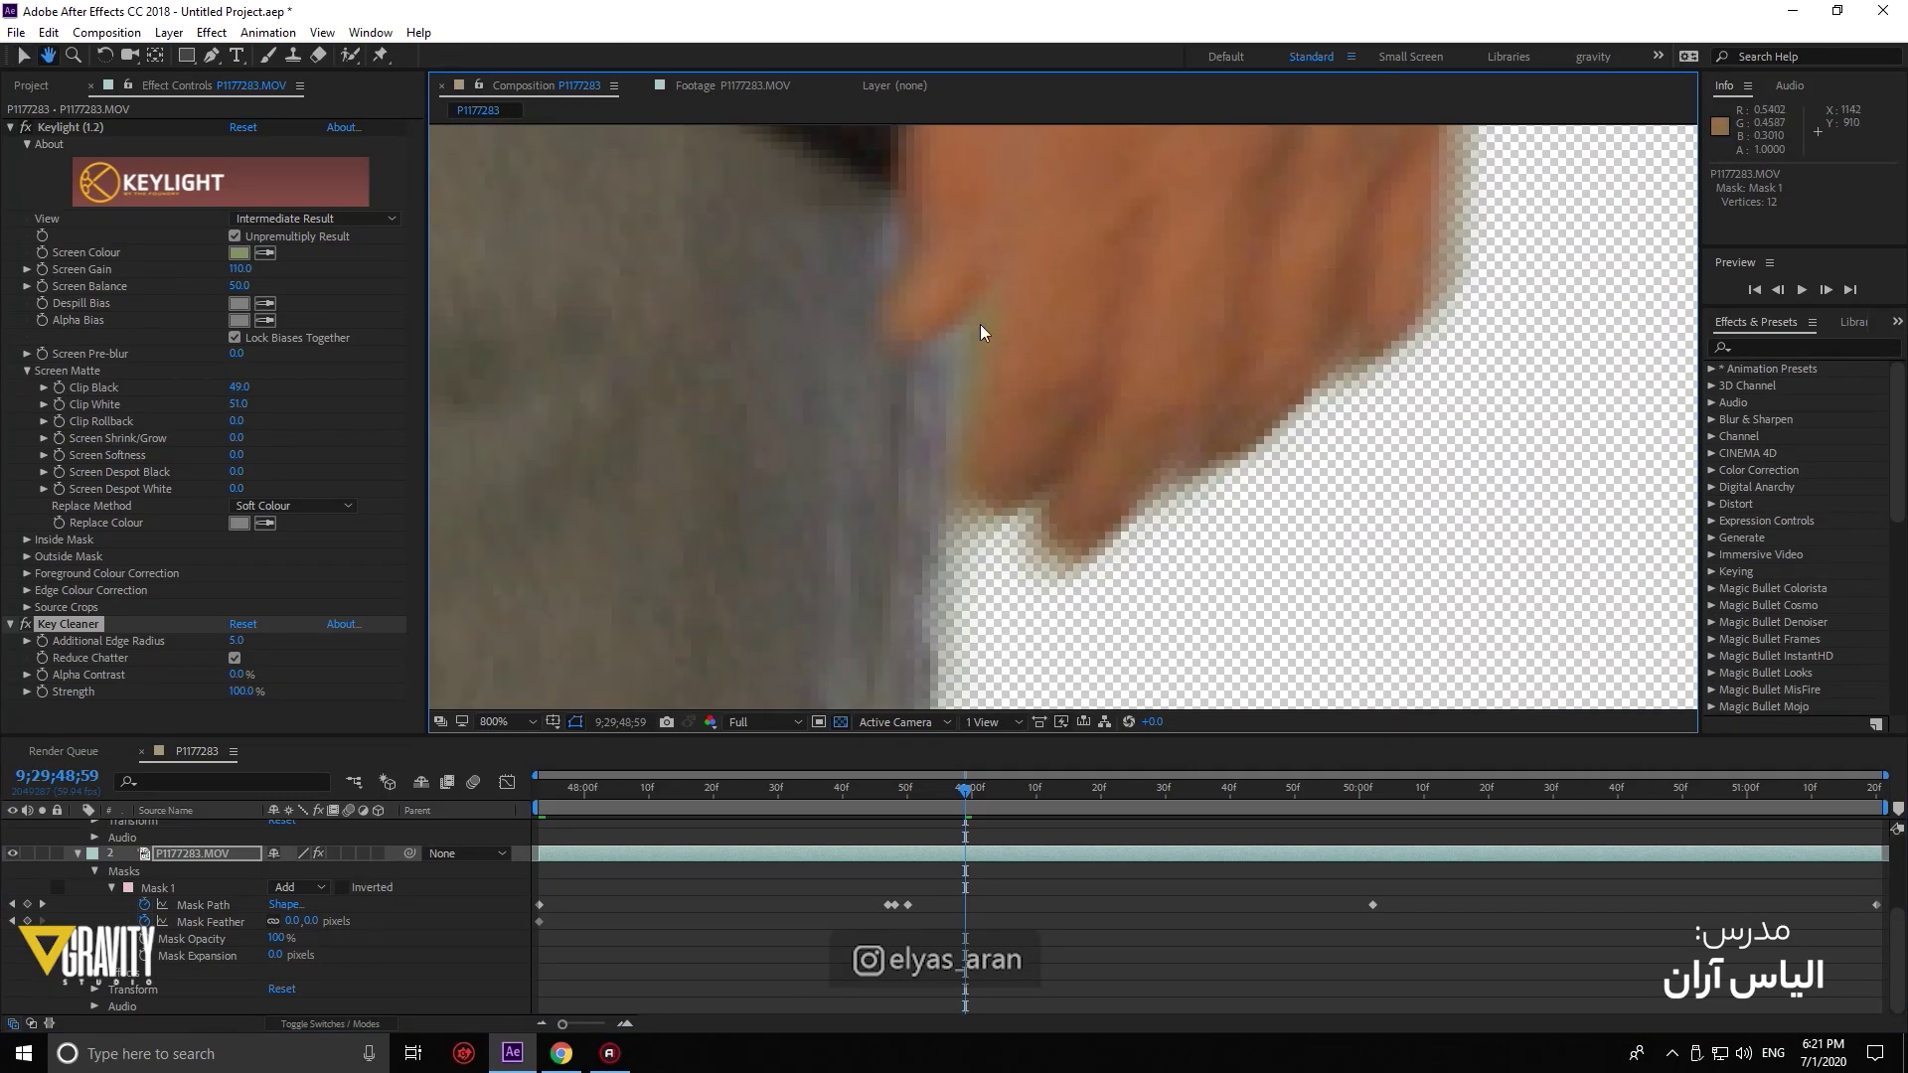
scroll(817, 450, down, 4)
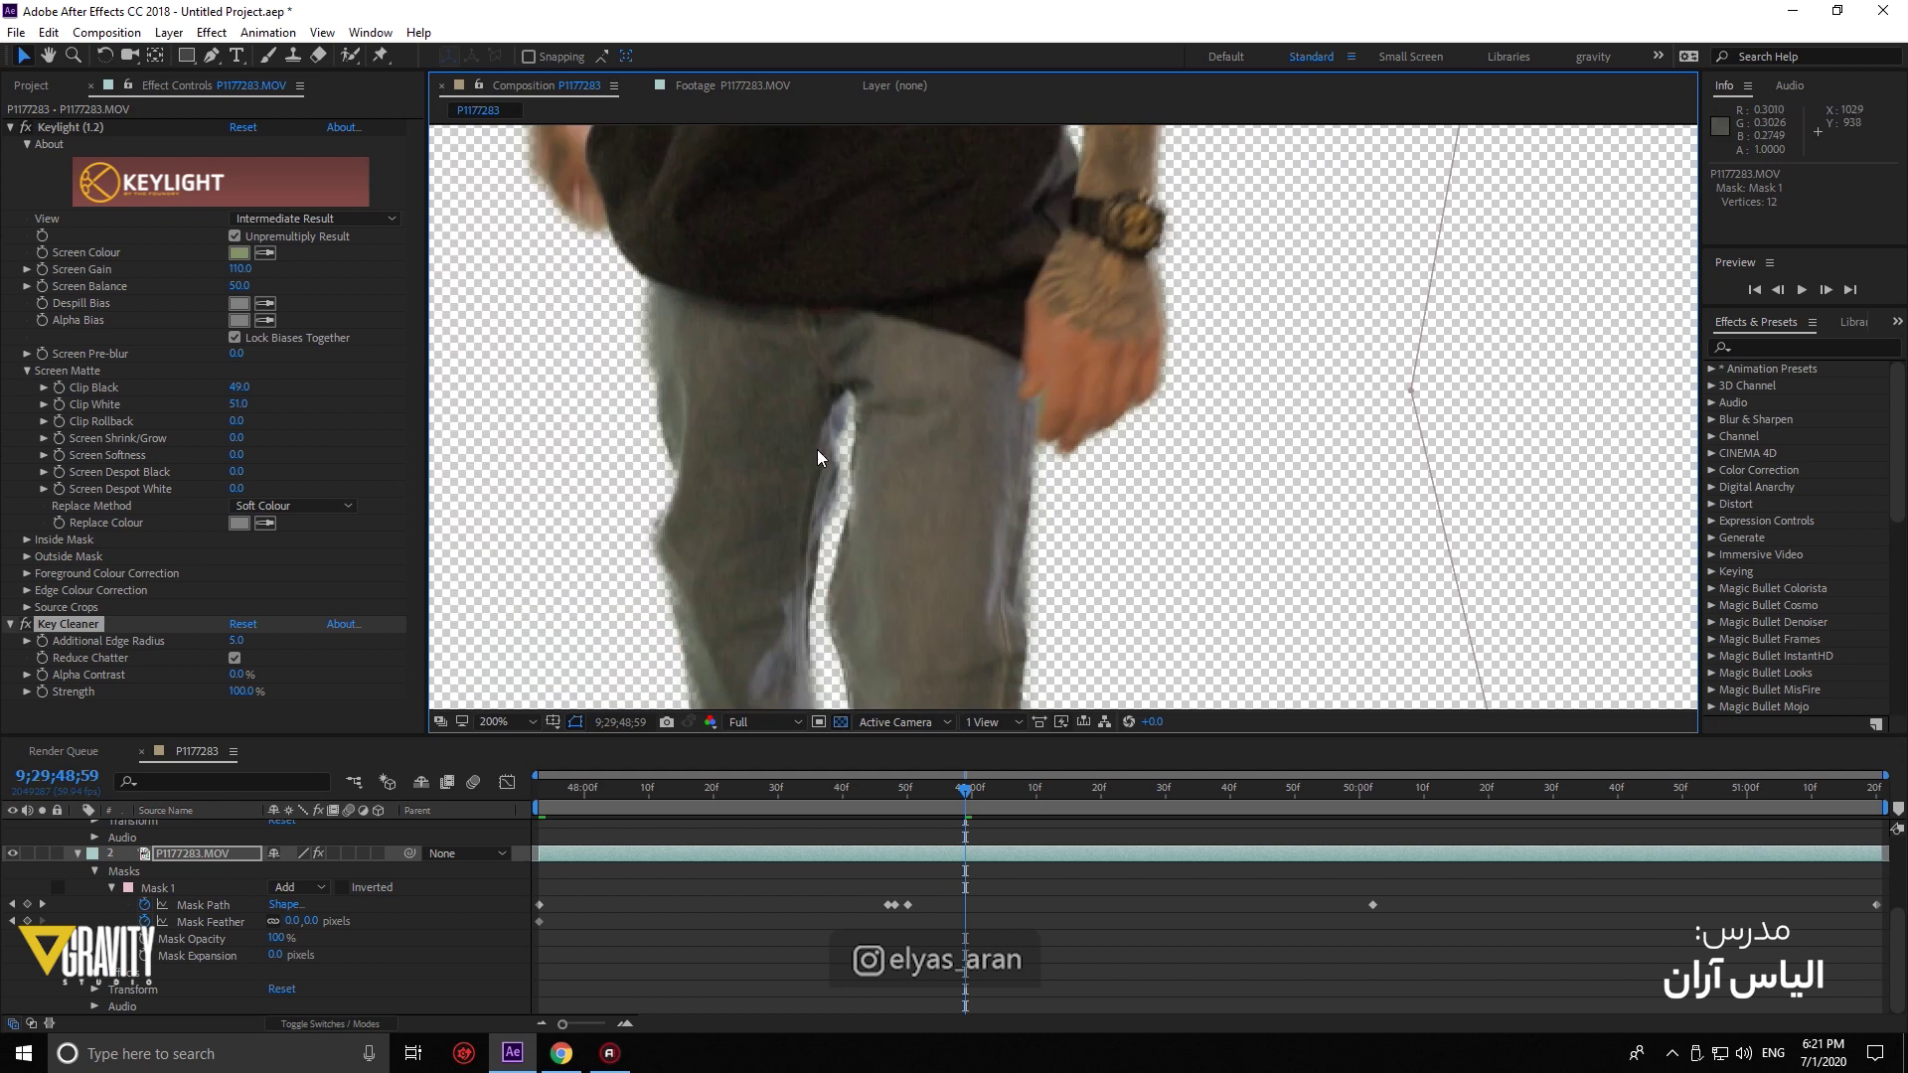
scroll(982, 473, up, 3)
scroll(994, 467, up, 3)
scroll(1009, 465, up, 3)
scroll(1010, 467, up, 2)
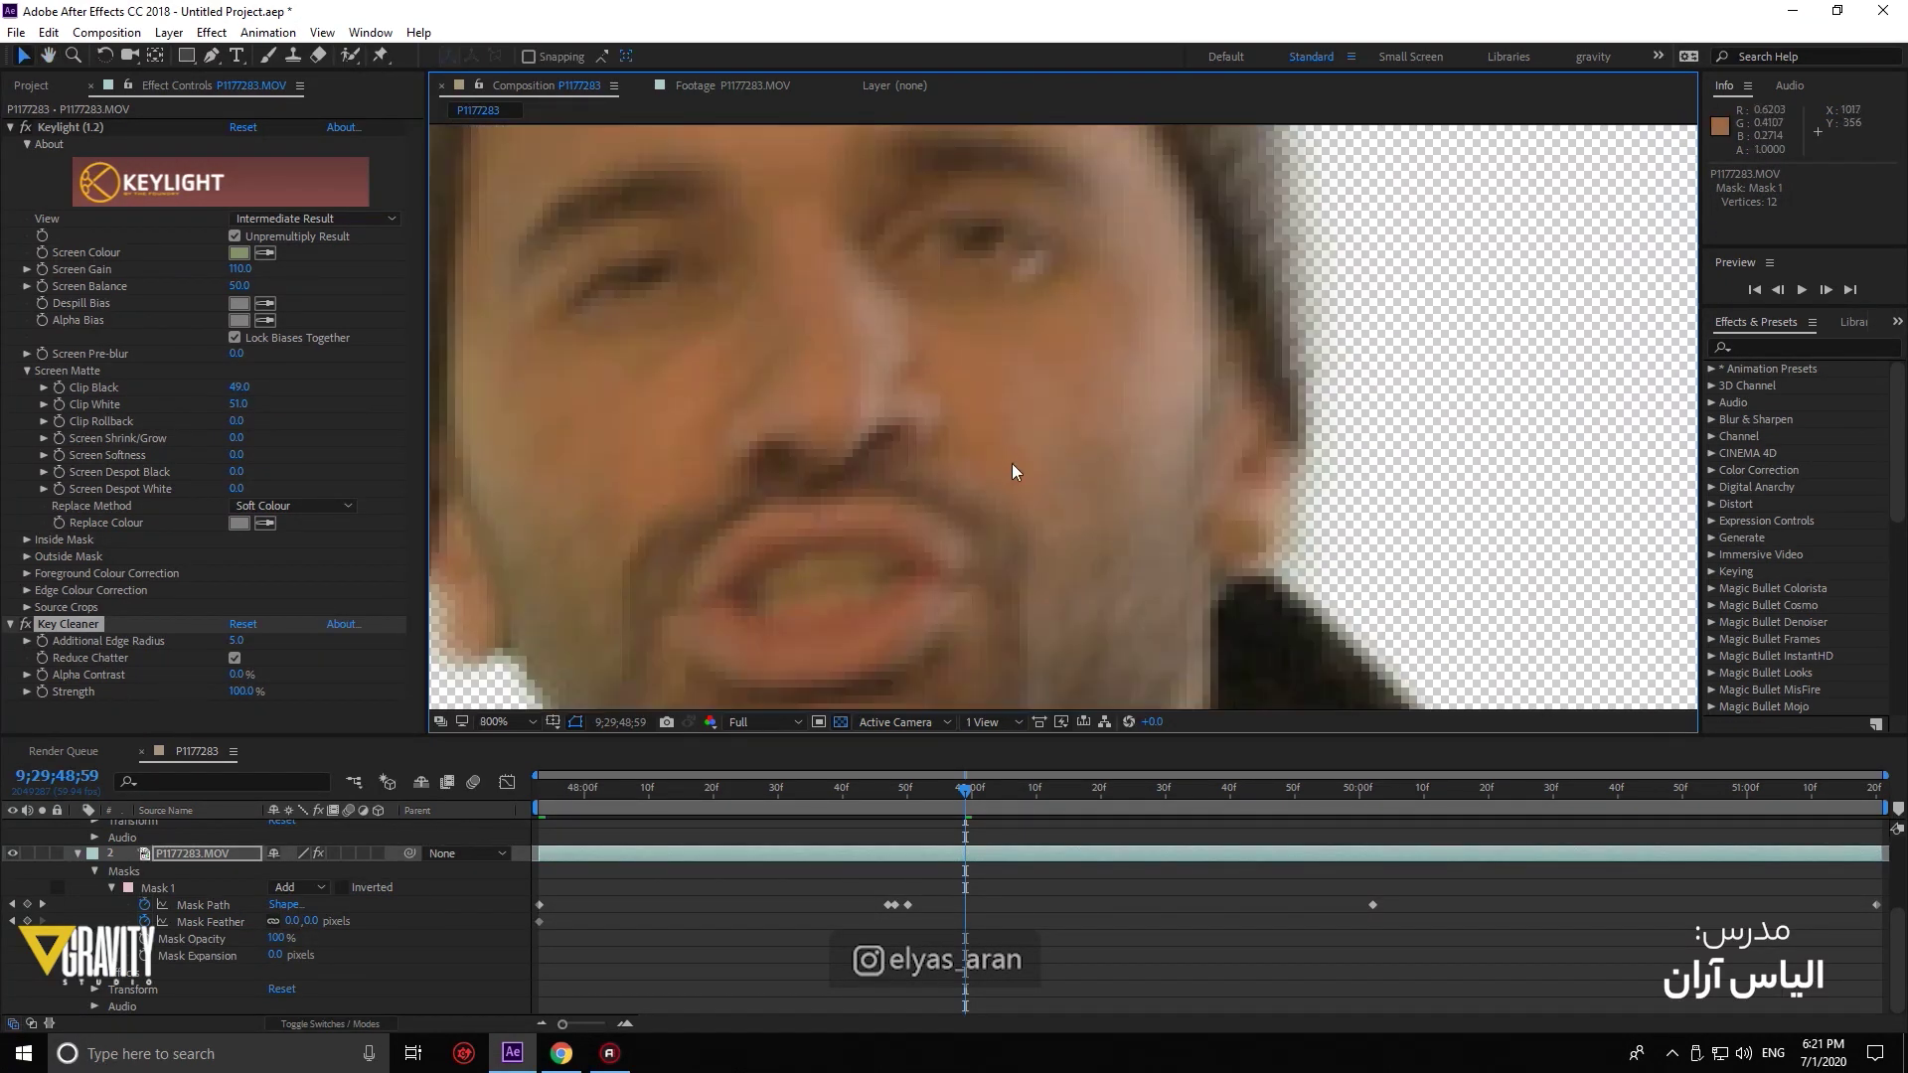
scroll(1012, 468, down, 5)
scroll(1028, 467, up, 3)
scroll(1057, 541, up, 2)
drag(1058, 541, 958, 299)
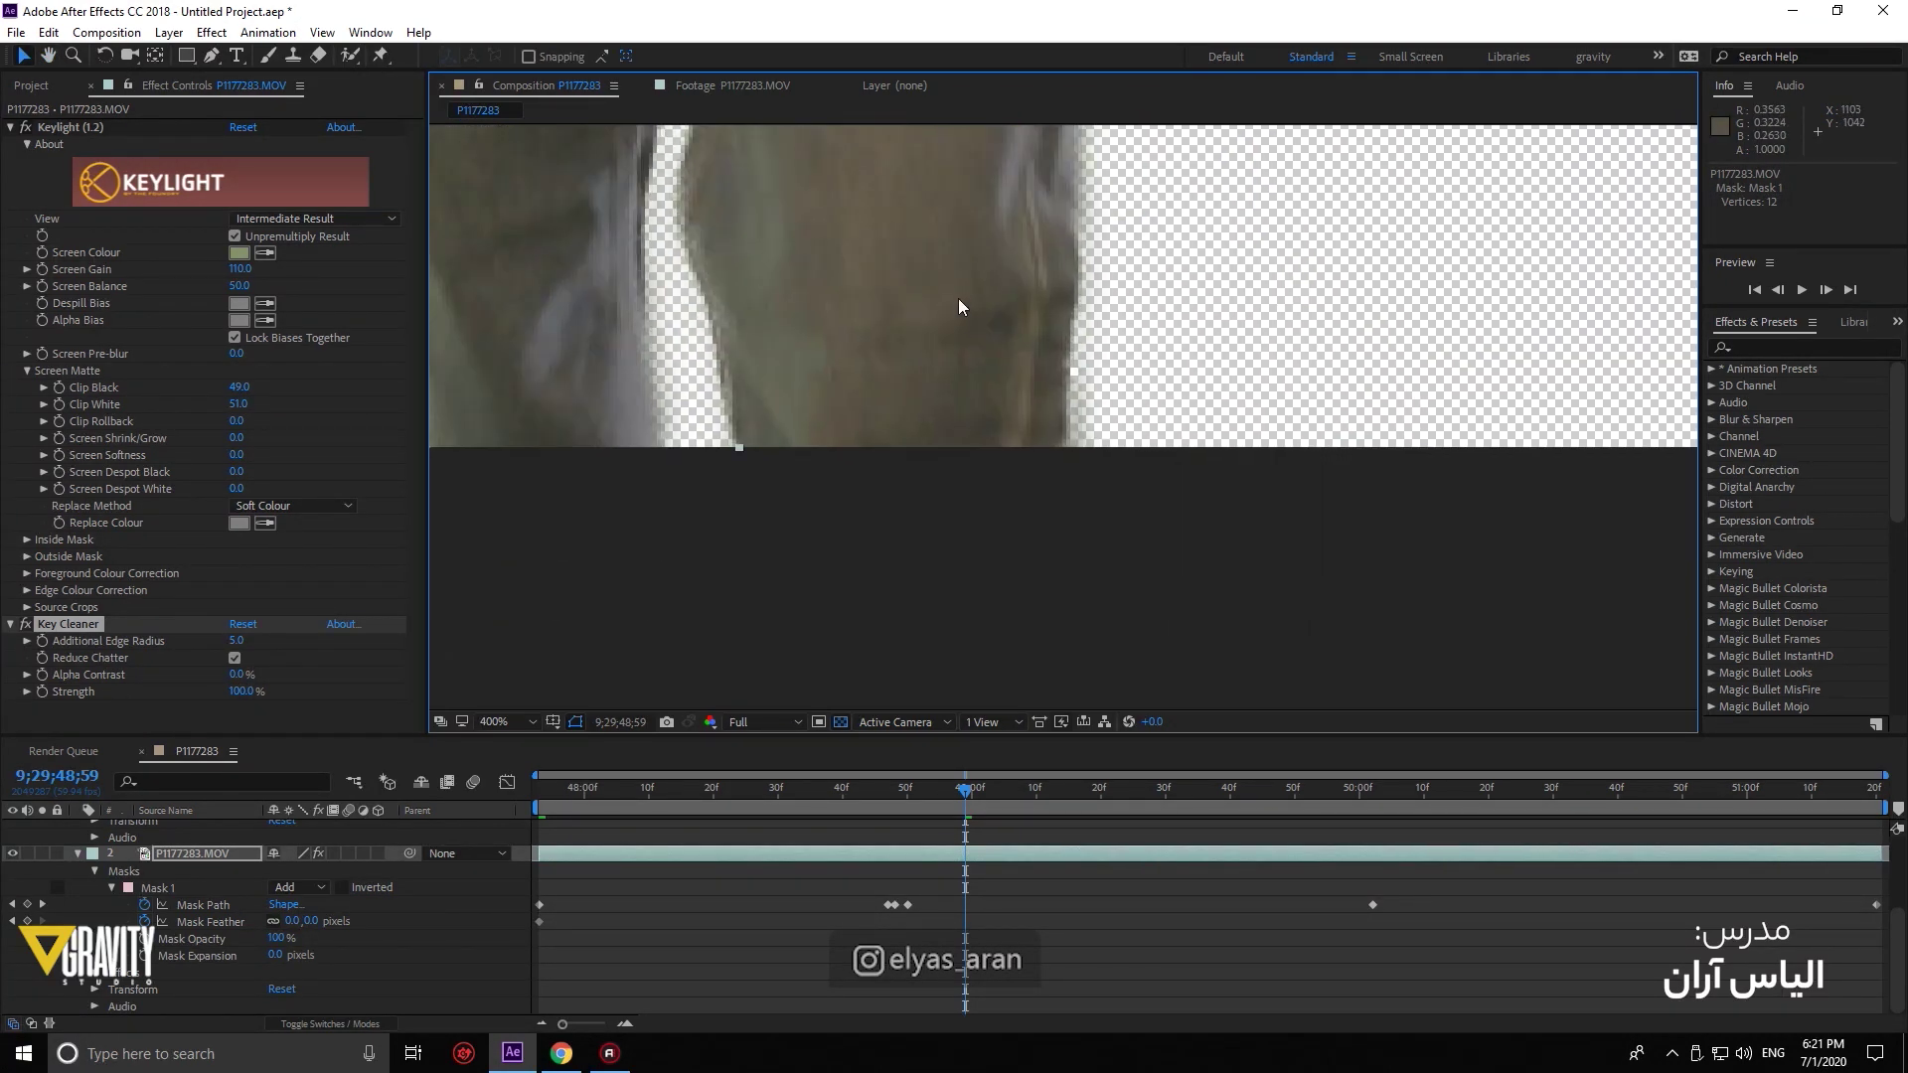
scroll(916, 348, down, 2)
Apply Keying > Advanced Spill Suppressor (Standard, 100% suppression) to the keyed footage
click(215, 24)
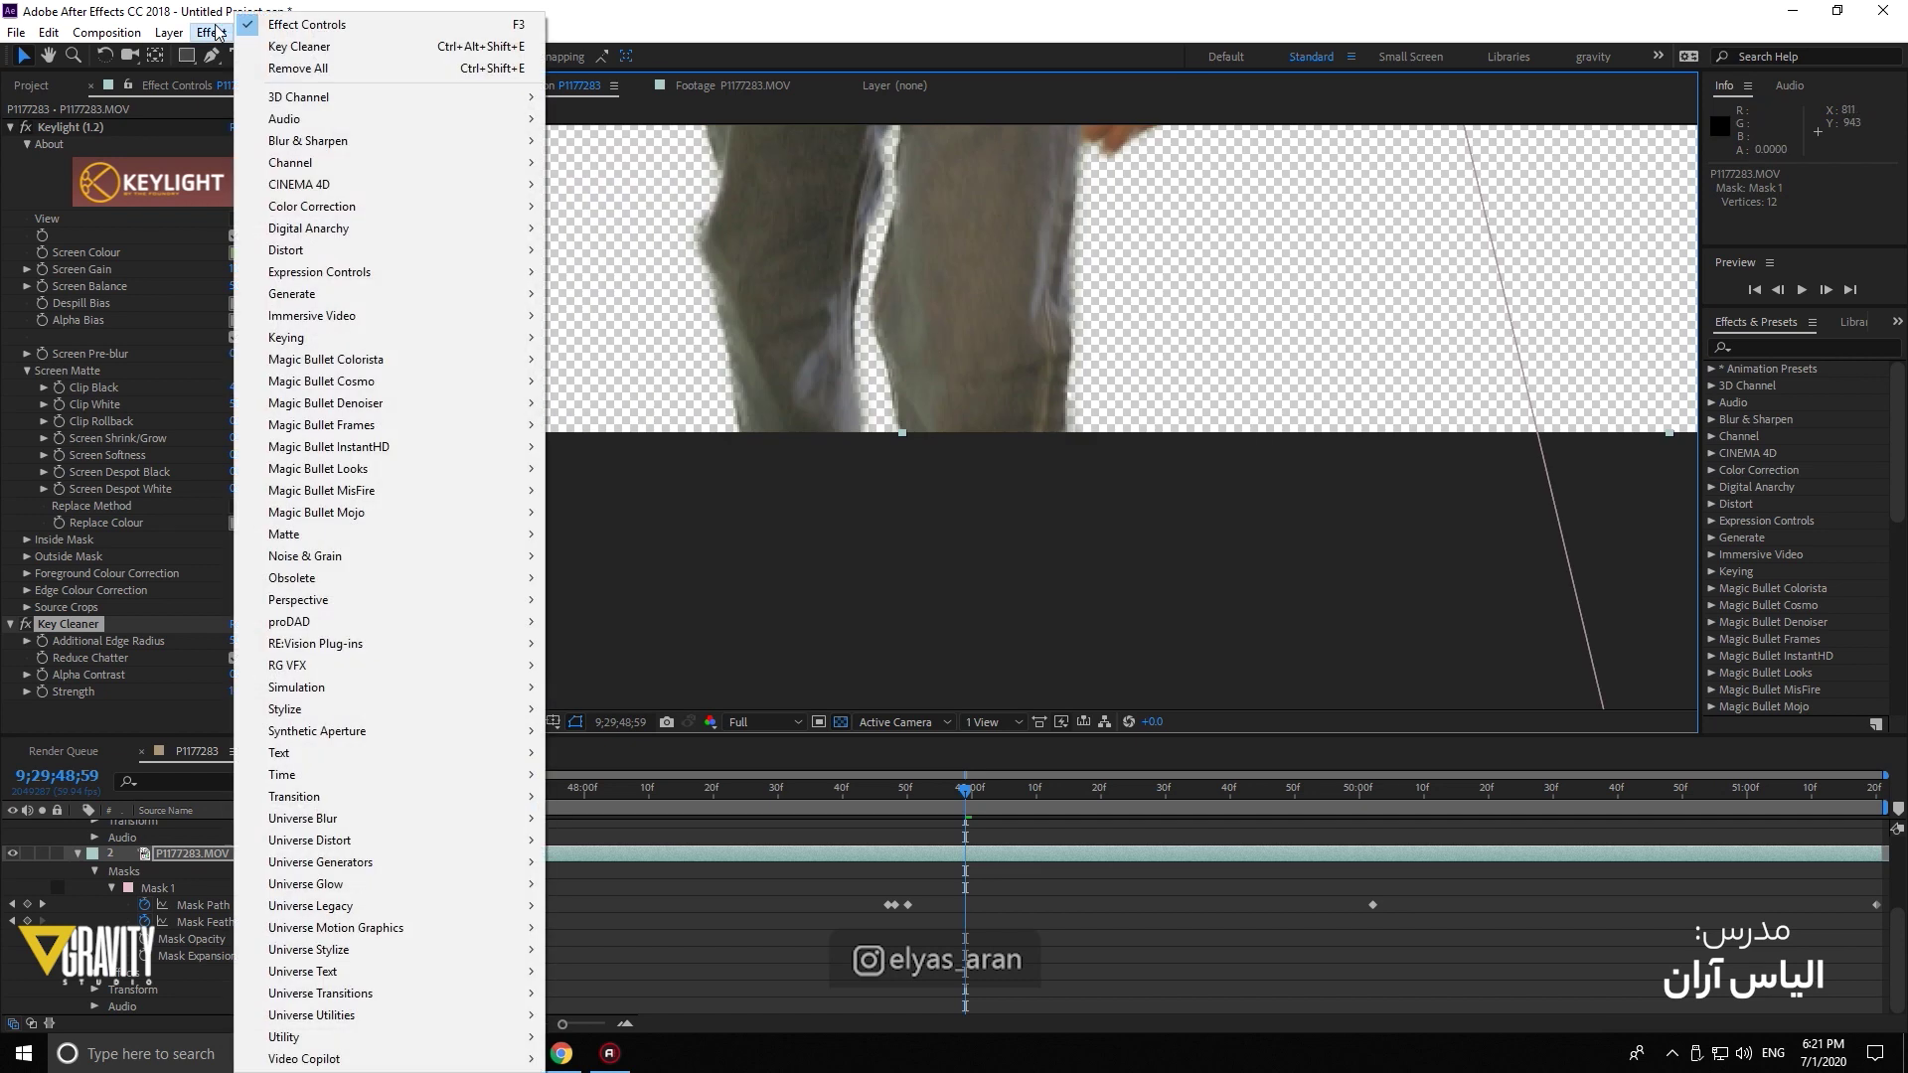
mouse_move(404, 338)
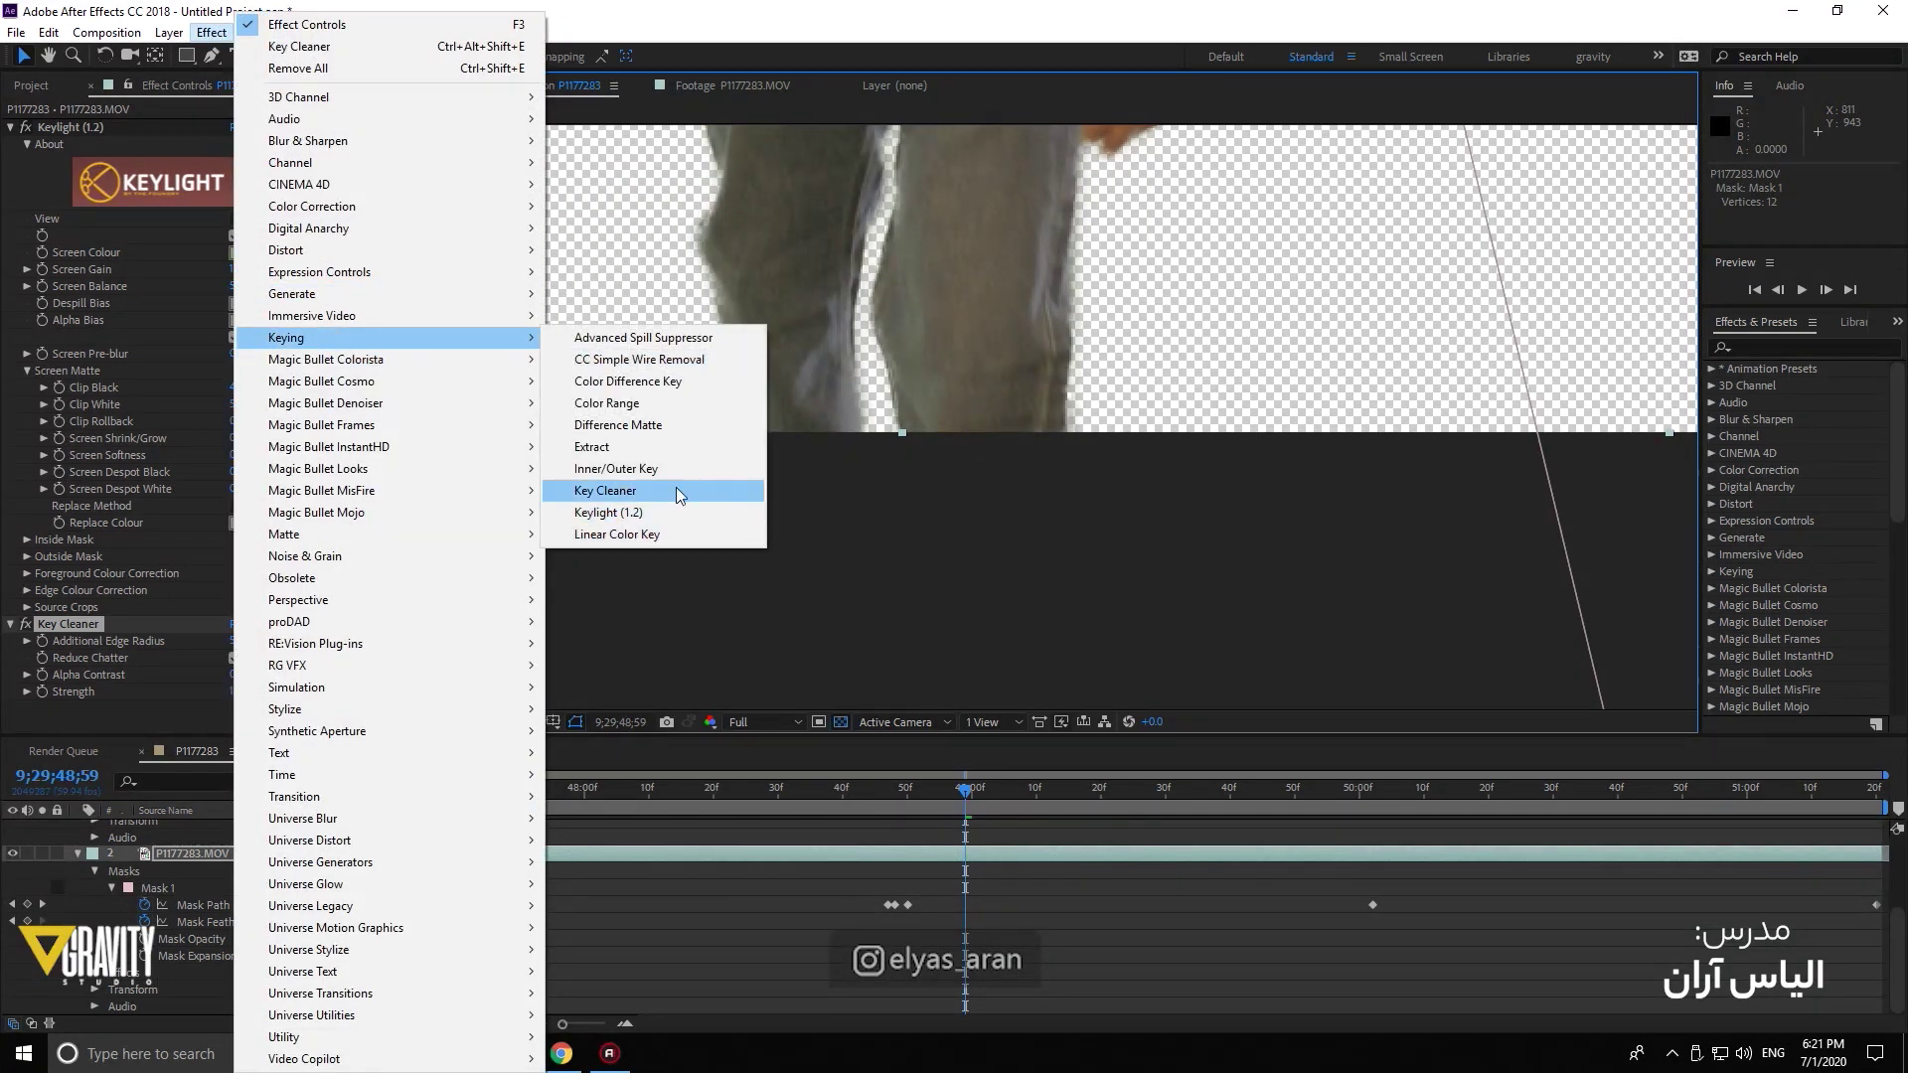
click(652, 339)
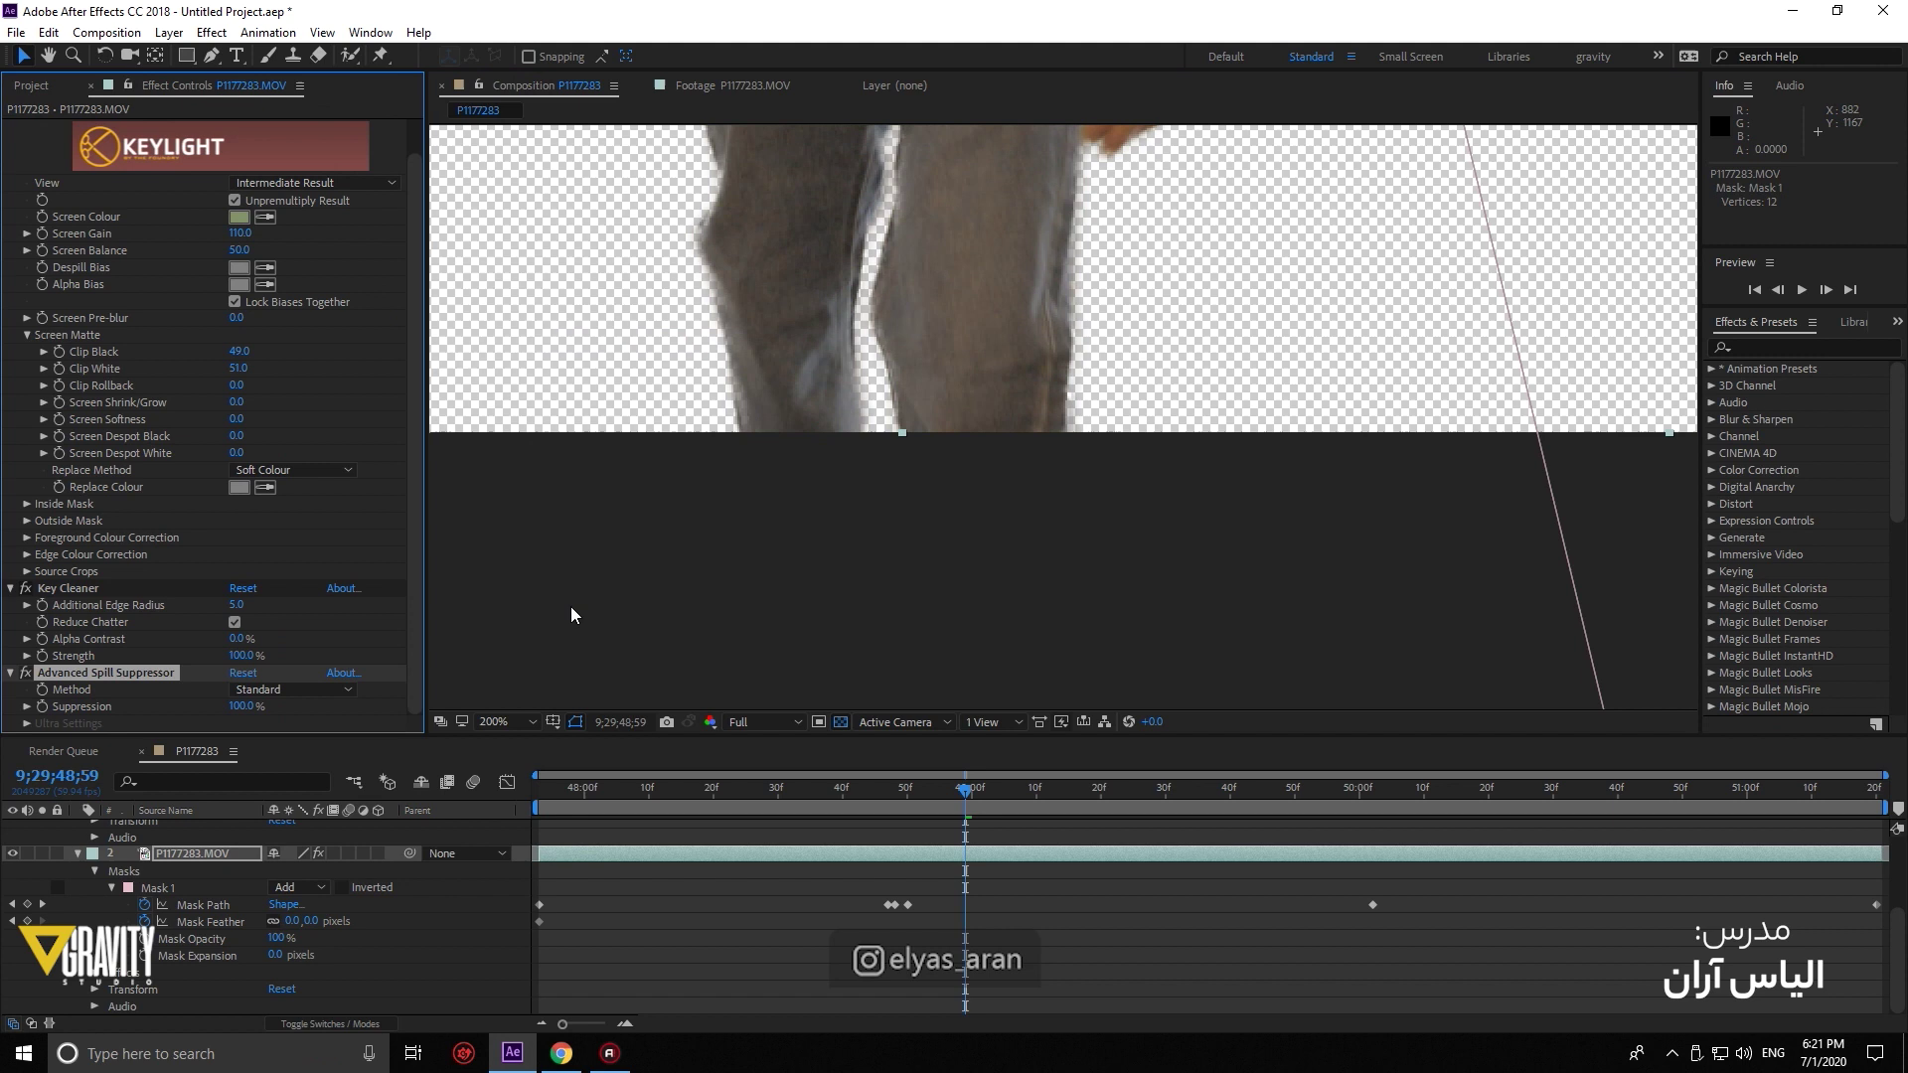
scroll(572, 605, up, 5)
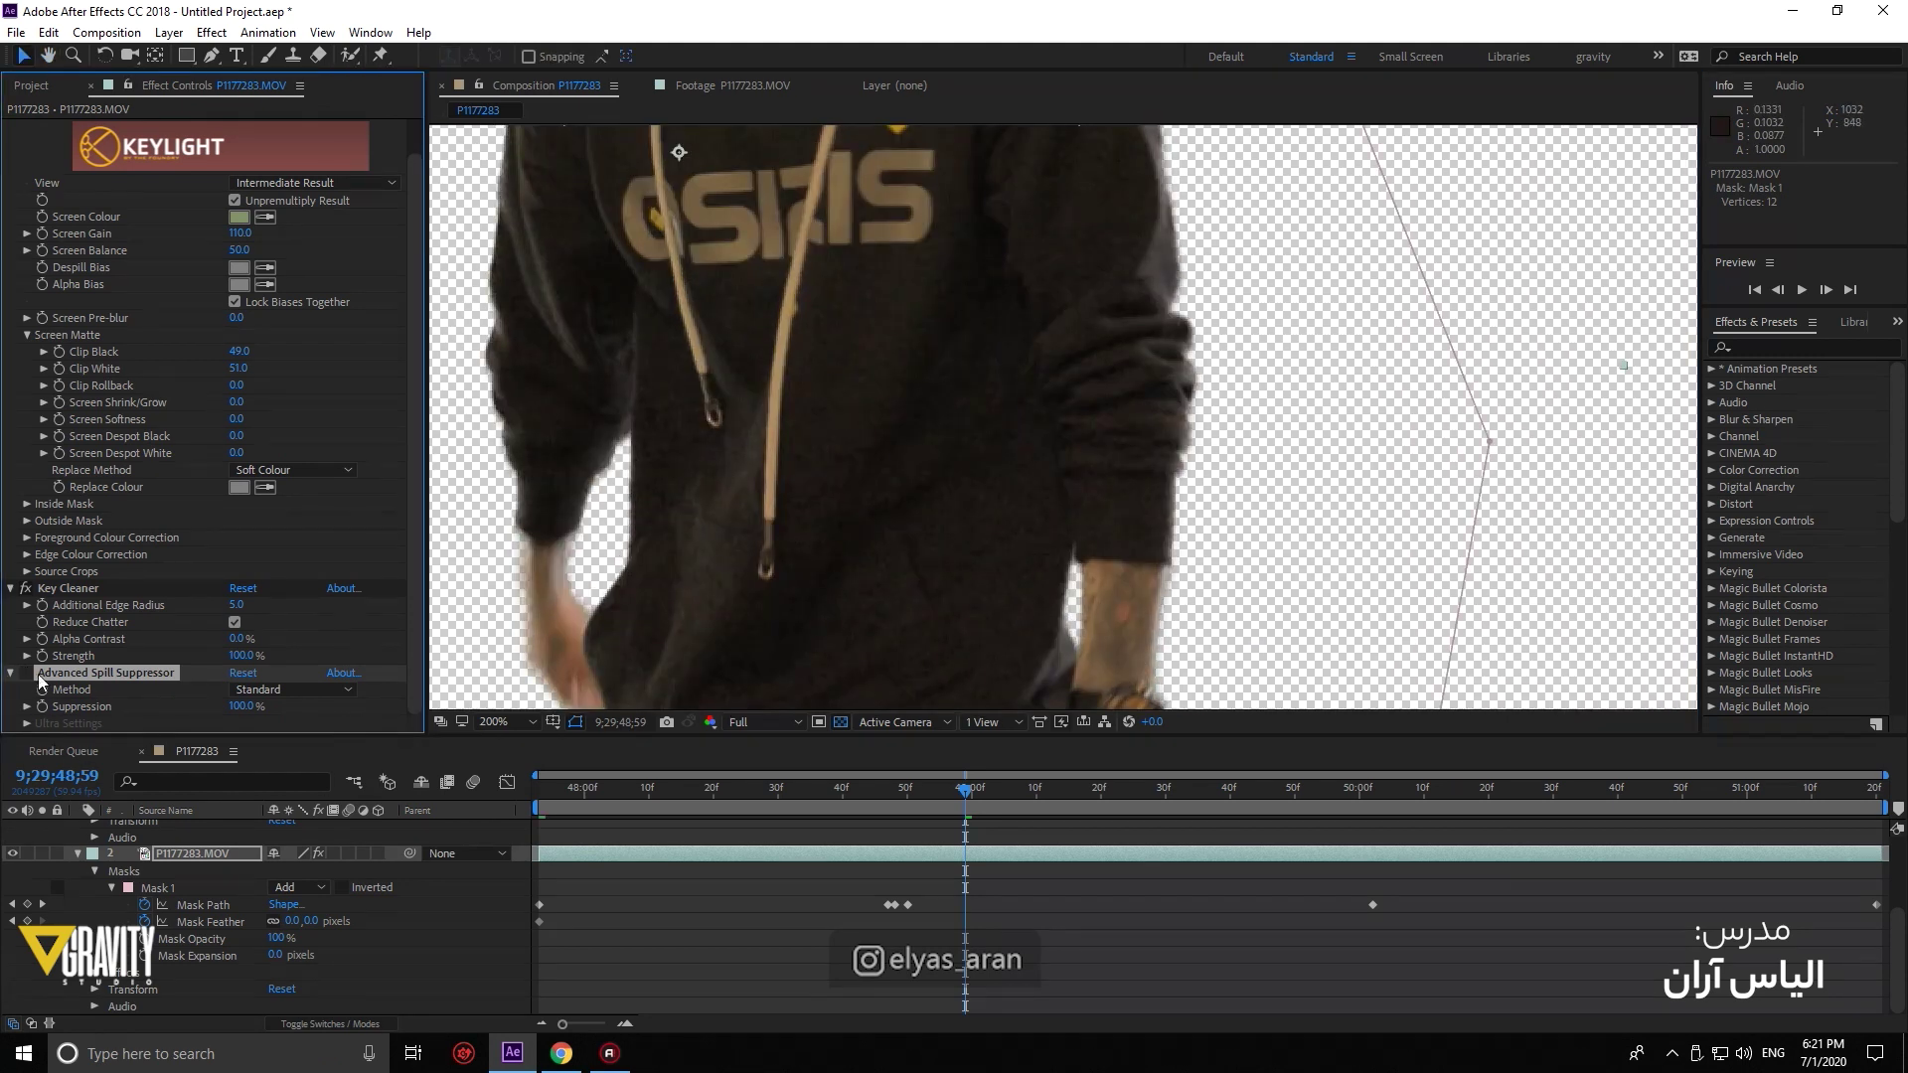
scroll(980, 583, down, 1)
scroll(1030, 554, up, 4)
scroll(1067, 211, down, 2)
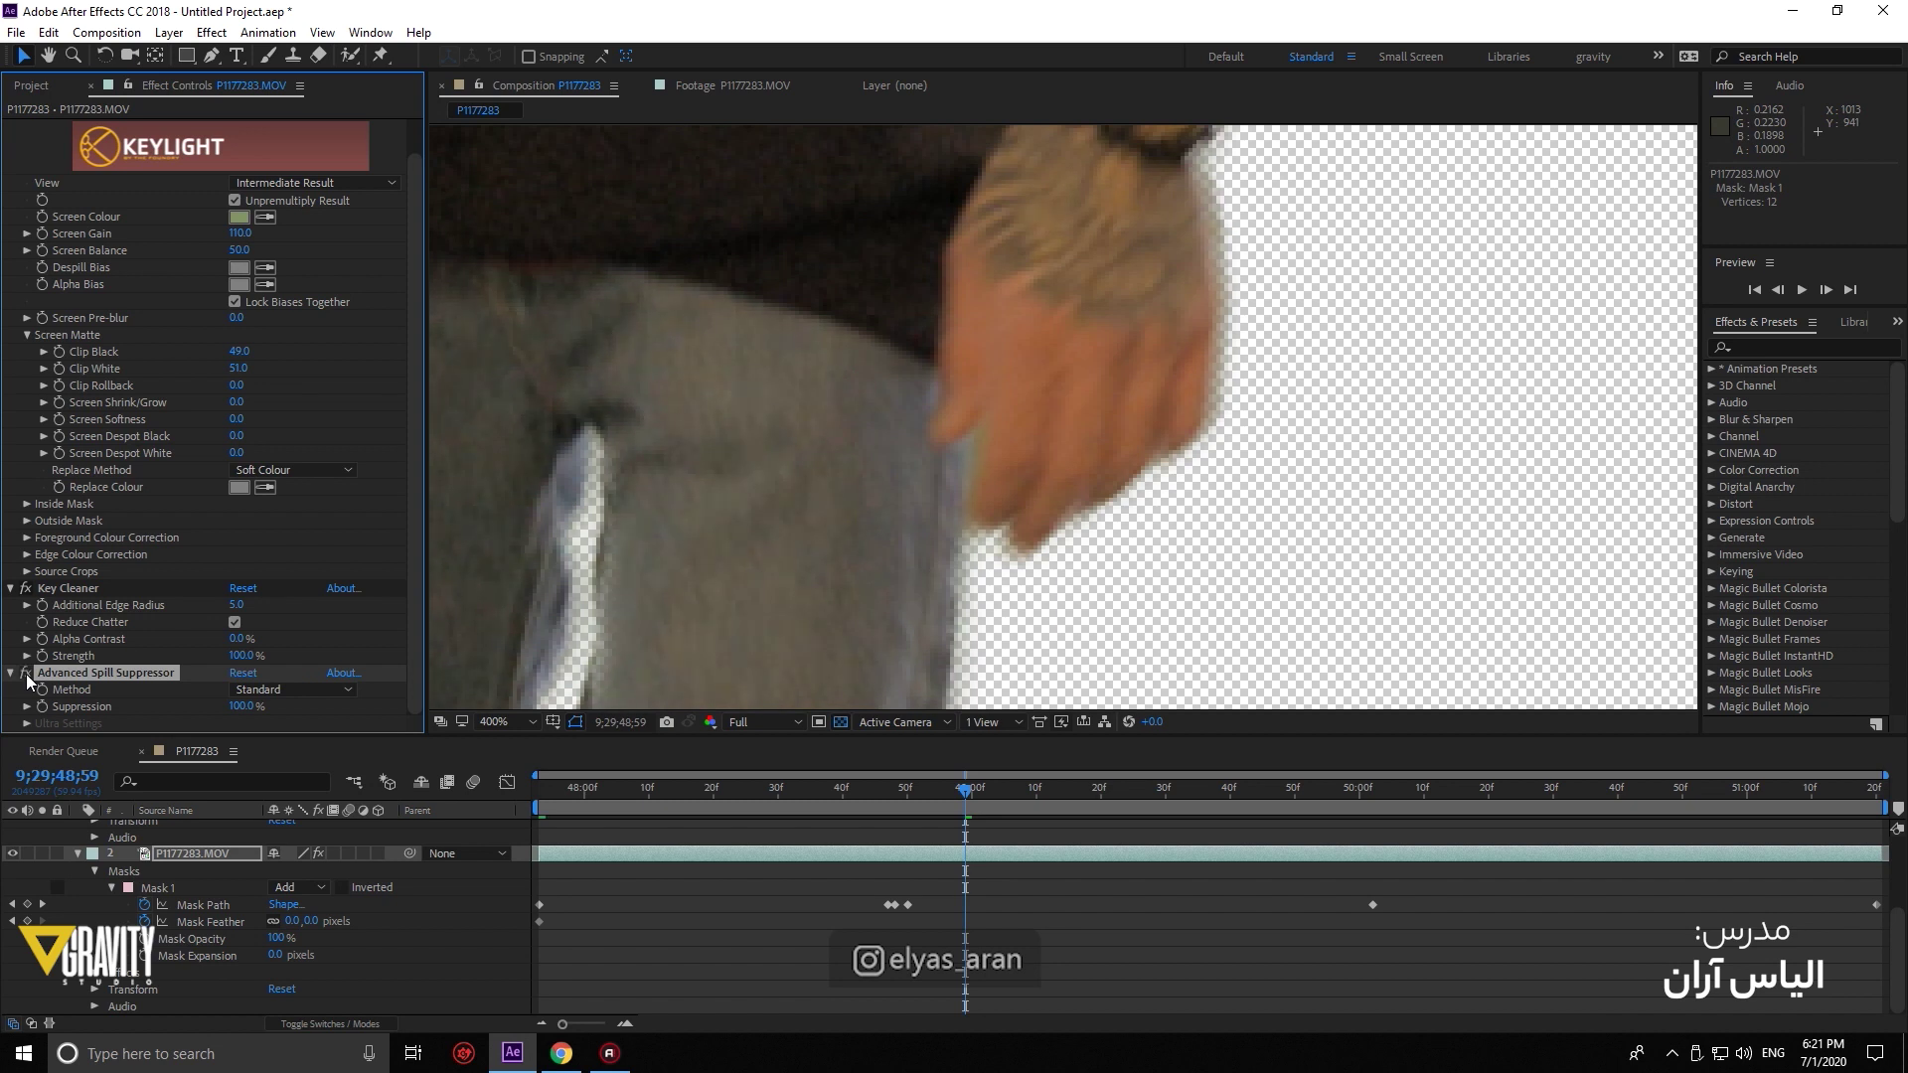
Try the spill suppressor's Ultra method on the close-up hand and sample the key colour
click(314, 693)
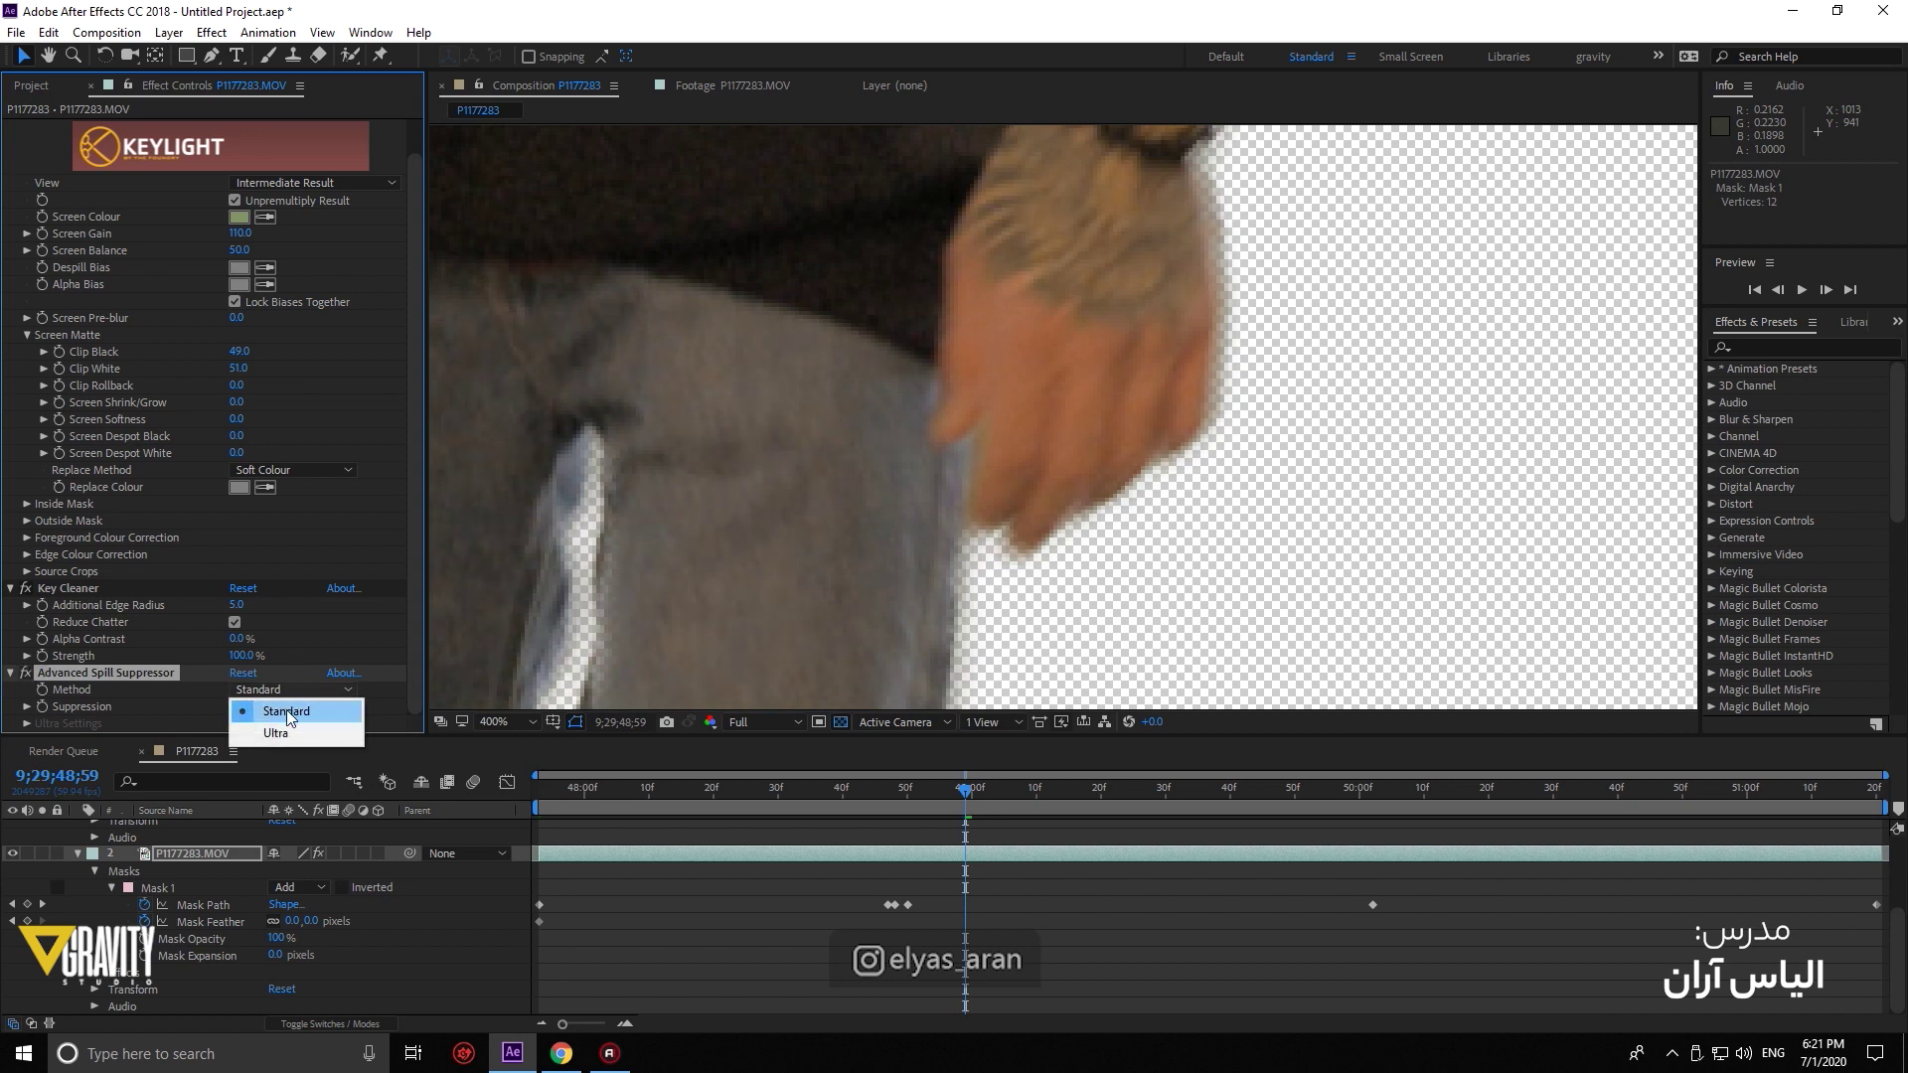
click(448, 597)
drag(448, 597, 1019, 548)
click(337, 690)
click(303, 728)
drag(1218, 406, 1110, 285)
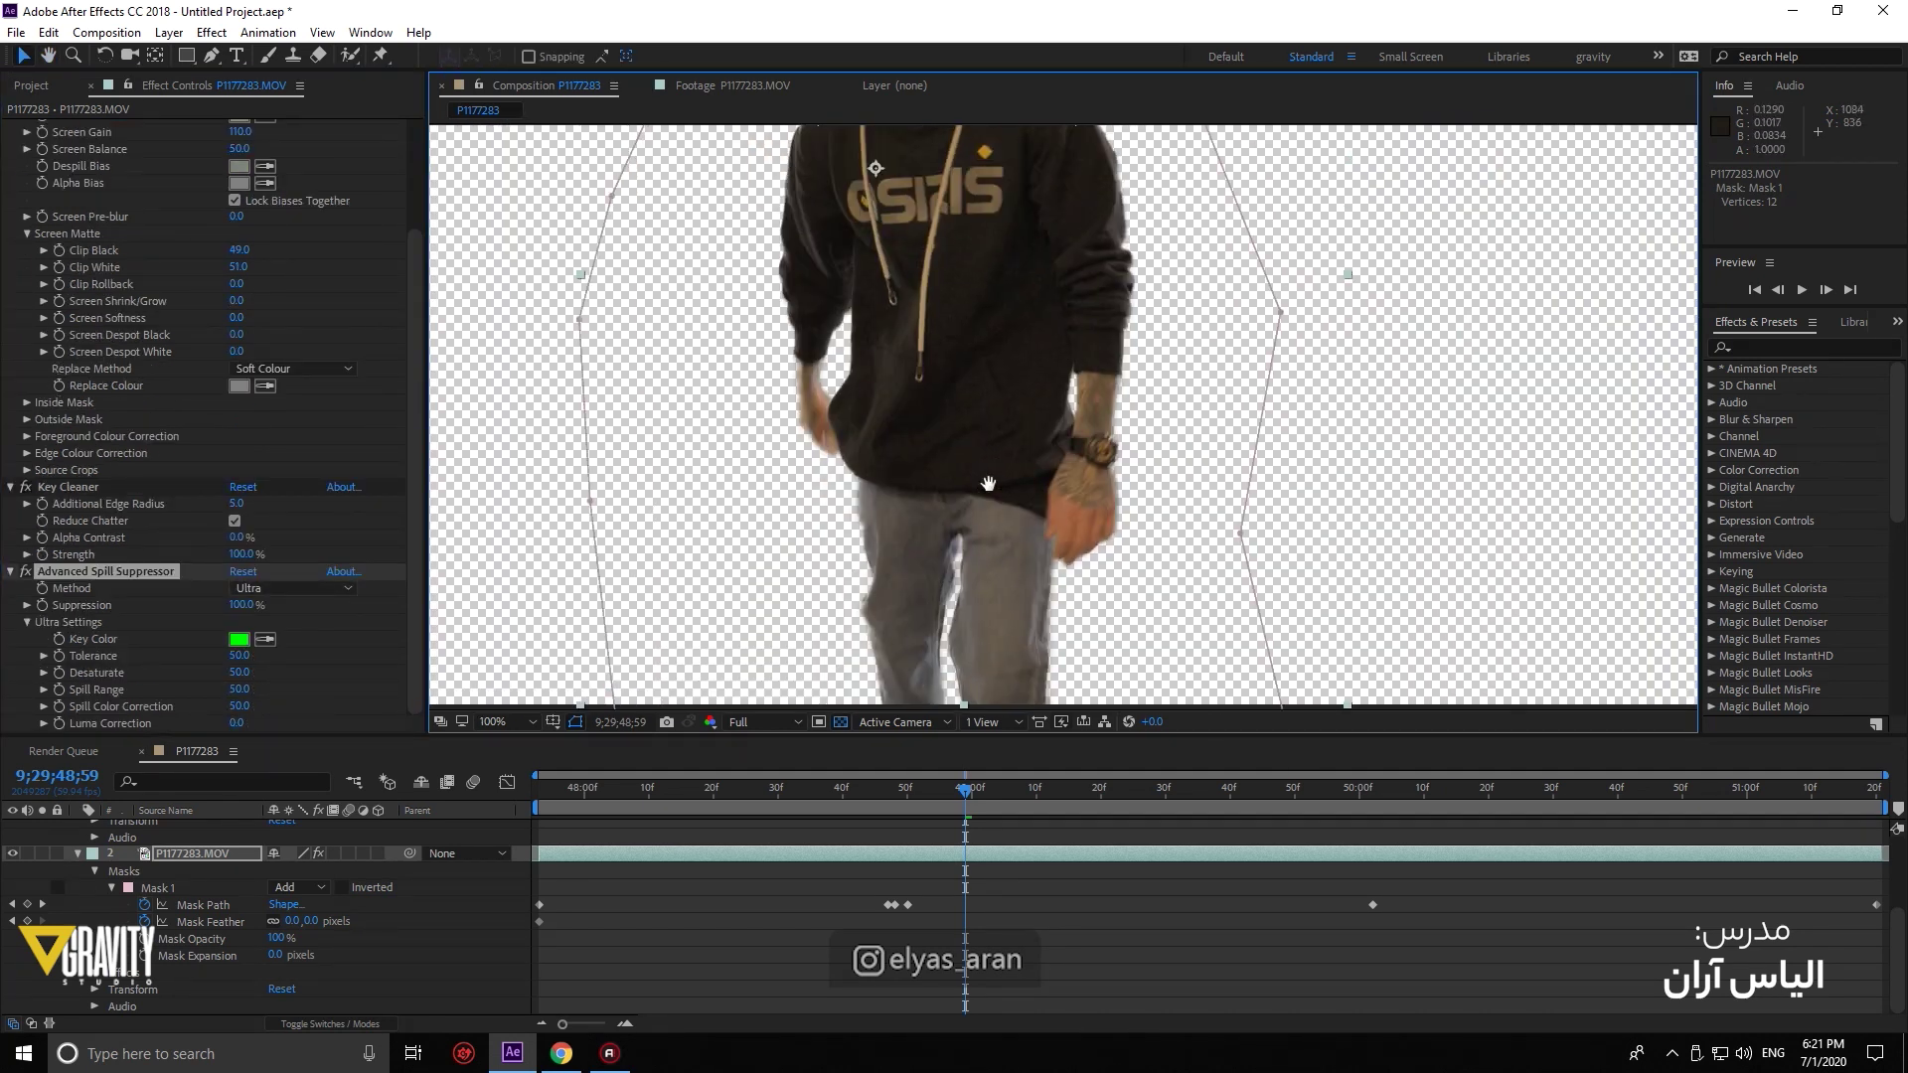
click(264, 639)
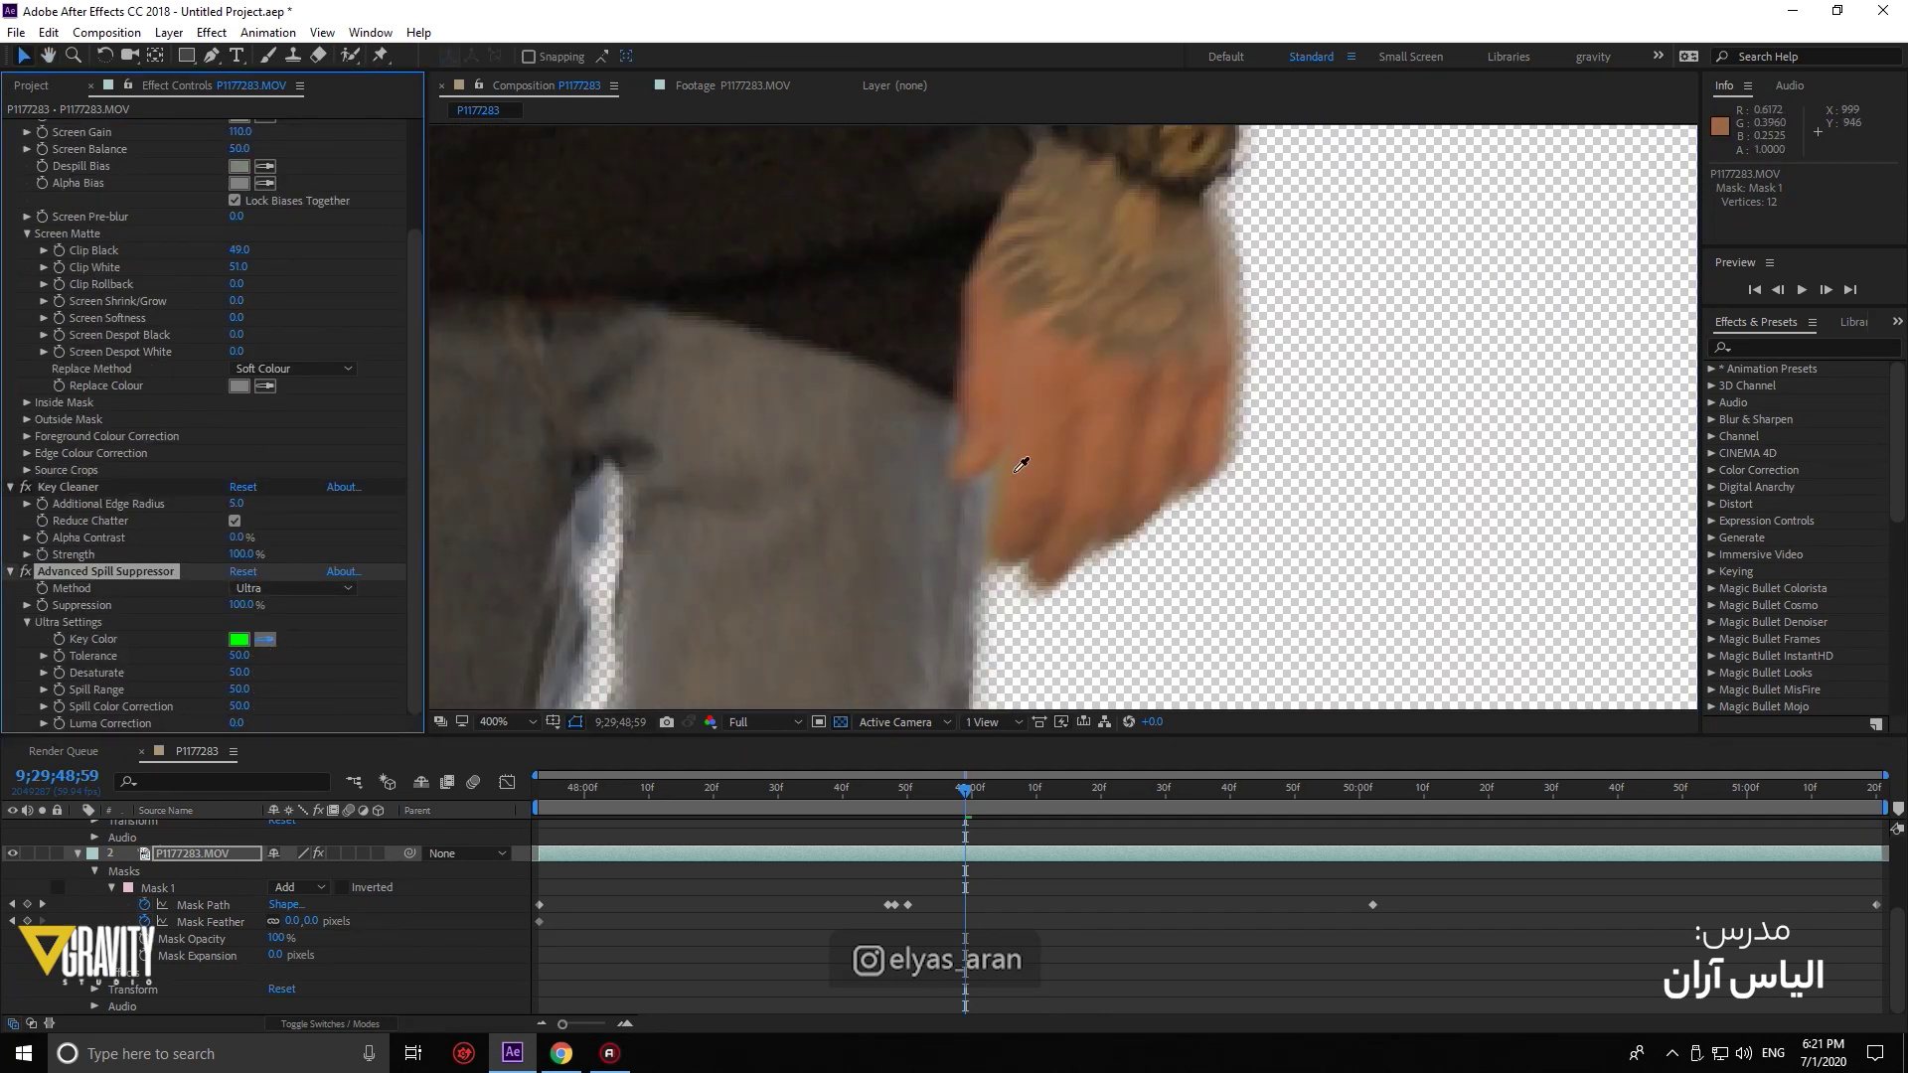
scroll(1072, 459, down, 4)
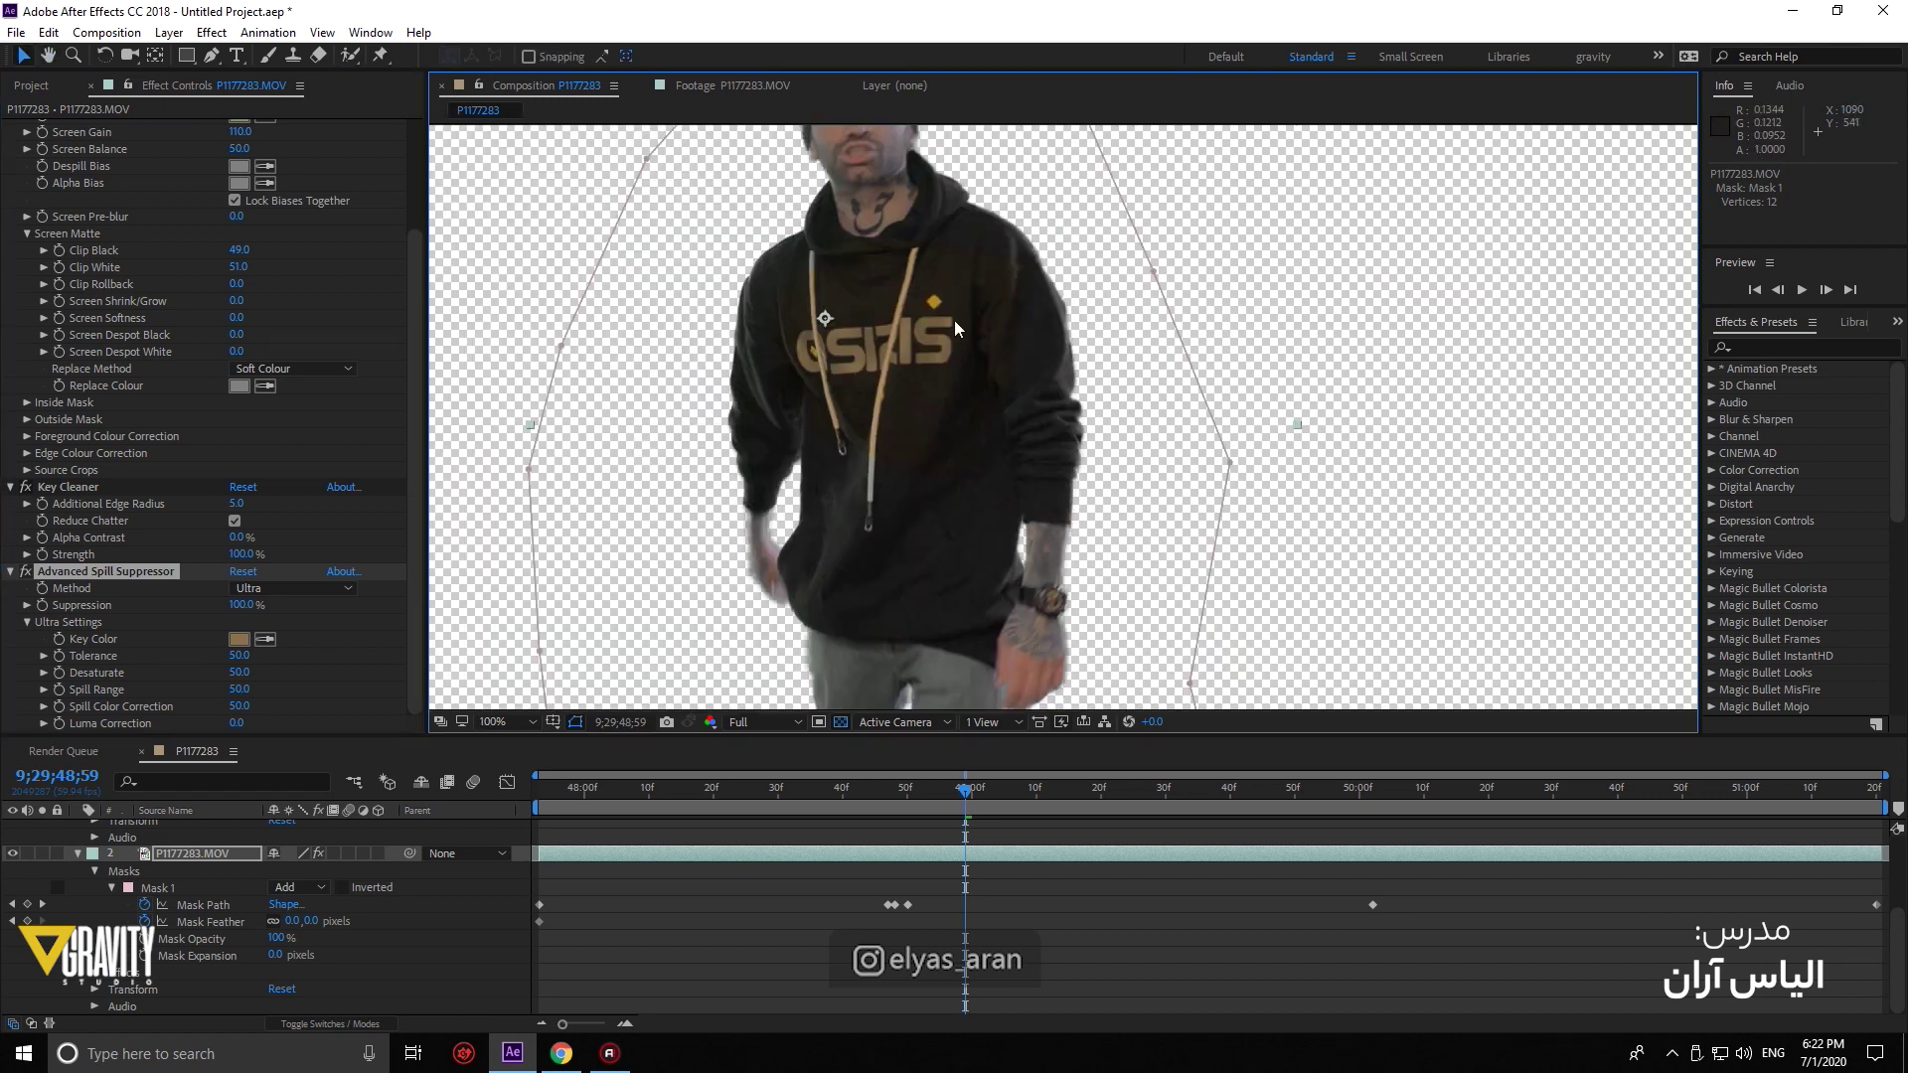
Switch the spill suppressor back to Standard, centre the whole figure, and start a preview
click(252, 589)
click(273, 605)
scroll(961, 461, up, 1)
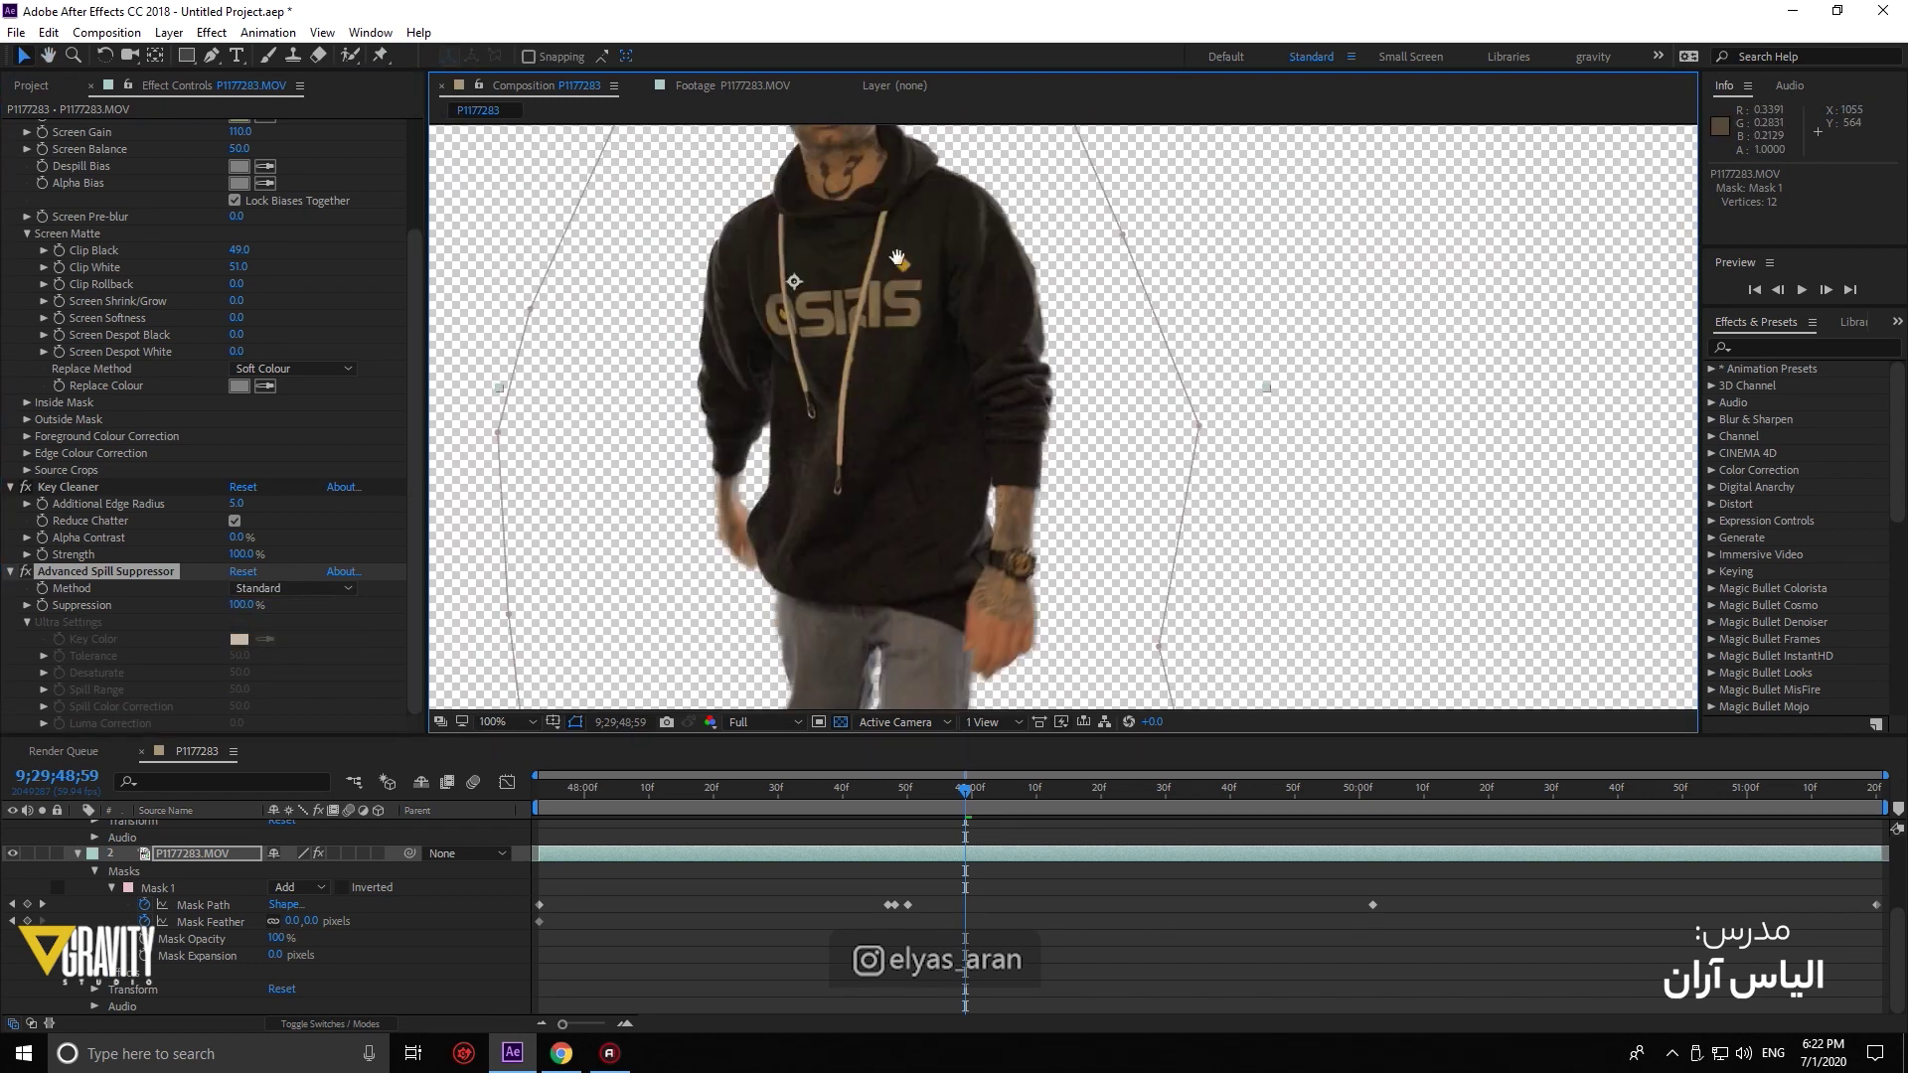
drag(960, 461, 1044, 279)
scroll(1099, 426, down, 2)
drag(1100, 426, 1179, 594)
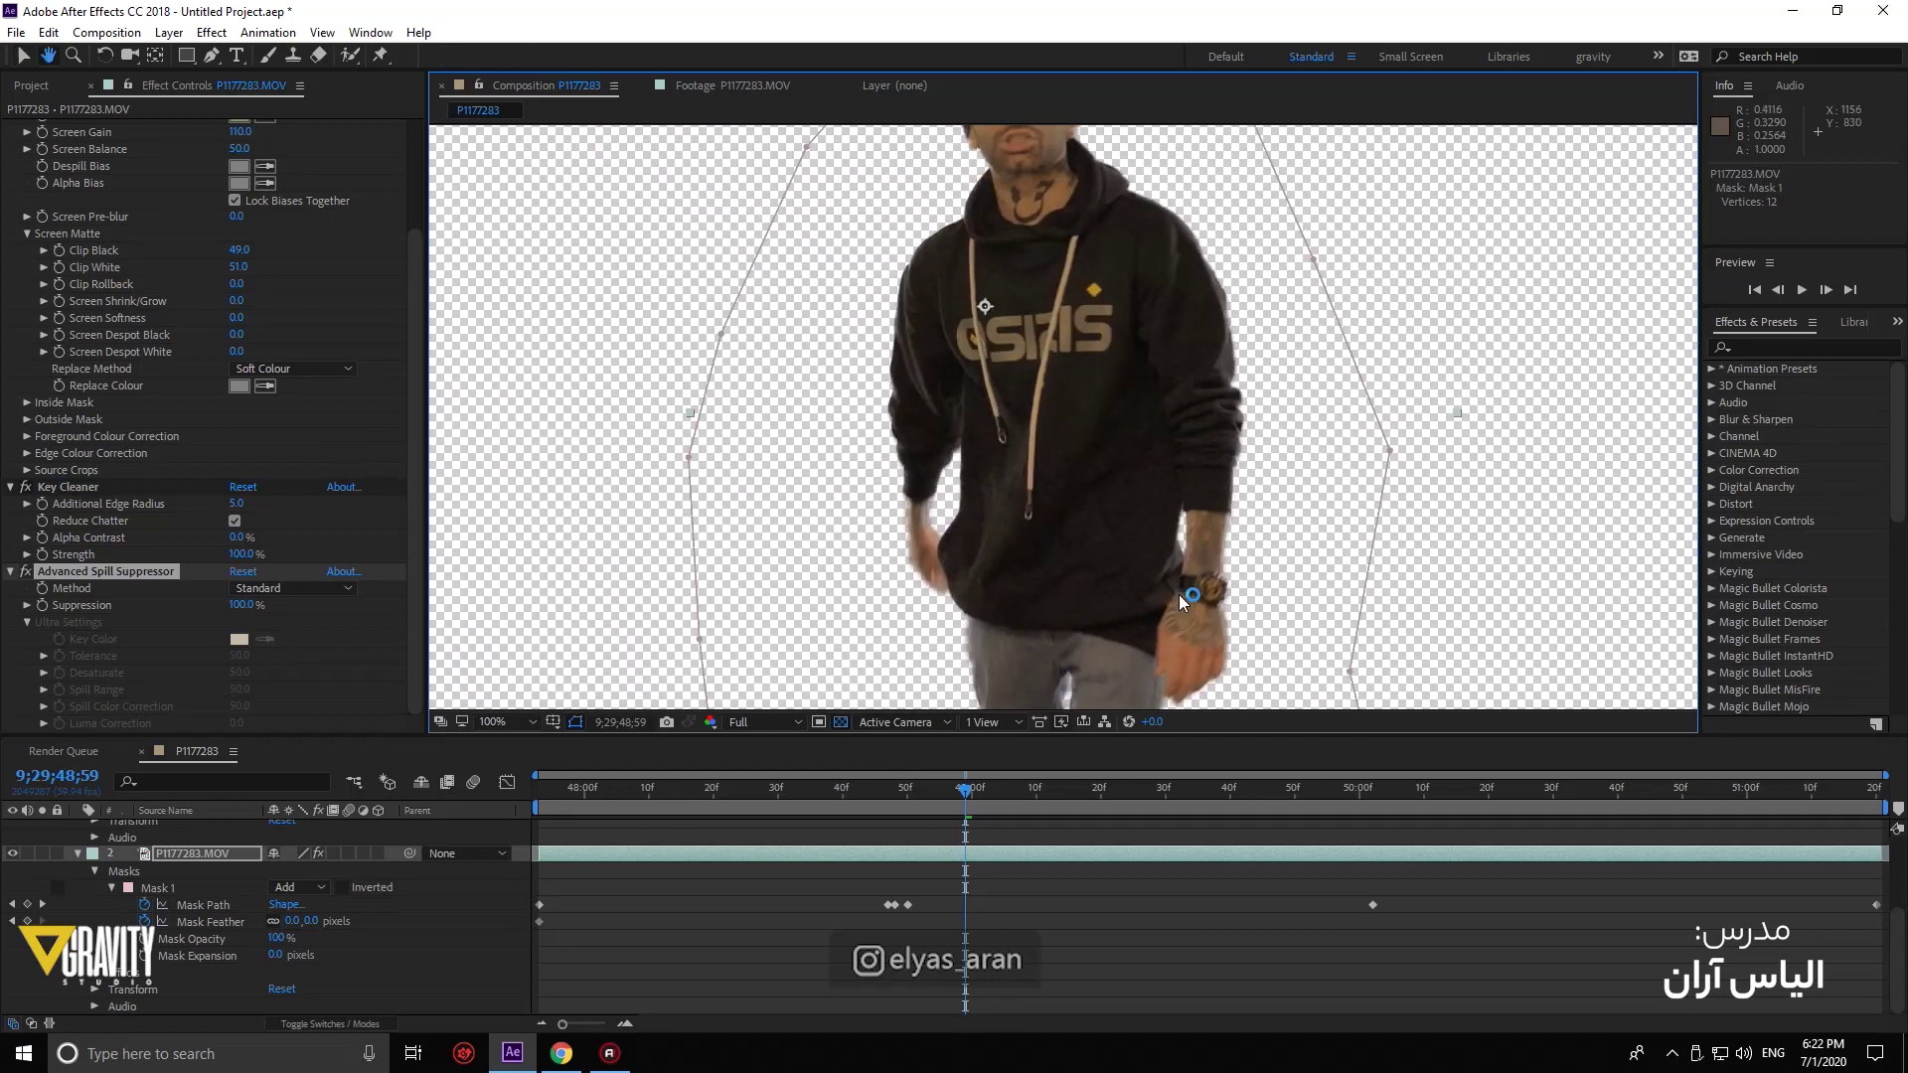
scroll(1400, 668, down, 1)
key(space)
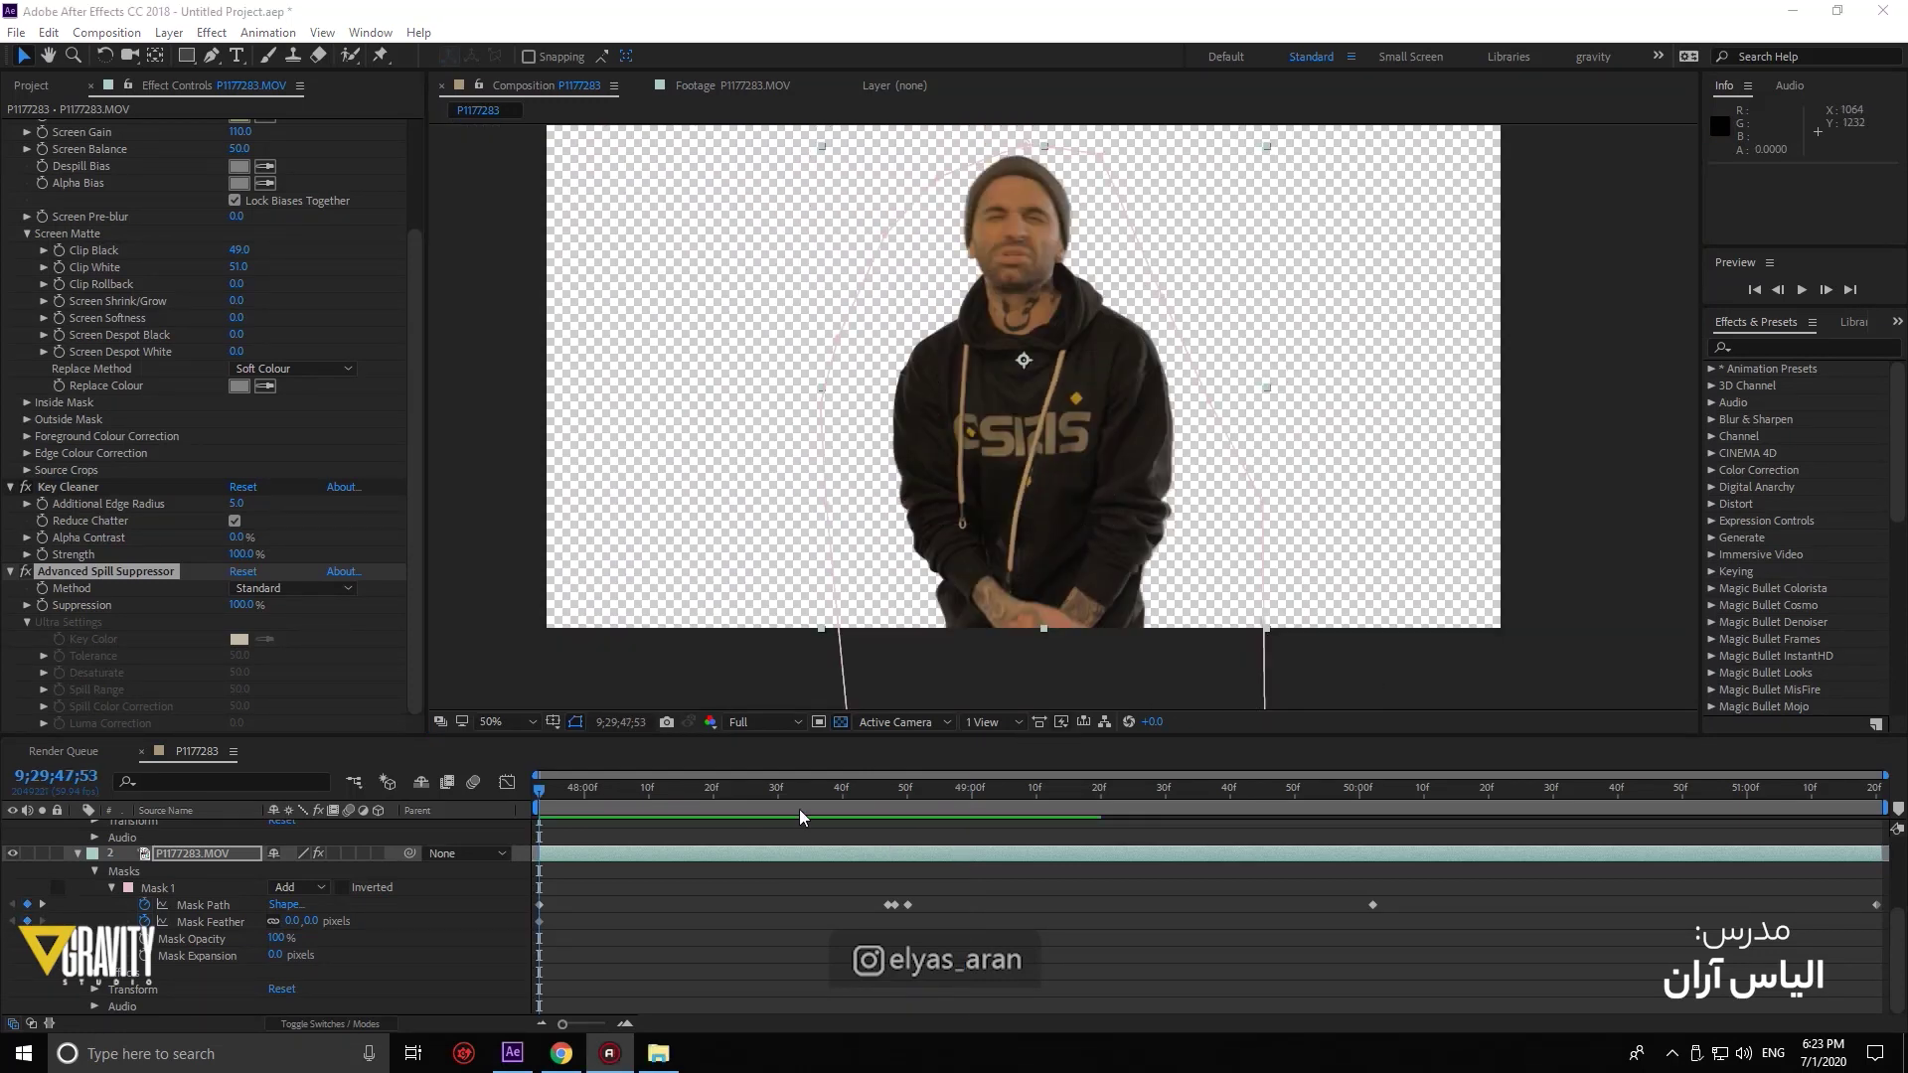
Deselect the footage and stop, restart, then stop the keyed man's preview playback
click(722, 917)
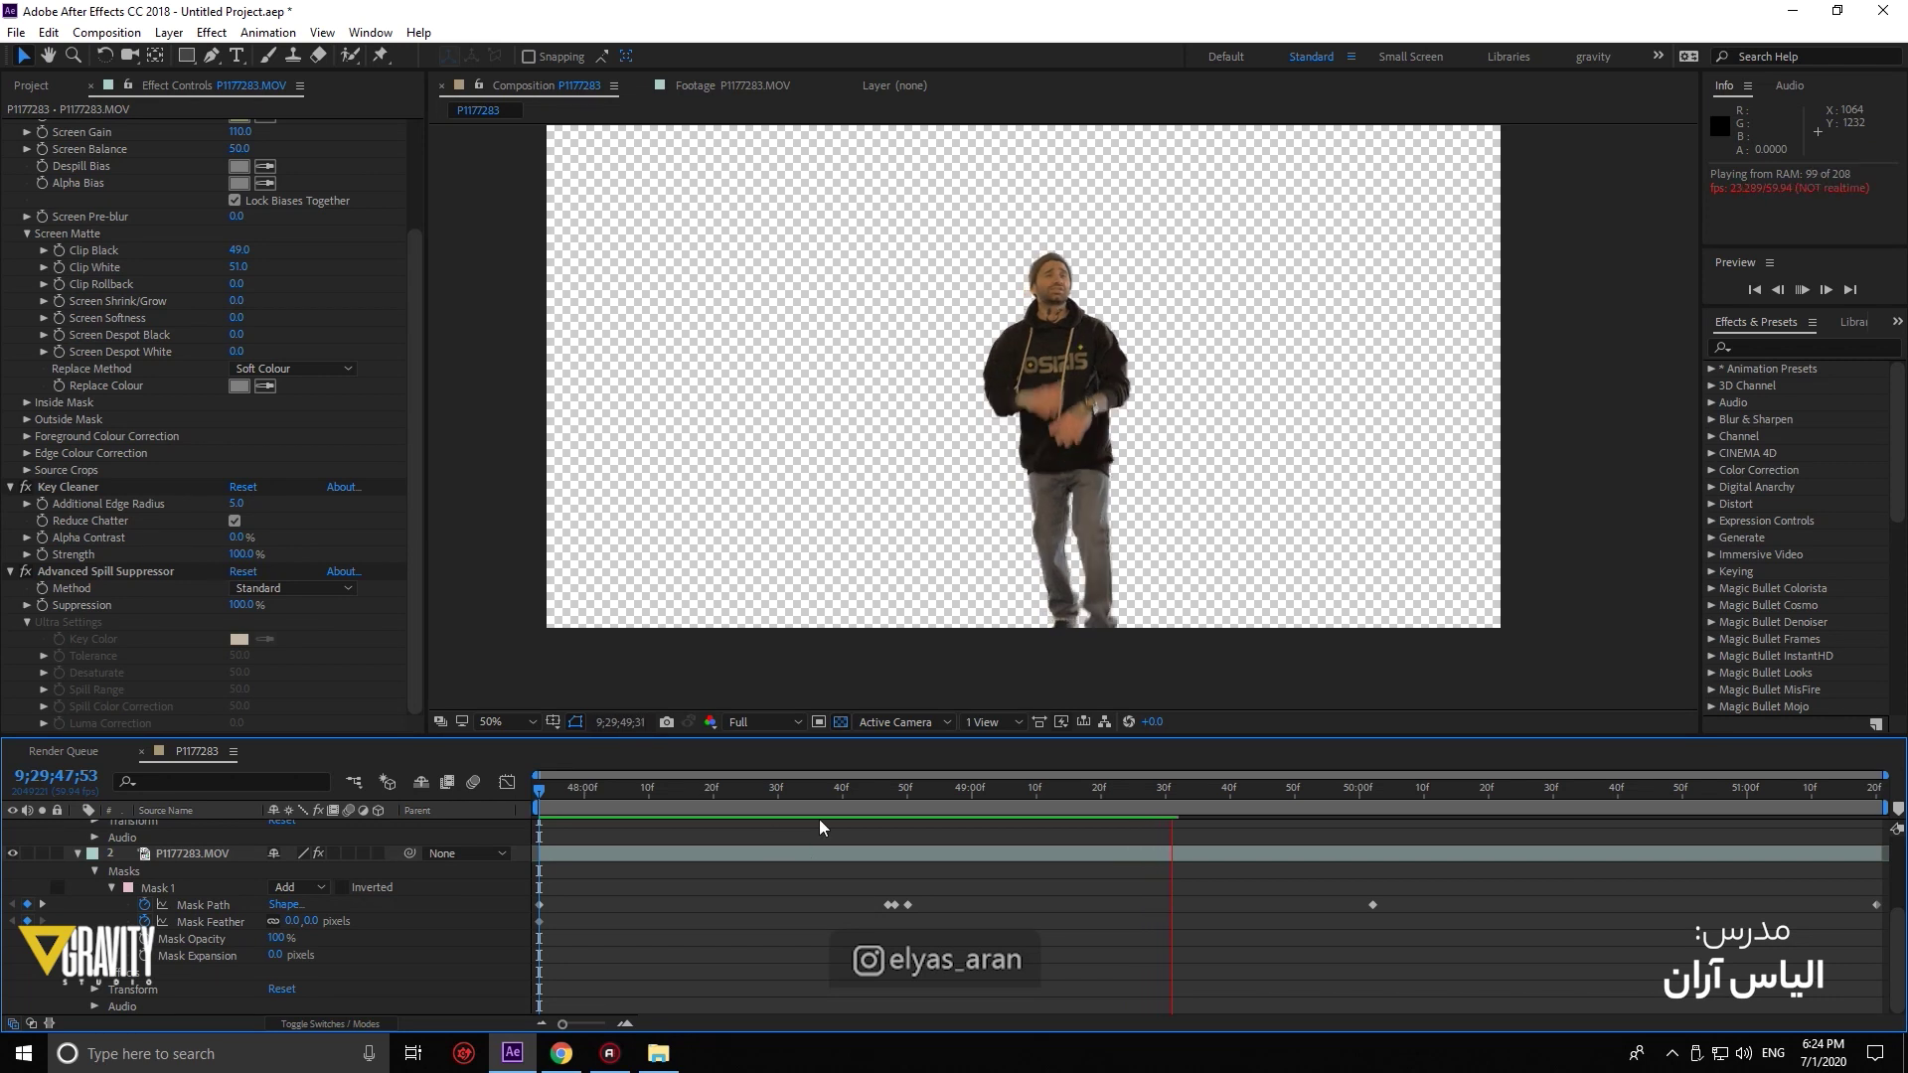
key(space)
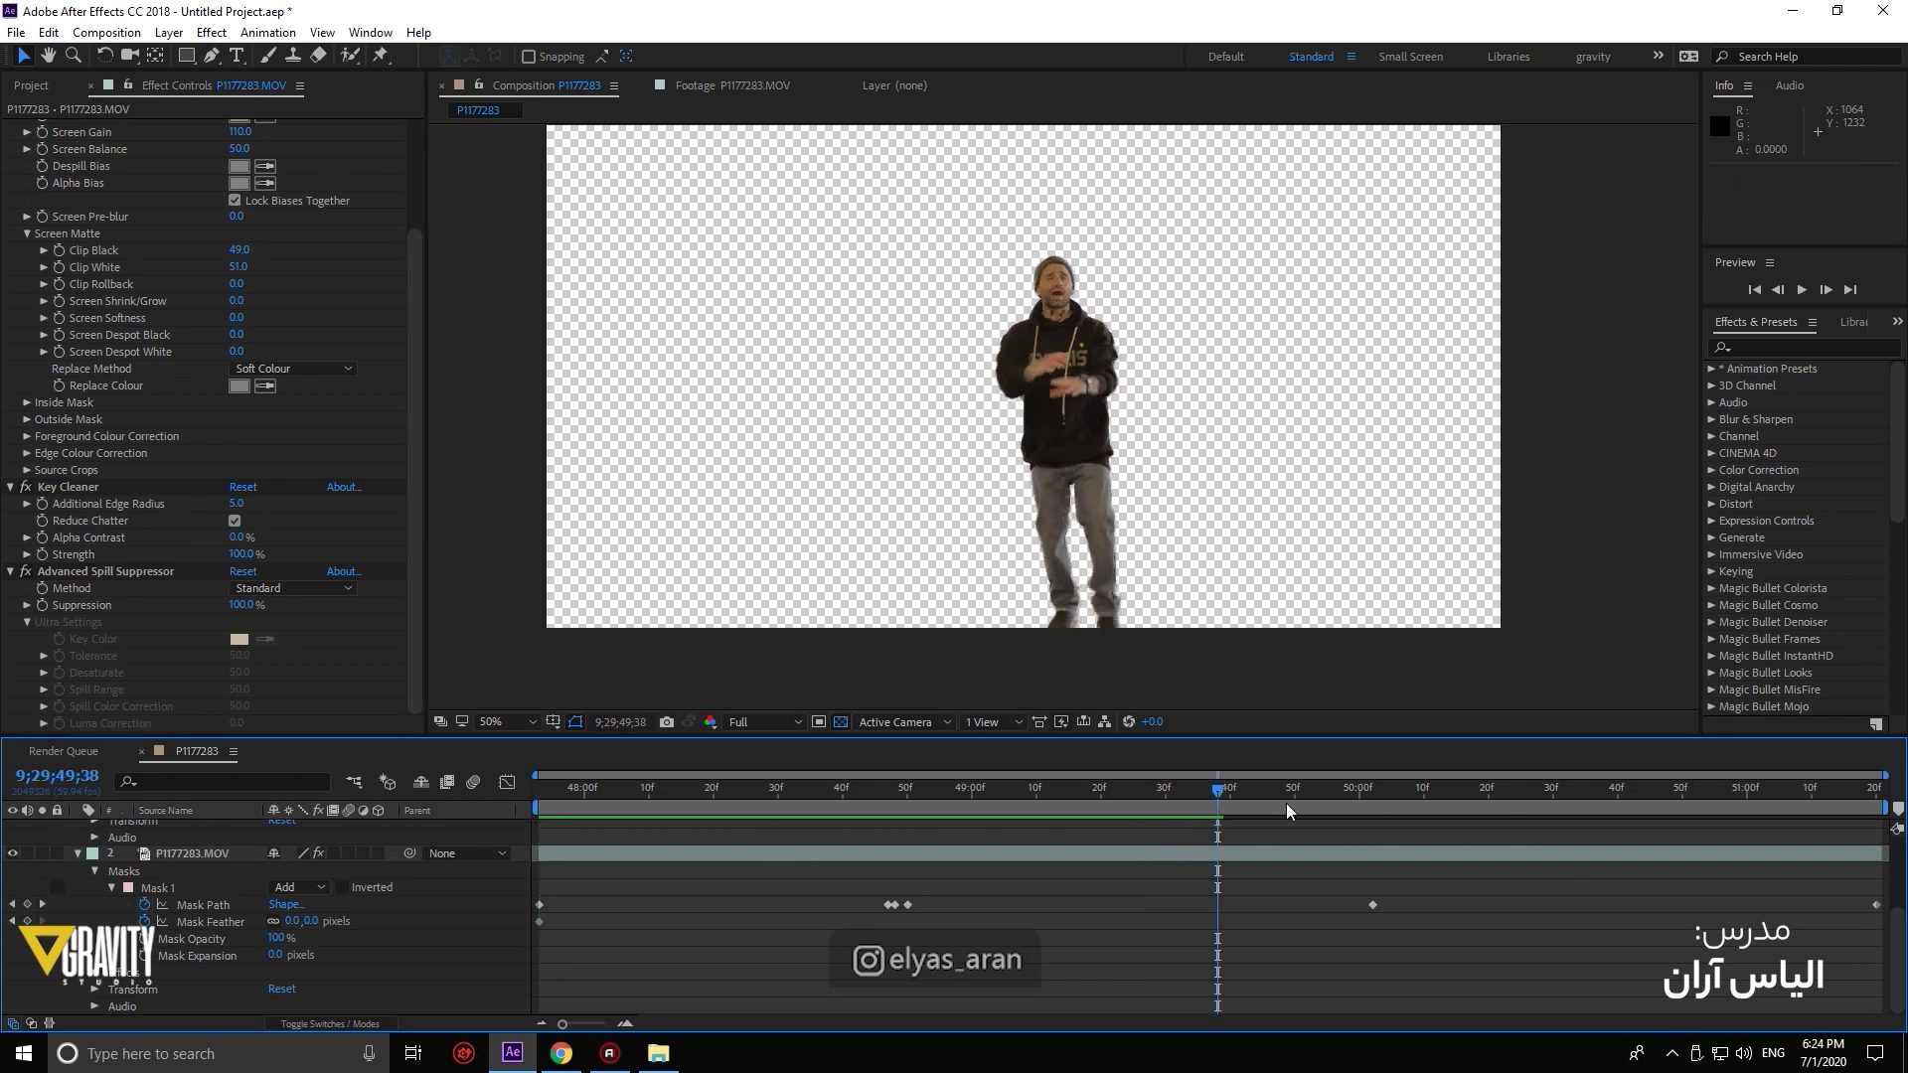
key(space)
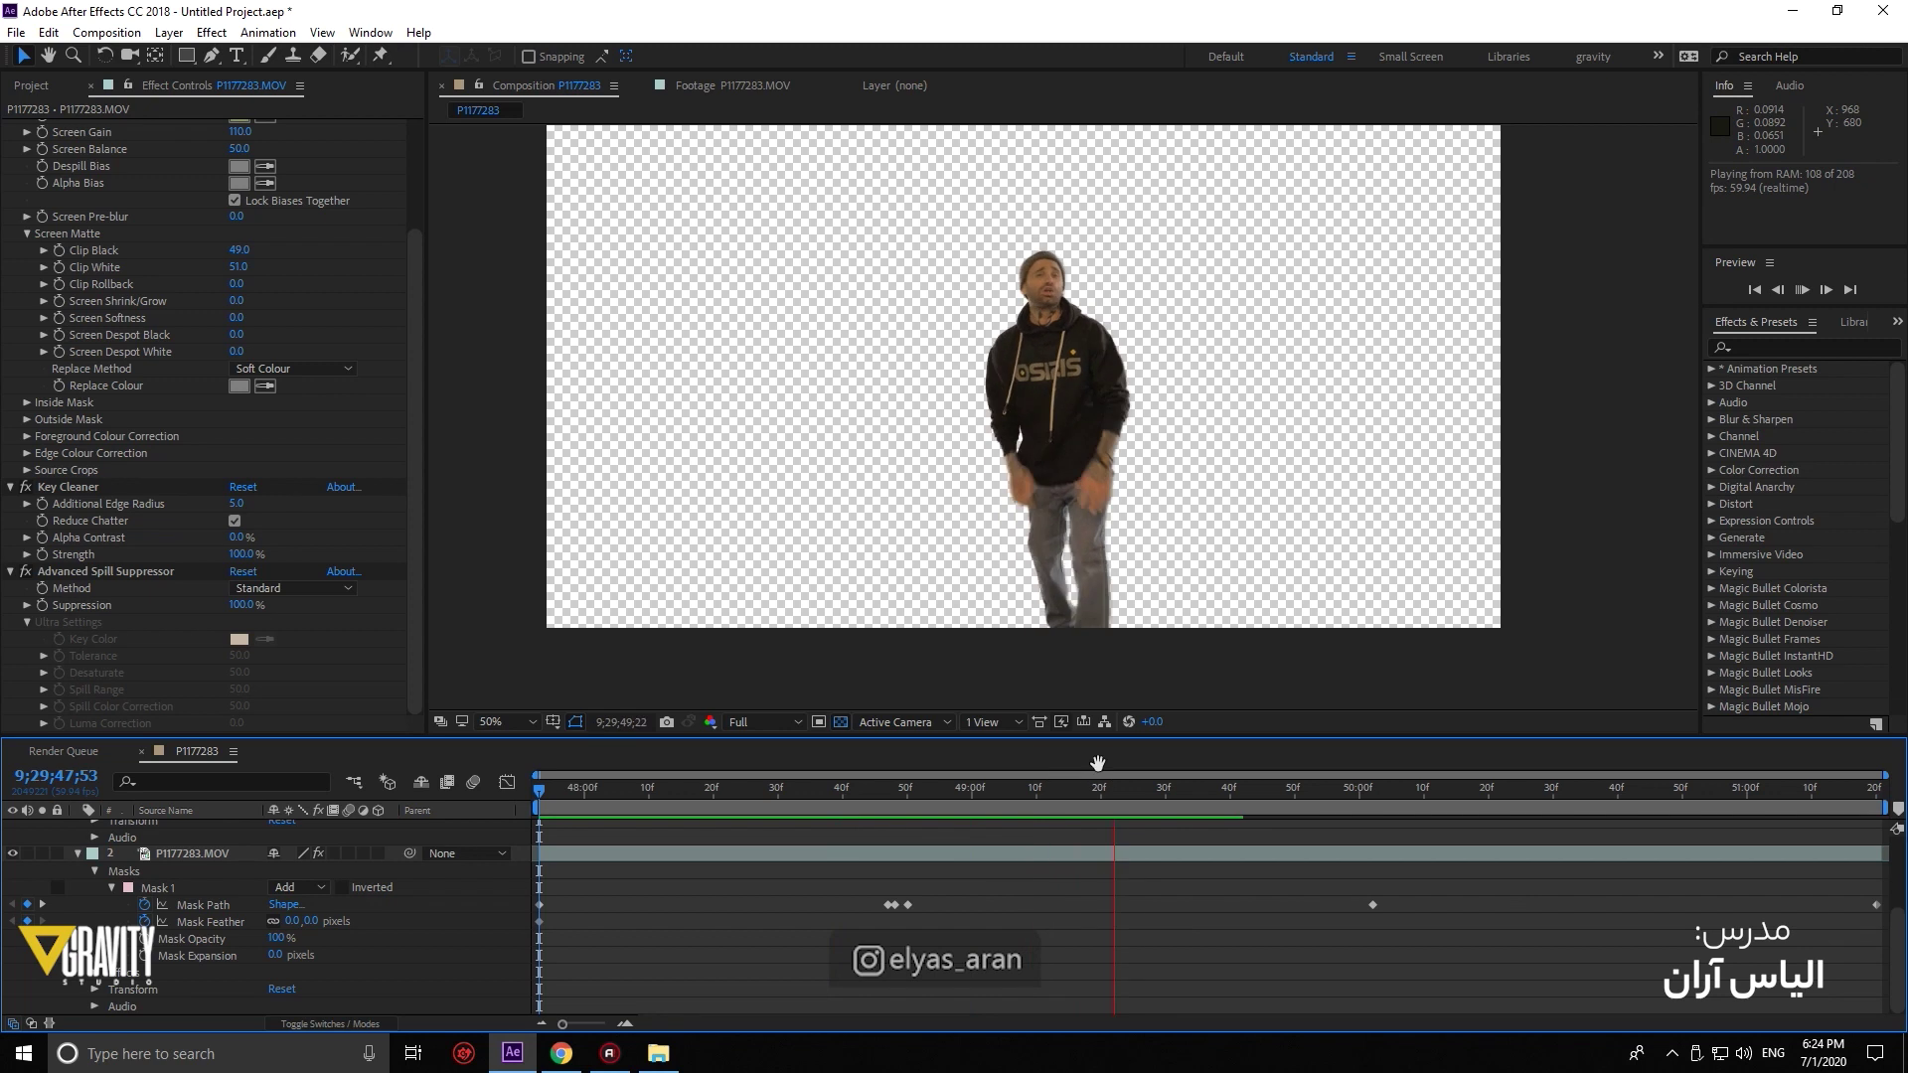
key(space)
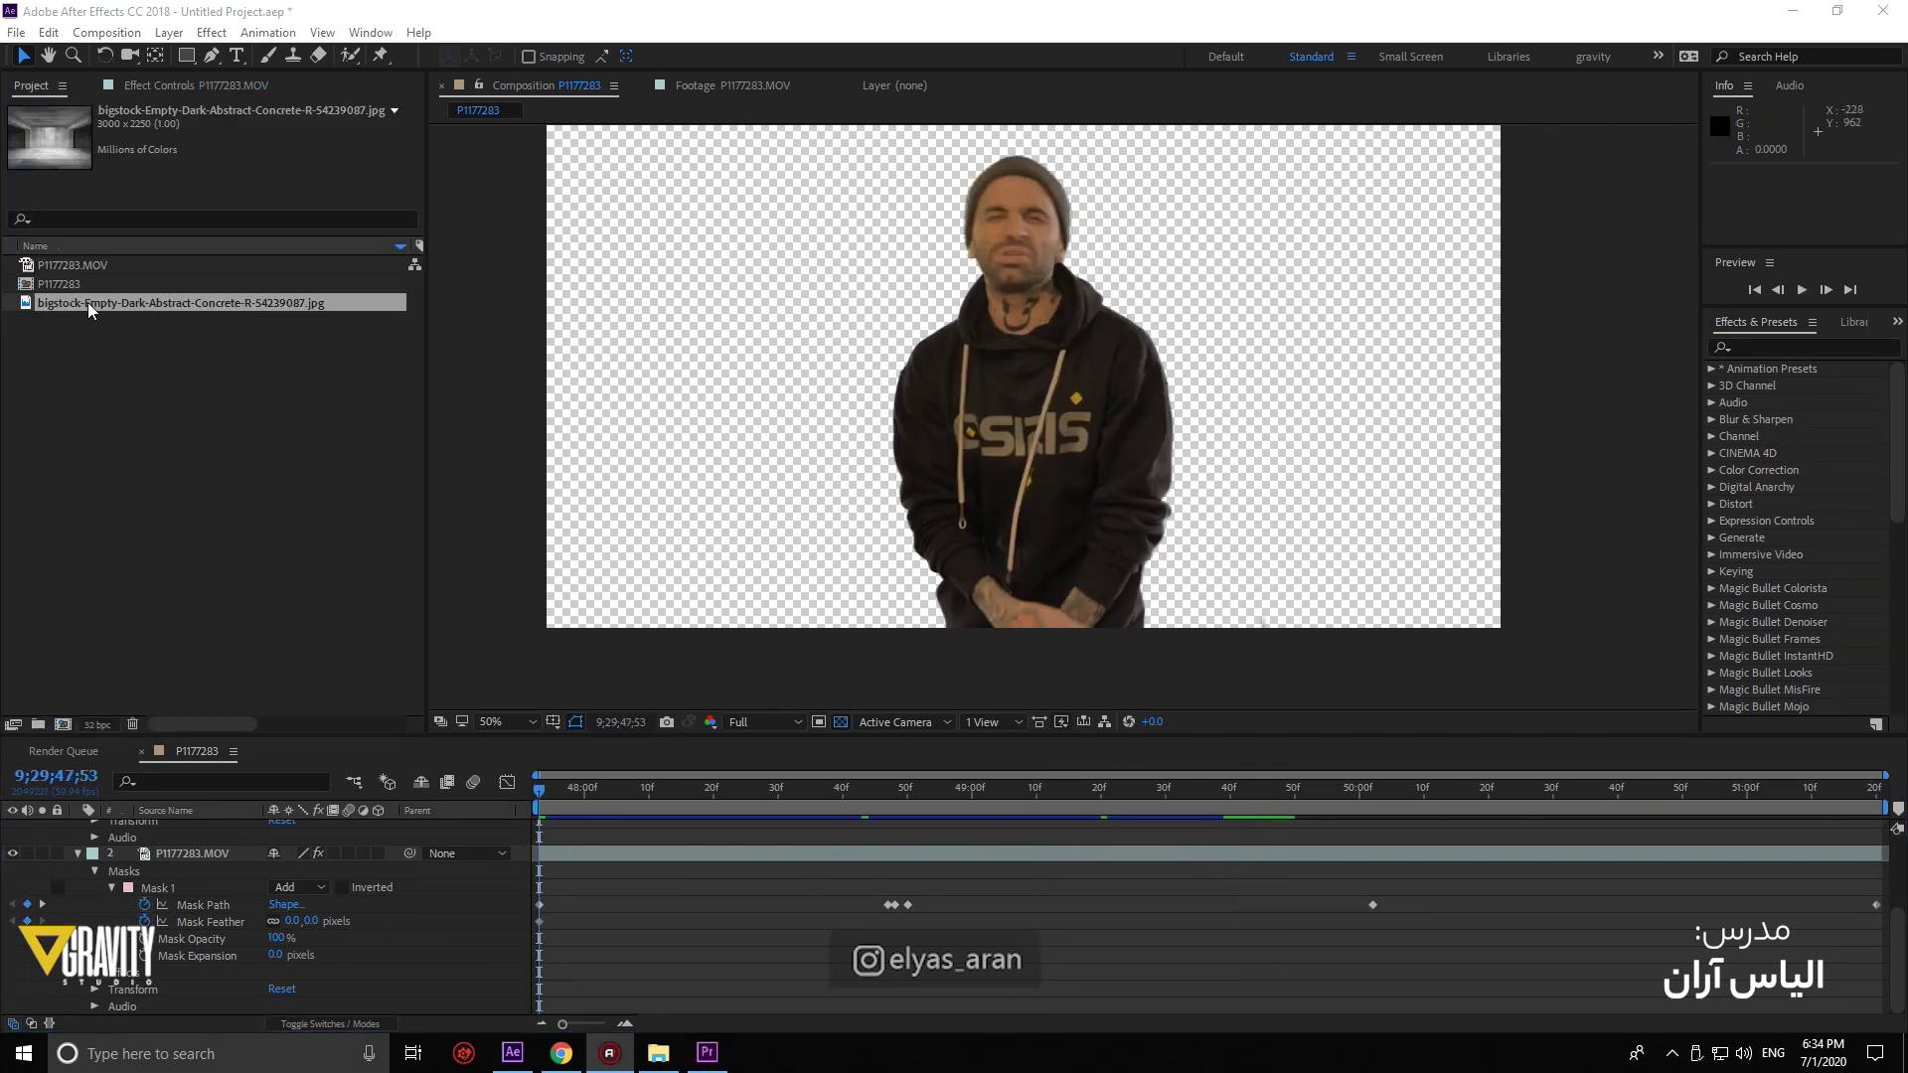
Place the concrete room jpg in the timeline below the keyed MOV layer
drag(90, 303, 298, 994)
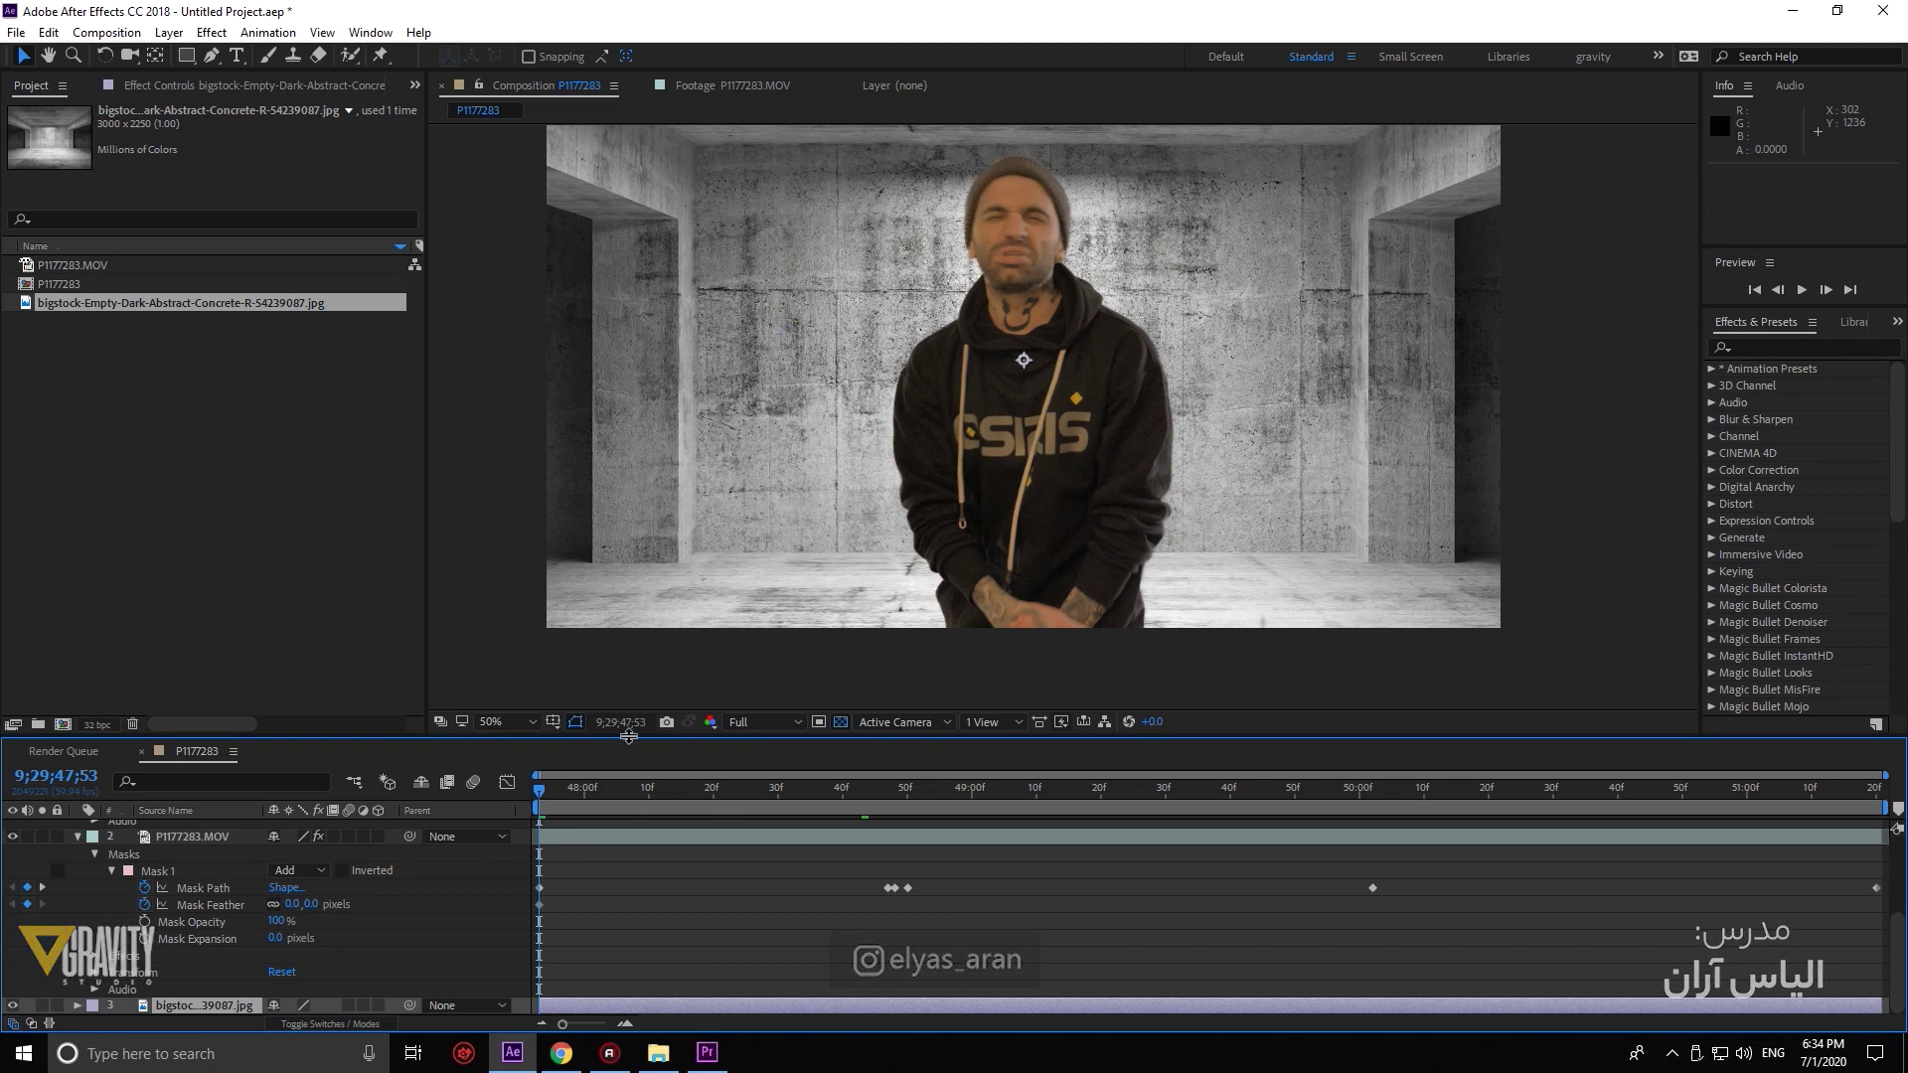
Switch to the Instagram profile in Chrome
click(567, 1059)
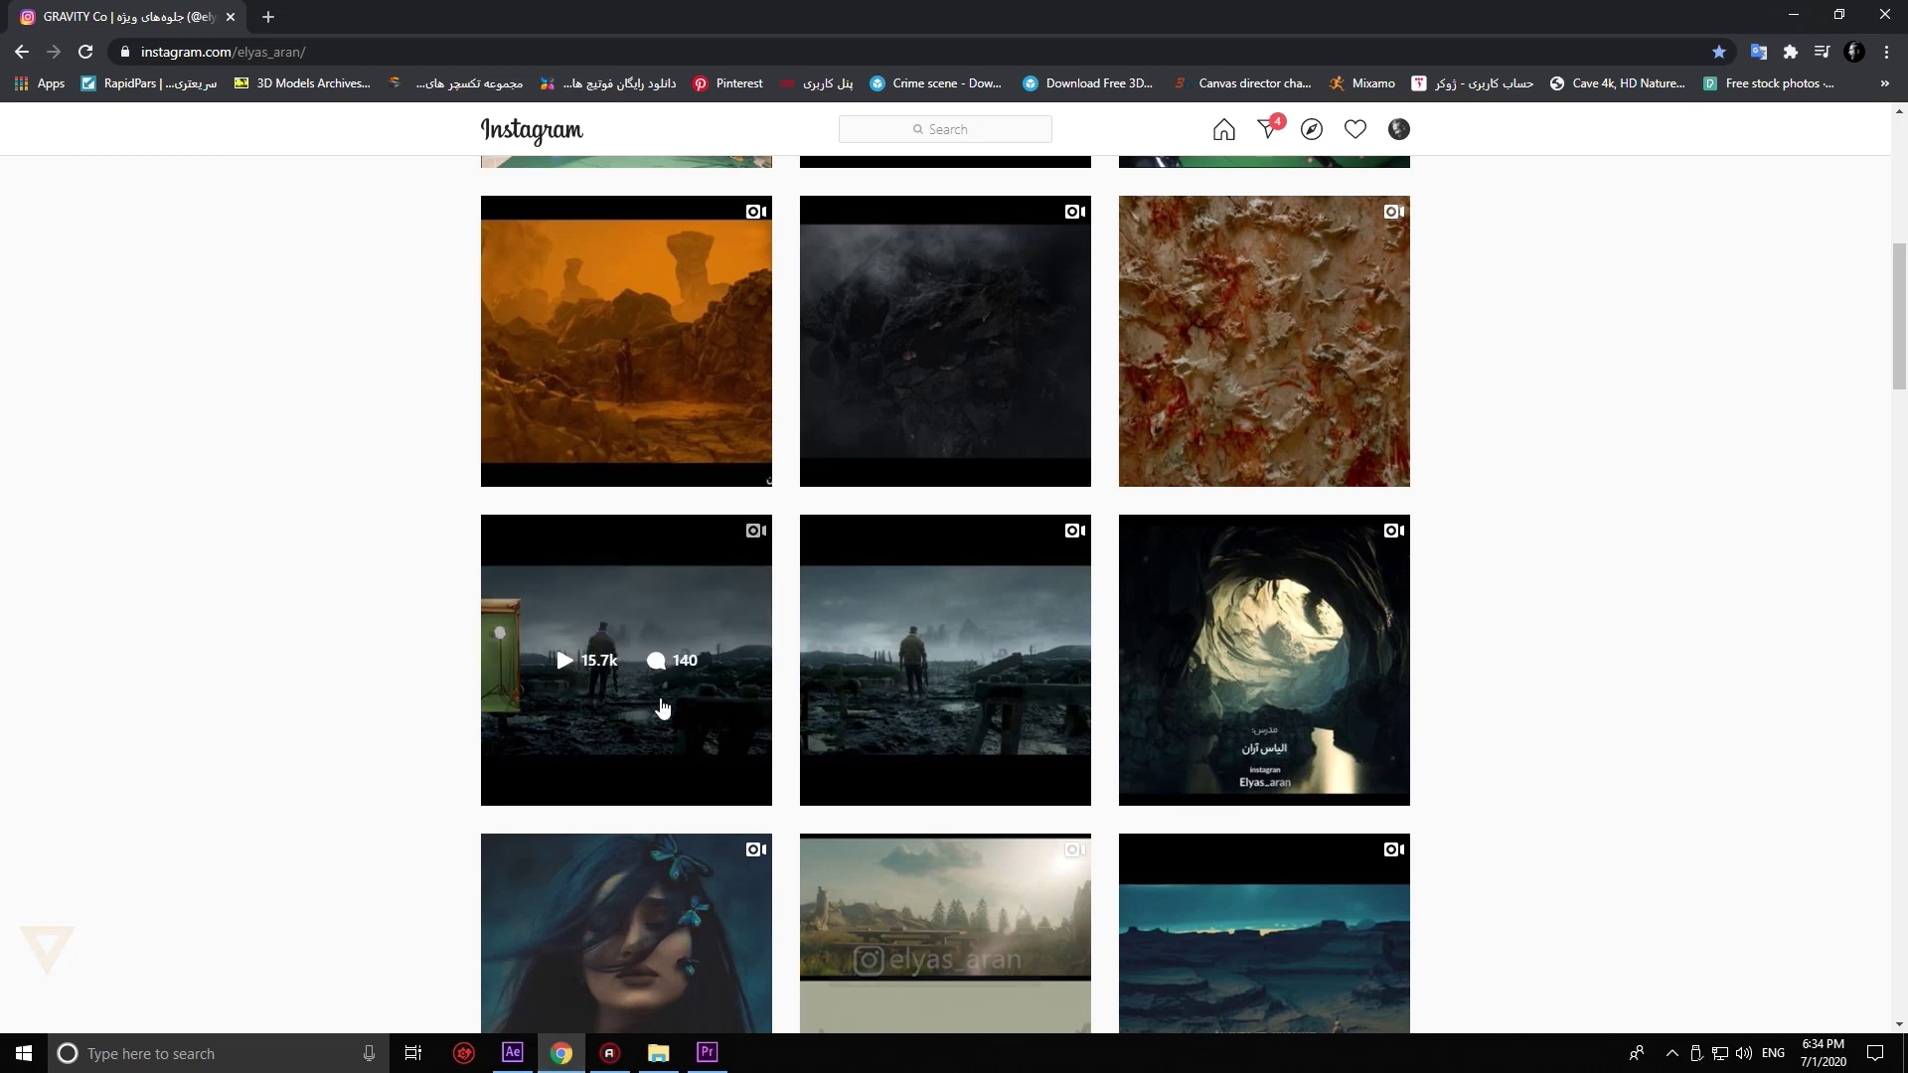
scroll(631, 701, up, 3)
scroll(675, 648, up, 2)
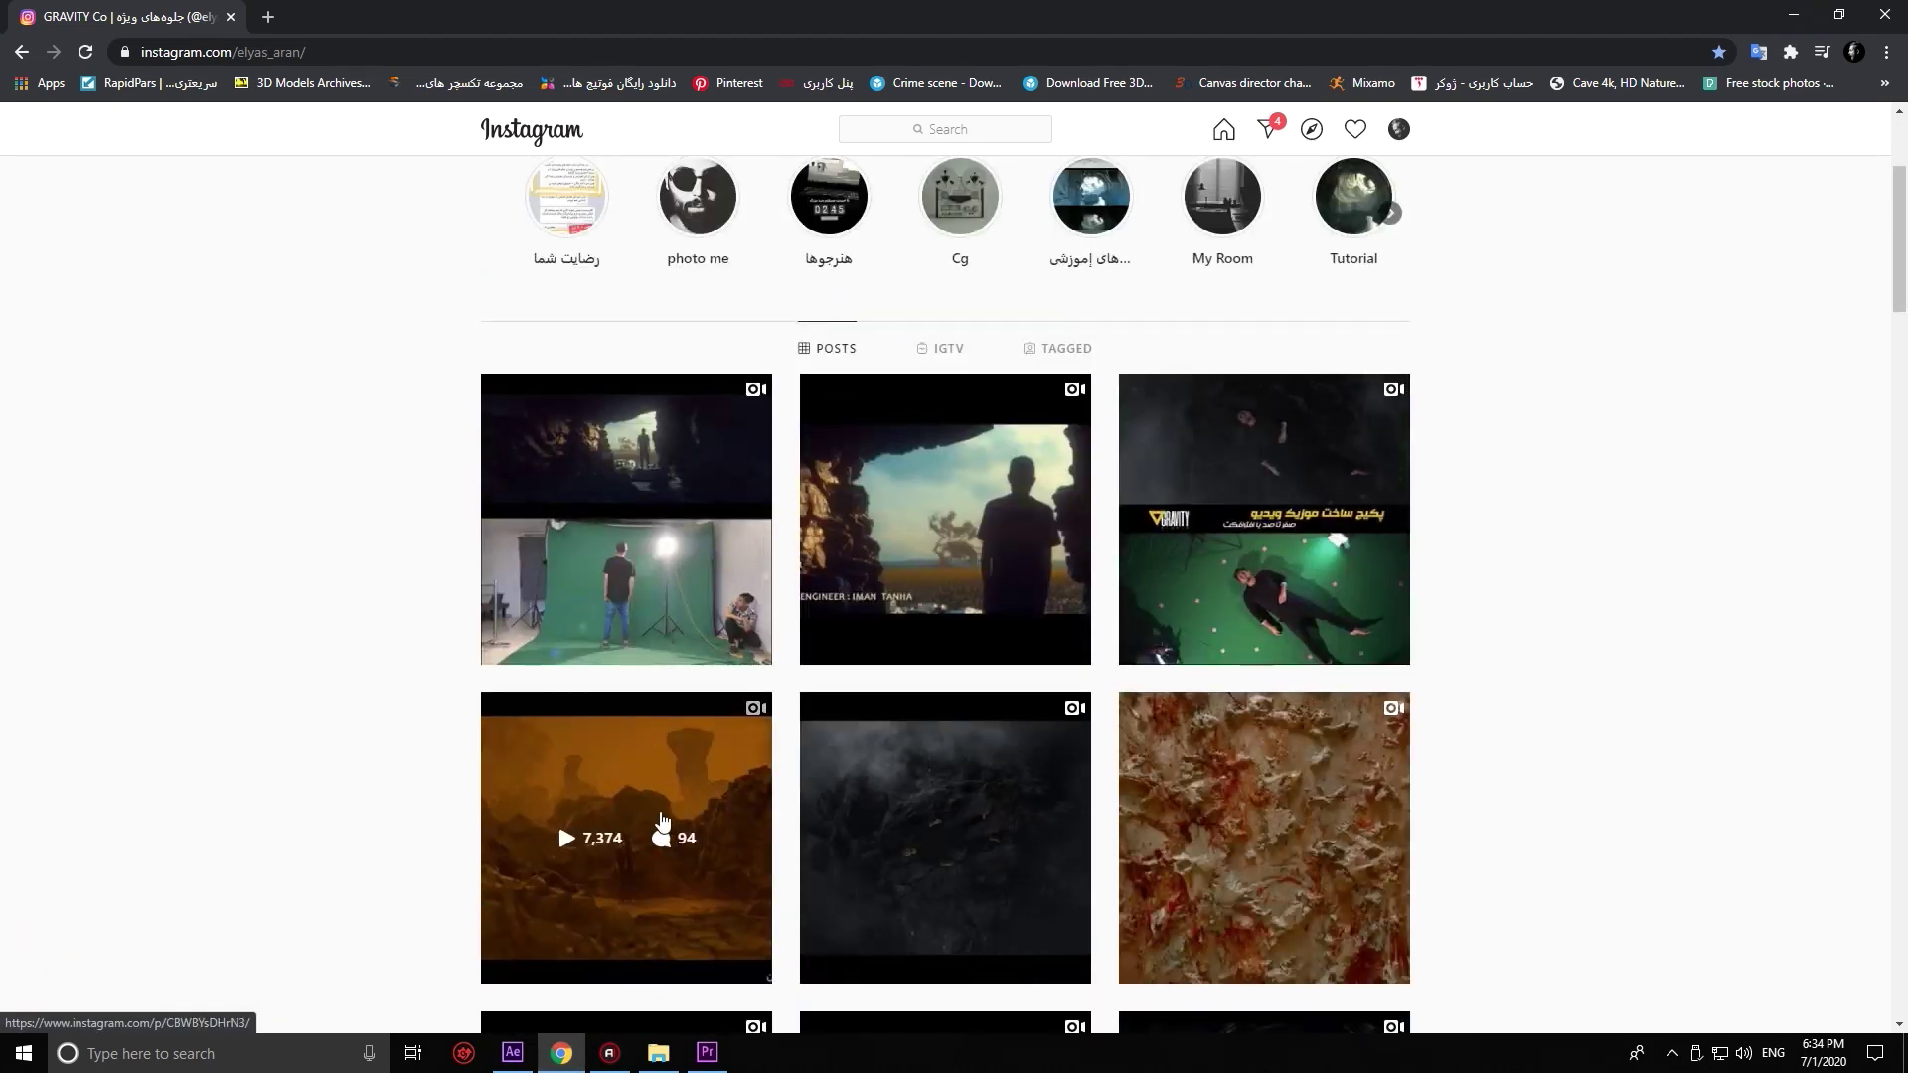
scroll(663, 815, up, 1)
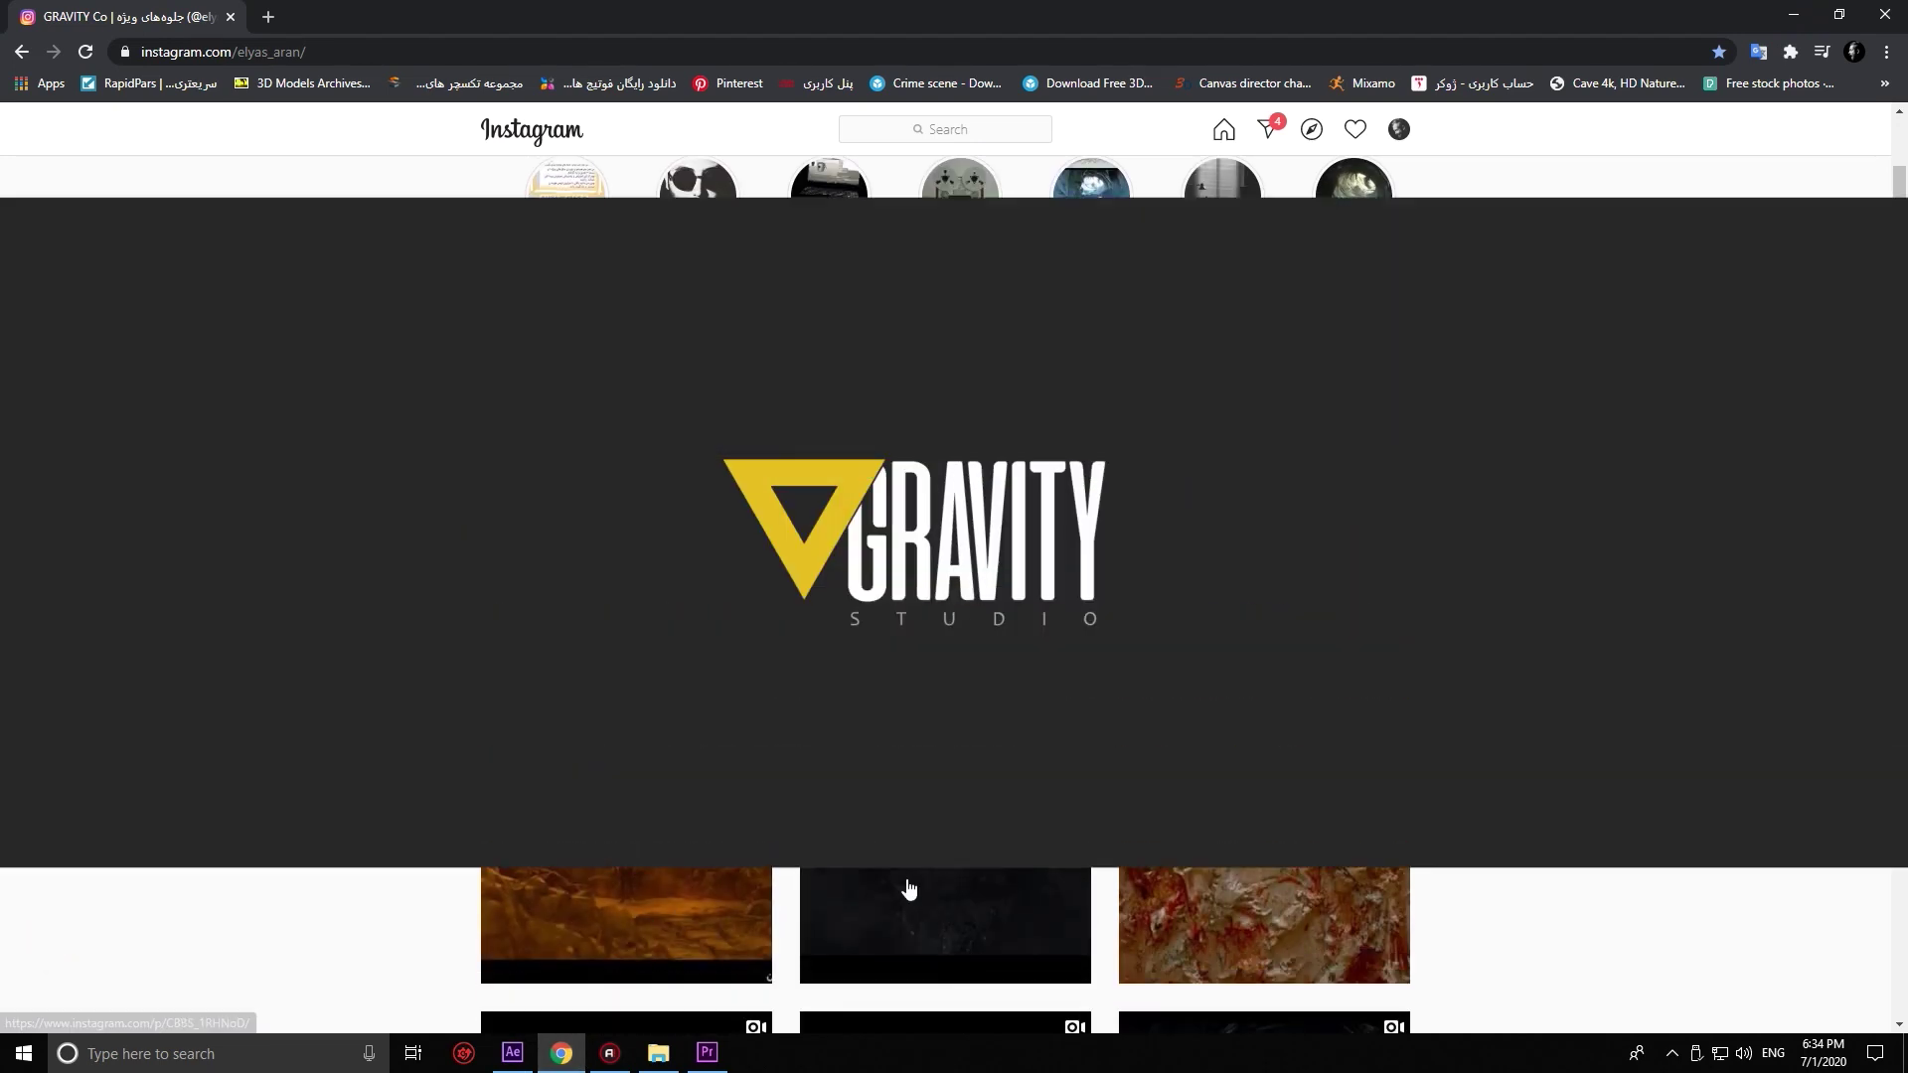